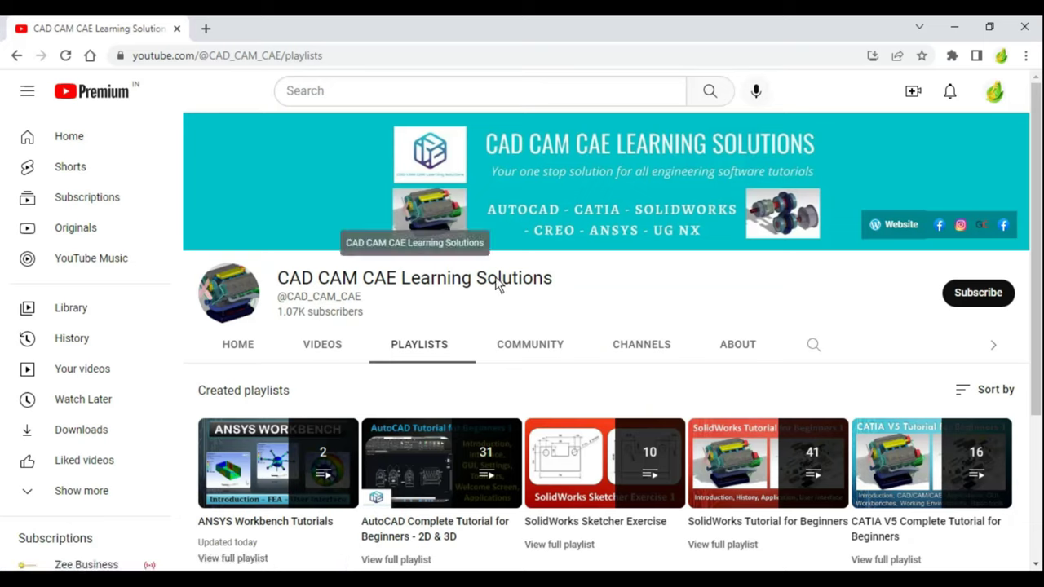
# Step: Subscribe to the CAD CAM CAE Learning Solutions channel from its Playlists page
pyautogui.click(976, 294)
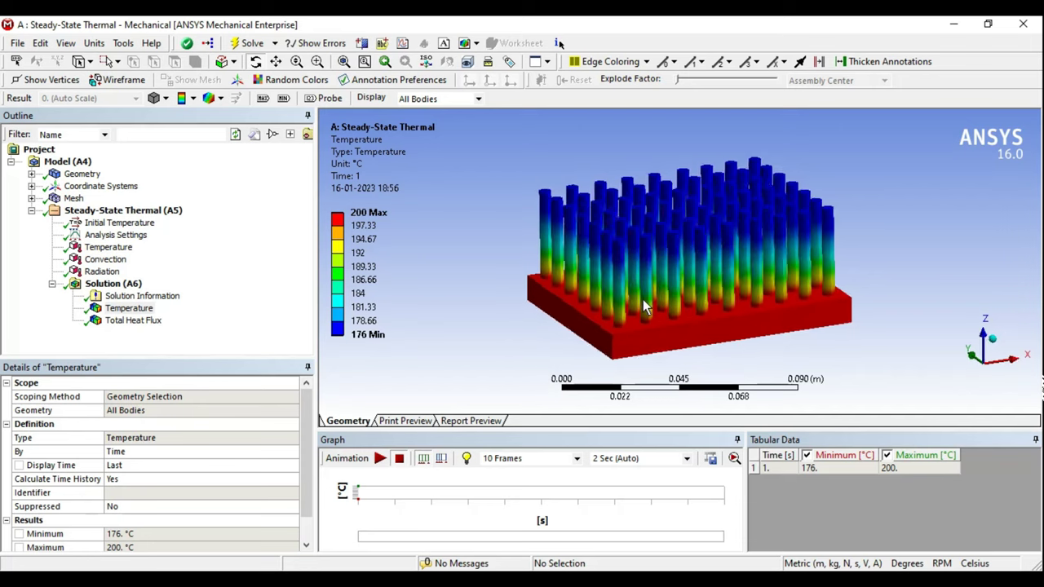
# Step: Orbit the heat-sink temperature result to a more top-down view
pyautogui.moveTo(642, 301); pyautogui.dragTo(787, 290, button='middle')
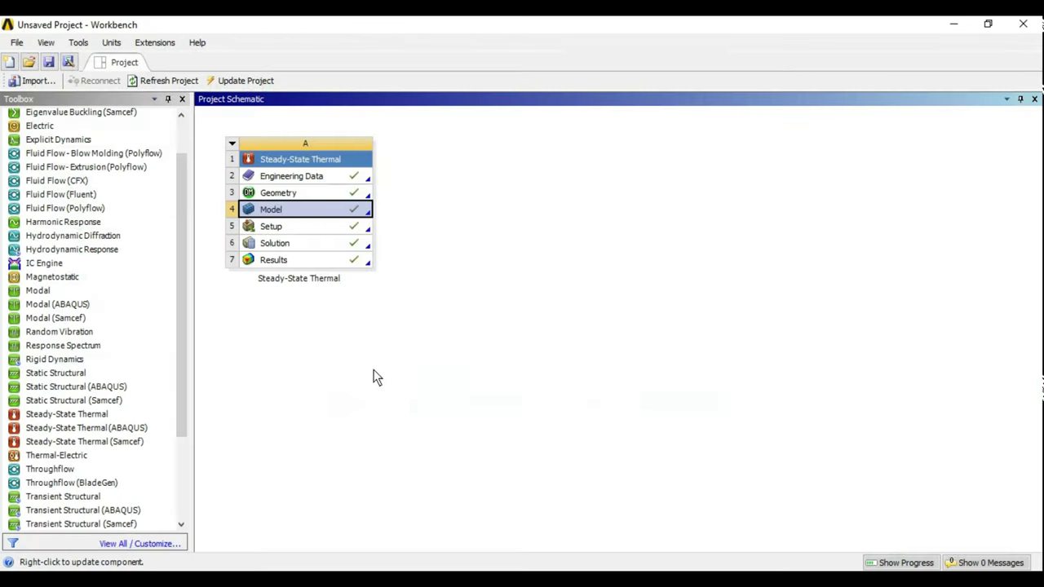
# Step: Add Steady-State Thermal system B and import Disc brake 3.stp as its geometry
pyautogui.moveTo(82, 424); pyautogui.dragTo(471, 185)
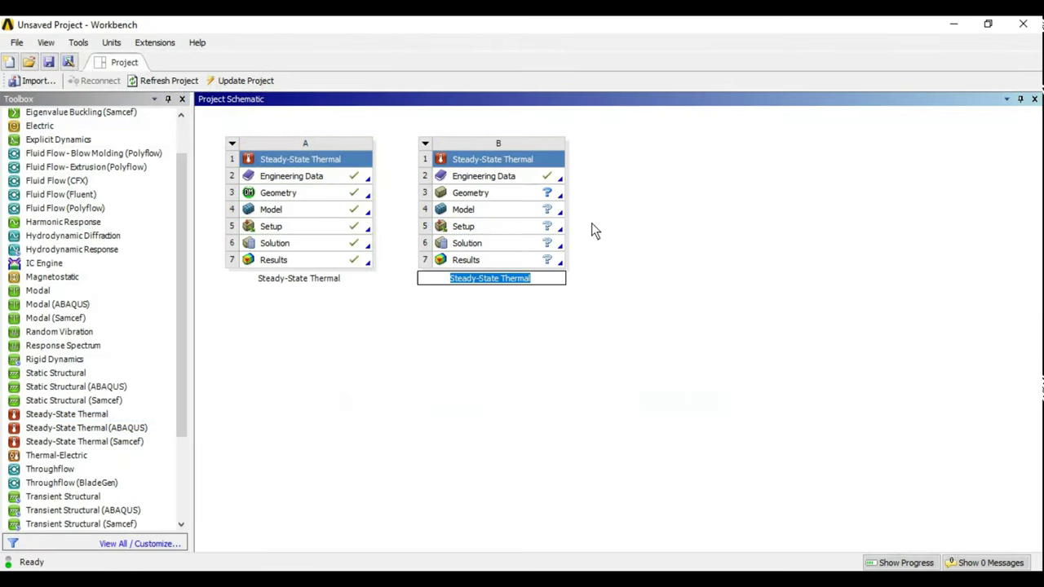
pyautogui.press('Return')
pyautogui.click(508, 198)
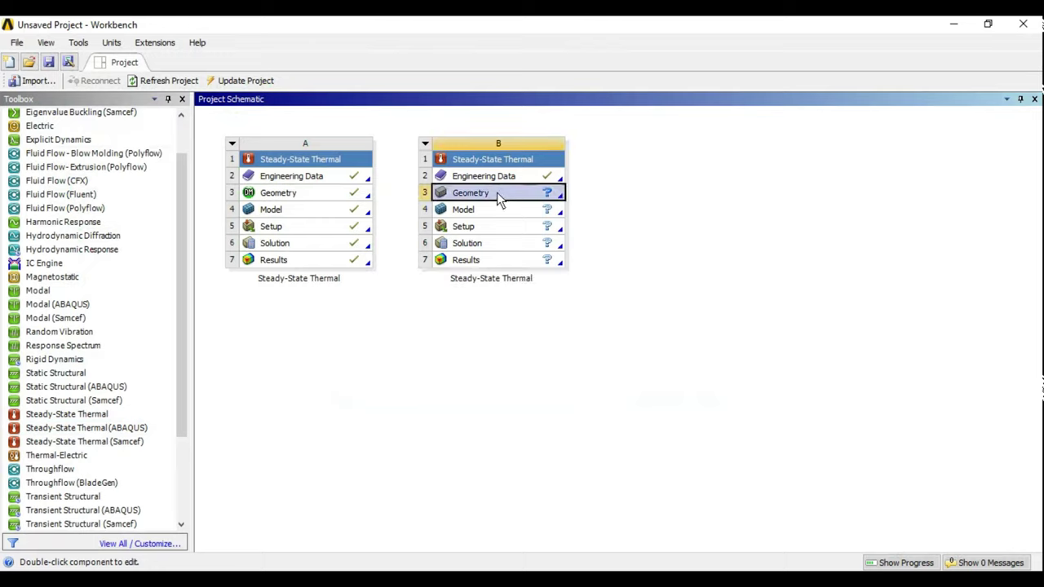
pyautogui.rightClick(499, 196)
pyautogui.moveTo(554, 236)
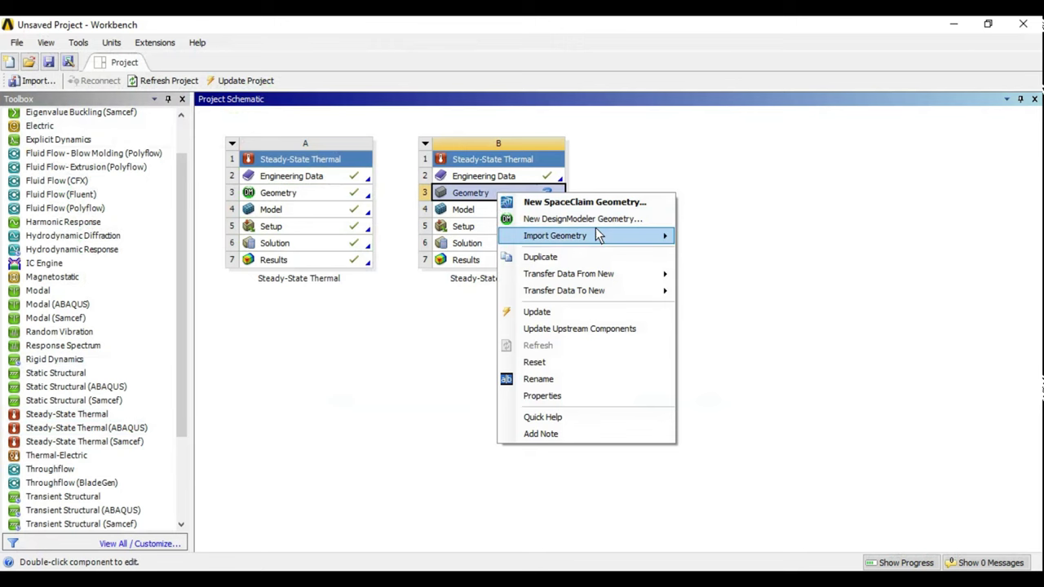
pyautogui.click(718, 237)
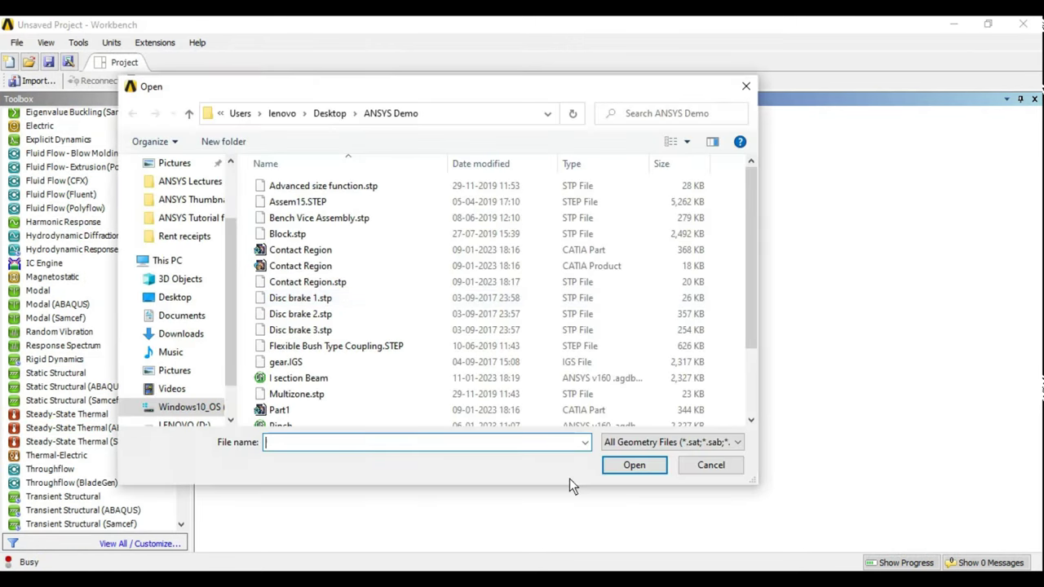
pyautogui.scroll(-1, 755, 259)
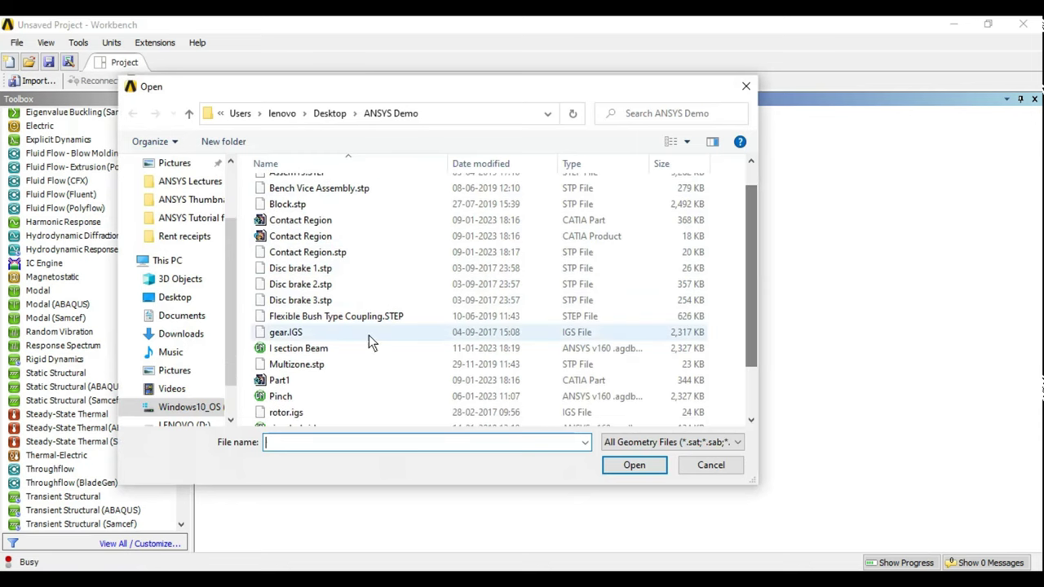
pyautogui.click(330, 302)
pyautogui.click(636, 466)
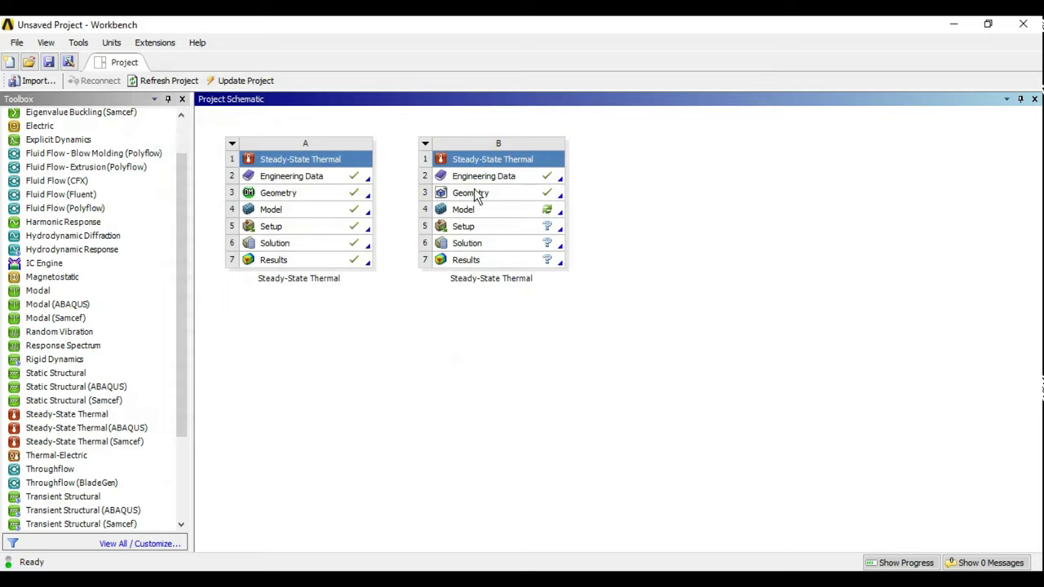
# Step: Open system B's imported geometry in DesignModeler
pyautogui.click(475, 195)
pyautogui.rightClick(476, 194)
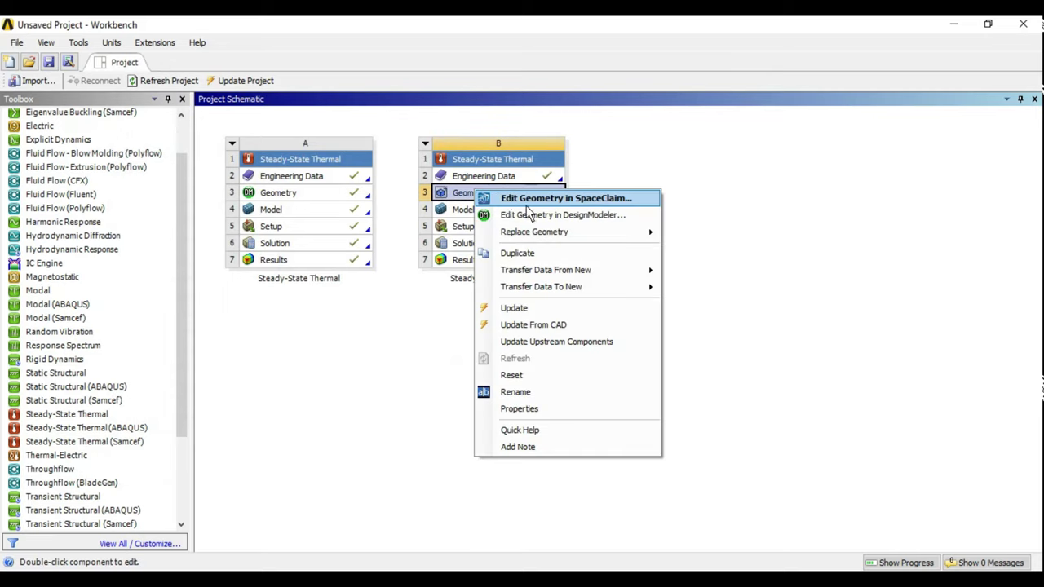
pyautogui.click(540, 216)
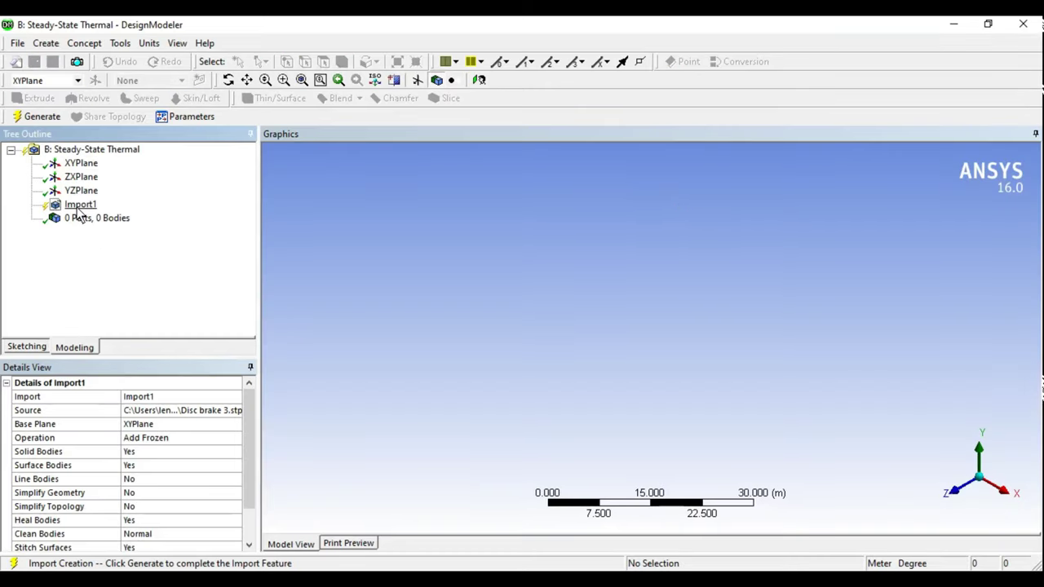
# Step: Set Import1's operation to Add Material and generate the rotor
pyautogui.click(183, 439)
pyautogui.click(236, 439)
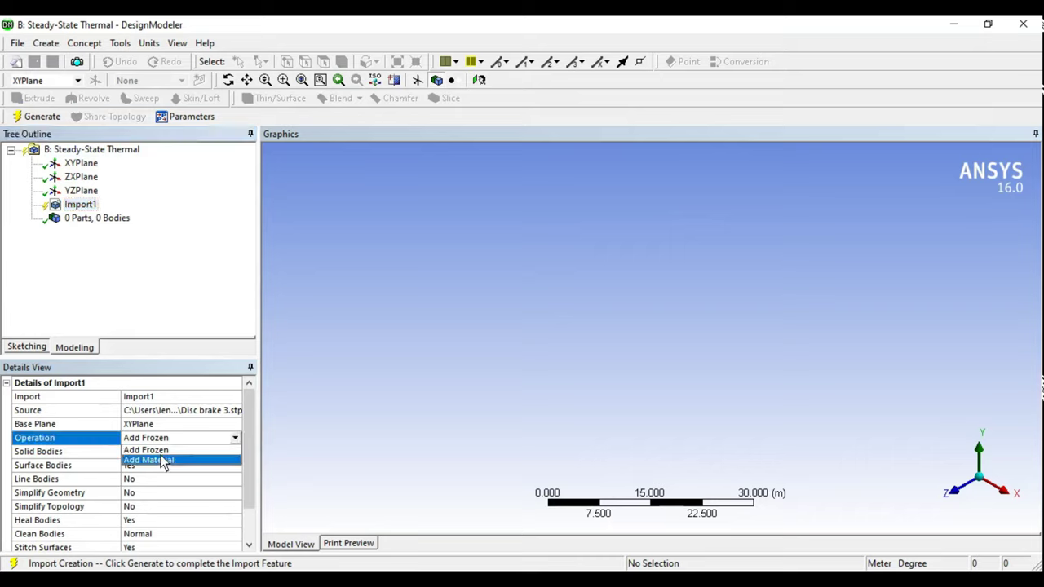
pyautogui.click(163, 459)
pyautogui.click(37, 116)
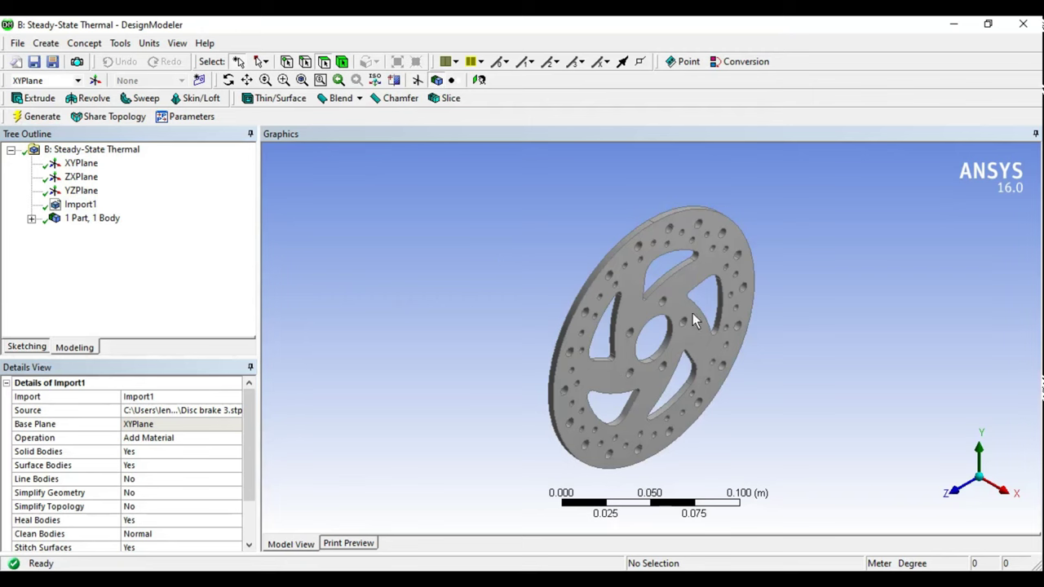
# Step: Orbit and zoom the generated disc to a near face-on view
pyautogui.moveTo(692, 313)
pyautogui.mouseDown(button='middle')
pyautogui.moveTo(584, 245)
pyautogui.moveTo(649, 307)
pyautogui.moveTo(635, 319)
pyautogui.moveTo(571, 291)
pyautogui.mouseUp(button='middle')
pyautogui.scroll(2, 650, 307)
pyautogui.scroll(2, 570, 292)
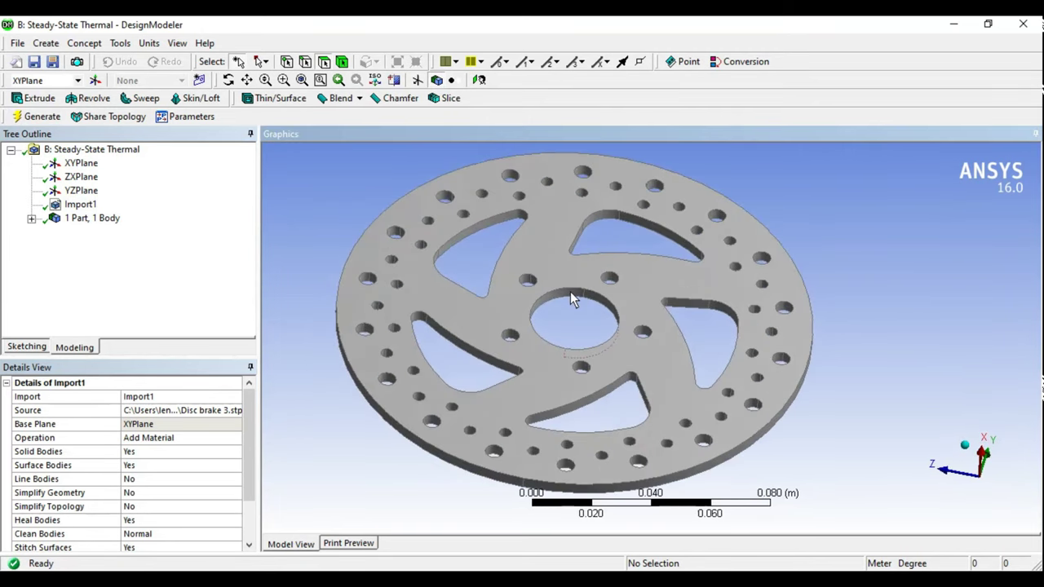
pyautogui.moveTo(545, 242); pyautogui.dragTo(672, 305, button='middle')
pyautogui.scroll(-2, 569, 249)
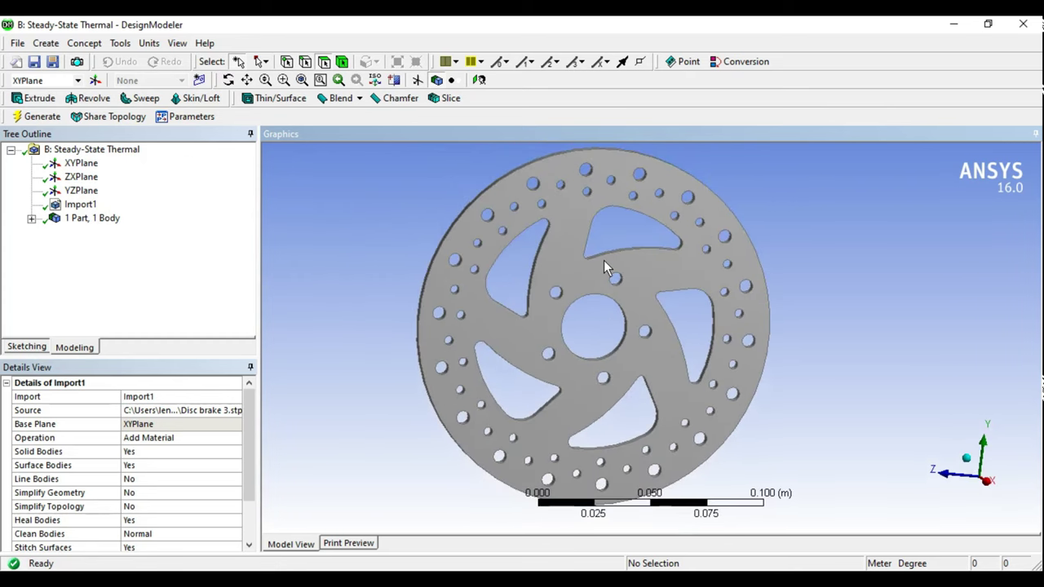
pyautogui.moveTo(604, 260); pyautogui.dragTo(538, 231, button='middle')
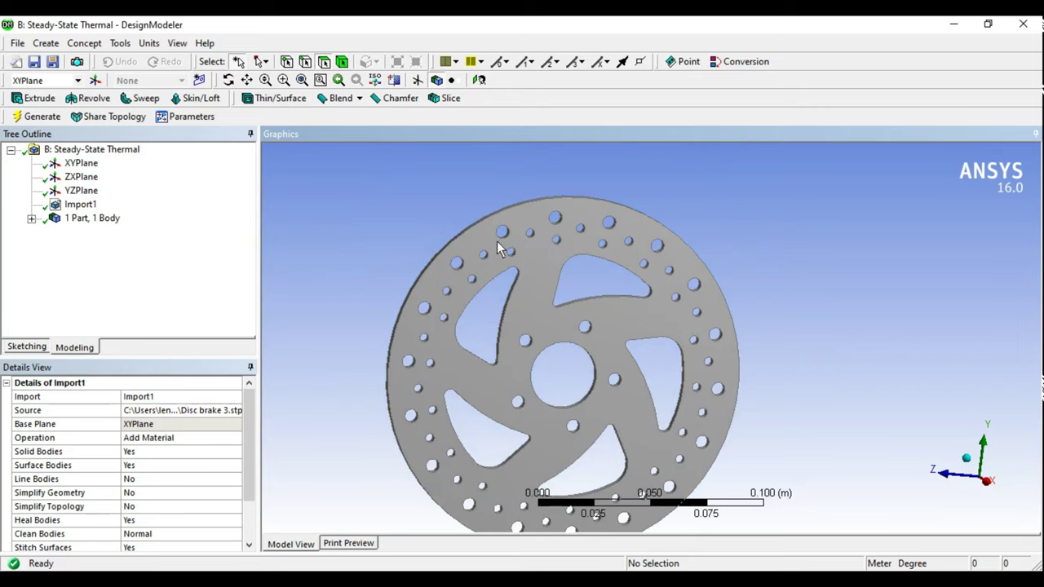
# Step: Select the rotor's flat face, inspect it from several angles, then clear the selection
pyautogui.click(540, 262)
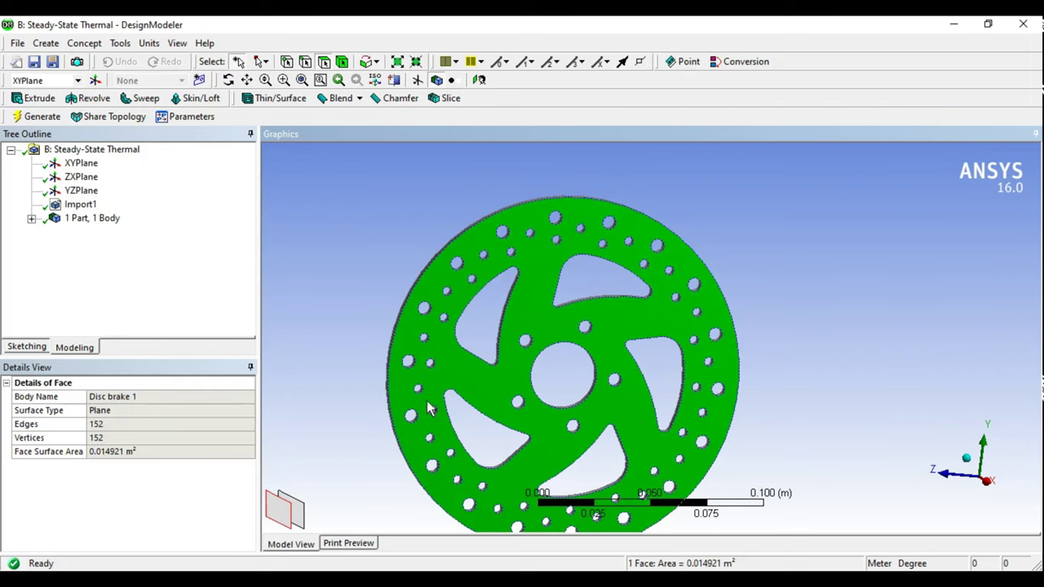
pyautogui.moveTo(479, 275)
pyautogui.mouseDown(button='middle')
pyautogui.moveTo(613, 298)
pyautogui.moveTo(674, 286)
pyautogui.moveTo(571, 266)
pyautogui.mouseUp(button='middle')
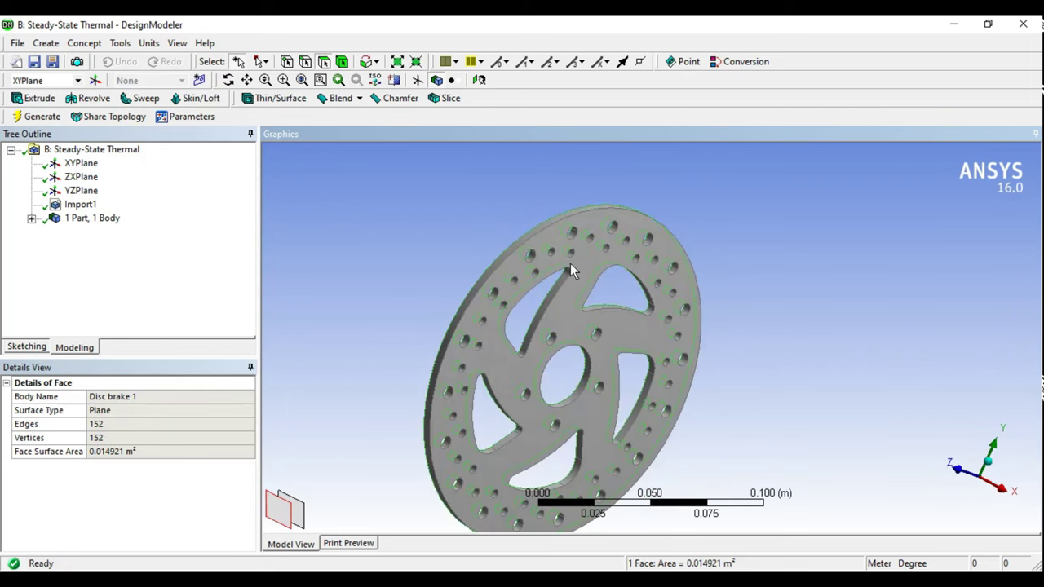
pyautogui.moveTo(488, 315); pyautogui.dragTo(693, 301, button='middle')
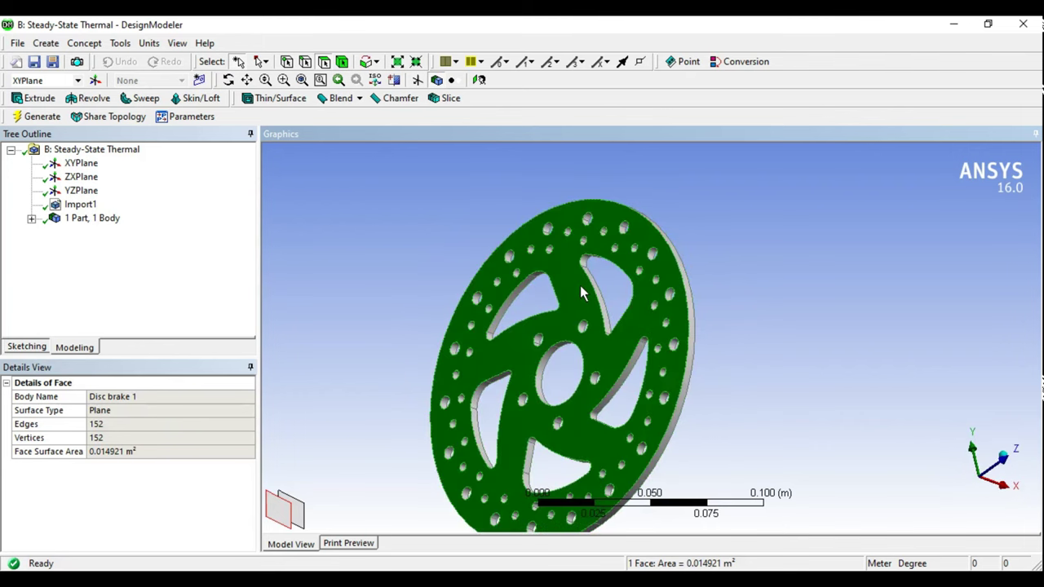
pyautogui.moveTo(580, 286)
pyautogui.mouseDown(button='middle')
pyautogui.moveTo(550, 306)
pyautogui.moveTo(628, 330)
pyautogui.mouseUp(button='middle')
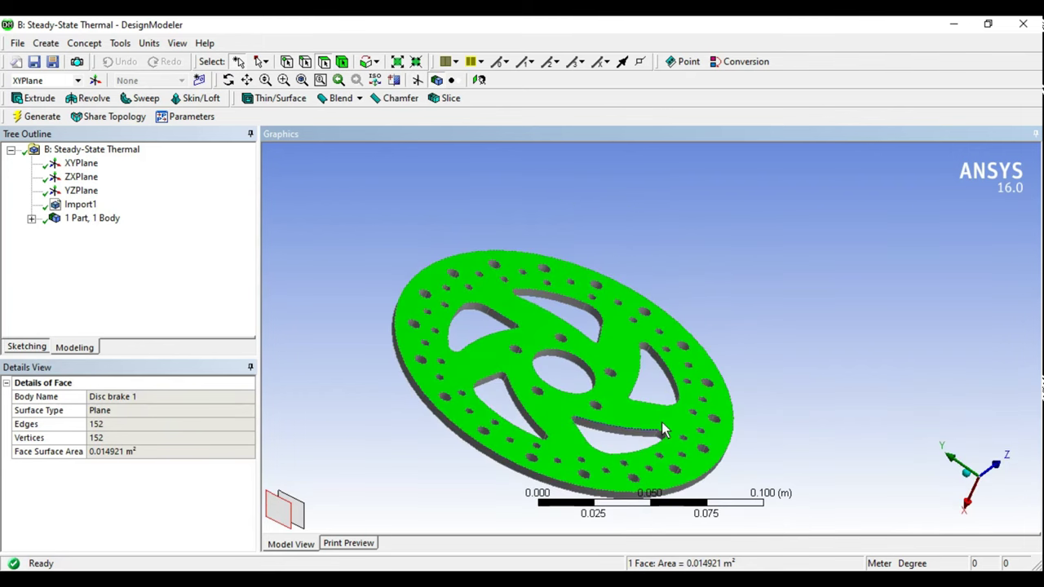
pyautogui.moveTo(611, 373); pyautogui.dragTo(572, 431, button='middle')
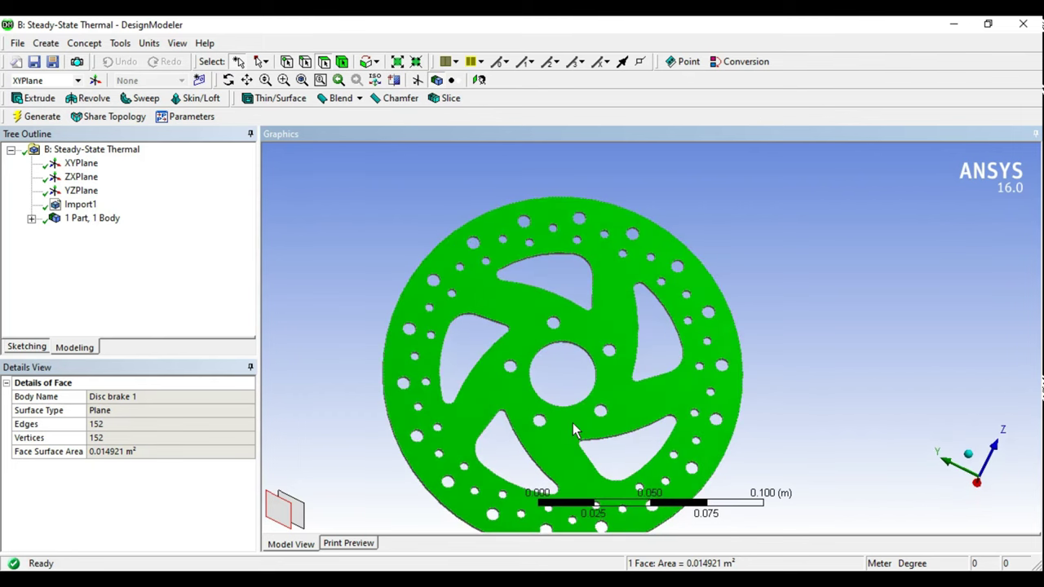
pyautogui.press('F7')
pyautogui.click(133, 284)
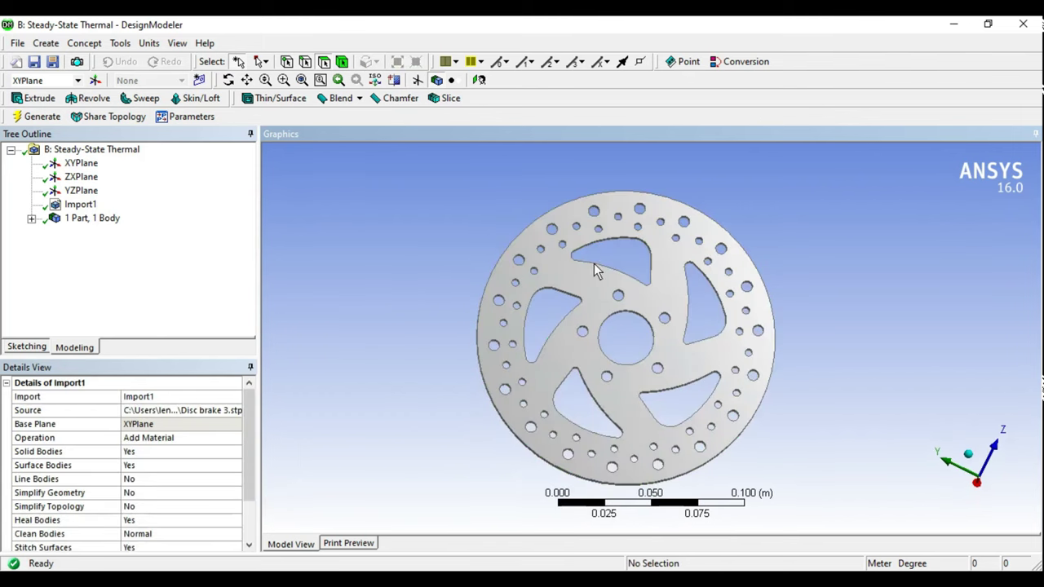
pyautogui.moveTo(594, 264); pyautogui.dragTo(577, 286, button='middle')
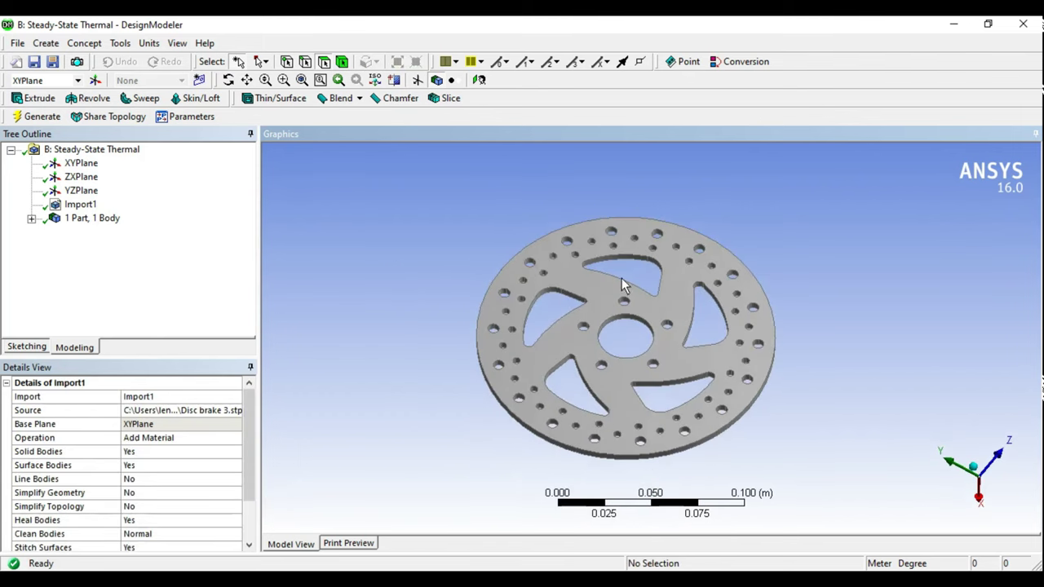
pyautogui.click(80, 204)
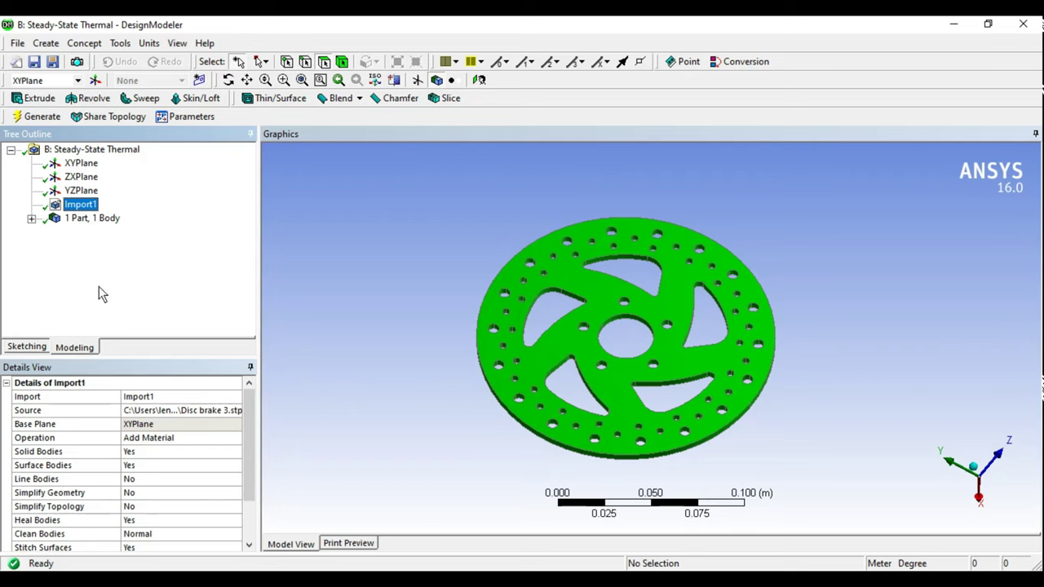
pyautogui.click(240, 439)
pyautogui.click(147, 451)
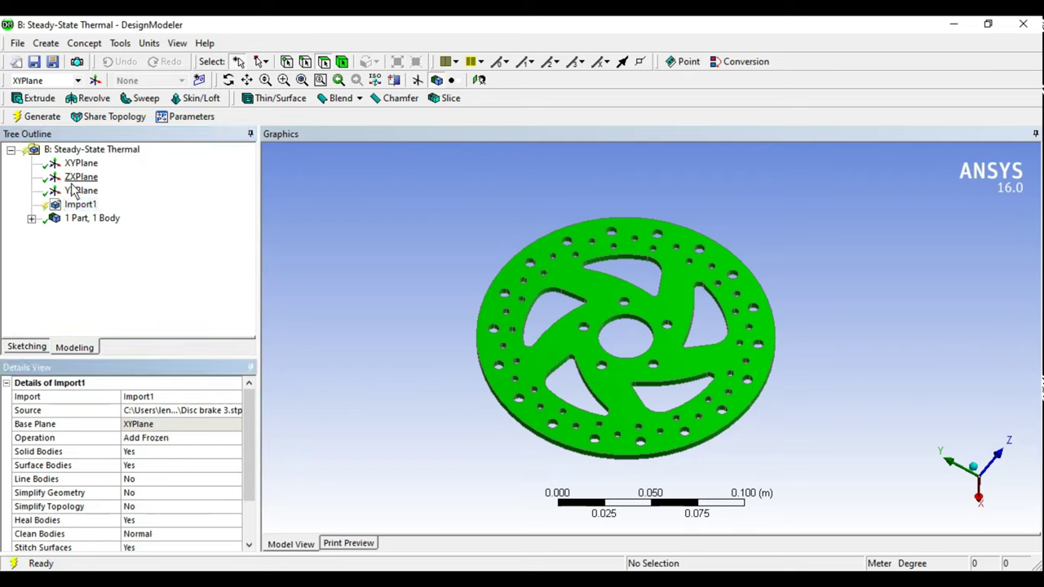
pyautogui.click(37, 120)
pyautogui.moveTo(659, 312); pyautogui.dragTo(590, 262, button='middle')
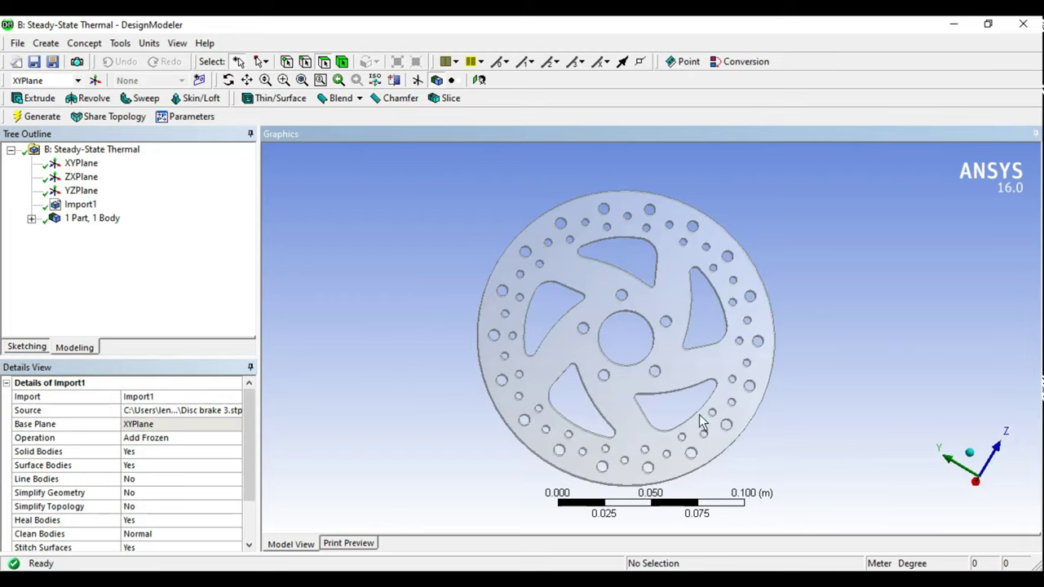
pyautogui.click(80, 205)
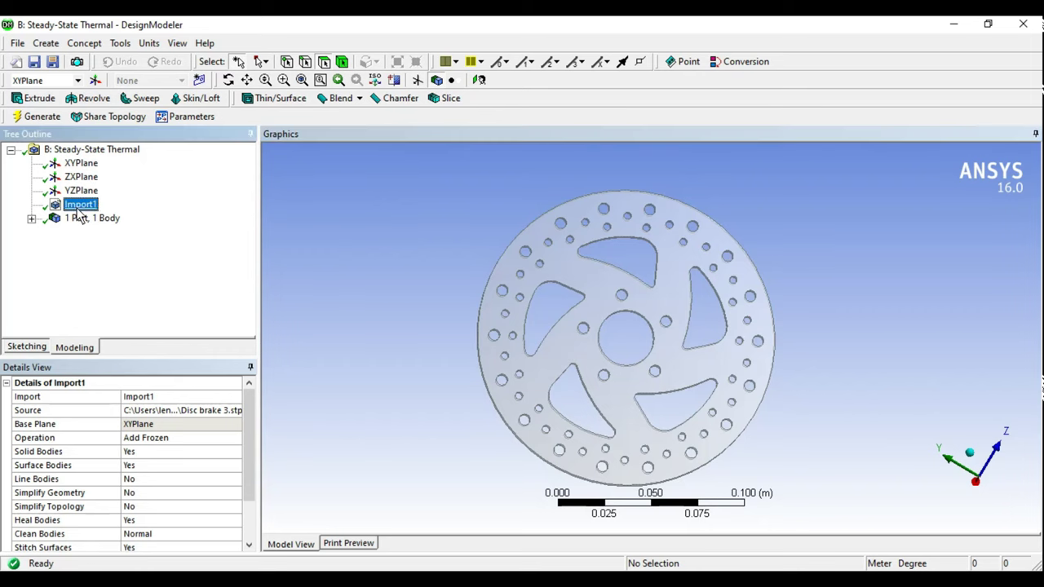
pyautogui.click(174, 438)
pyautogui.click(235, 439)
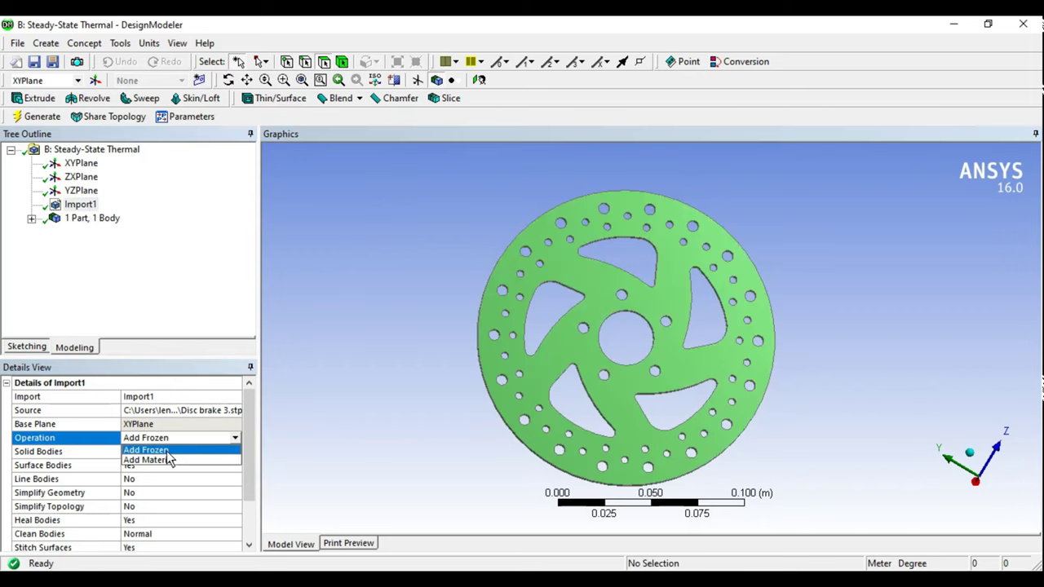
pyautogui.click(163, 466)
pyautogui.click(36, 117)
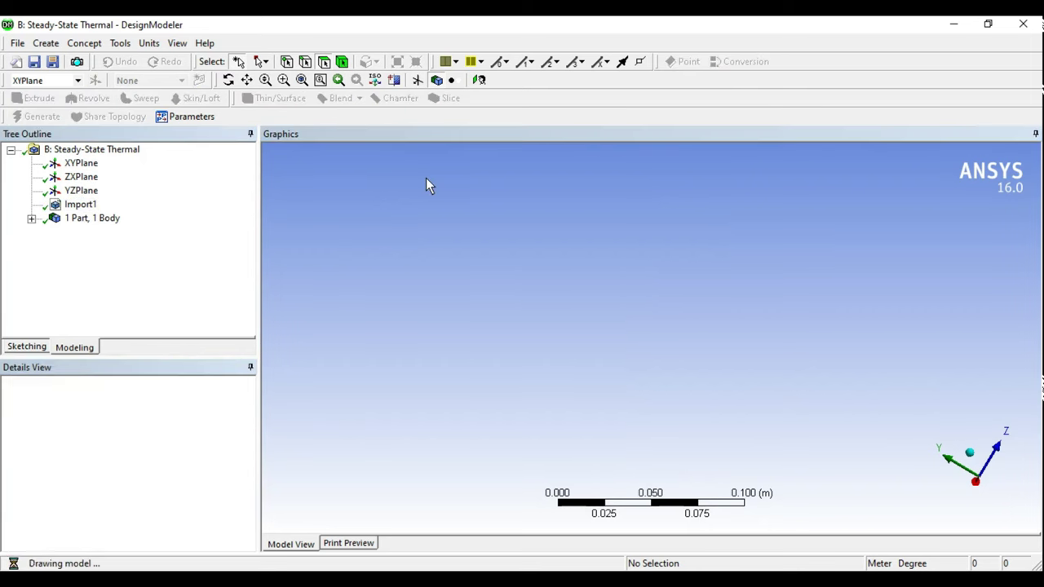
# Step: Set the model length units to millimetres
pyautogui.click(119, 42)
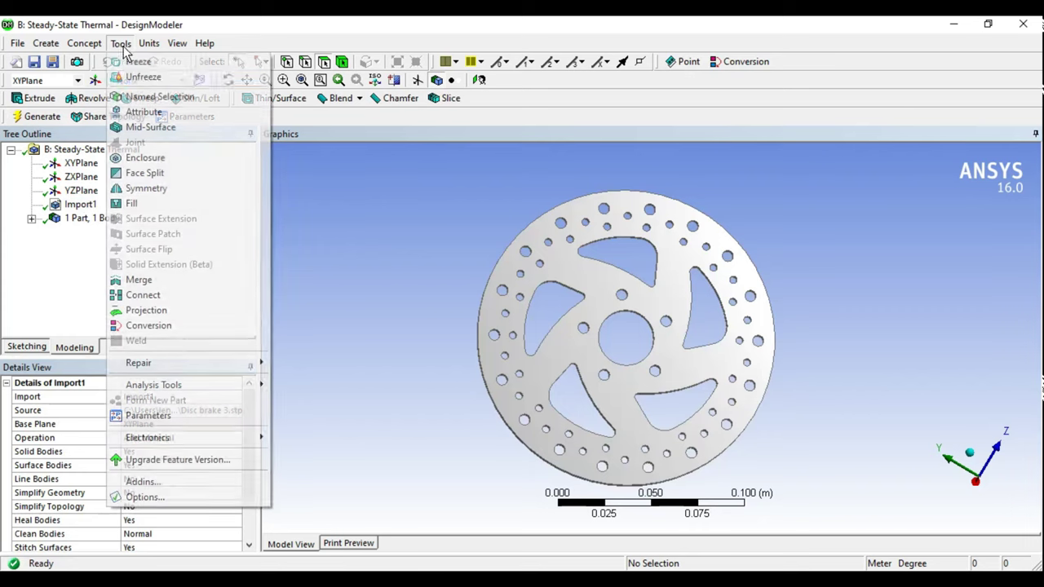
pyautogui.moveTo(149, 43)
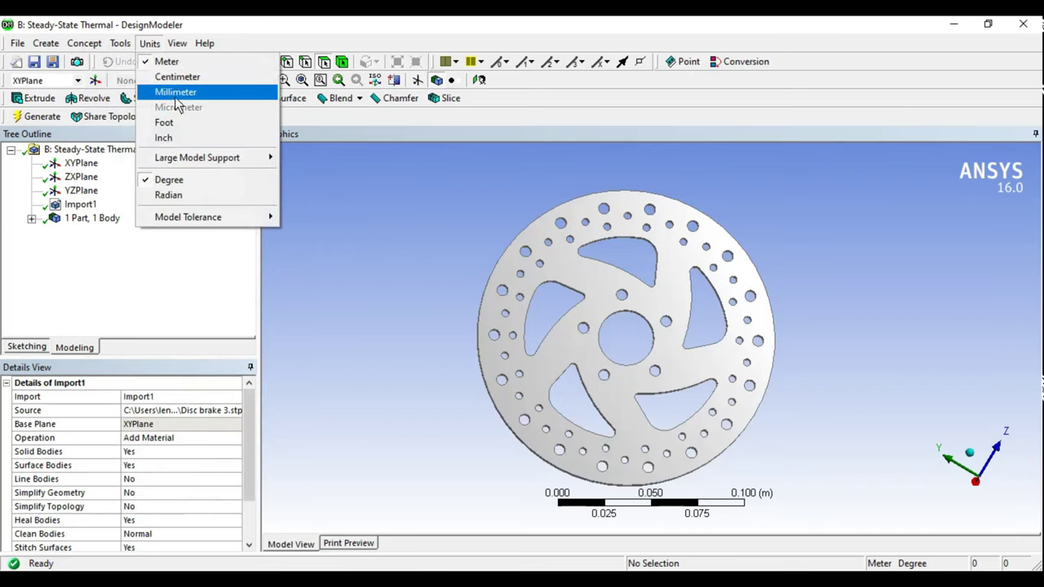
pyautogui.click(167, 90)
pyautogui.moveTo(685, 376); pyautogui.dragTo(687, 363, button='middle')
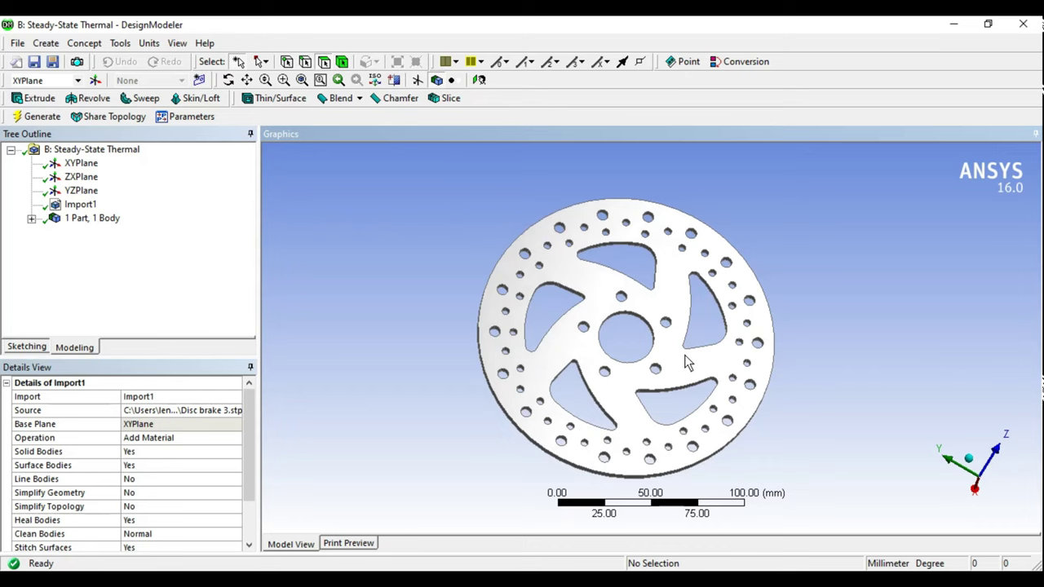
# Step: Turn the view face-on to the YZ plane with Look At and enter sketching mode
pyautogui.click(81, 163)
pyautogui.moveTo(623, 250); pyautogui.dragTo(273, 236, button='middle')
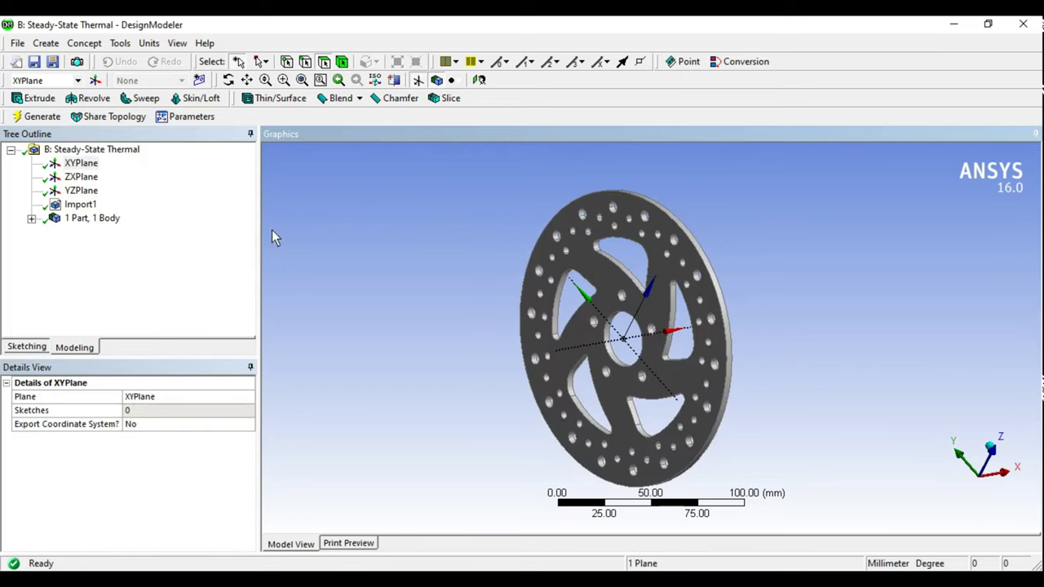
pyautogui.click(81, 177)
pyautogui.click(81, 191)
pyautogui.moveTo(791, 300)
pyautogui.mouseDown(button='middle')
pyautogui.moveTo(624, 257)
pyautogui.moveTo(585, 283)
pyautogui.moveTo(555, 280)
pyautogui.moveTo(618, 268)
pyautogui.mouseUp(button='middle')
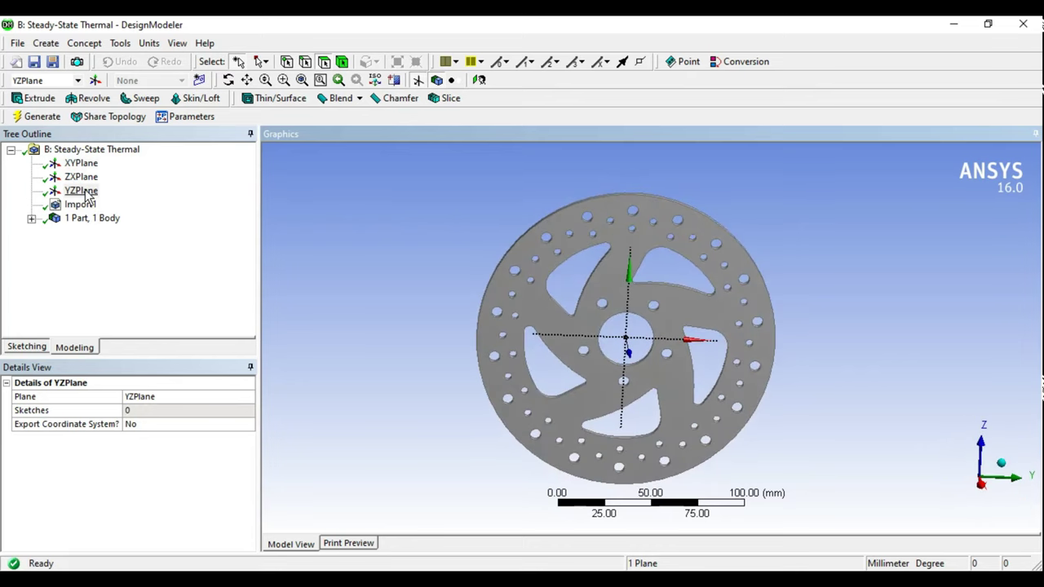
pyautogui.click(81, 190)
pyautogui.rightClick(86, 193)
pyautogui.click(107, 196)
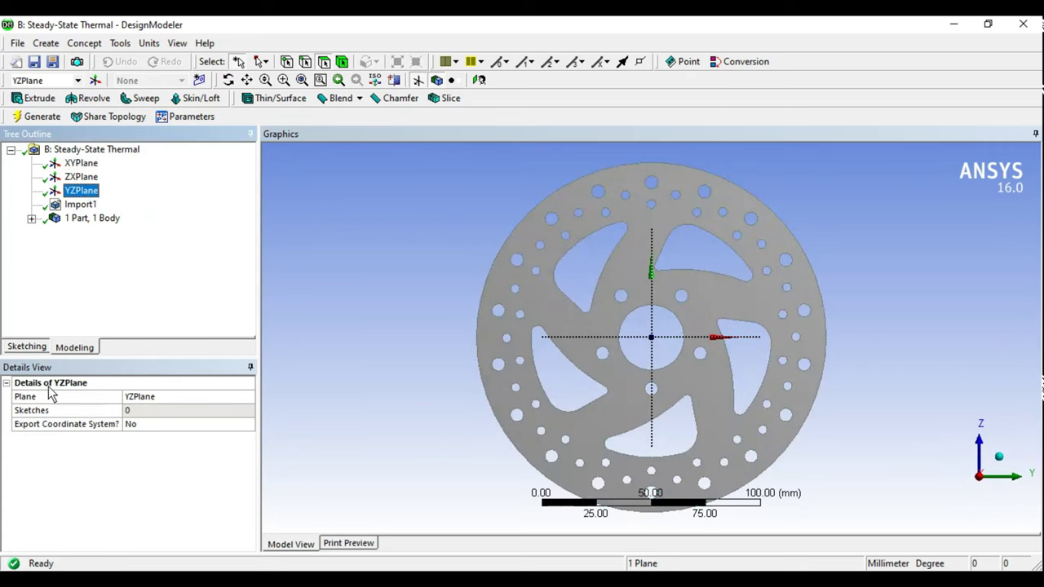
pyautogui.click(24, 349)
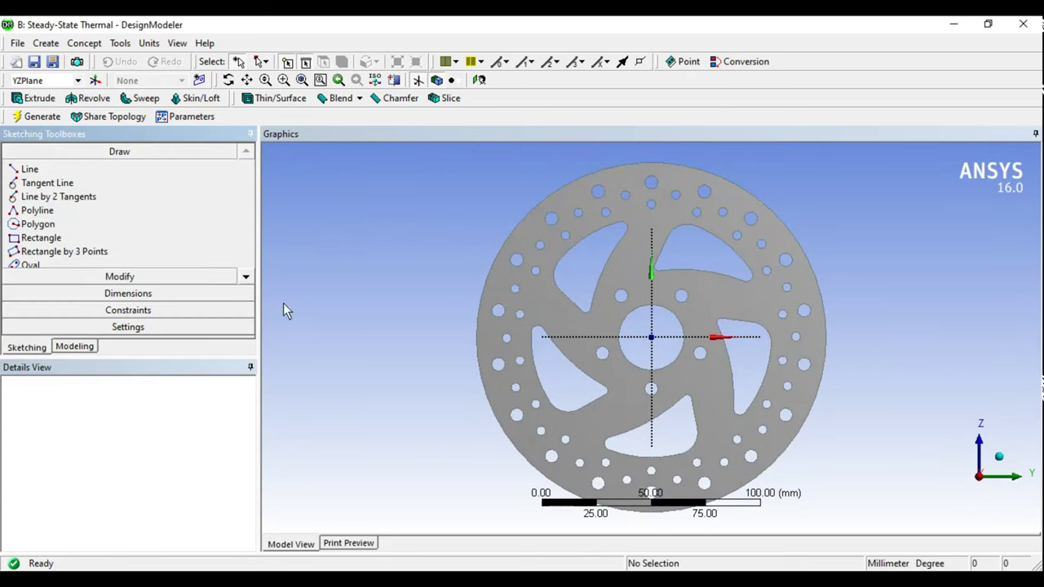
# Step: Draw two concentric circles centred on the YZ plane origin
pyautogui.click(248, 279)
pyautogui.click(248, 278)
pyautogui.click(49, 251)
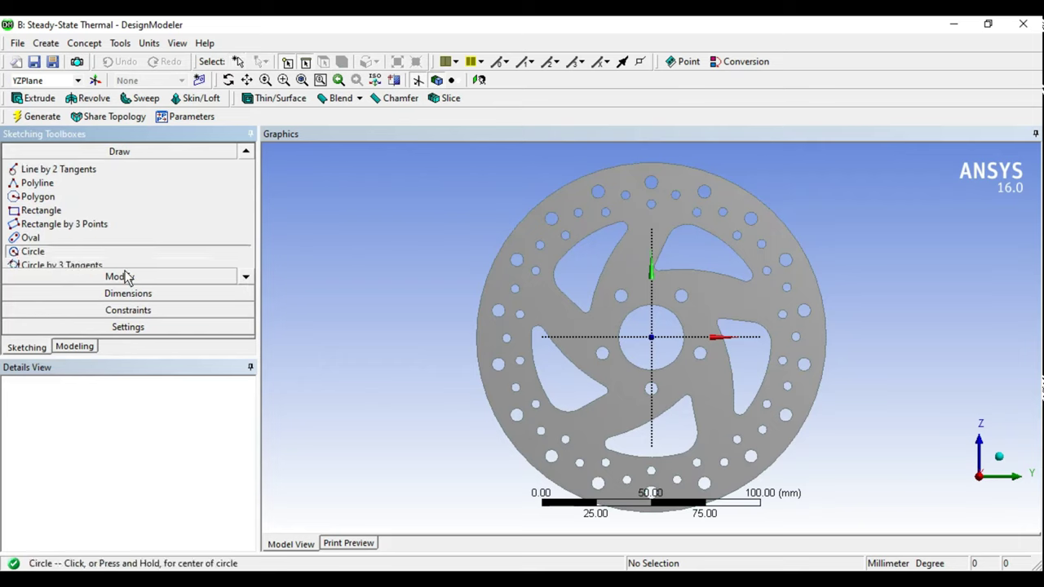
pyautogui.click(651, 341)
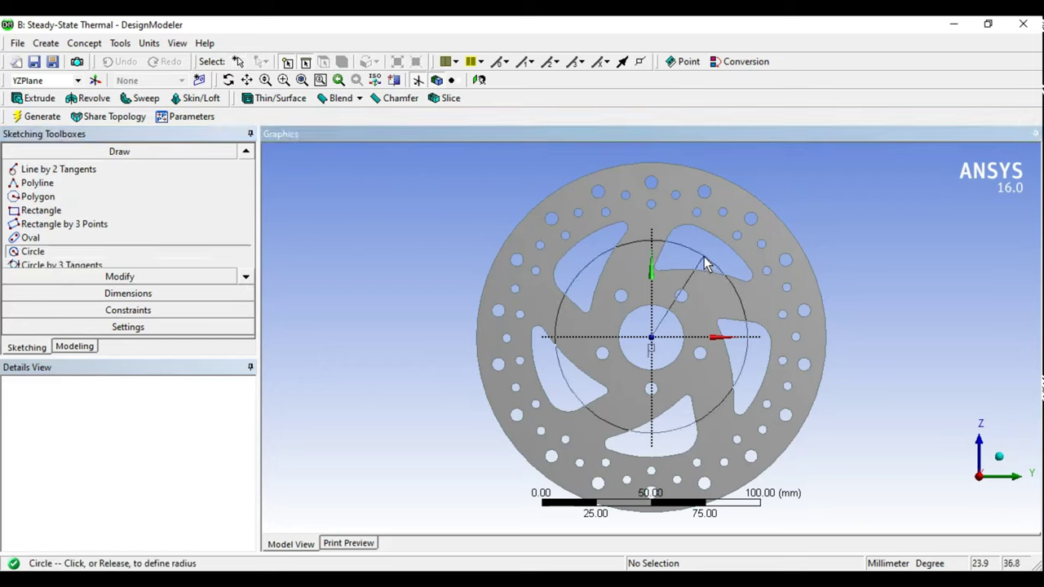
pyautogui.click(709, 226)
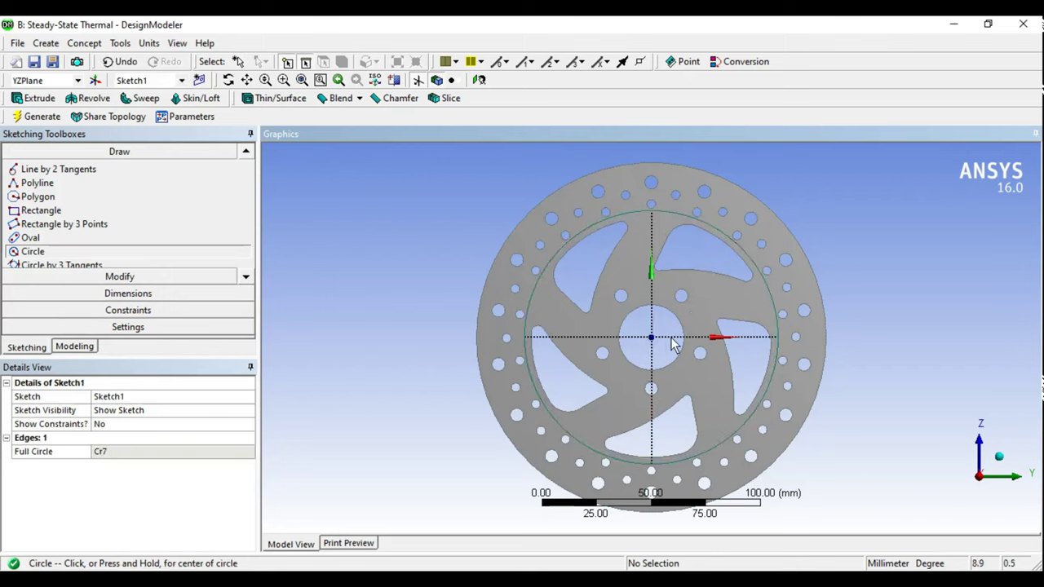
pyautogui.click(654, 341)
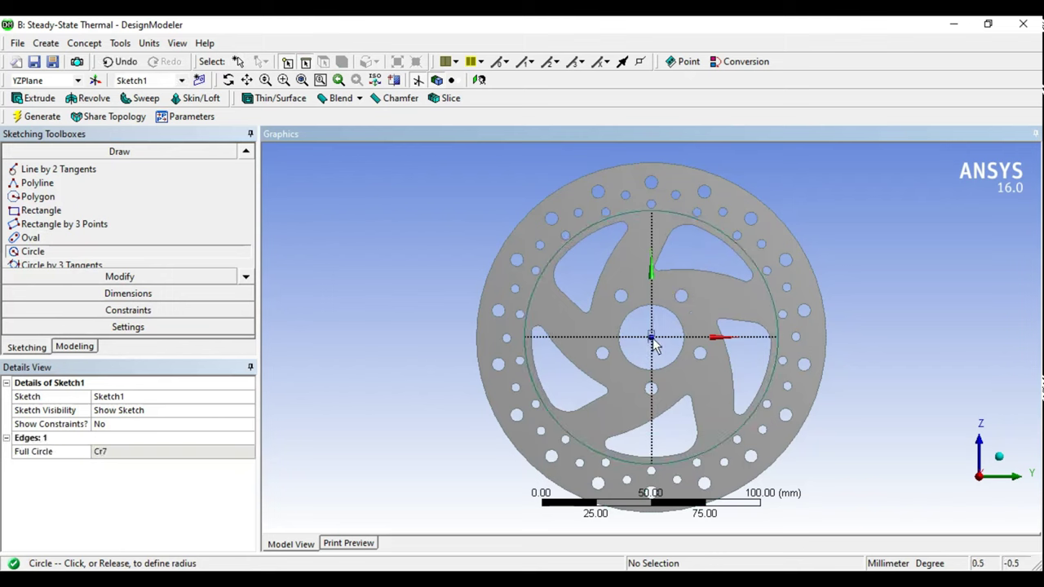
pyautogui.click(705, 198)
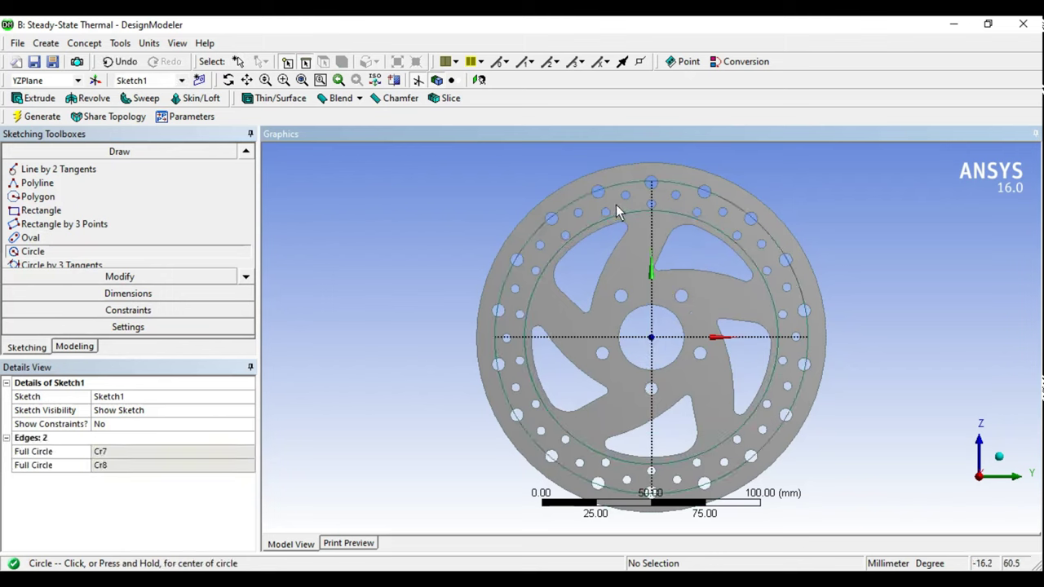
# Step: Dimension both circles' diameters, setting D1 = 120 mm and D2 = 140 mm
pyautogui.click(98, 294)
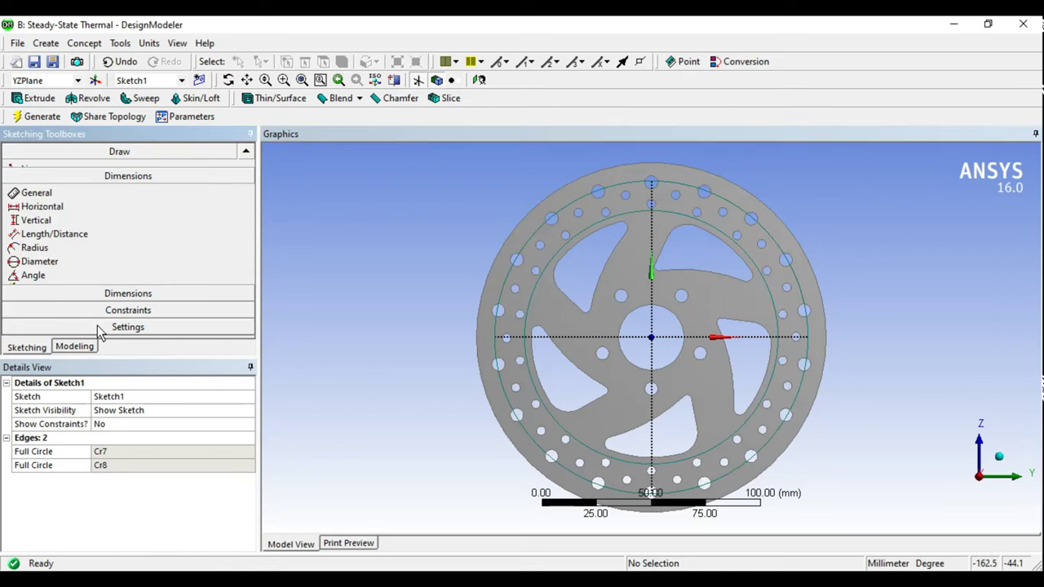
pyautogui.click(632, 213)
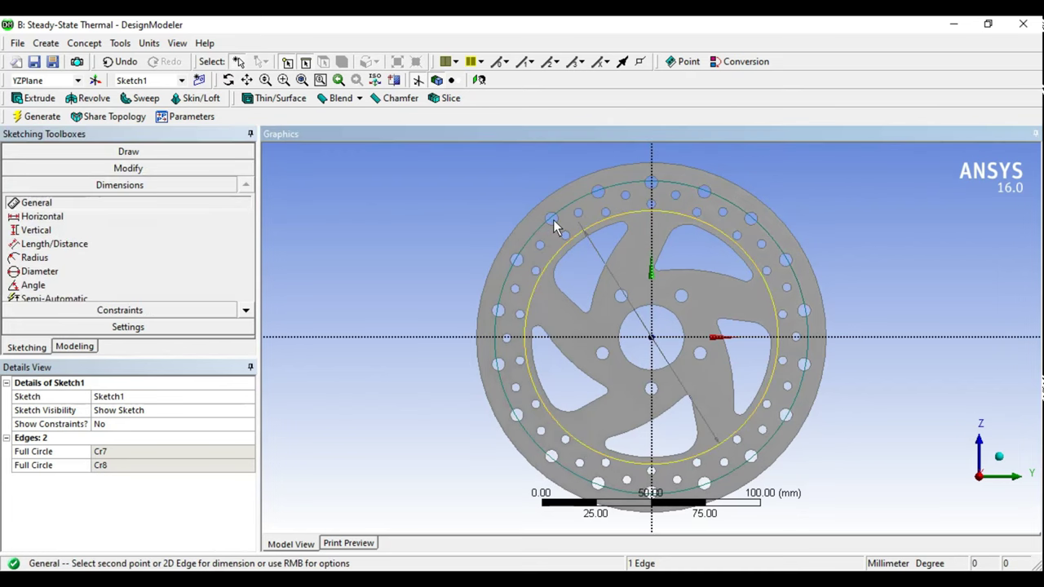
pyautogui.click(507, 245)
pyautogui.click(527, 244)
pyautogui.click(461, 243)
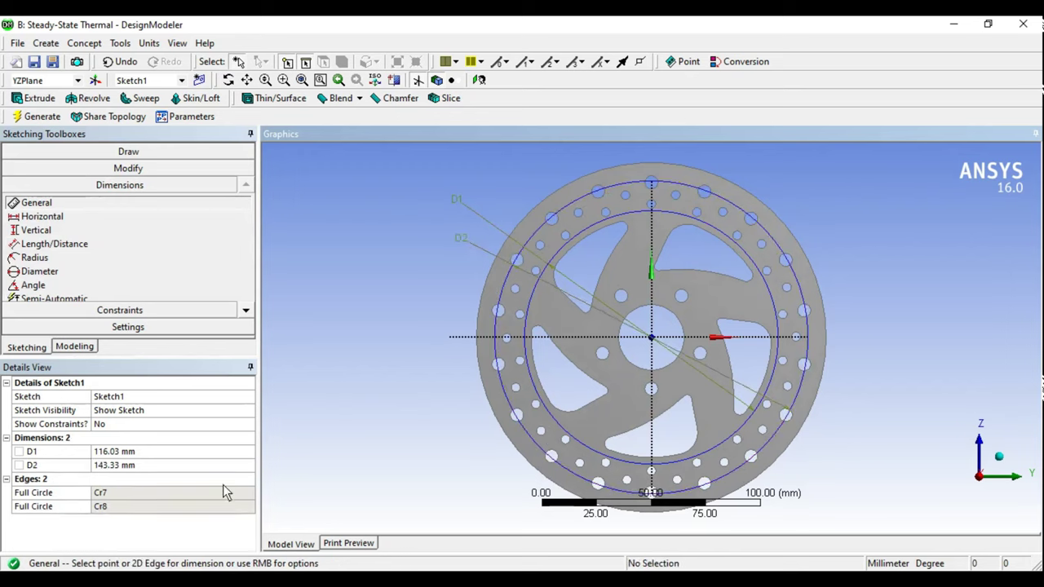
pyautogui.click(118, 453)
pyautogui.write('120')
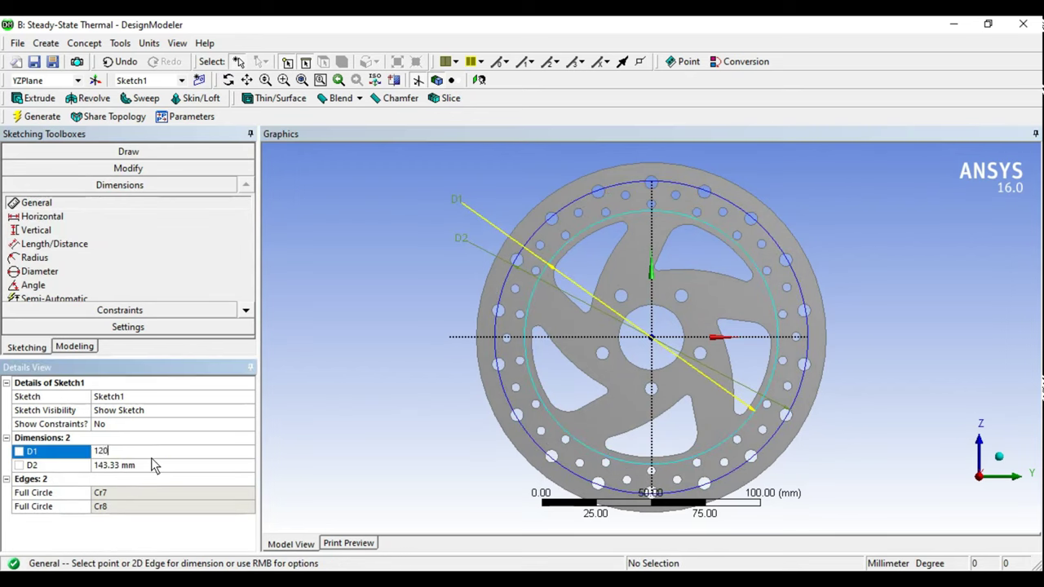
pyautogui.press('Return')
pyautogui.click(127, 467)
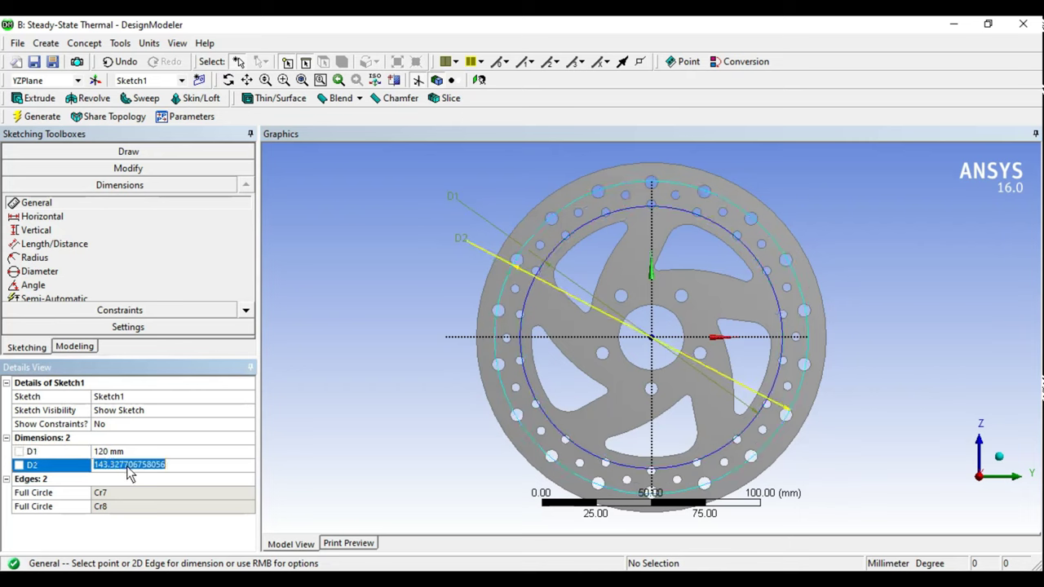
pyautogui.write('1')
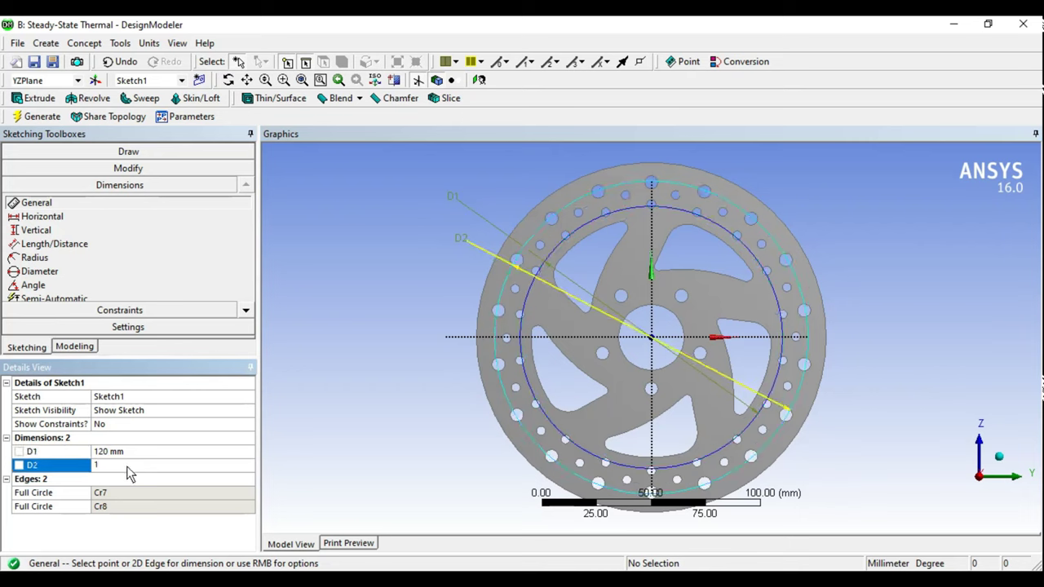
pyautogui.write('40')
pyautogui.press('Return')
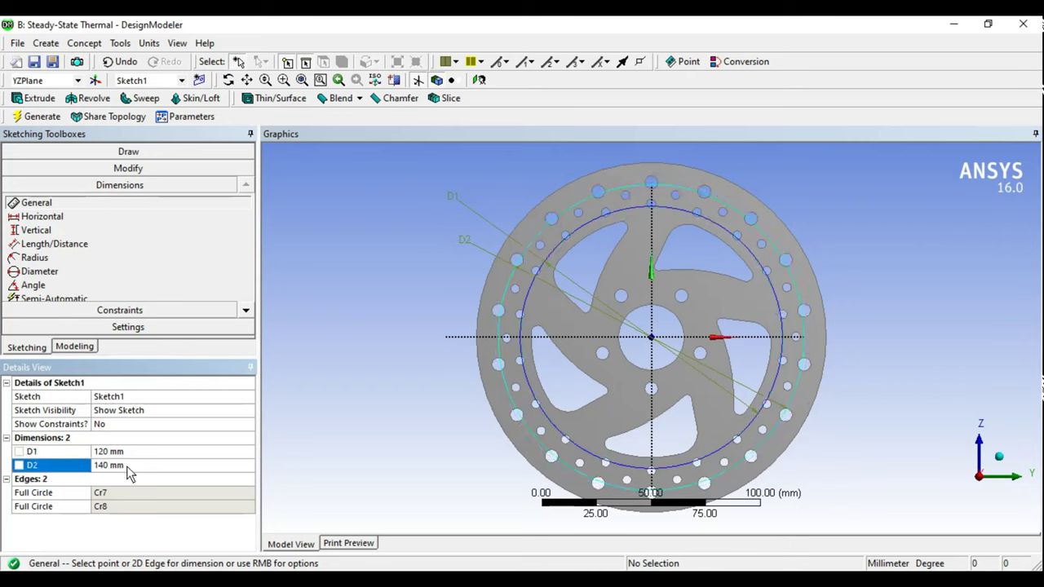
# Step: Return to Modeling and select Sketch1 under the YZ plane
pyautogui.scroll(1, 625, 366)
pyautogui.scroll(1, 571, 286)
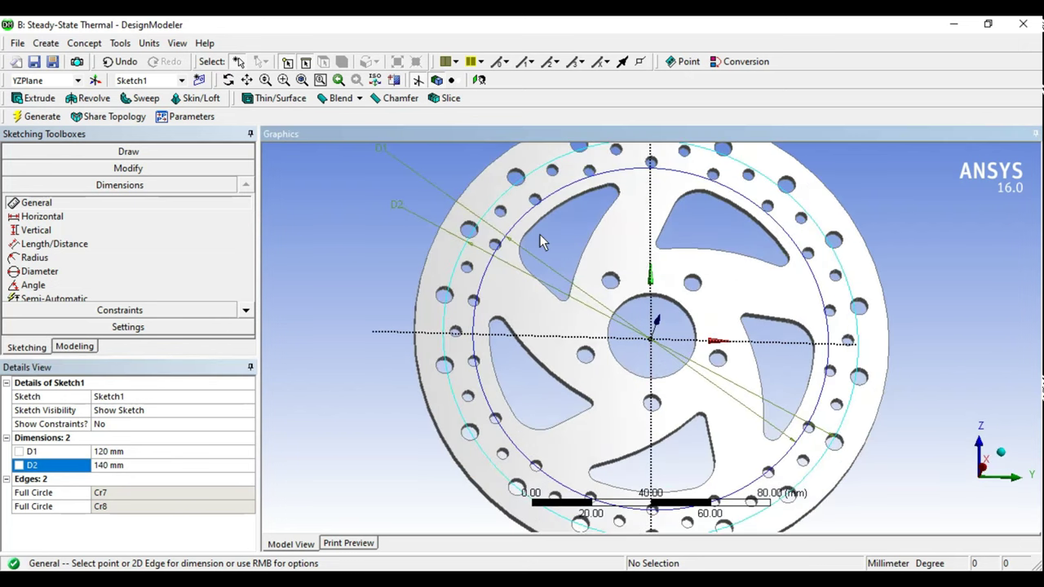
pyautogui.moveTo(539, 234); pyautogui.dragTo(555, 255, button='middle')
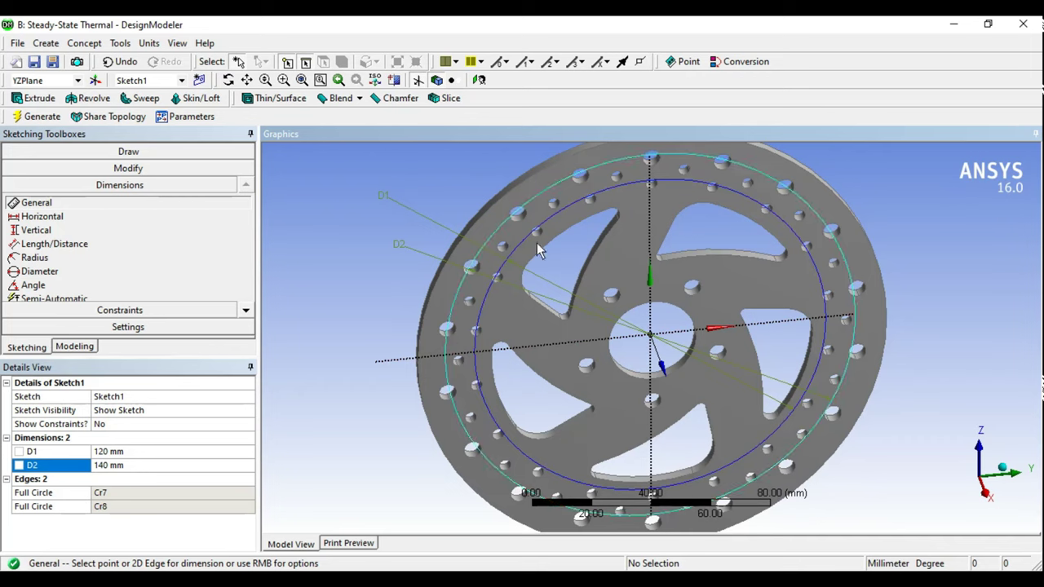
pyautogui.click(75, 346)
pyautogui.click(31, 191)
pyautogui.click(100, 204)
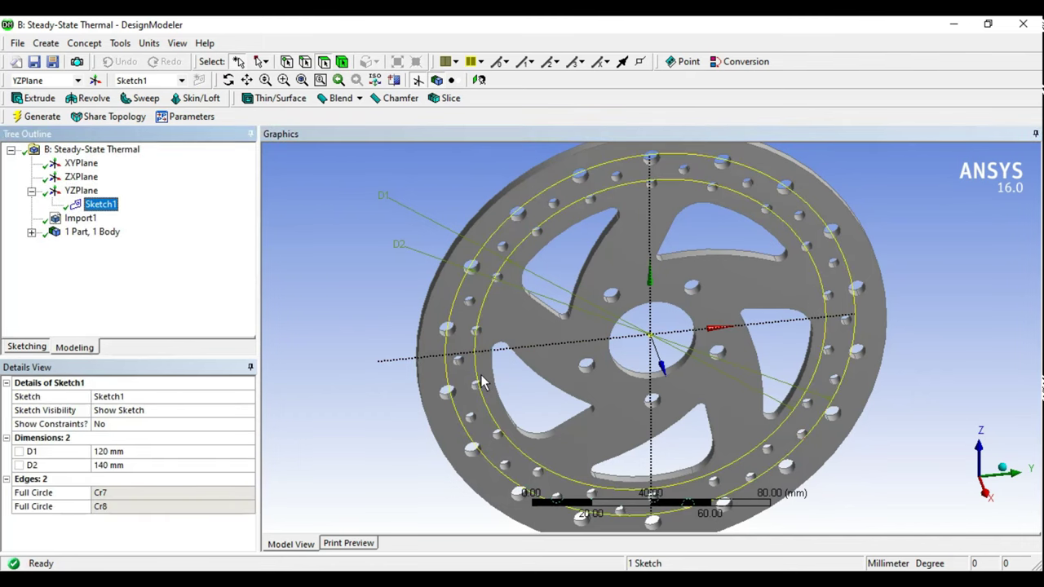
pyautogui.moveTo(486, 382); pyautogui.dragTo(651, 378, button='middle')
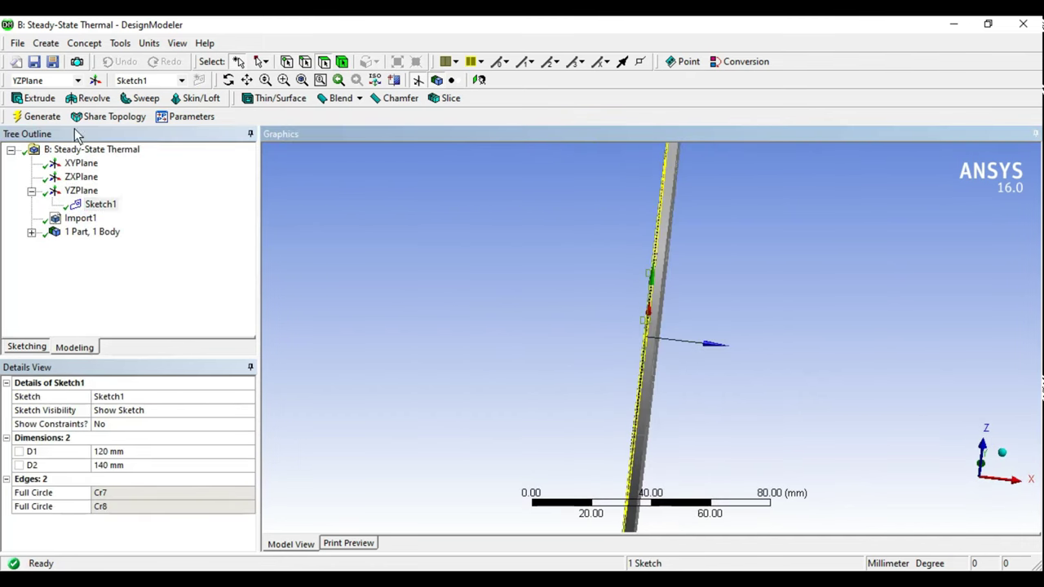
# Step: Create an extrude from Sketch1 with its direction set to Reversed
pyautogui.click(36, 99)
pyautogui.moveTo(612, 332); pyautogui.dragTo(660, 235, button='middle')
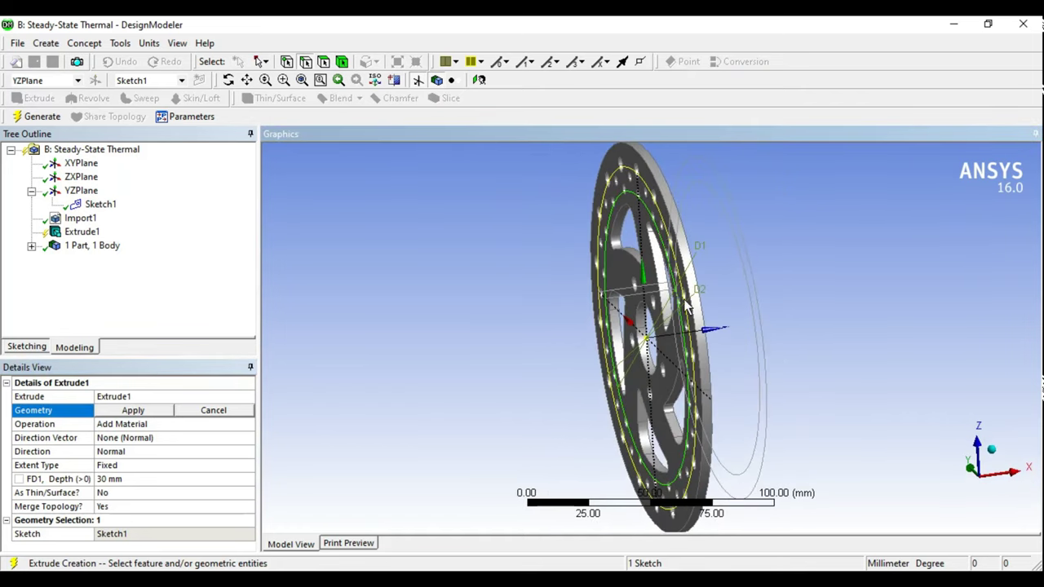
pyautogui.moveTo(686, 304)
pyautogui.mouseDown(button='middle')
pyautogui.moveTo(655, 310)
pyautogui.moveTo(629, 252)
pyautogui.mouseUp(button='middle')
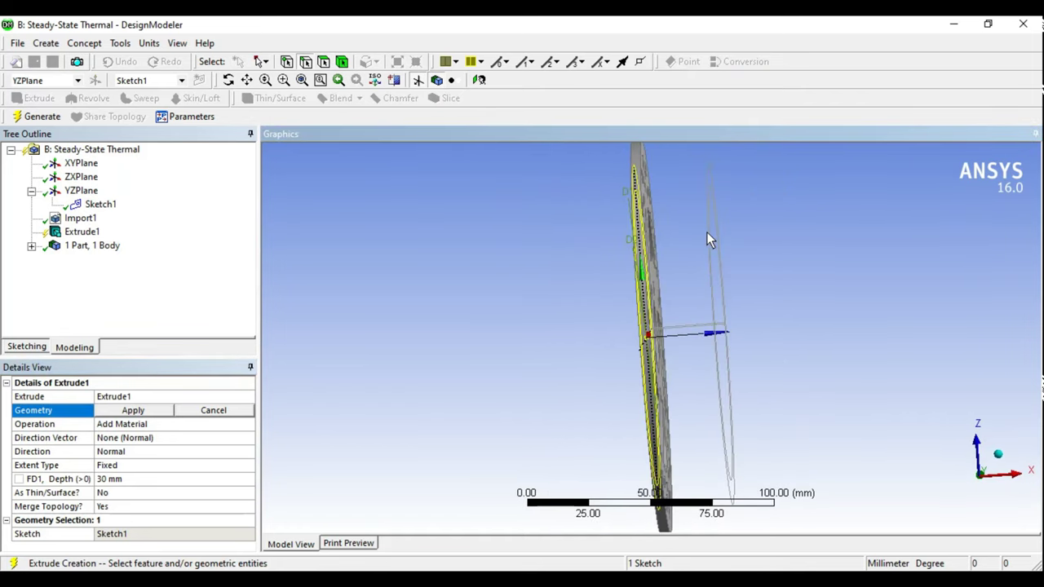
pyautogui.click(138, 411)
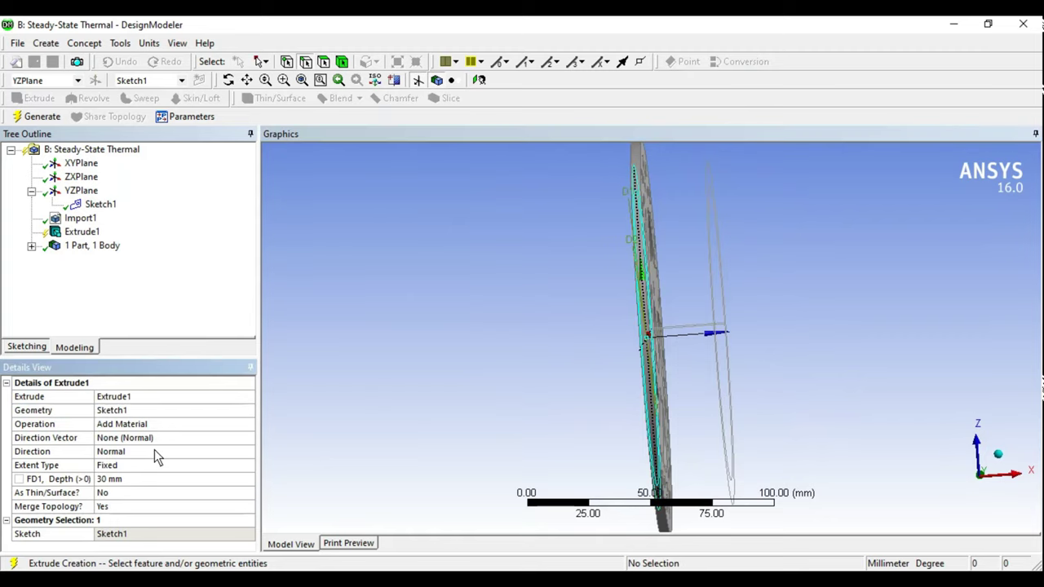
pyautogui.click(154, 450)
pyautogui.click(249, 452)
pyautogui.click(165, 473)
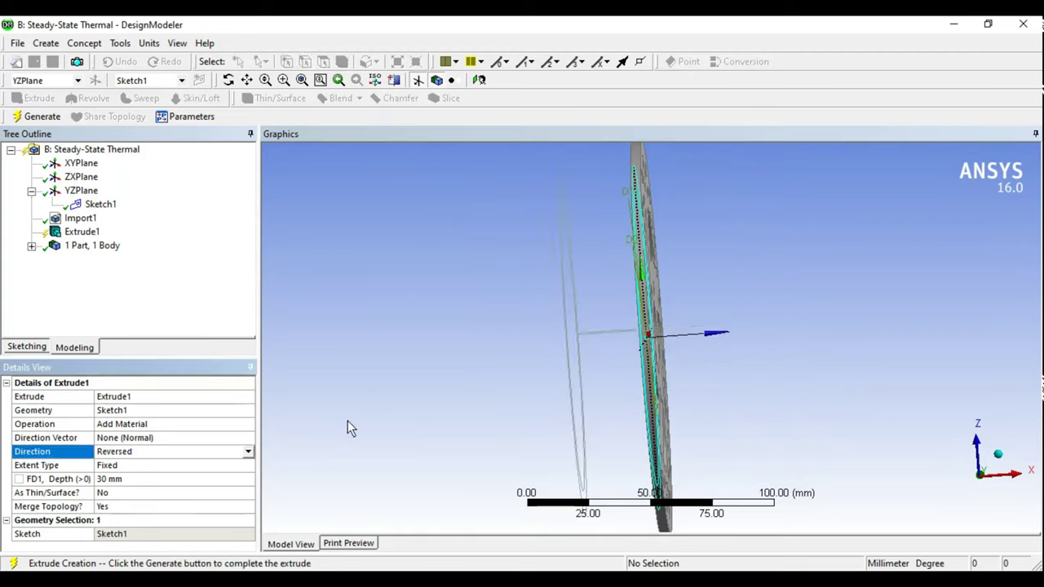
# Step: Set Extrude1's operation to Imprint Faces and generate it
pyautogui.moveTo(683, 256); pyautogui.dragTo(650, 211, button='middle')
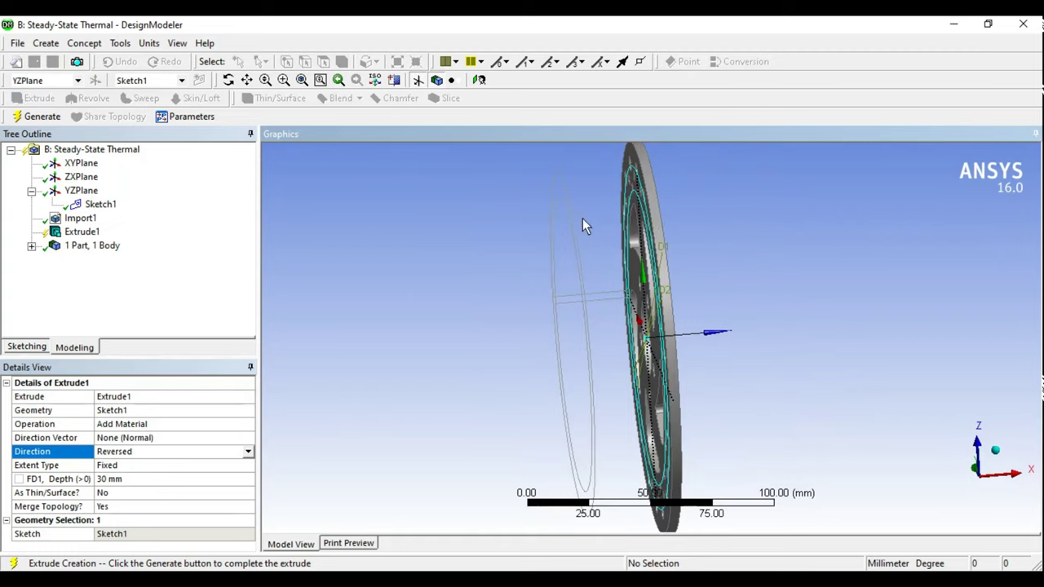
pyautogui.click(143, 424)
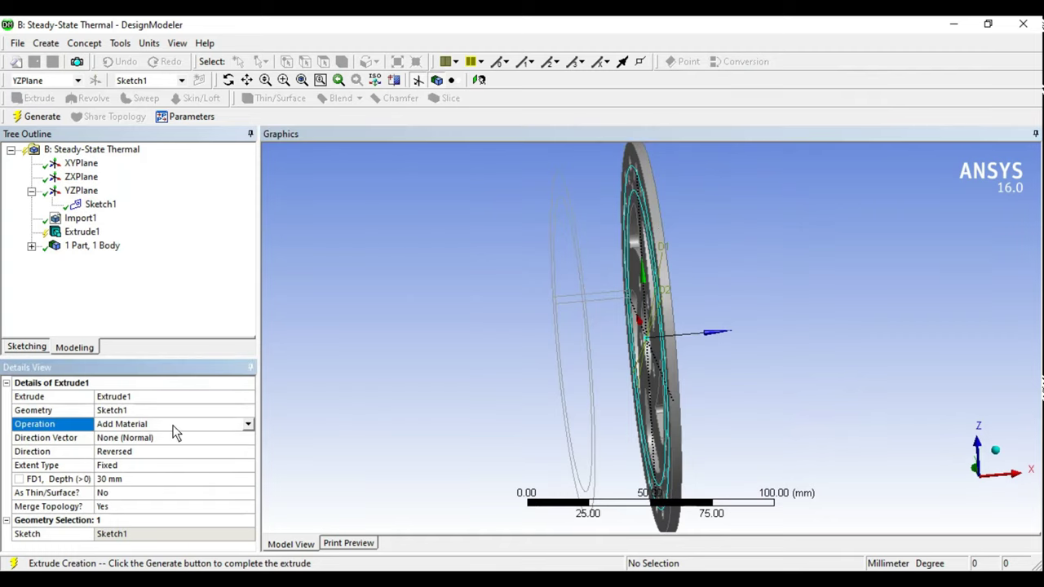
pyautogui.click(249, 424)
pyautogui.click(142, 466)
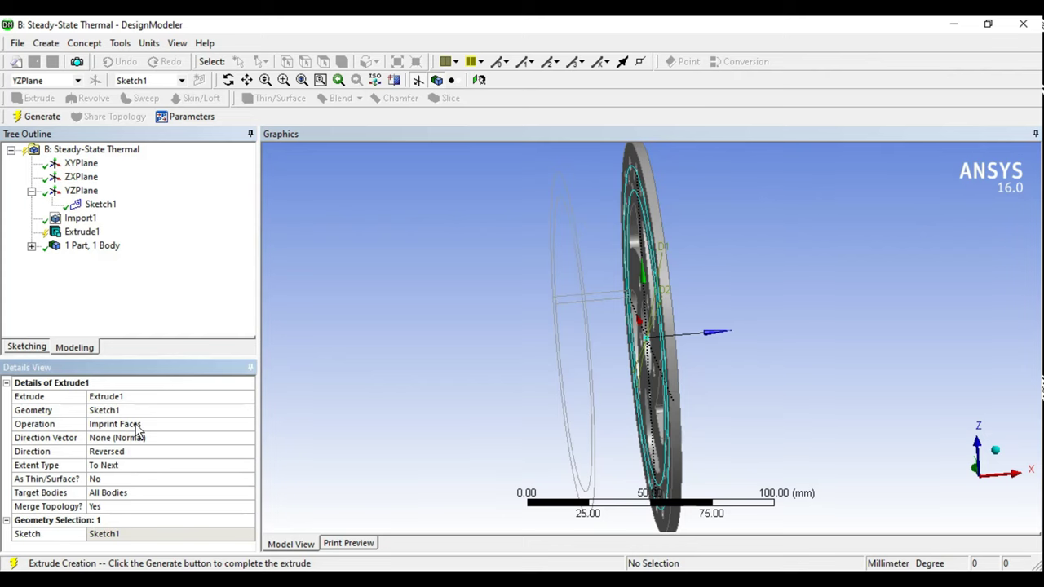
pyautogui.moveTo(533, 423); pyautogui.dragTo(265, 309, button='middle')
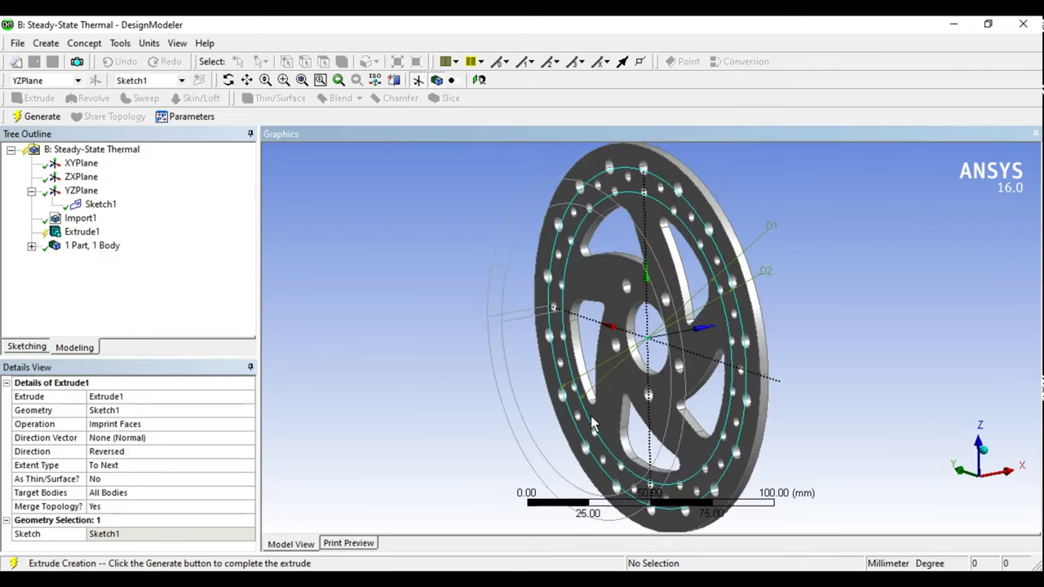
pyautogui.click(40, 117)
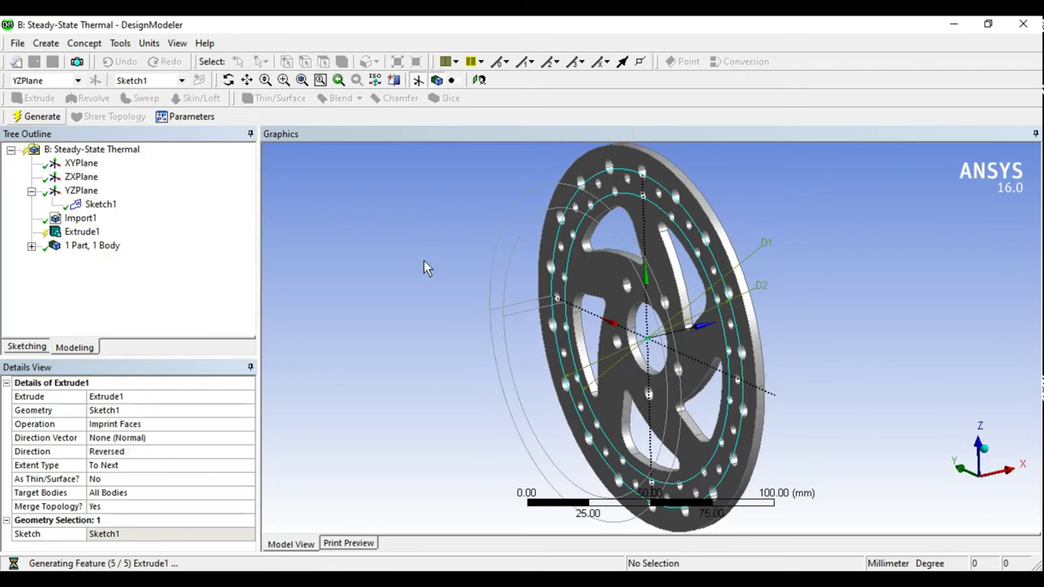
# Step: Select and inspect the disc's imprinted ring, bolt-hole ring and full faces
pyautogui.moveTo(431, 316); pyautogui.dragTo(782, 297, button='middle')
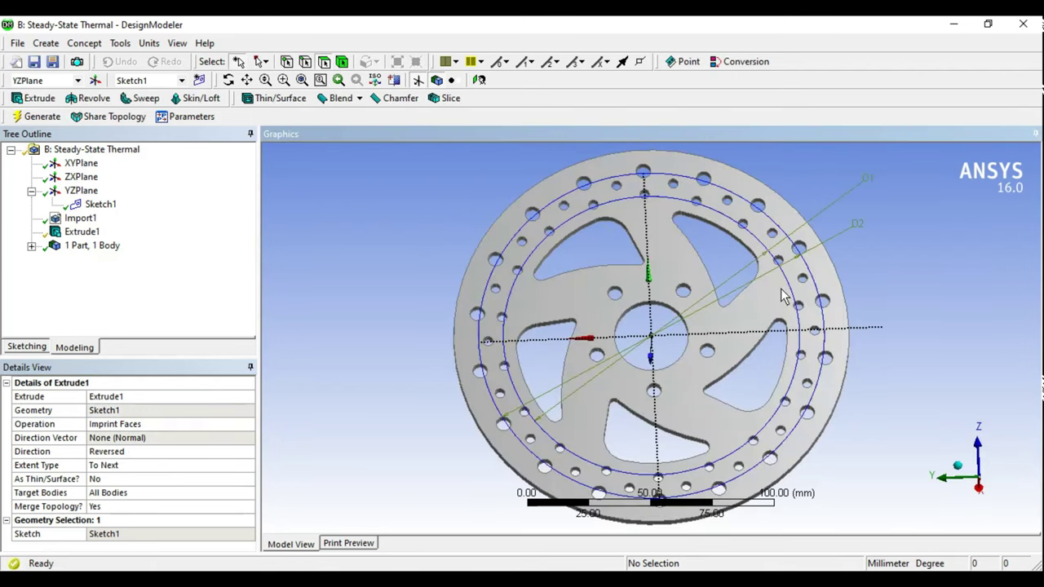
pyautogui.click(507, 308)
pyautogui.moveTo(619, 283)
pyautogui.mouseDown(button='middle')
pyautogui.moveTo(553, 308)
pyautogui.moveTo(535, 330)
pyautogui.mouseUp(button='middle')
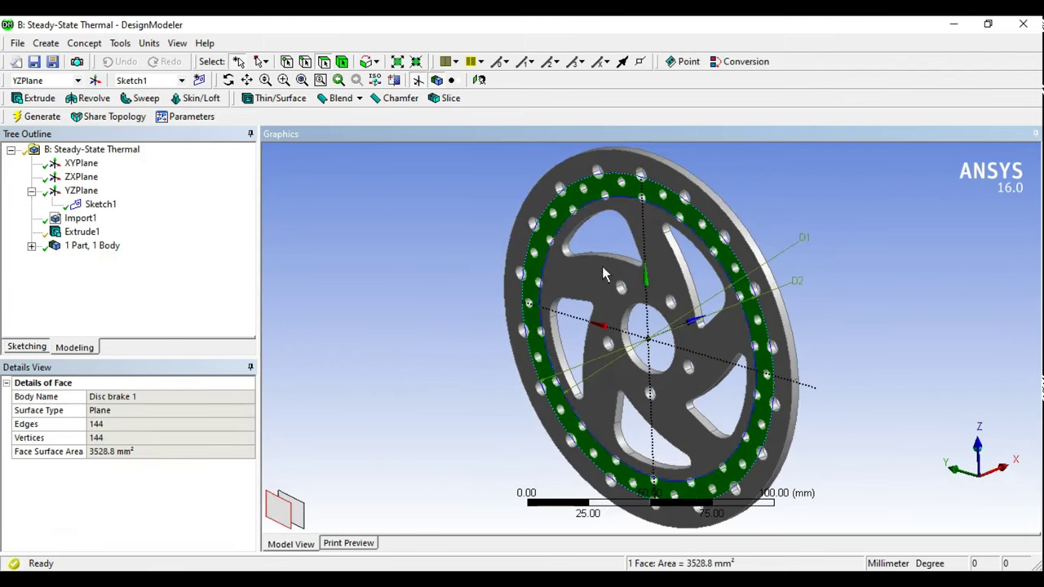
pyautogui.click(626, 198)
pyautogui.click(625, 195)
pyautogui.click(620, 198)
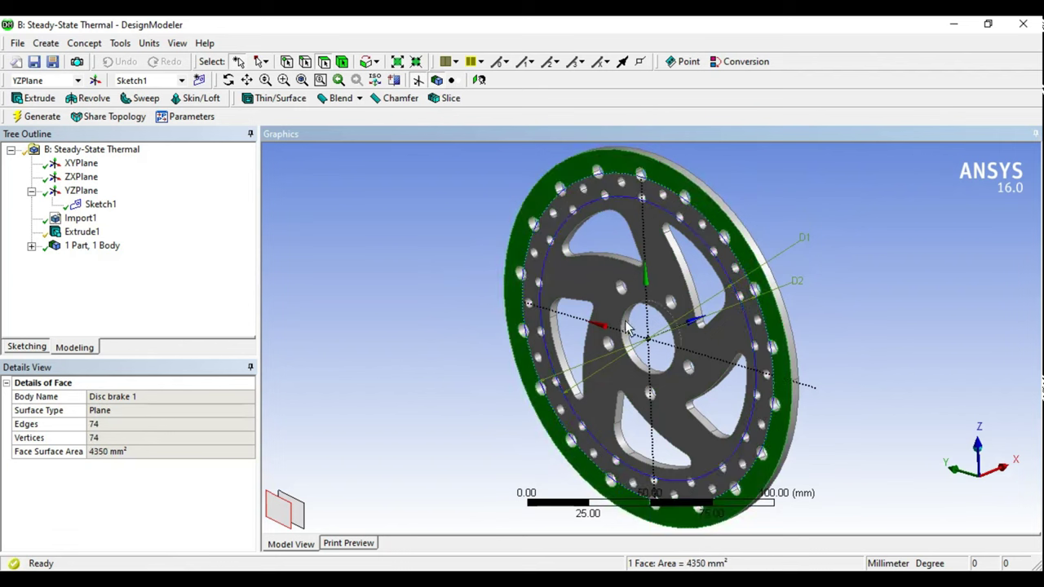
pyautogui.click(619, 198)
pyautogui.moveTo(618, 198); pyautogui.dragTo(496, 292, button='middle')
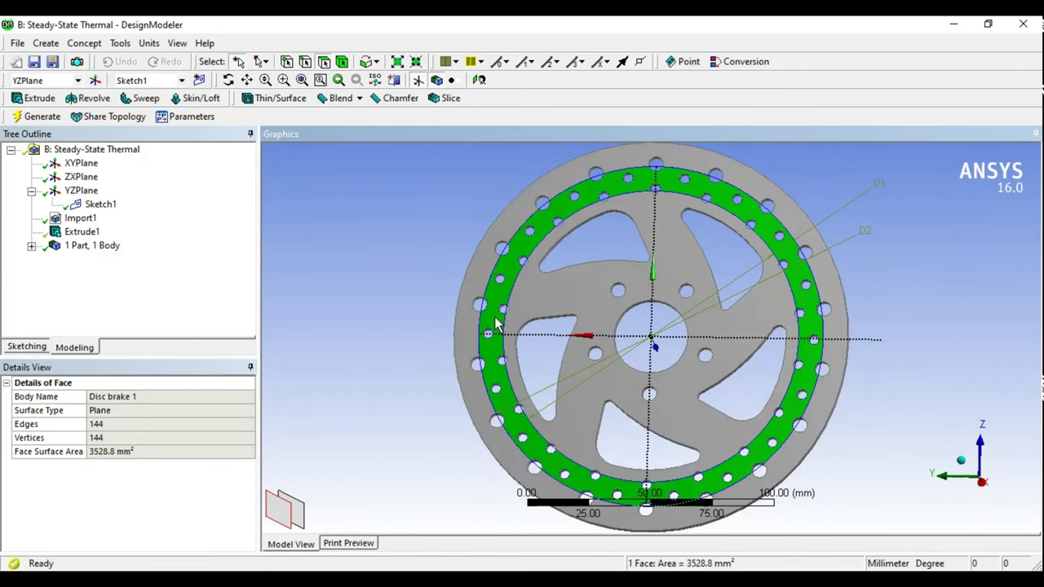
pyautogui.moveTo(490, 335)
pyautogui.mouseDown(button='middle')
pyautogui.moveTo(606, 252)
pyautogui.moveTo(767, 300)
pyautogui.mouseUp(button='middle')
pyautogui.click(620, 242)
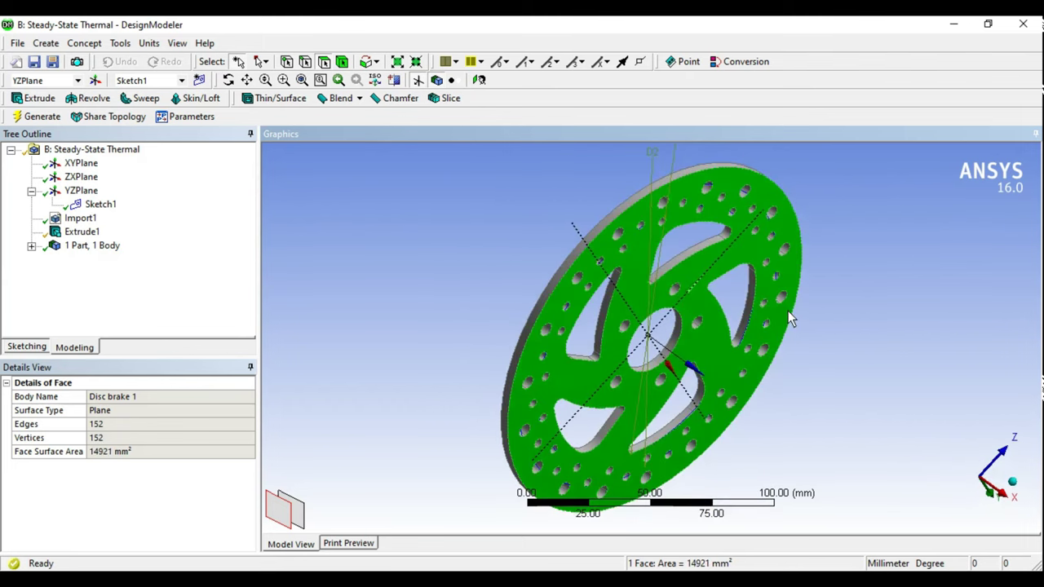
# Step: Change Extrude1's direction to Normal and regenerate
pyautogui.click(82, 231)
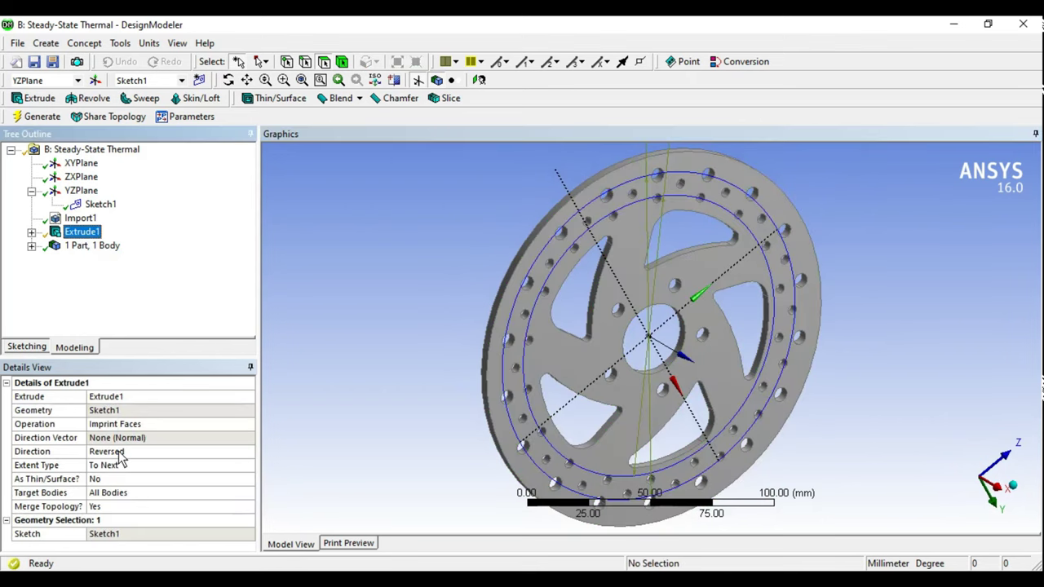
pyautogui.click(120, 453)
pyautogui.click(249, 452)
pyautogui.click(122, 461)
pyautogui.moveTo(571, 321); pyautogui.dragTo(655, 316, button='middle')
pyautogui.click(41, 116)
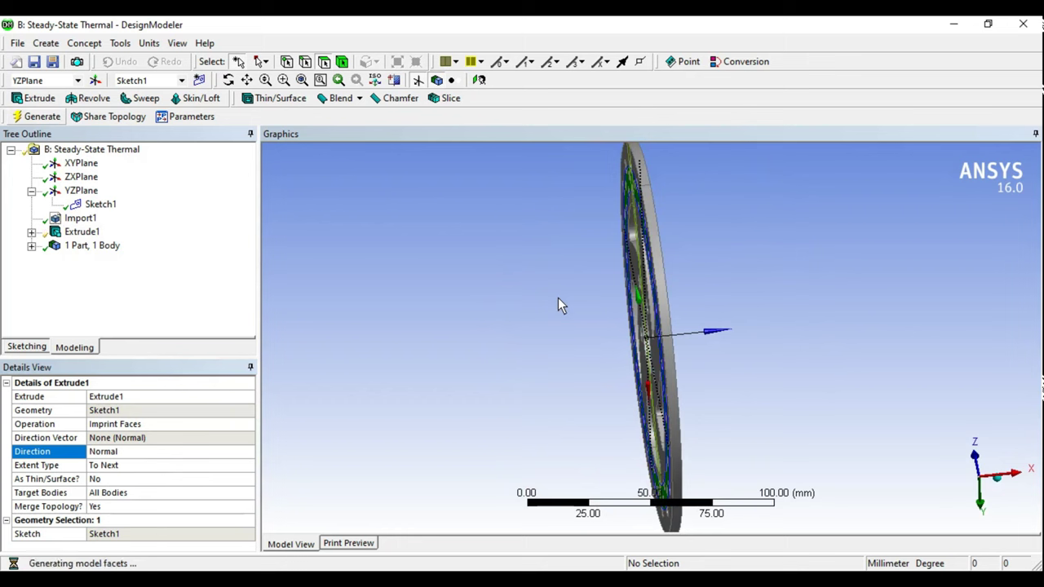
# Step: Set Extrude1's direction back to Reversed and regenerate the rotor
pyautogui.moveTo(558, 305)
pyautogui.mouseDown(button='middle')
pyautogui.moveTo(691, 222)
pyautogui.moveTo(761, 230)
pyautogui.moveTo(461, 224)
pyautogui.moveTo(548, 219)
pyautogui.moveTo(770, 280)
pyautogui.moveTo(755, 309)
pyautogui.moveTo(706, 280)
pyautogui.moveTo(688, 287)
pyautogui.moveTo(884, 275)
pyautogui.moveTo(754, 272)
pyautogui.moveTo(786, 279)
pyautogui.moveTo(794, 299)
pyautogui.moveTo(731, 279)
pyautogui.moveTo(916, 299)
pyautogui.mouseUp(button='middle')
pyautogui.click(706, 224)
pyautogui.click(723, 233)
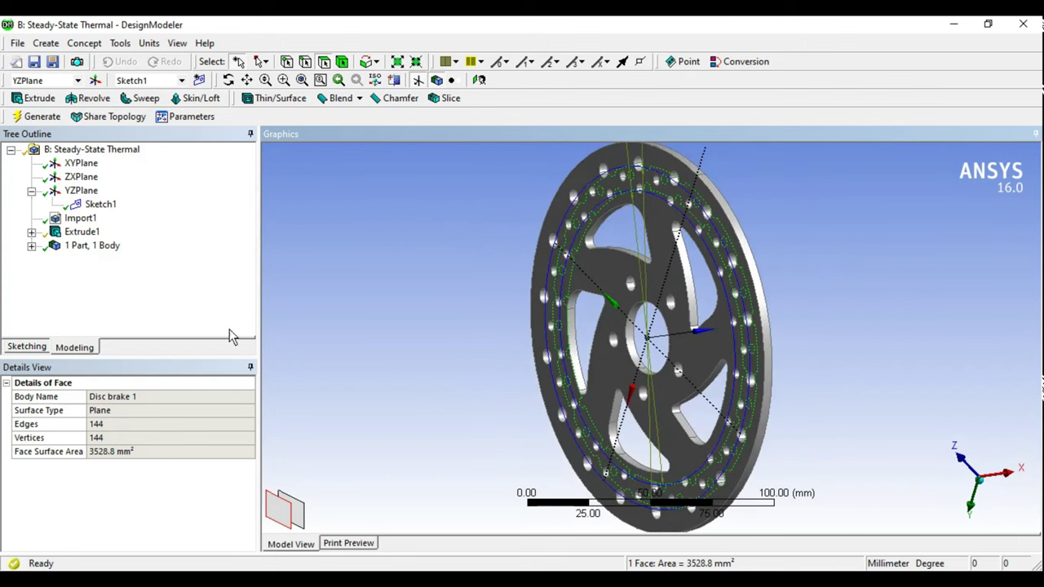
pyautogui.click(82, 233)
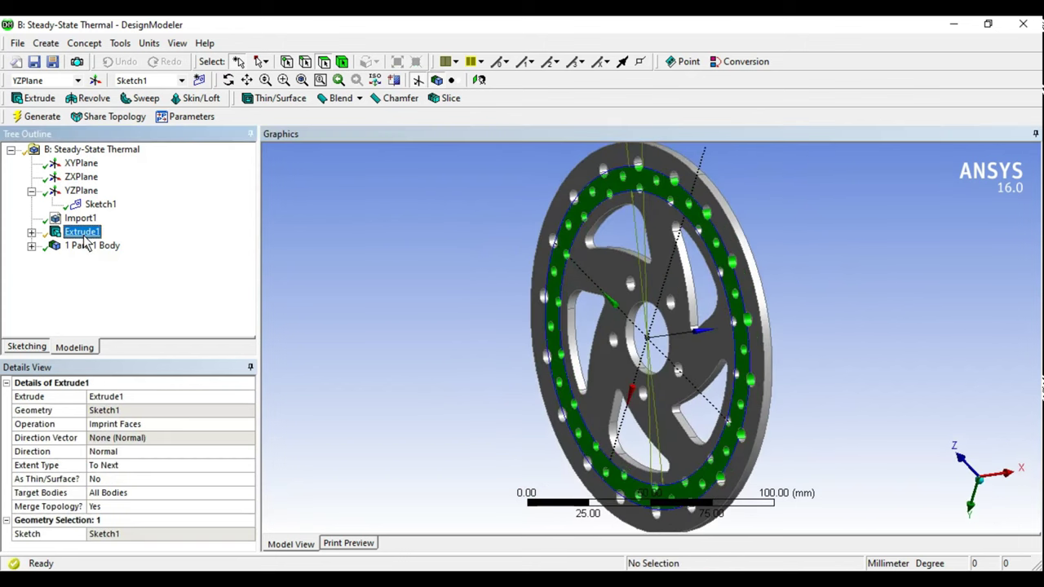
pyautogui.click(139, 451)
pyautogui.click(248, 451)
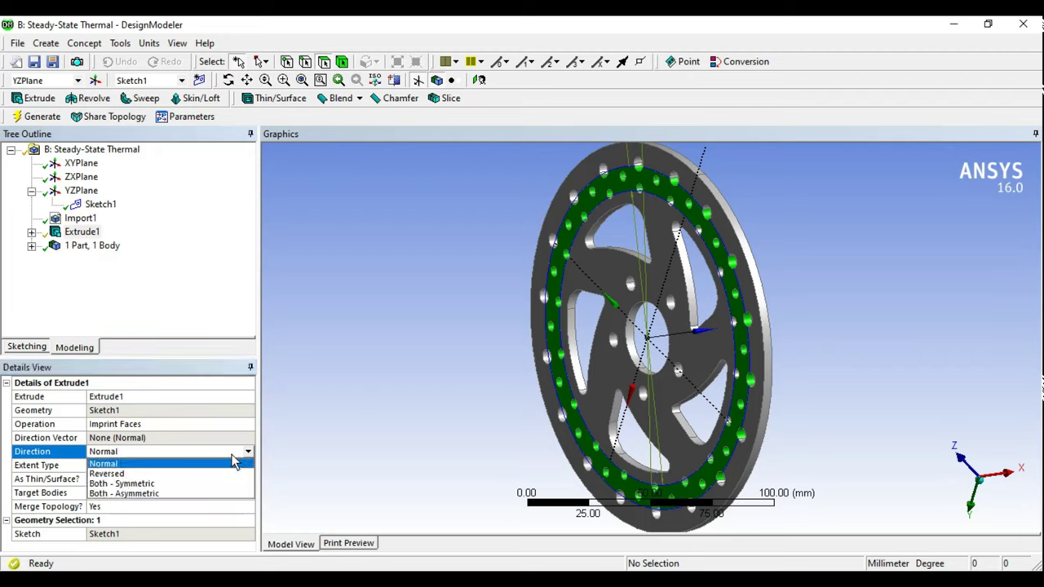
pyautogui.click(106, 470)
pyautogui.click(39, 117)
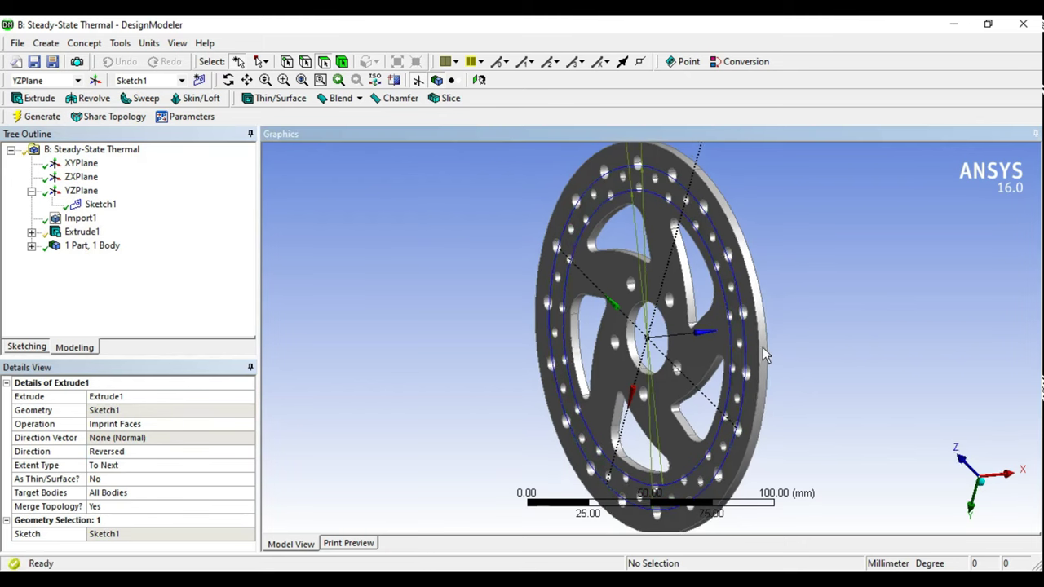
# Step: Check the hole and ring faces and the Sketch1 circle dimensions
pyautogui.click(702, 232)
pyautogui.moveTo(702, 232)
pyautogui.mouseDown(button='middle')
pyautogui.moveTo(852, 283)
pyautogui.moveTo(532, 251)
pyautogui.mouseUp(button='middle')
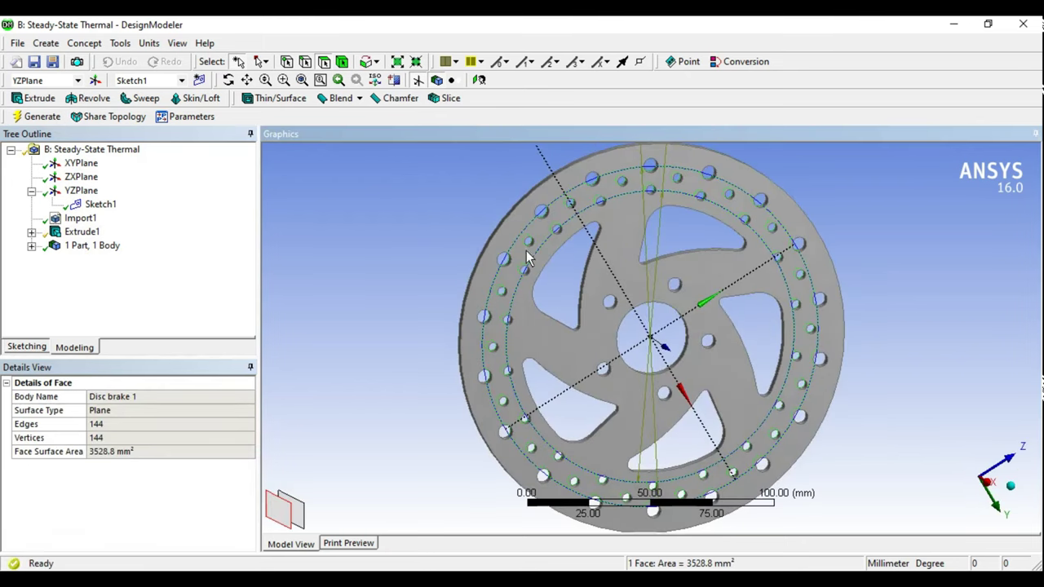
pyautogui.click(532, 245)
pyautogui.click(553, 286)
pyautogui.moveTo(552, 286)
pyautogui.mouseDown(button='middle')
pyautogui.moveTo(815, 280)
pyautogui.moveTo(709, 324)
pyautogui.moveTo(610, 202)
pyautogui.mouseUp(button='middle')
pyautogui.scroll(-3, 817, 276)
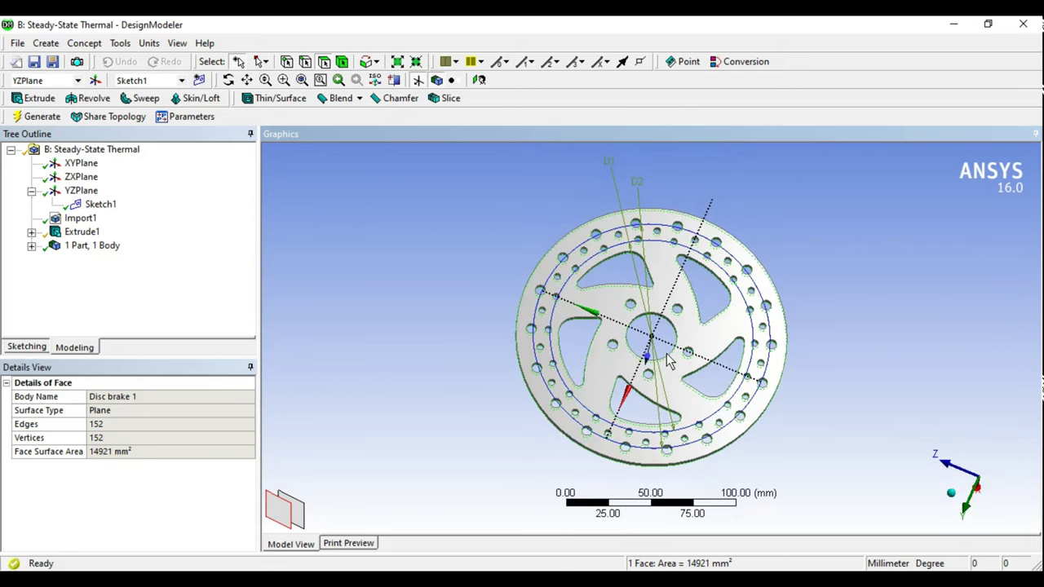
pyautogui.moveTo(488, 277); pyautogui.dragTo(612, 343, button='middle')
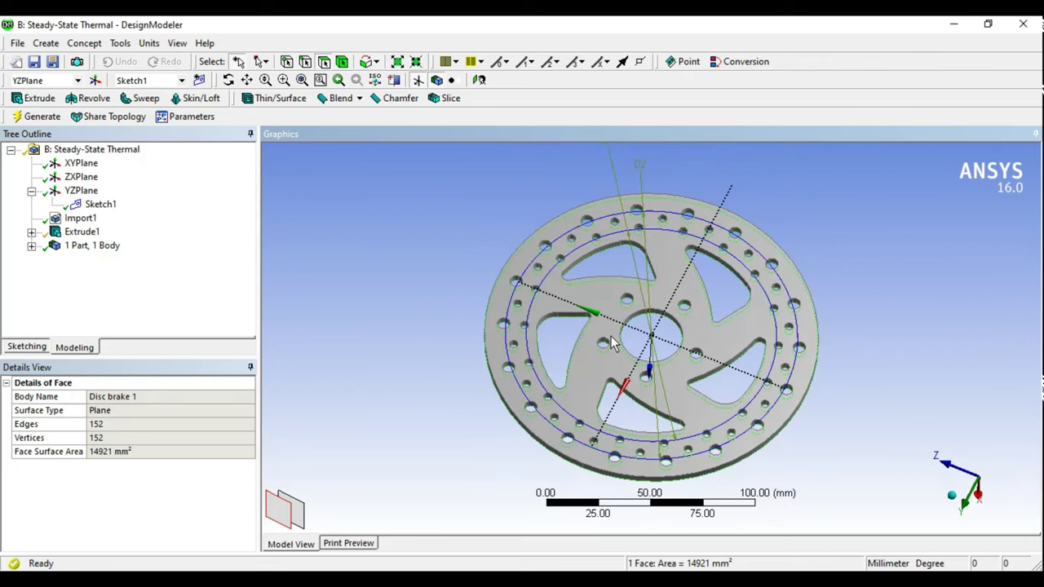
pyautogui.click(101, 204)
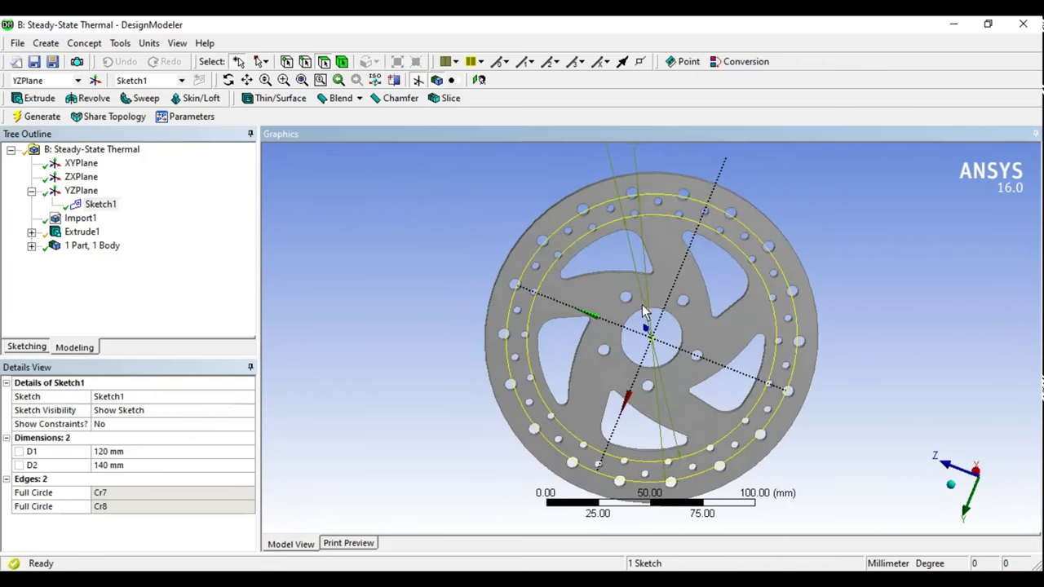
pyautogui.click(76, 231)
pyautogui.moveTo(571, 237); pyautogui.dragTo(434, 271, button='middle')
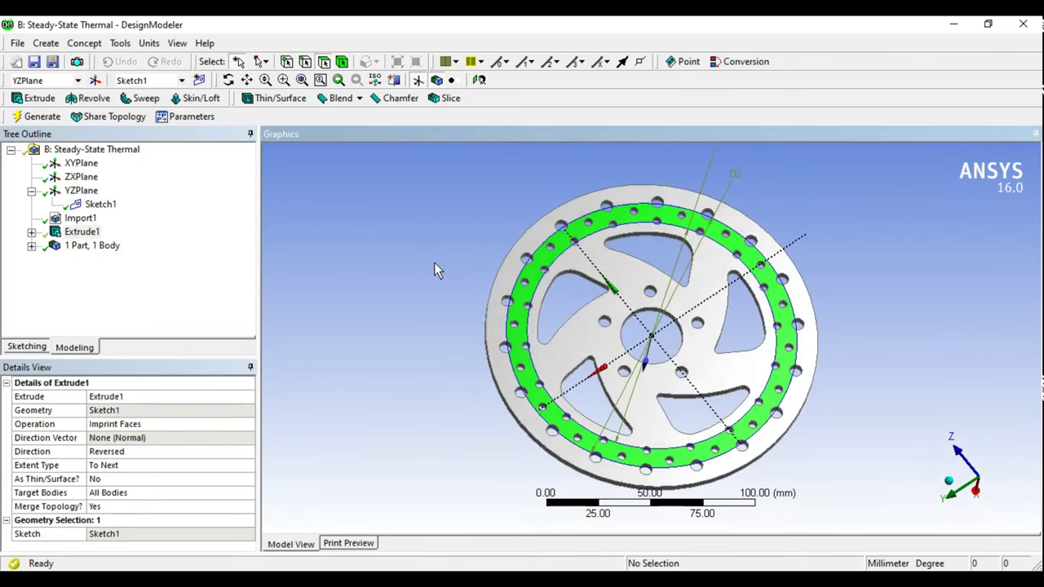
# Step: Close DesignModeler and open system B's Model in Mechanical
pyautogui.click(956, 25)
pyautogui.doubleClick(522, 211)
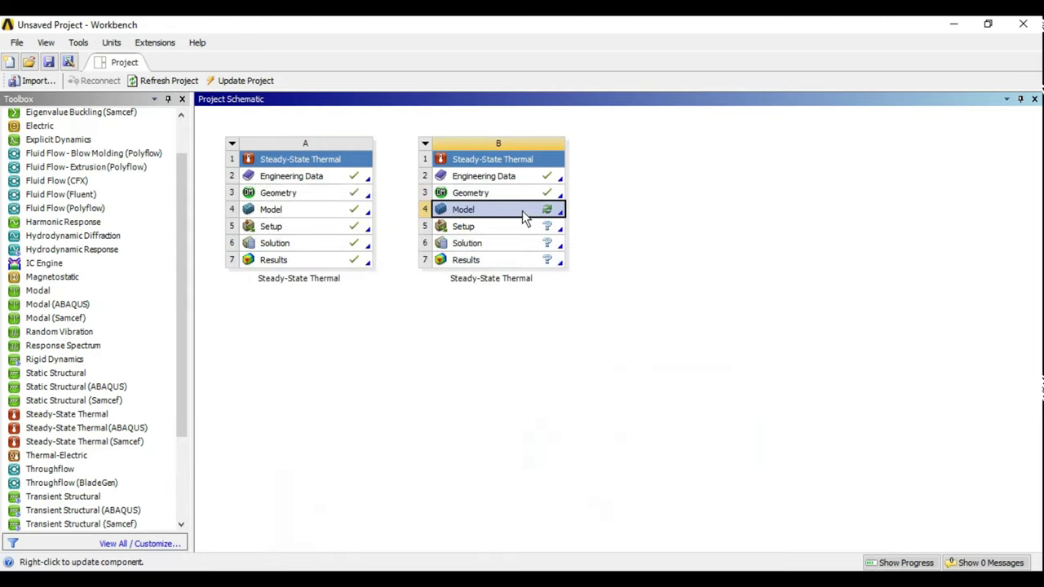
pyautogui.moveTo(740, 286)
pyautogui.mouseDown(button='middle')
pyautogui.moveTo(642, 323)
pyautogui.moveTo(646, 248)
pyautogui.moveTo(739, 297)
pyautogui.mouseUp(button='middle')
pyautogui.click(647, 248)
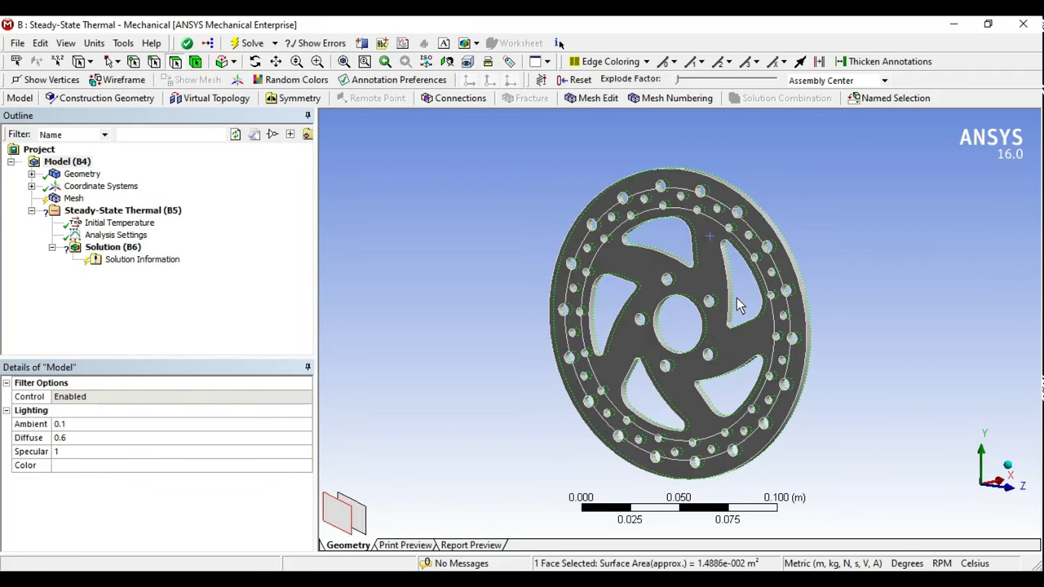
# Step: Inspect the rotor's outer ring faces, then insert a Symmetry object under Model (B4)
pyautogui.click(710, 213)
pyautogui.moveTo(710, 213); pyautogui.dragTo(629, 299, button='middle')
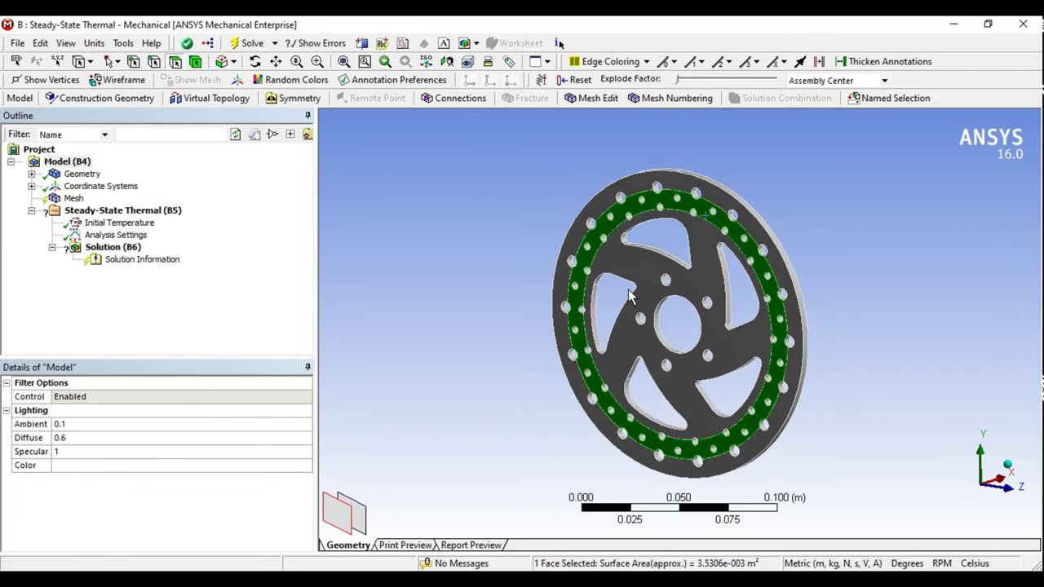
pyautogui.click(420, 269)
pyautogui.moveTo(419, 269)
pyautogui.mouseDown(button='middle')
pyautogui.moveTo(671, 298)
pyautogui.moveTo(613, 310)
pyautogui.moveTo(628, 266)
pyautogui.mouseUp(button='middle')
pyautogui.scroll(-2, 629, 275)
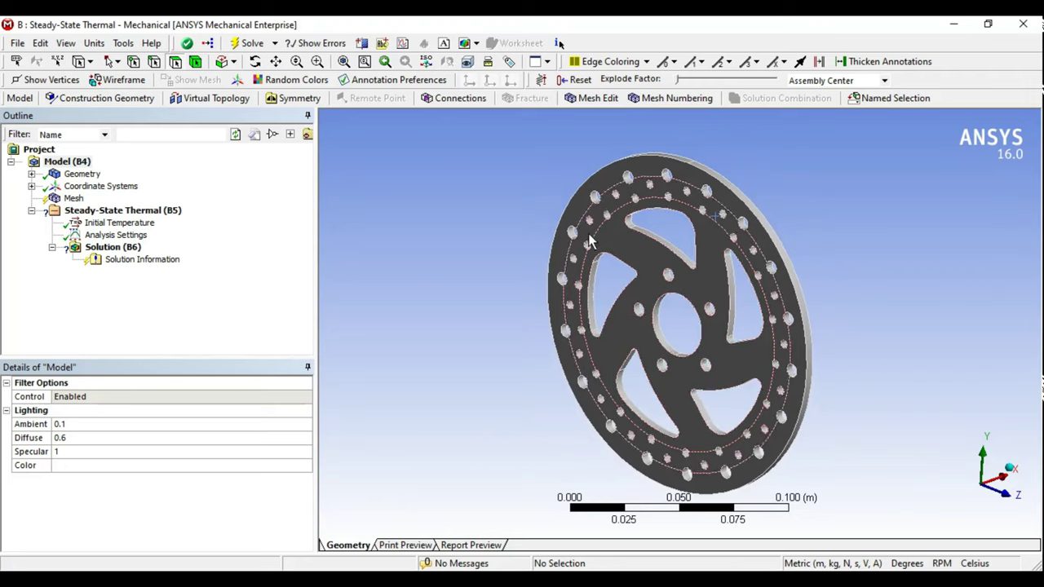
pyautogui.moveTo(590, 241); pyautogui.dragTo(645, 249, button='middle')
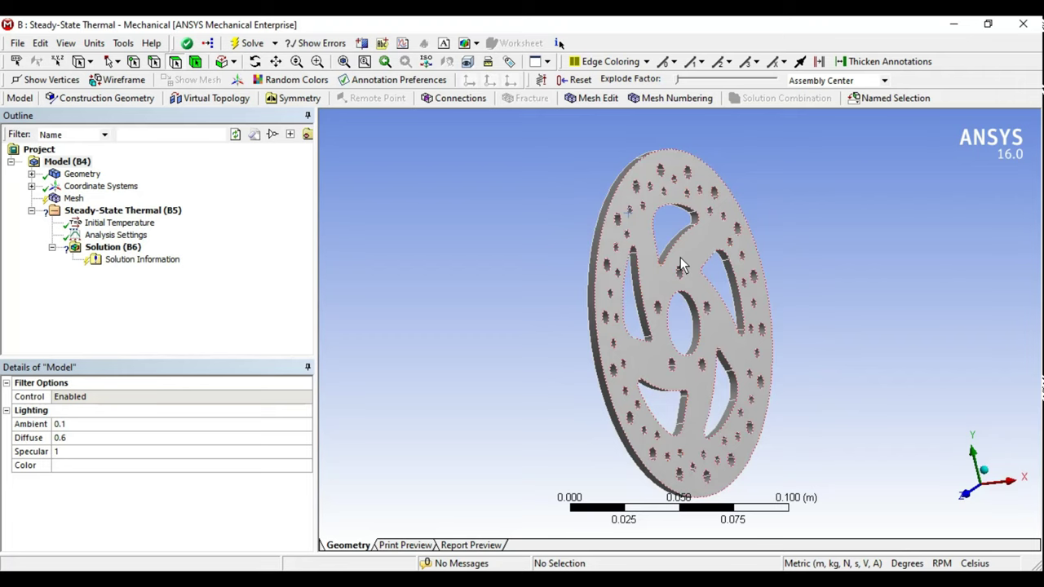
pyautogui.moveTo(681, 260)
pyautogui.mouseDown(button='middle')
pyautogui.moveTo(745, 310)
pyautogui.moveTo(691, 193)
pyautogui.moveTo(746, 351)
pyautogui.moveTo(713, 339)
pyautogui.moveTo(832, 334)
pyautogui.moveTo(813, 373)
pyautogui.mouseUp(button='middle')
pyautogui.click(692, 195)
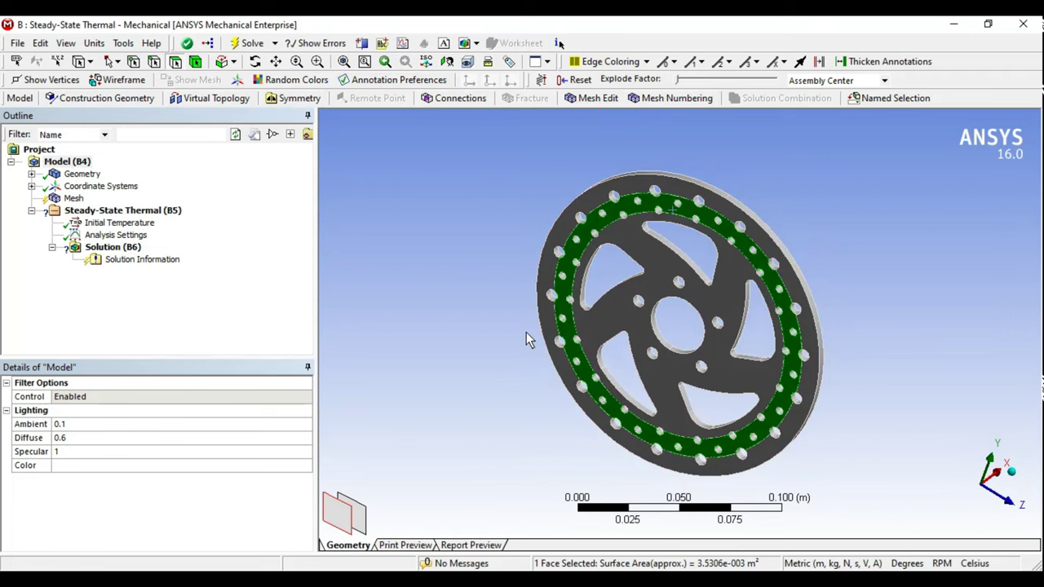
pyautogui.moveTo(531, 340)
pyautogui.mouseDown(button='middle')
pyautogui.moveTo(639, 327)
pyautogui.moveTo(558, 362)
pyautogui.moveTo(665, 351)
pyautogui.moveTo(550, 330)
pyautogui.moveTo(718, 248)
pyautogui.mouseUp(button='middle')
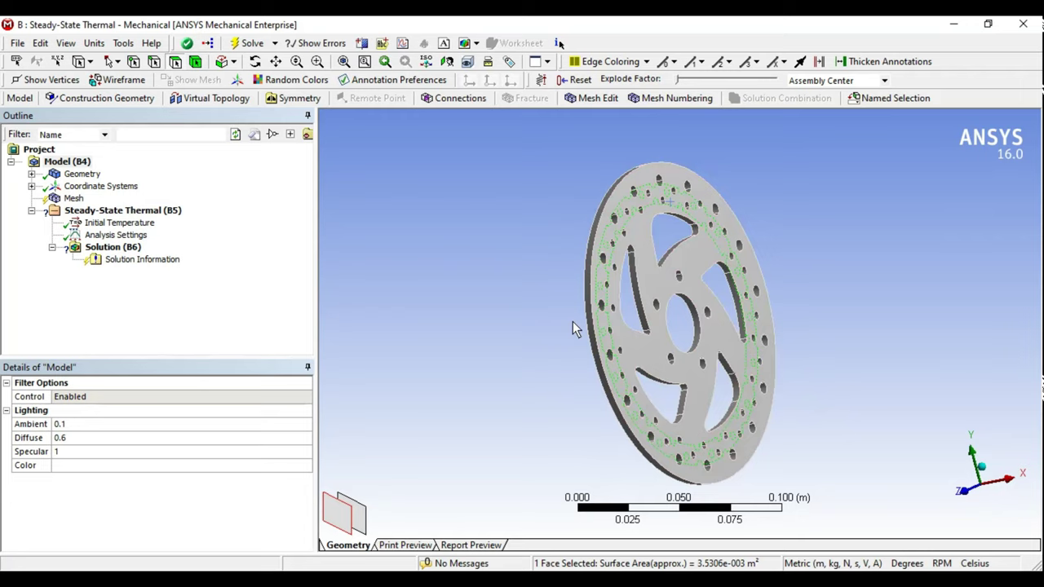
pyautogui.click(292, 98)
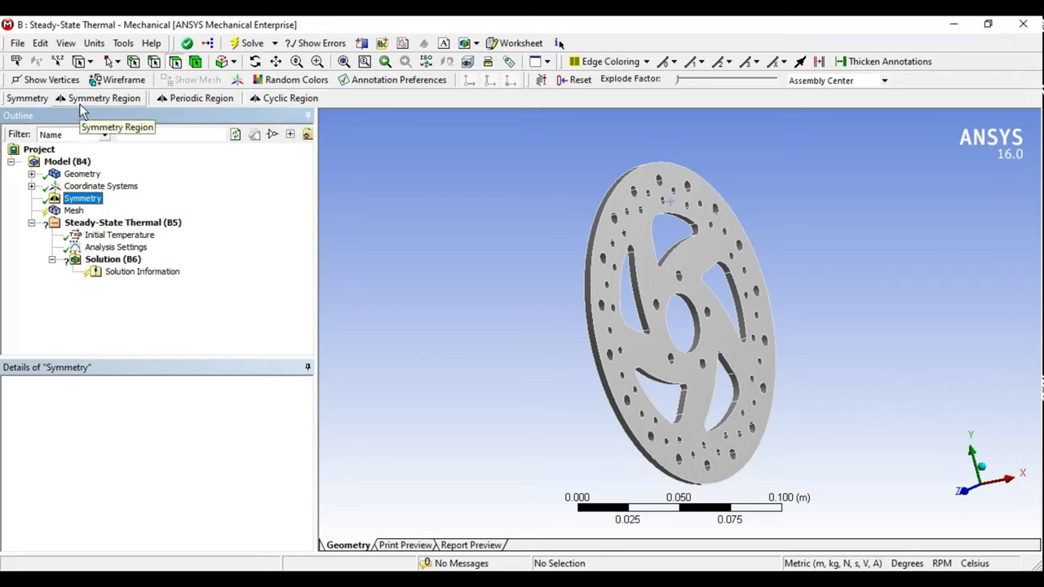
# Step: Select the disc's flat face and add a symmetry region on it
pyautogui.click(657, 278)
pyautogui.moveTo(657, 278)
pyautogui.mouseDown(button='middle')
pyautogui.moveTo(708, 320)
pyautogui.moveTo(868, 259)
pyautogui.moveTo(617, 193)
pyautogui.mouseUp(button='middle')
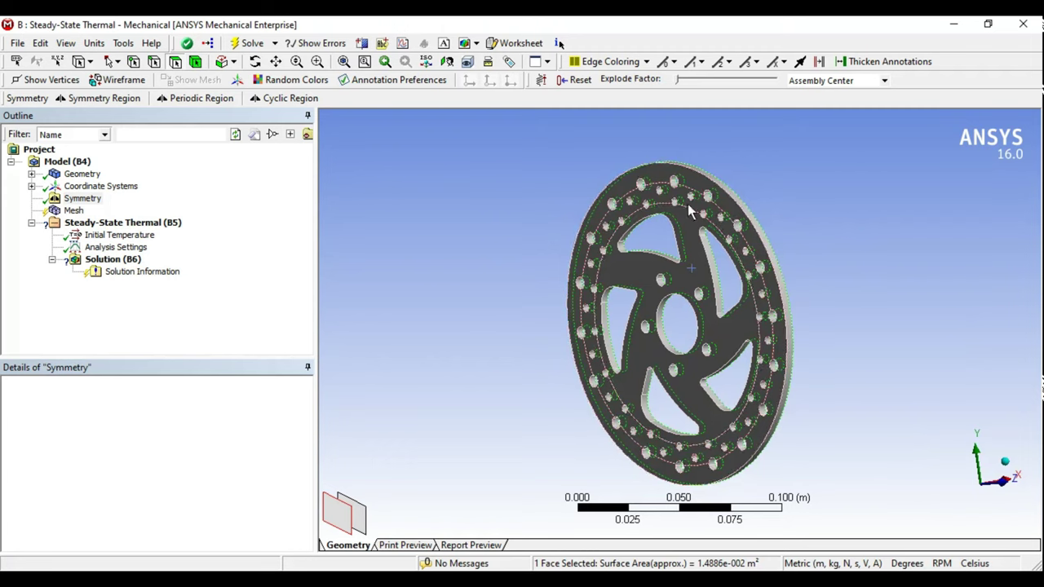
pyautogui.moveTo(688, 204)
pyautogui.mouseDown(button='middle')
pyautogui.moveTo(706, 347)
pyautogui.moveTo(761, 333)
pyautogui.moveTo(680, 319)
pyautogui.mouseUp(button='middle')
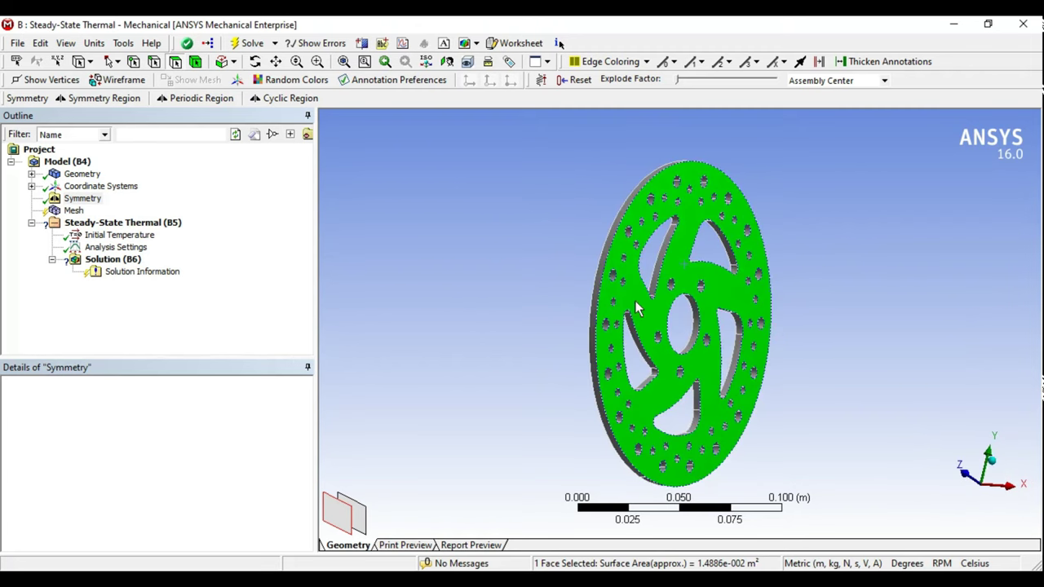
pyautogui.moveTo(637, 308); pyautogui.dragTo(629, 366, button='middle')
pyautogui.click(482, 283)
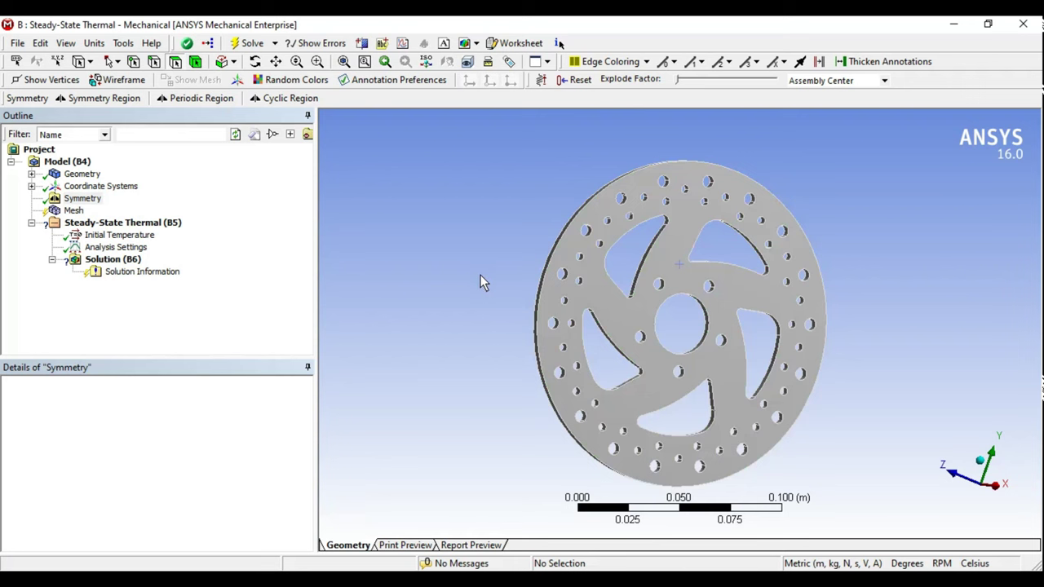
pyautogui.click(630, 308)
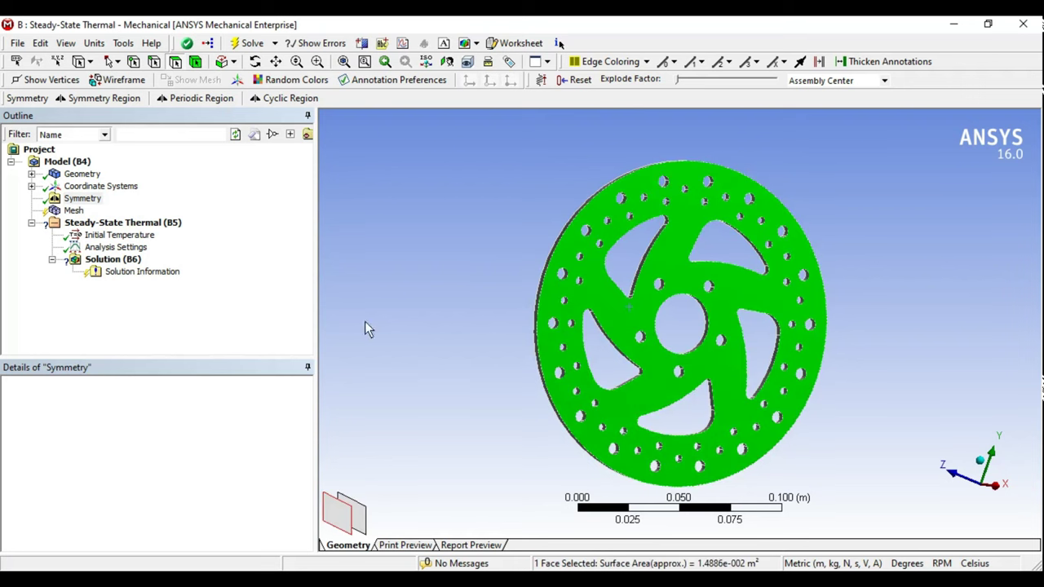
pyautogui.click(98, 98)
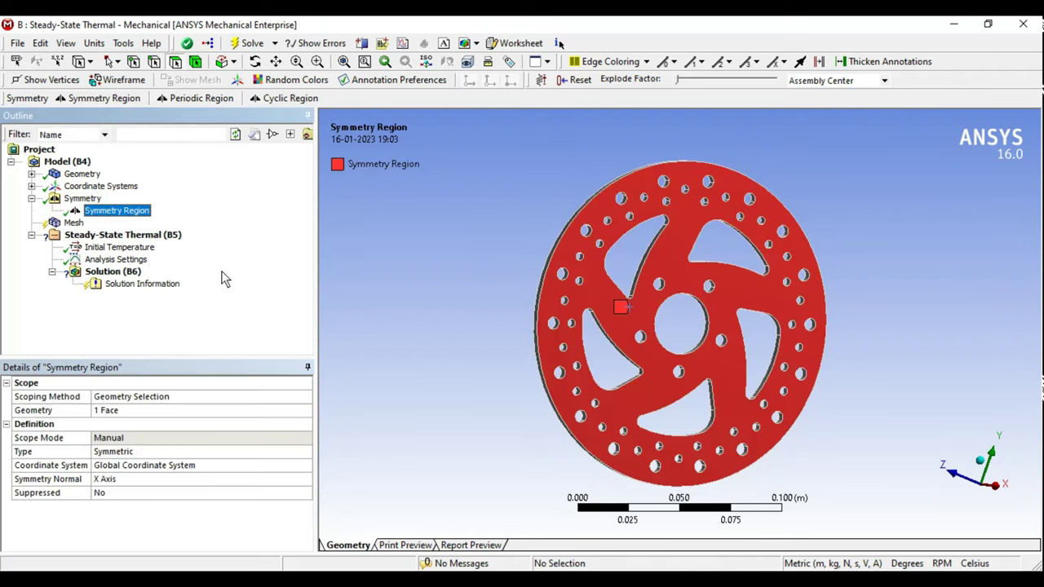
pyautogui.click(122, 212)
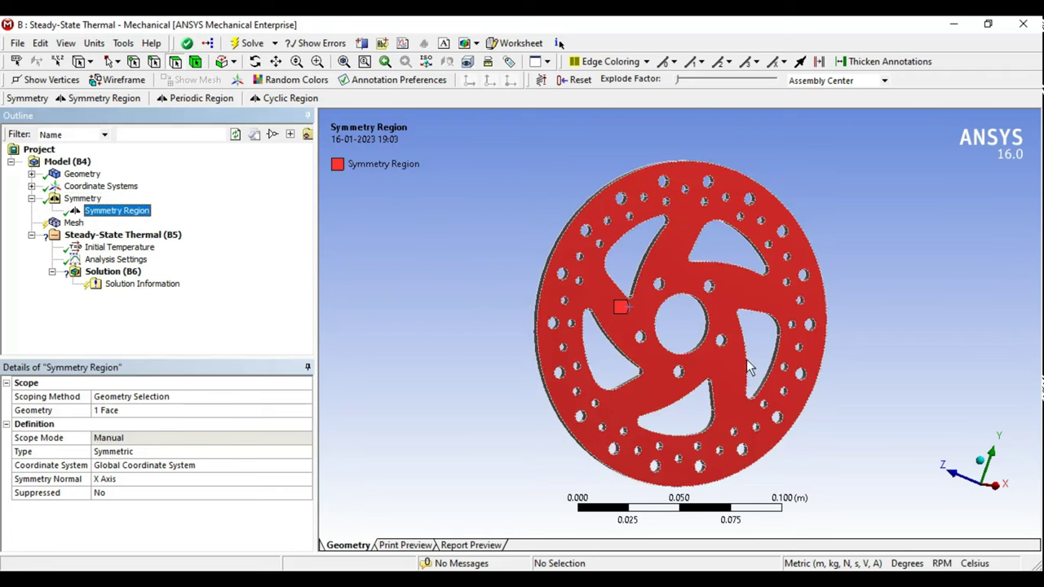
# Step: Delete the old Symmetry Region and its parent Symmetry object
pyautogui.moveTo(601, 354)
pyautogui.mouseDown(button='middle')
pyautogui.moveTo(837, 361)
pyautogui.moveTo(602, 338)
pyautogui.moveTo(780, 337)
pyautogui.moveTo(659, 338)
pyautogui.moveTo(683, 345)
pyautogui.mouseUp(button='middle')
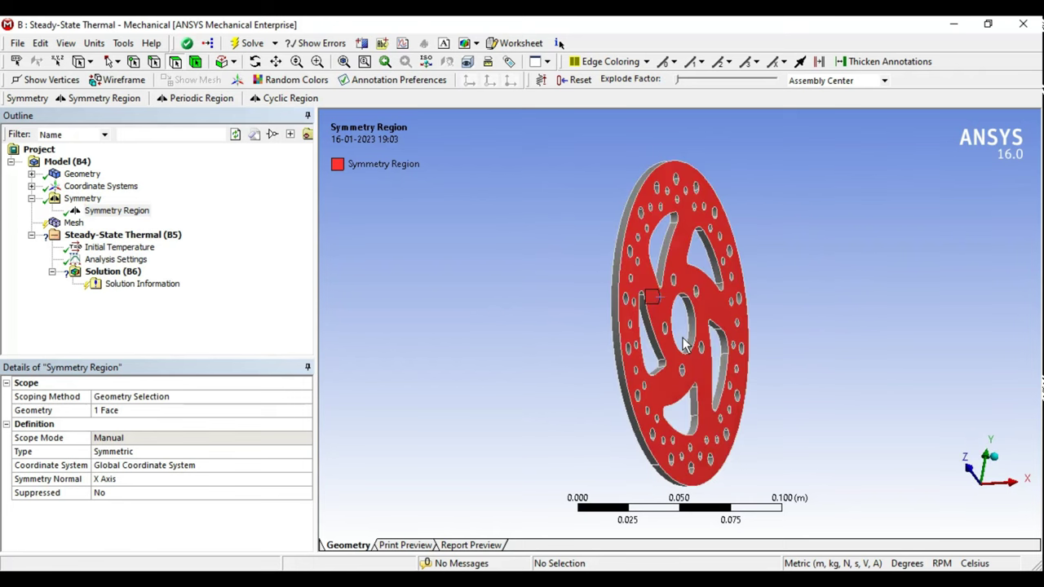
pyautogui.click(124, 212)
pyautogui.rightClick(124, 212)
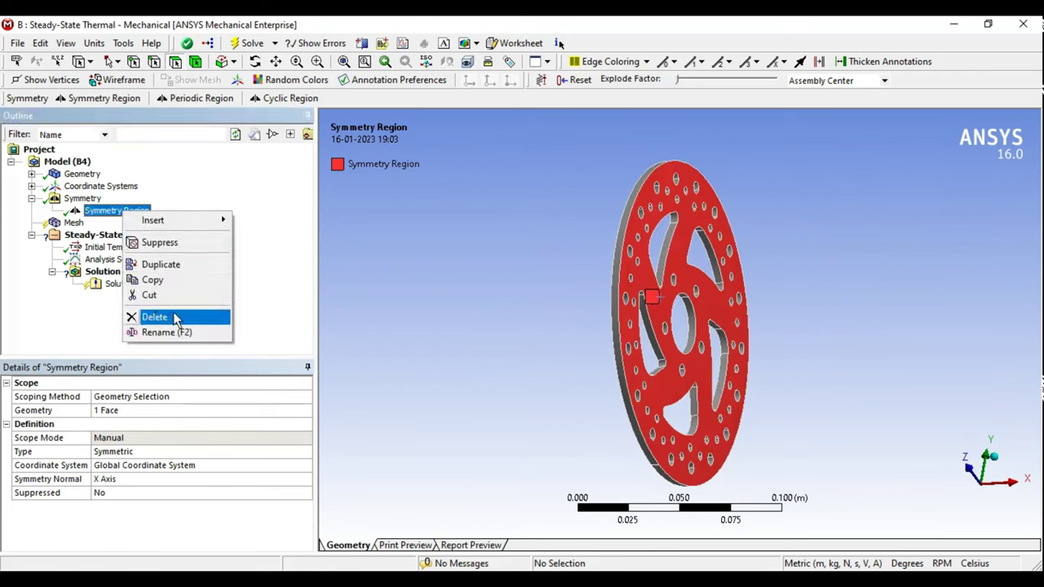
pyautogui.click(174, 317)
pyautogui.click(531, 352)
pyautogui.rightClick(82, 199)
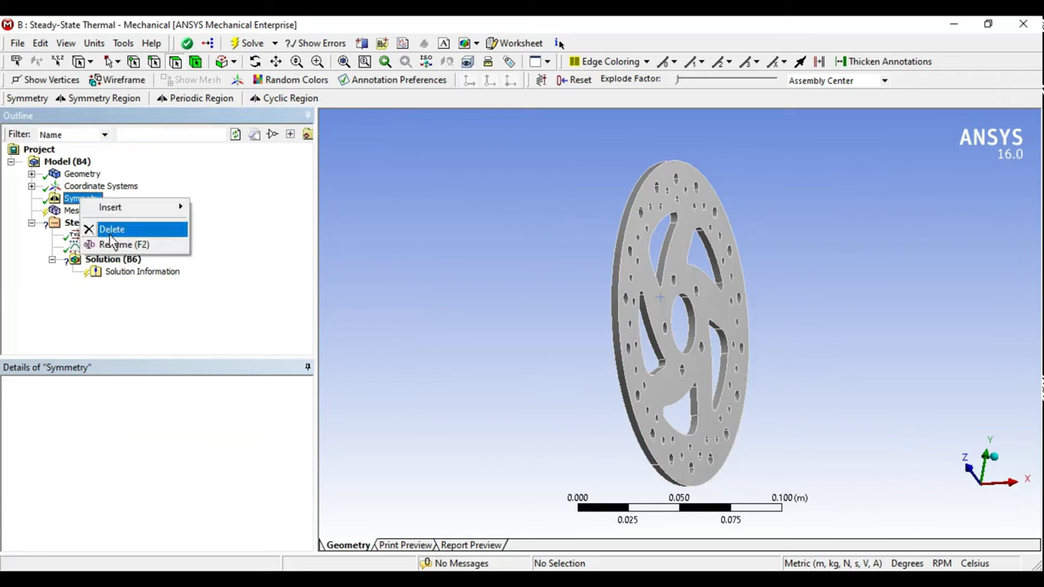
pyautogui.click(112, 229)
pyautogui.click(507, 351)
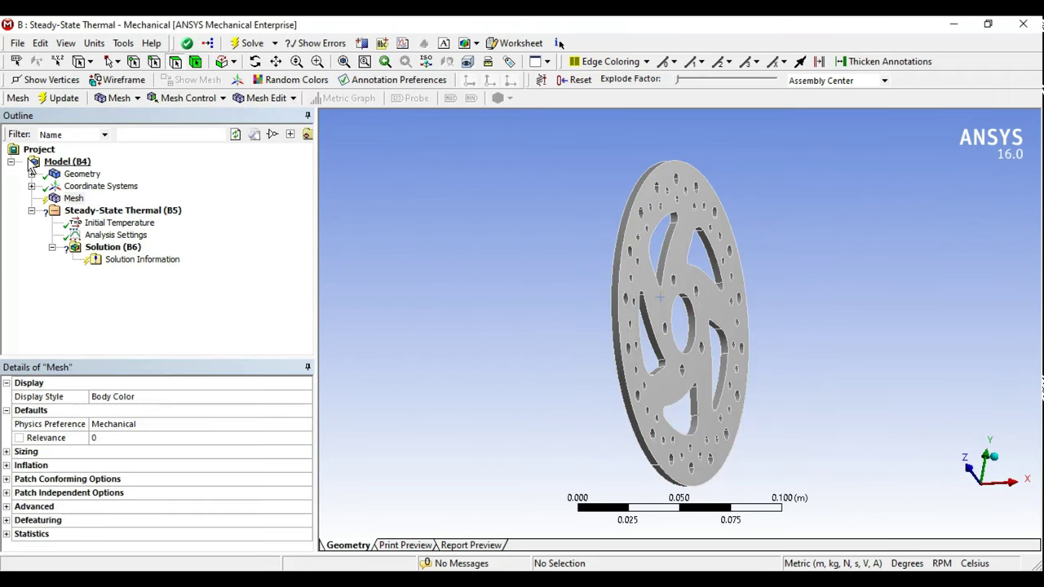
# Step: Insert a new Symmetry with a Symmetric region on the disc face, X Axis normal
pyautogui.moveTo(392, 281); pyautogui.dragTo(467, 287, button='middle')
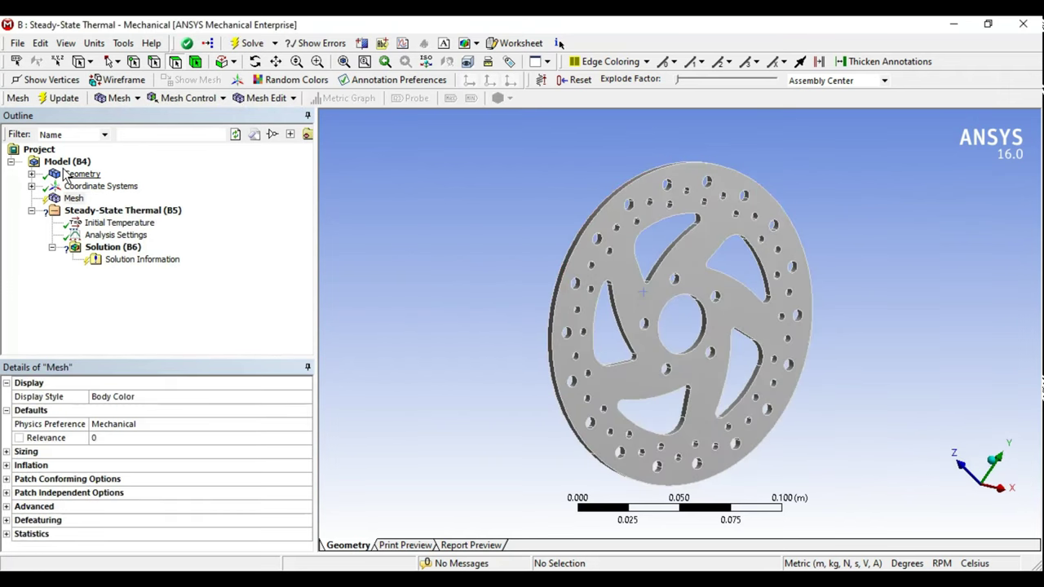
pyautogui.click(65, 163)
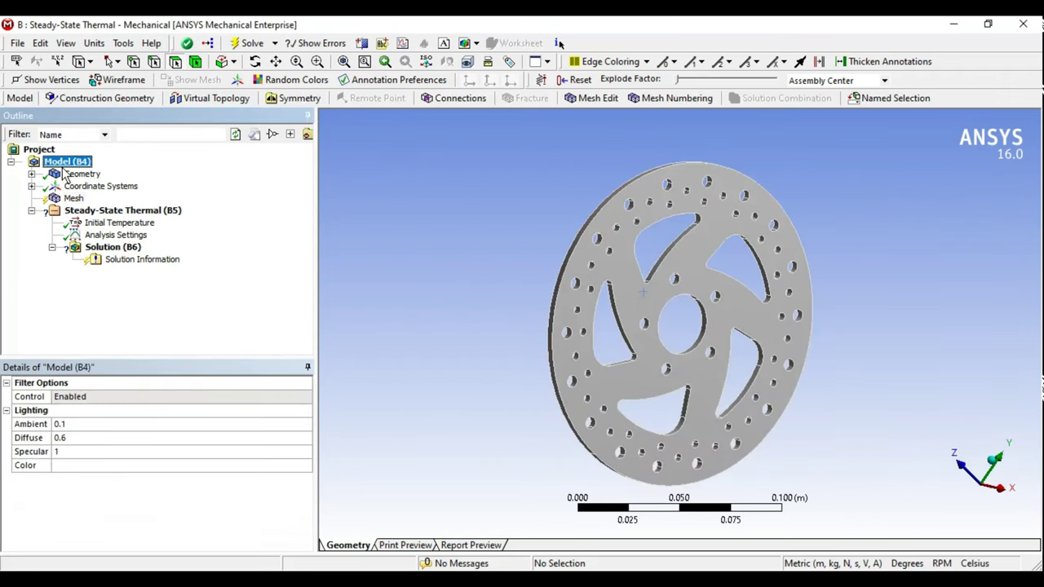
pyautogui.click(294, 98)
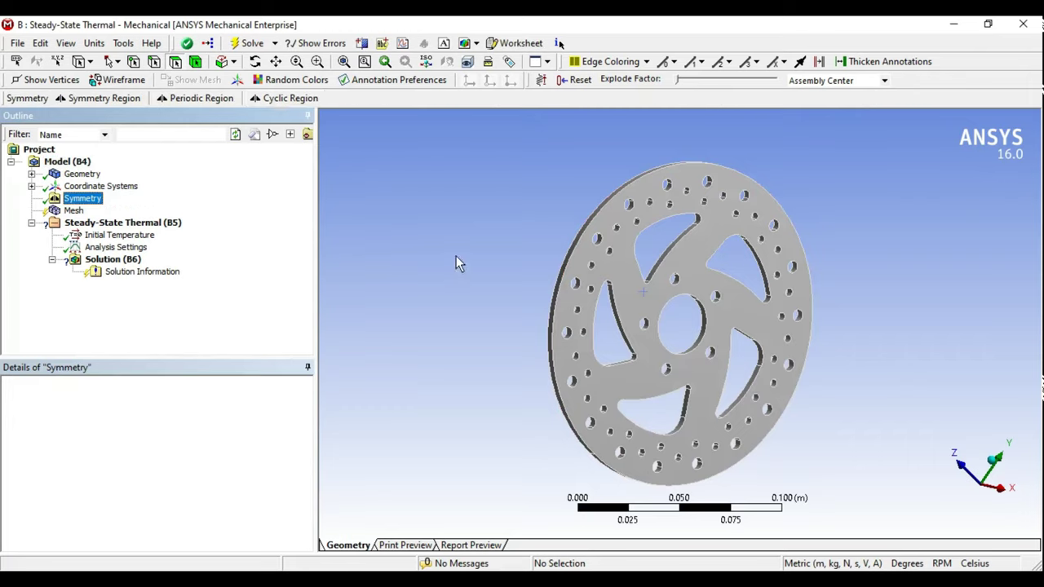
pyautogui.click(95, 200)
pyautogui.click(614, 312)
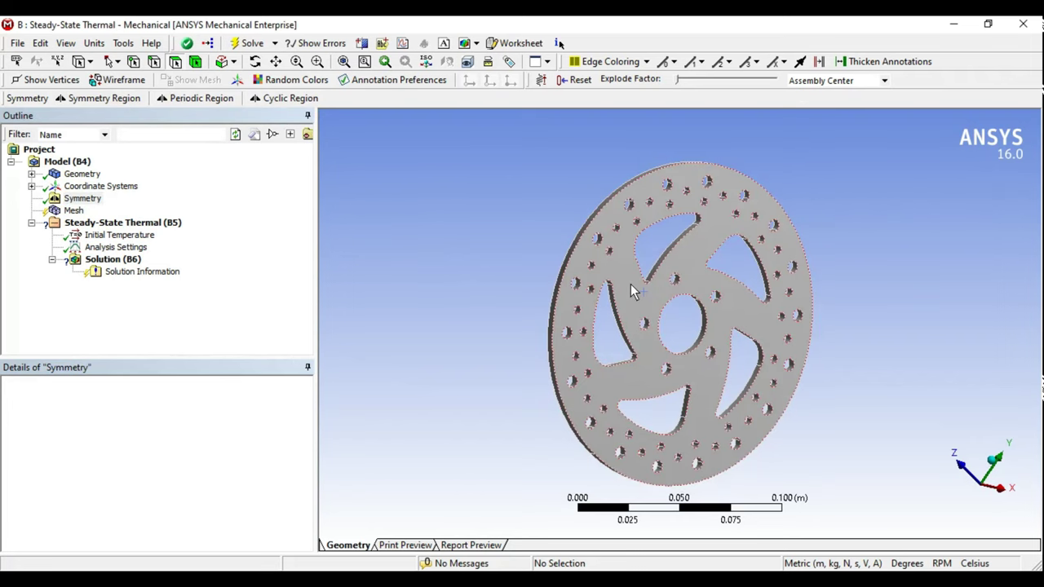
pyautogui.click(631, 285)
pyautogui.moveTo(632, 286)
pyautogui.mouseDown(button='middle')
pyautogui.moveTo(634, 325)
pyautogui.moveTo(543, 296)
pyautogui.mouseUp(button='middle')
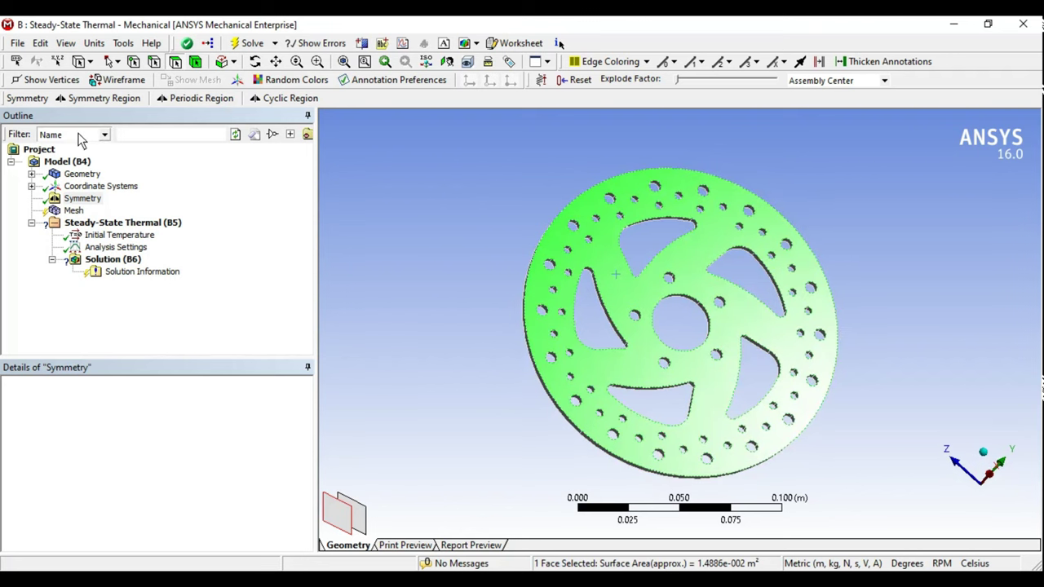
pyautogui.click(80, 98)
pyautogui.moveTo(511, 259)
pyautogui.mouseDown(button='middle')
pyautogui.moveTo(746, 269)
pyautogui.moveTo(560, 239)
pyautogui.moveTo(746, 265)
pyautogui.mouseUp(button='middle')
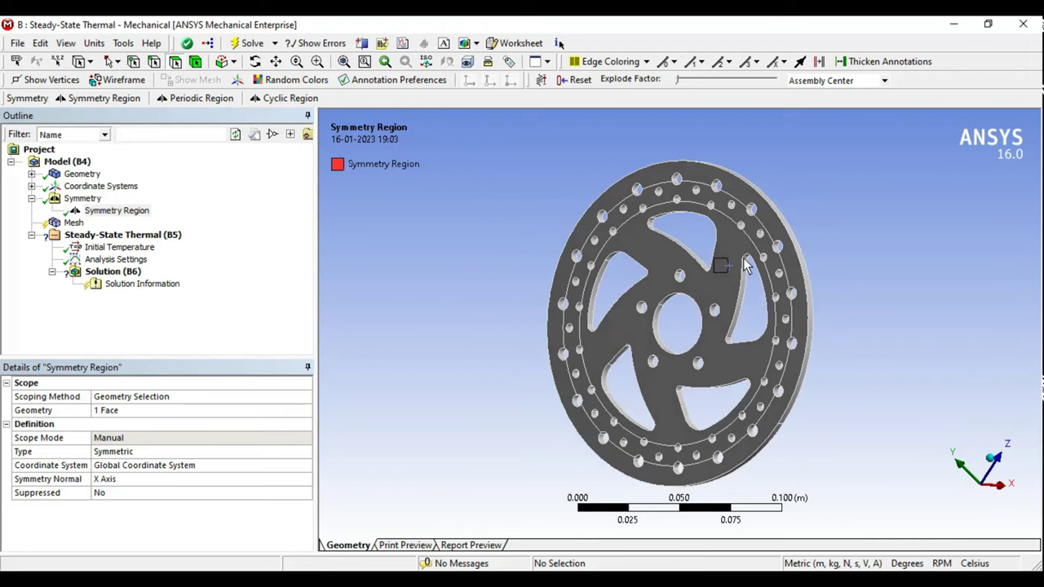
# Step: Check the new Symmetry Region in the Outline, then select Mesh
pyautogui.click(31, 198)
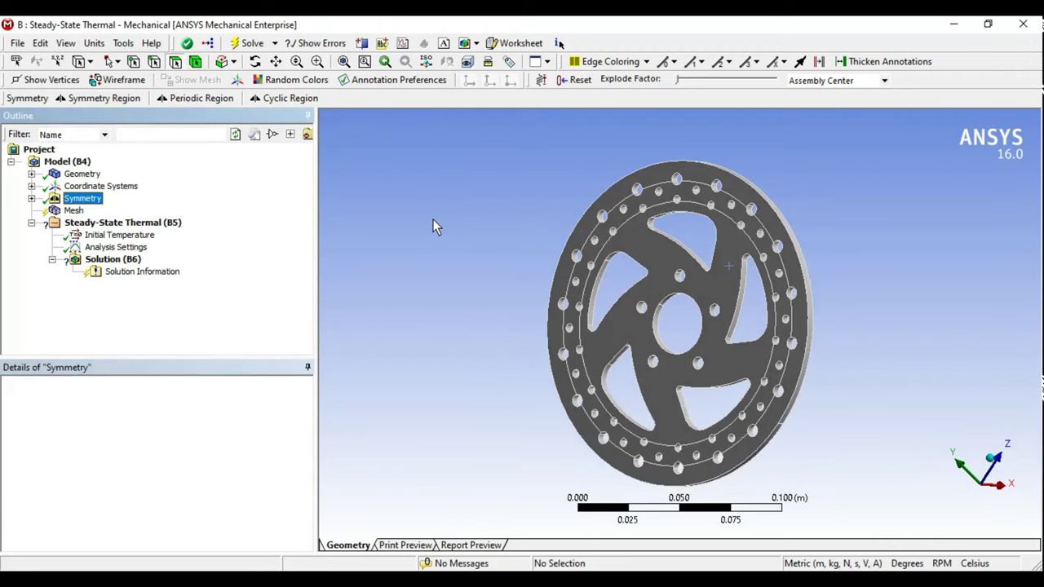
pyautogui.moveTo(432, 227)
pyautogui.mouseDown(button='middle')
pyautogui.moveTo(690, 302)
pyautogui.moveTo(585, 302)
pyautogui.mouseUp(button='middle')
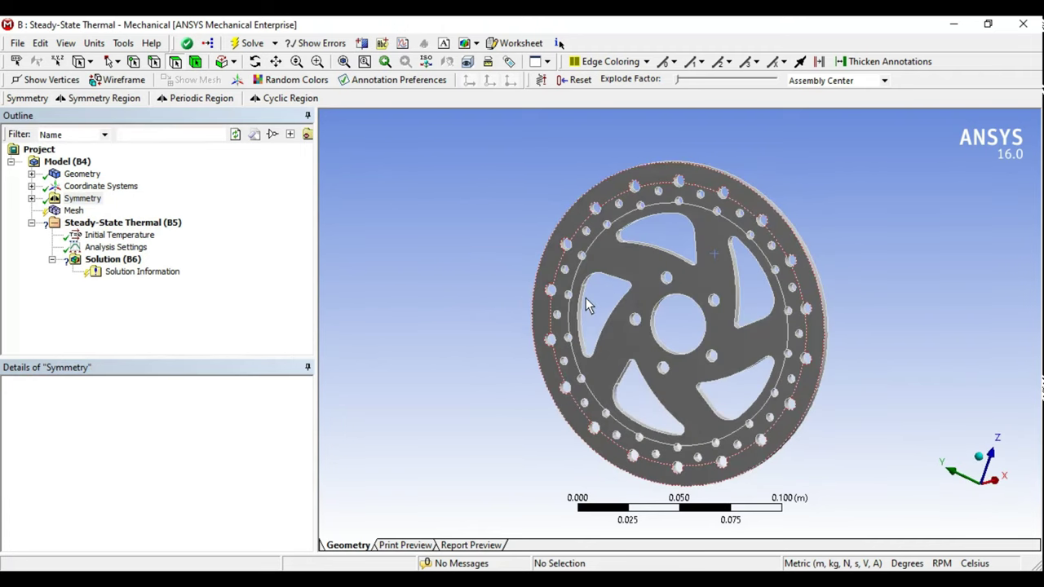
pyautogui.click(31, 198)
pyautogui.click(31, 198)
pyautogui.click(72, 210)
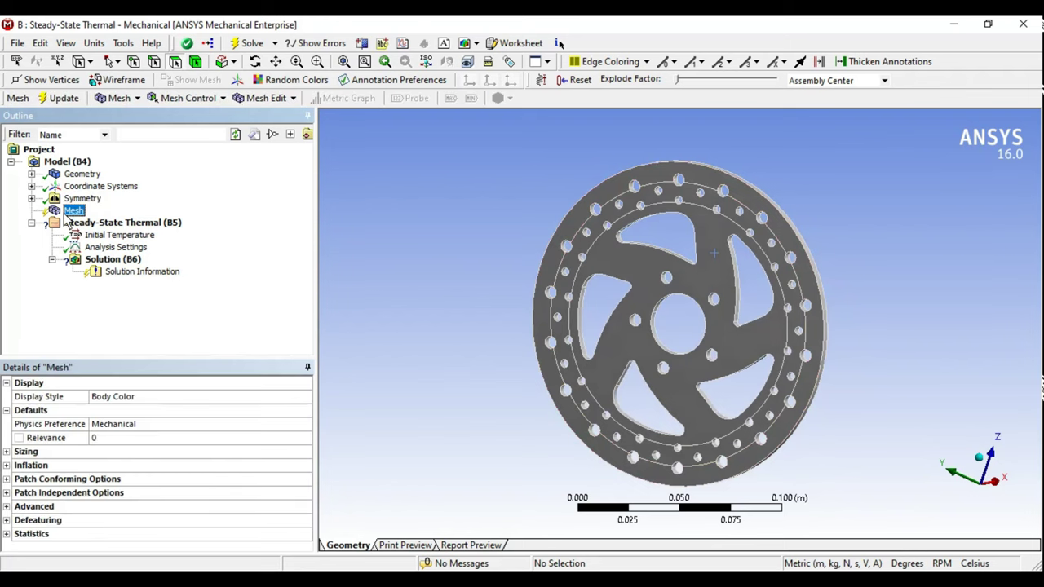
# Step: Generate the initial mesh on the brake disc and inspect it
pyautogui.rightClick(65, 215)
pyautogui.click(111, 266)
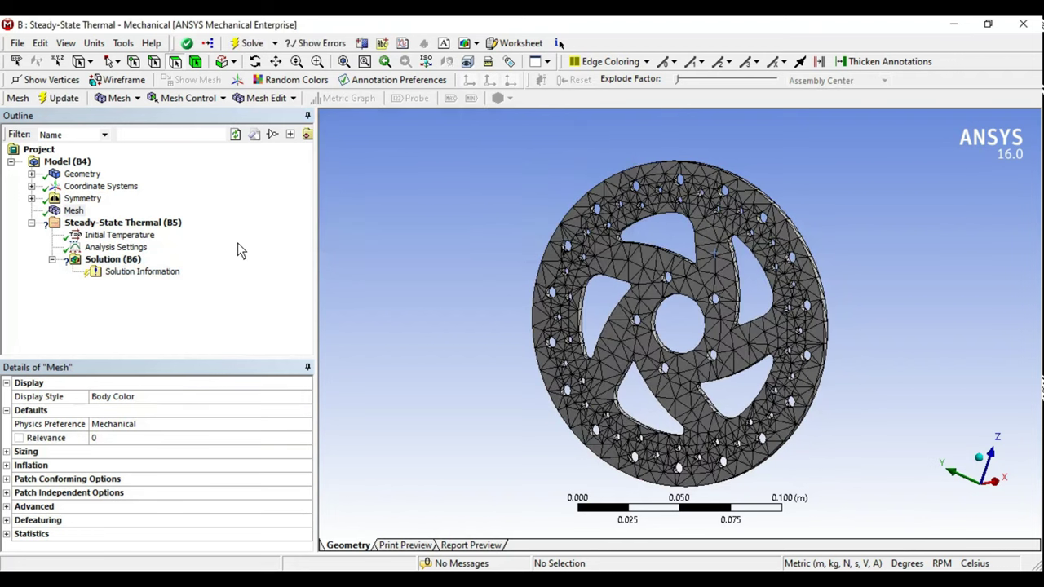
pyautogui.moveTo(688, 277)
pyautogui.mouseDown(button='middle')
pyautogui.moveTo(499, 292)
pyautogui.moveTo(753, 296)
pyautogui.moveTo(571, 310)
pyautogui.moveTo(642, 321)
pyautogui.mouseUp(button='middle')
# Step: Set mesh Sizing Relevance Center to Medium and update the triangular mesh
pyautogui.click(7, 451)
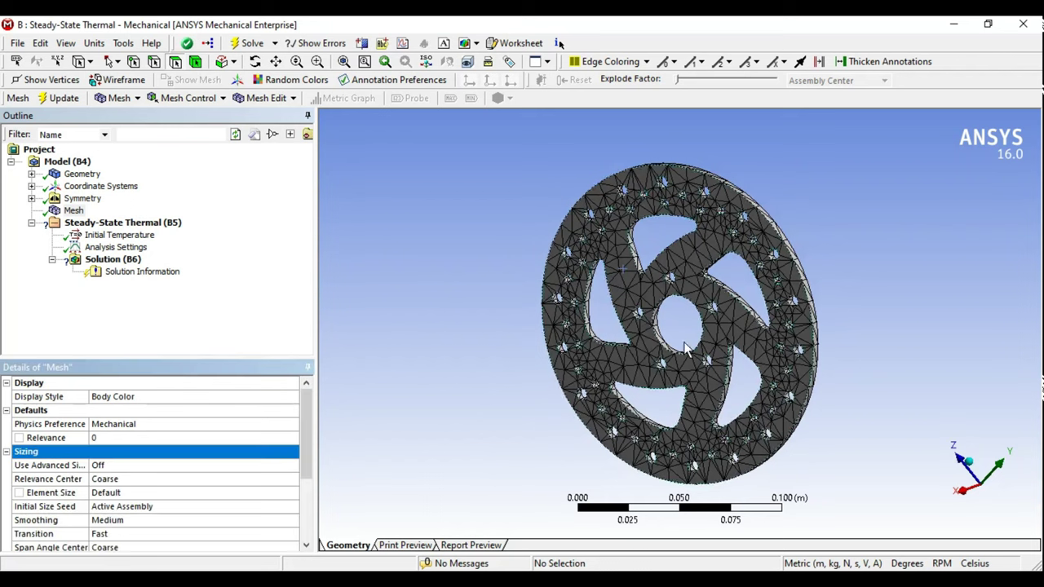
pyautogui.moveTo(690, 351)
pyautogui.mouseDown(button='middle')
pyautogui.moveTo(759, 355)
pyautogui.moveTo(661, 329)
pyautogui.mouseUp(button='middle')
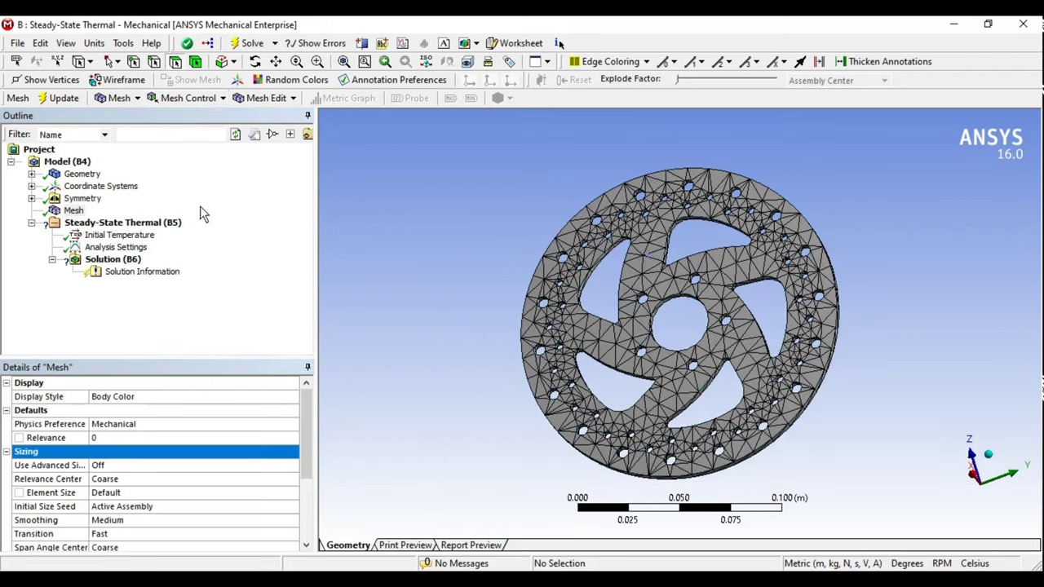
pyautogui.moveTo(602, 311)
pyautogui.mouseDown(button='middle')
pyautogui.moveTo(613, 275)
pyautogui.moveTo(589, 286)
pyautogui.mouseUp(button='middle')
pyautogui.click(276, 479)
pyautogui.click(291, 479)
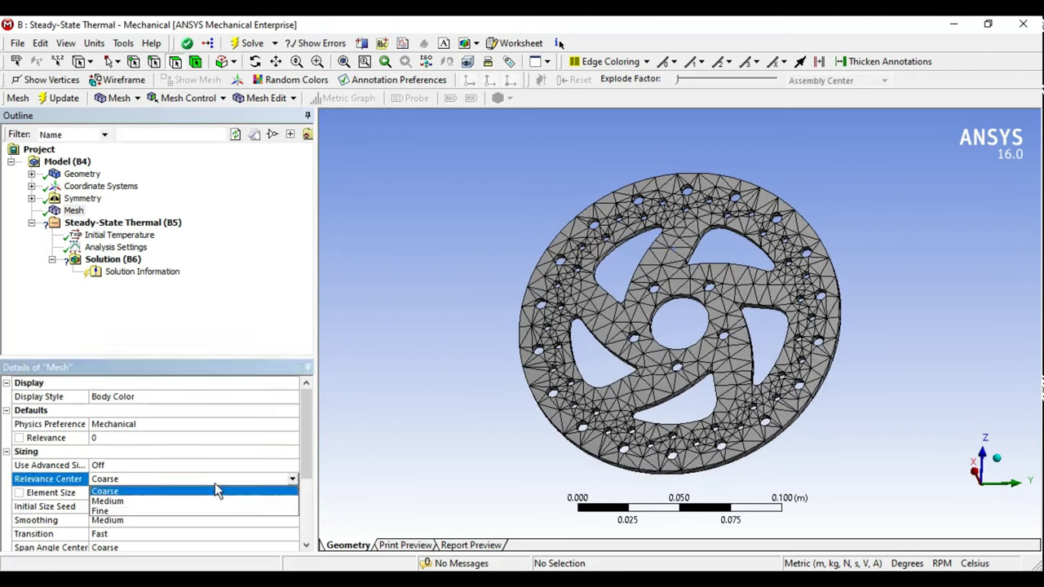
pyautogui.click(167, 501)
pyautogui.click(61, 98)
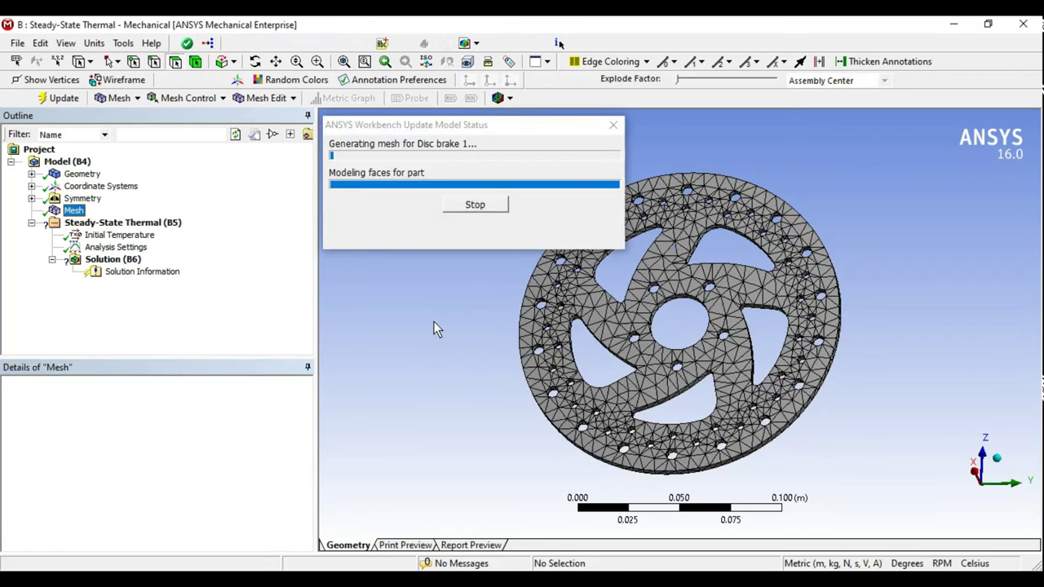
pyautogui.moveTo(712, 249)
pyautogui.mouseDown(button='middle')
pyautogui.moveTo(664, 321)
pyautogui.moveTo(715, 250)
pyautogui.mouseUp(button='middle')
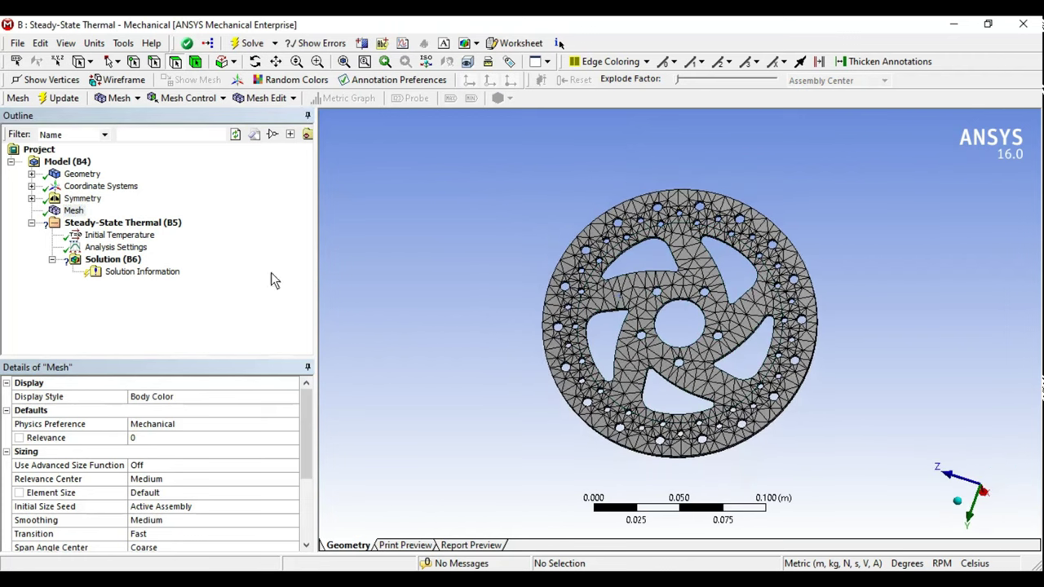
pyautogui.click(151, 224)
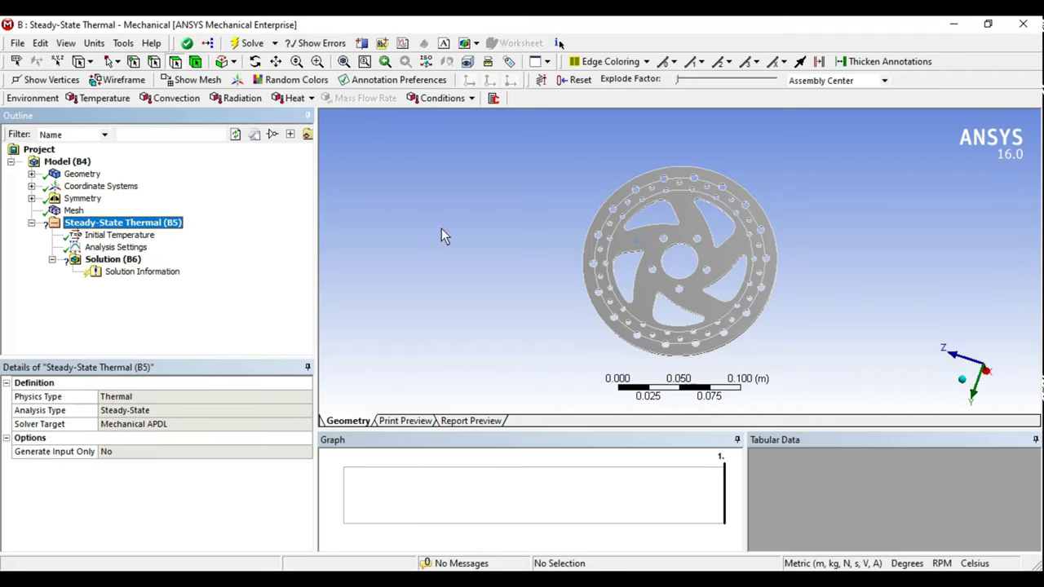
# Step: Add a Heat Flux load scoped to the disc's braking ring face
pyautogui.click(293, 98)
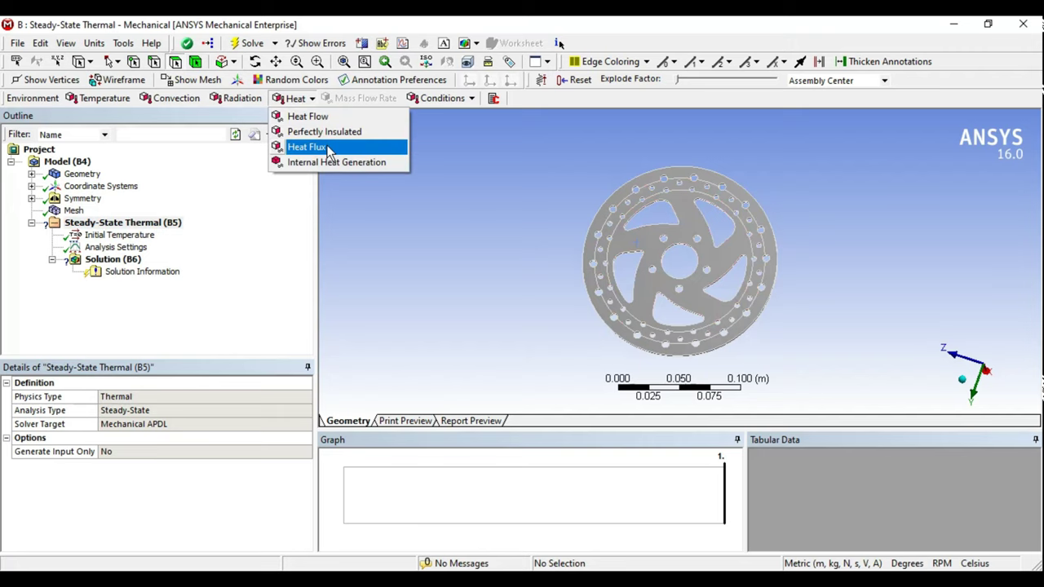
pyautogui.click(329, 149)
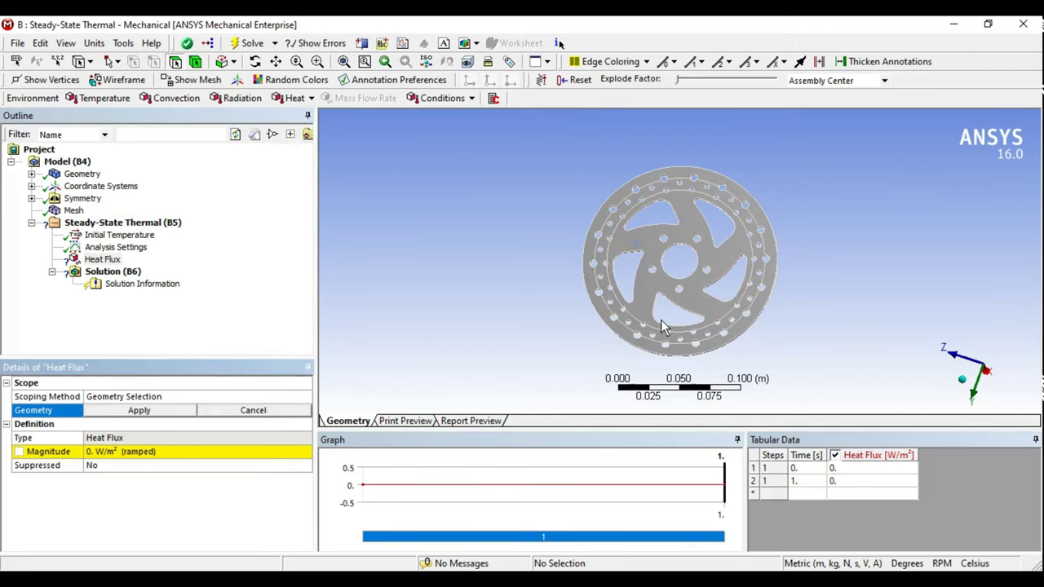
pyautogui.moveTo(649, 222); pyautogui.dragTo(759, 294, button='middle')
pyautogui.click(767, 298)
pyautogui.scroll(5, 765, 290)
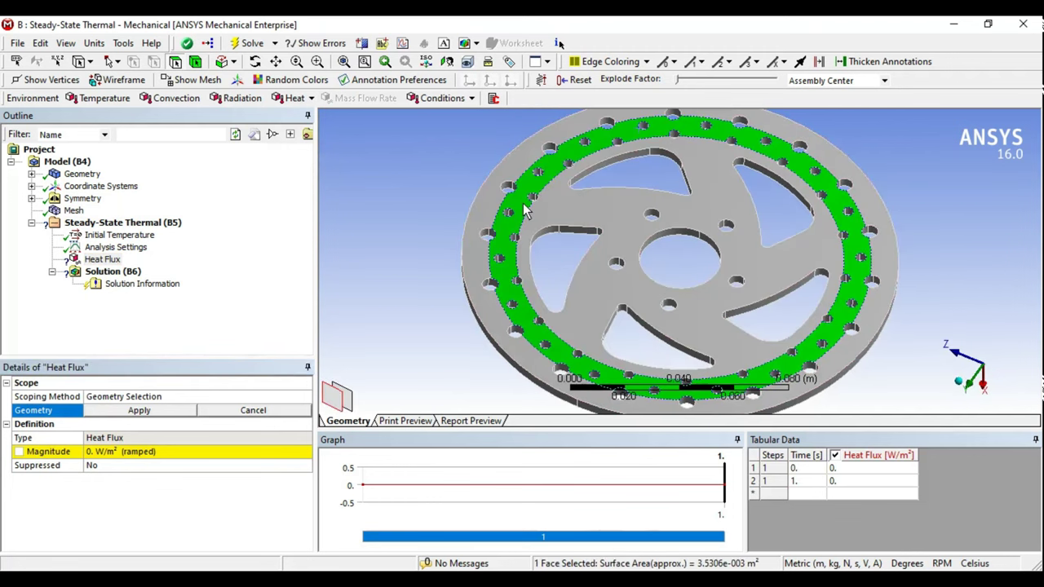
pyautogui.click(161, 410)
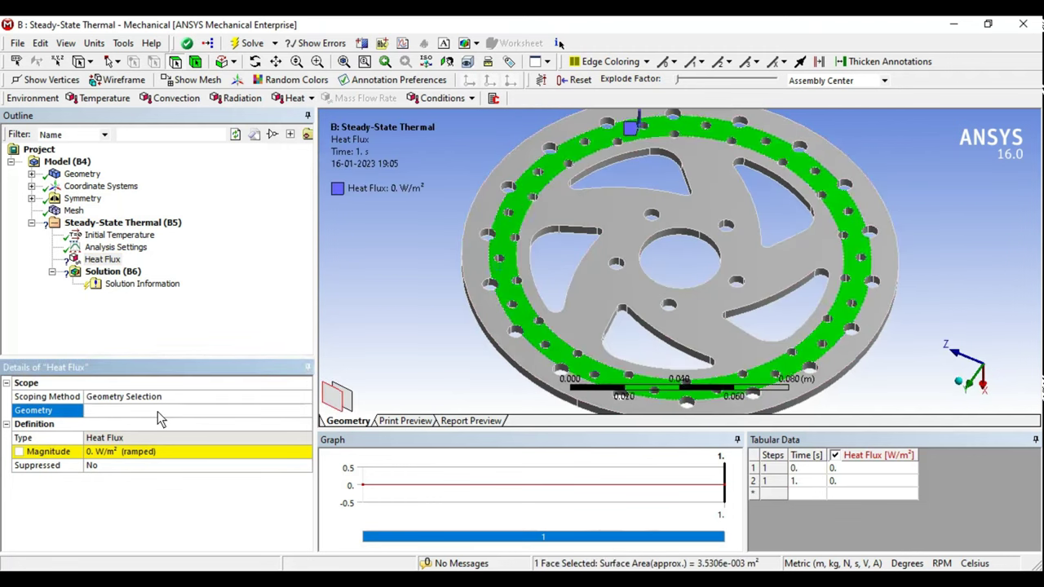
# Step: Enter a heat flux magnitude of 25000 W/m²
pyautogui.click(138, 457)
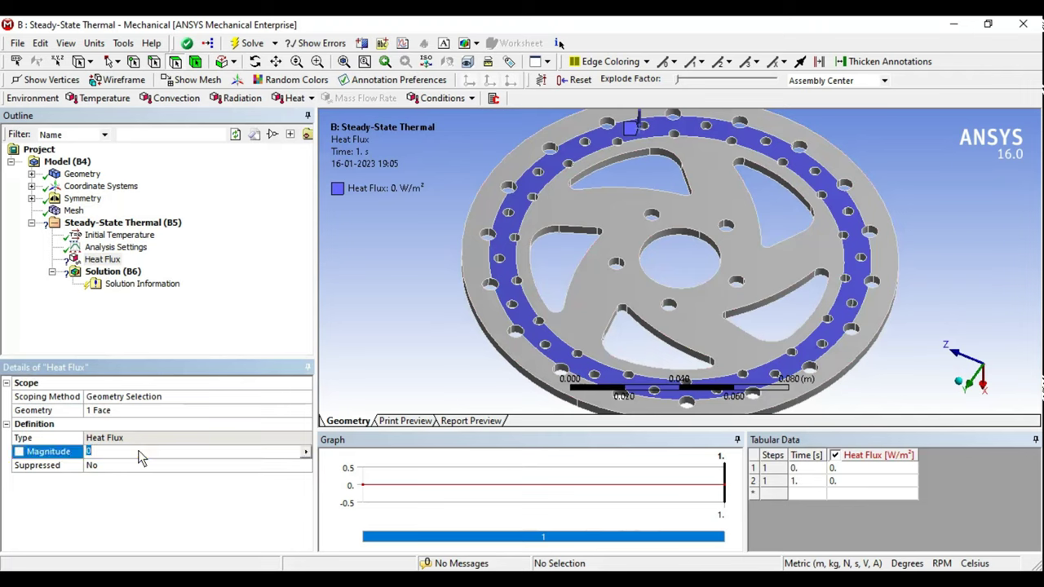
pyautogui.write('25')
pyautogui.write('00')
pyautogui.press('Return')
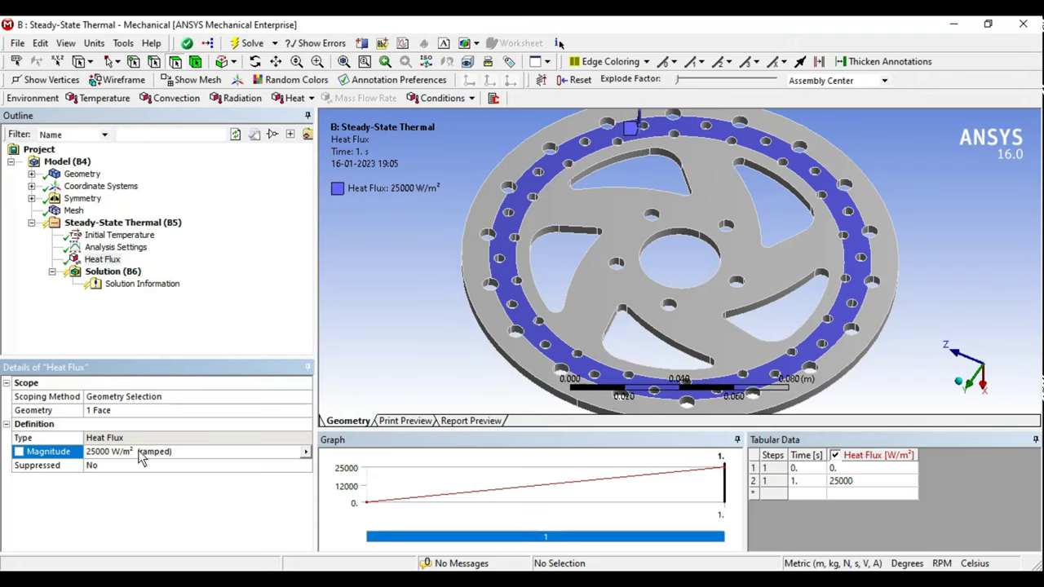
pyautogui.click(141, 454)
pyautogui.moveTo(371, 366); pyautogui.dragTo(714, 298, button='middle')
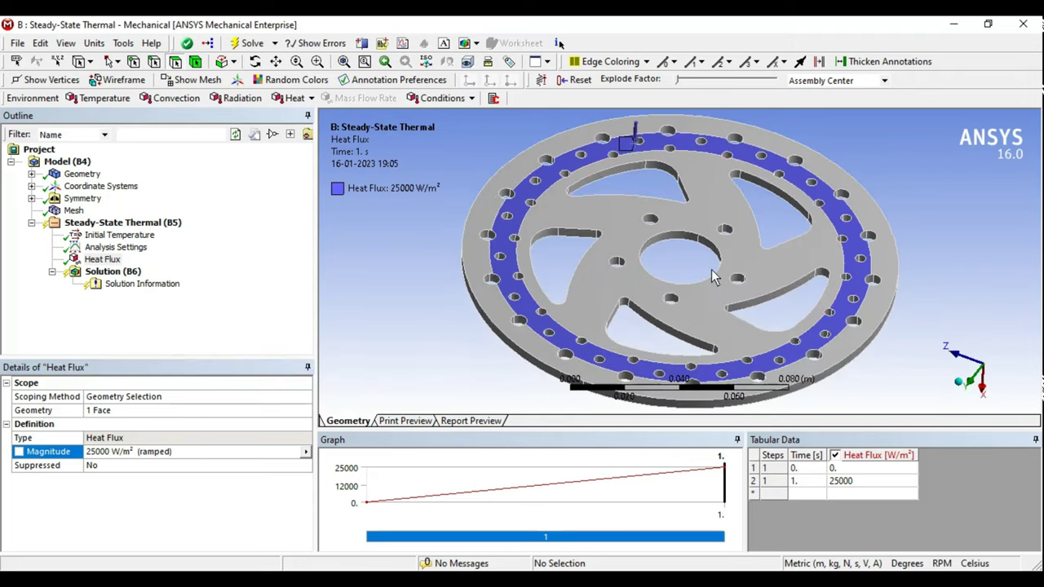
pyautogui.scroll(-2, 714, 293)
pyautogui.scroll(-2, 693, 294)
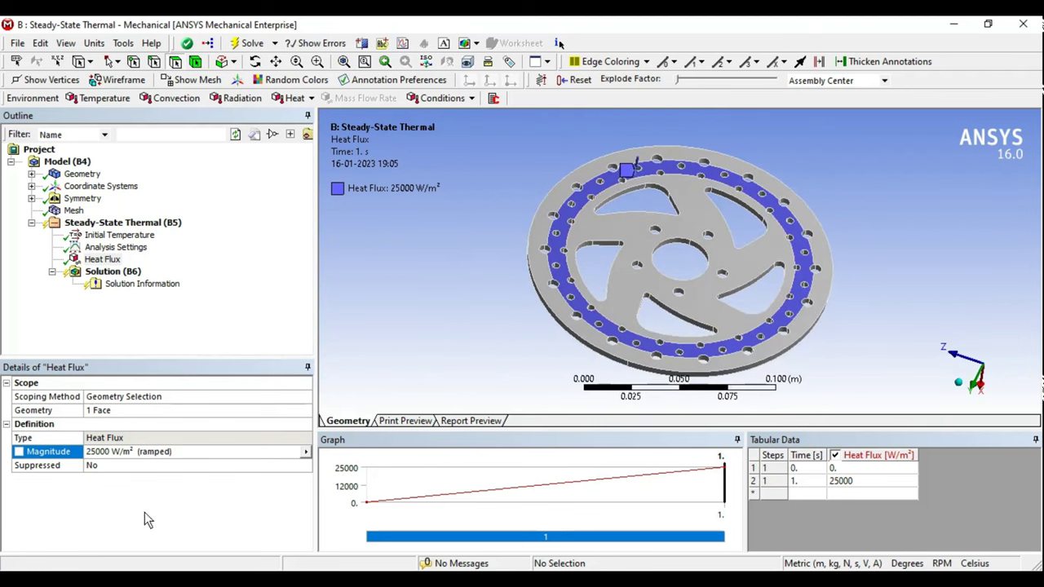
# Step: Switch to millimetre metric units and enter 25000 as the heat flux magnitude
pyautogui.click(96, 43)
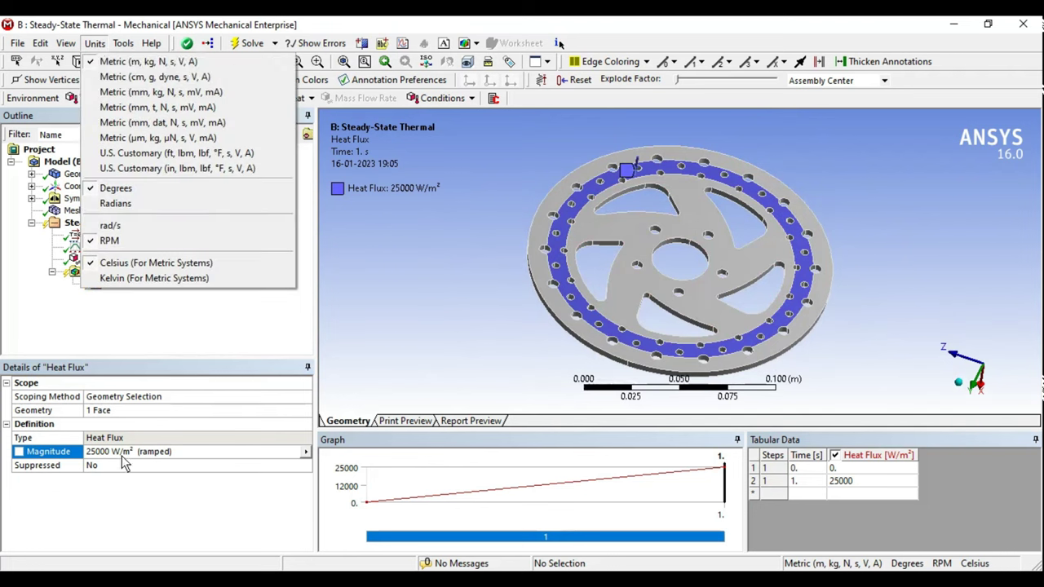
pyautogui.click(140, 93)
pyautogui.click(176, 453)
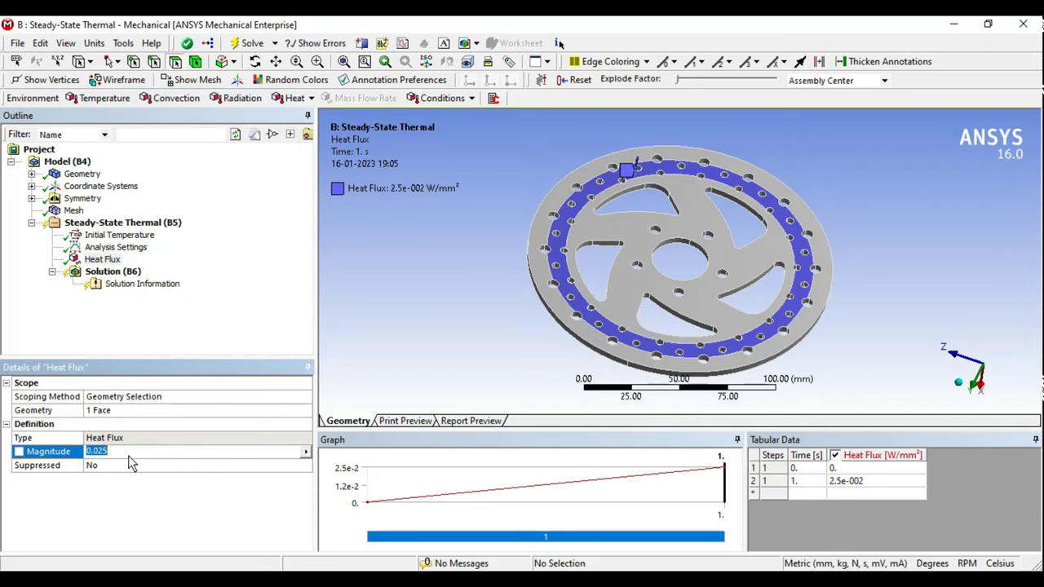
pyautogui.write('25000')
pyautogui.press('Return')
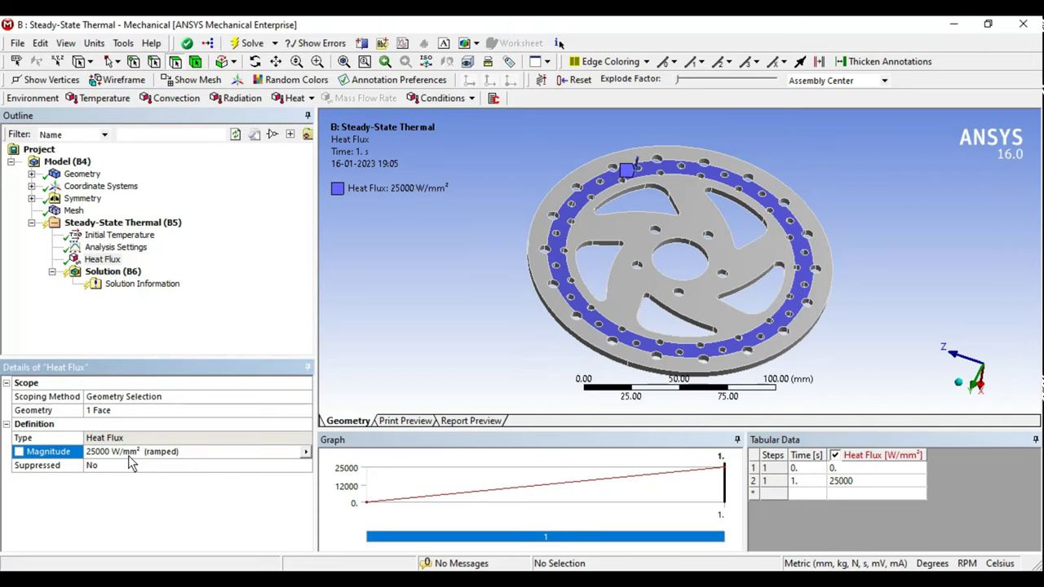
# Step: Return to metre units and re-enter the heat flux magnitude as 25000 W/m²
pyautogui.click(94, 43)
pyautogui.click(132, 62)
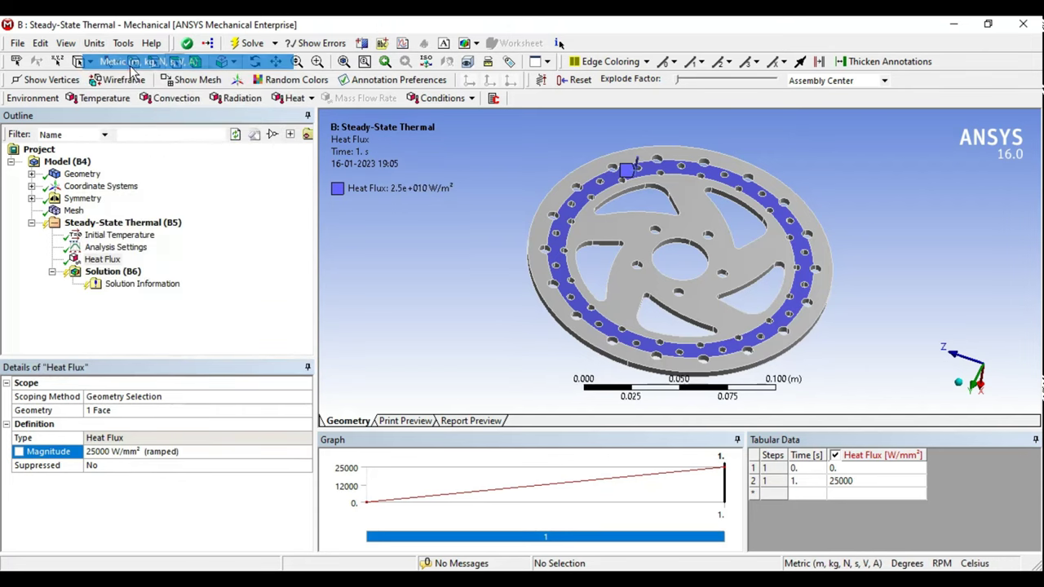
pyautogui.click(155, 454)
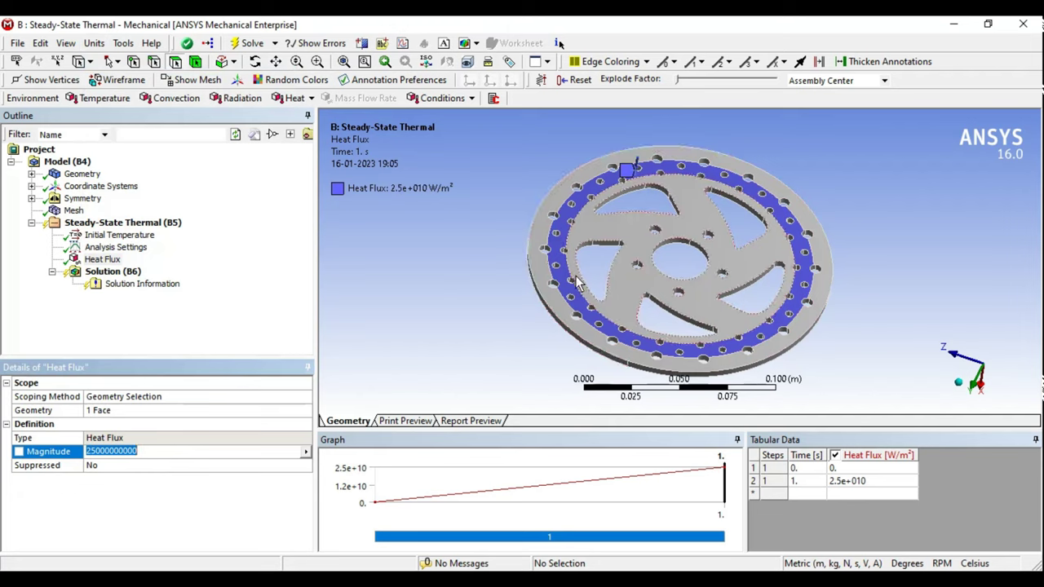
pyautogui.click(424, 329)
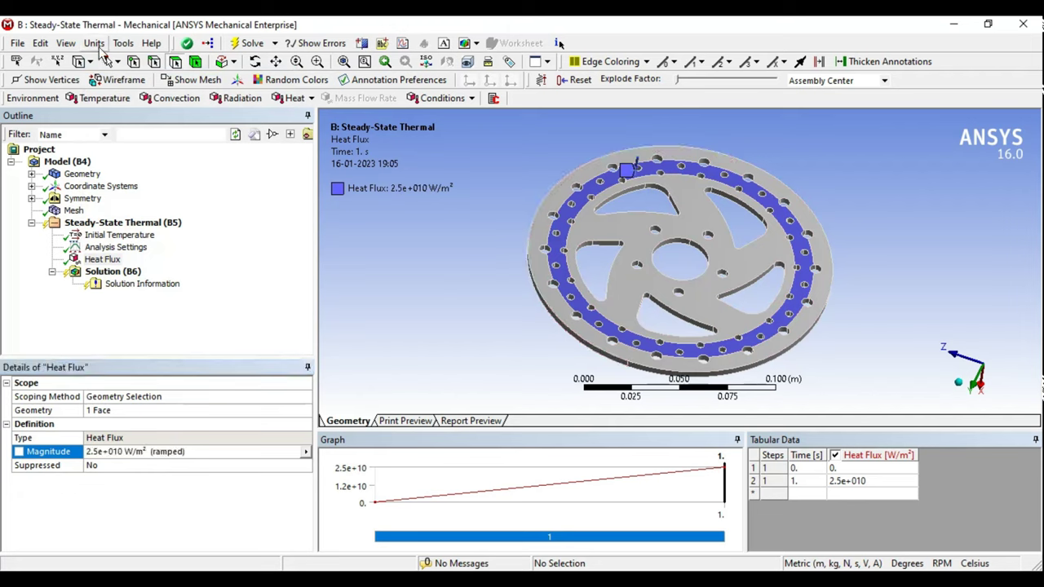
pyautogui.click(96, 45)
pyautogui.click(150, 63)
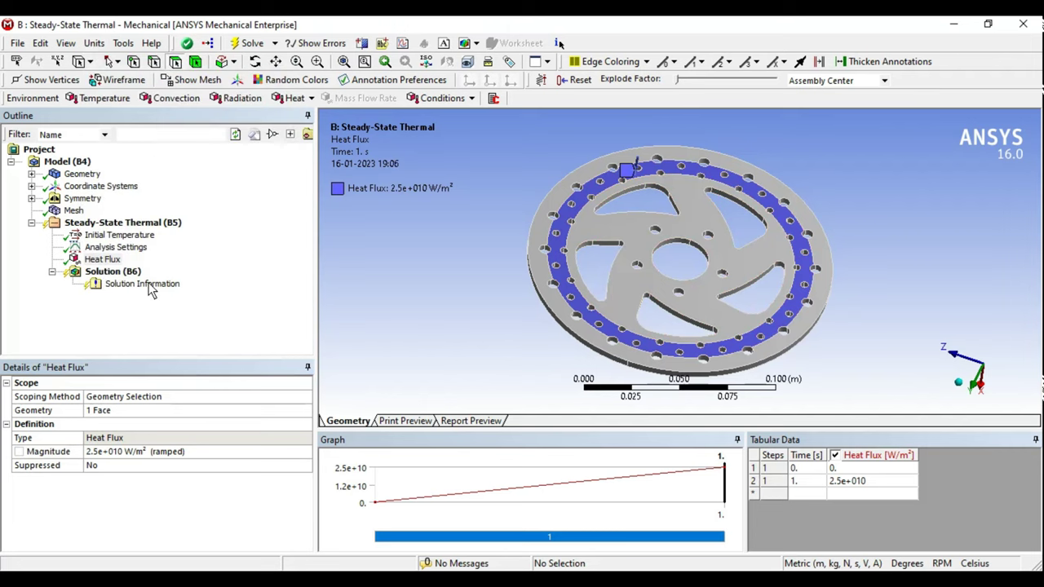
pyautogui.click(138, 455)
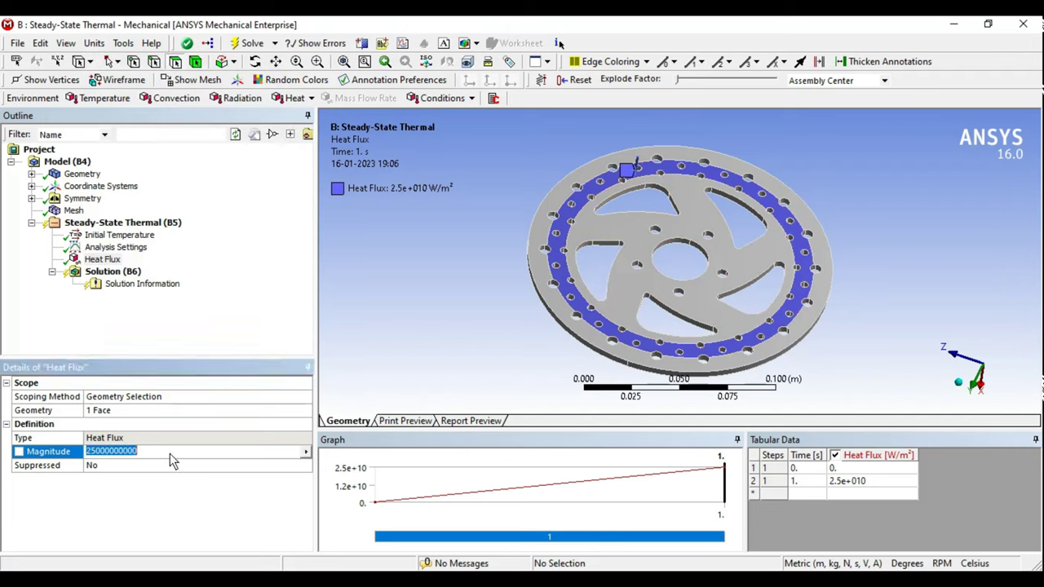
pyautogui.write('2500')
pyautogui.press('Return')
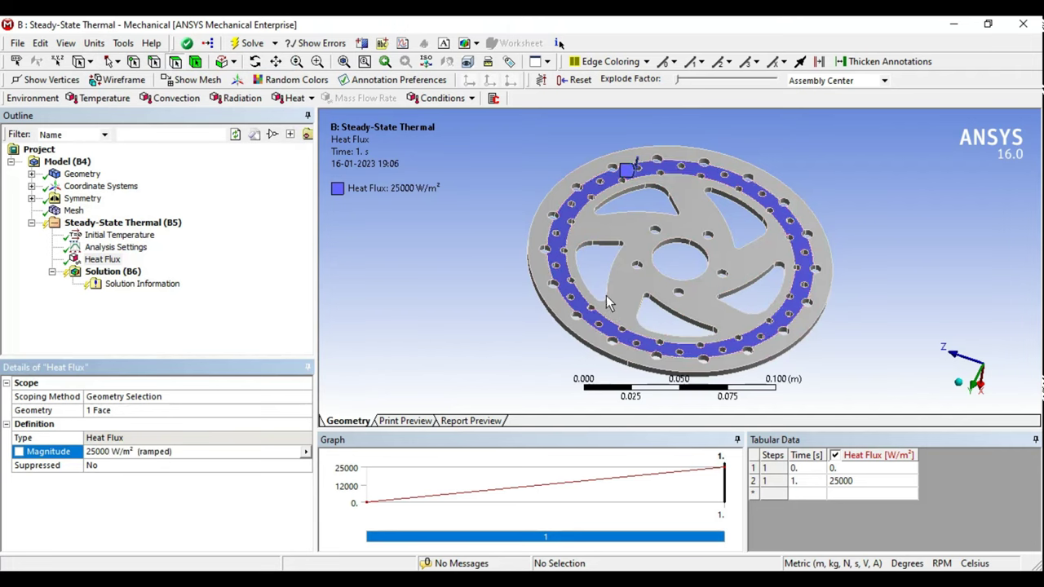
pyautogui.click(122, 223)
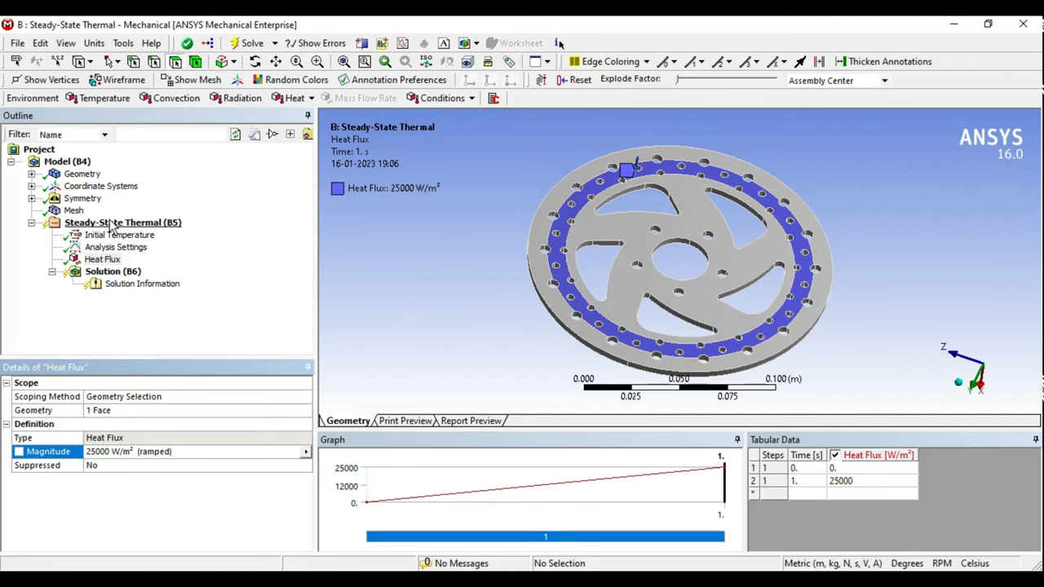
# Step: Add a Convection load scoped to all 156 disc faces via box selection
pyautogui.click(164, 101)
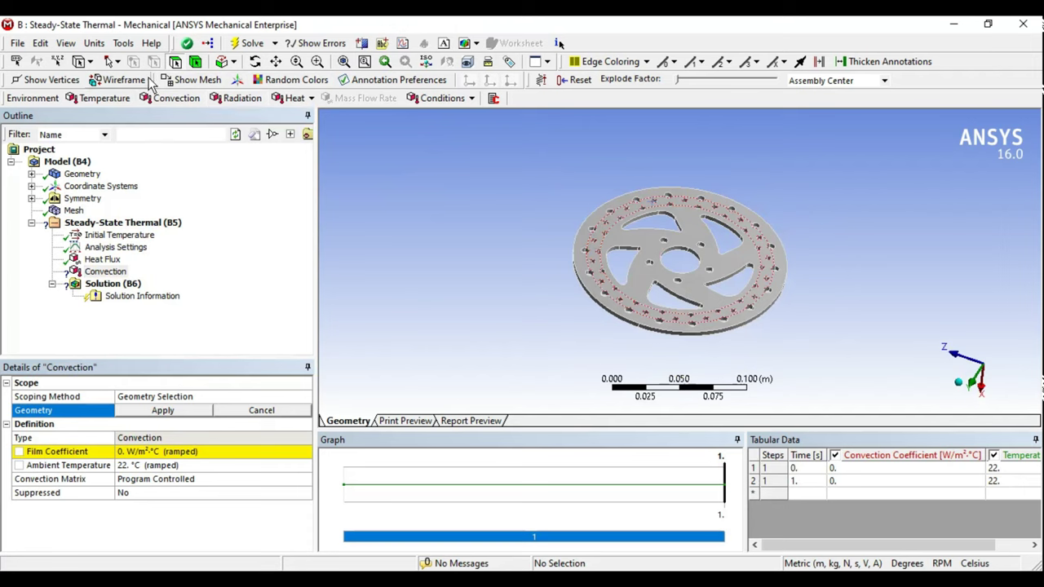
pyautogui.click(107, 63)
pyautogui.click(151, 93)
pyautogui.moveTo(514, 154); pyautogui.dragTo(866, 377)
pyautogui.moveTo(755, 315); pyautogui.dragTo(1019, 289, button='middle')
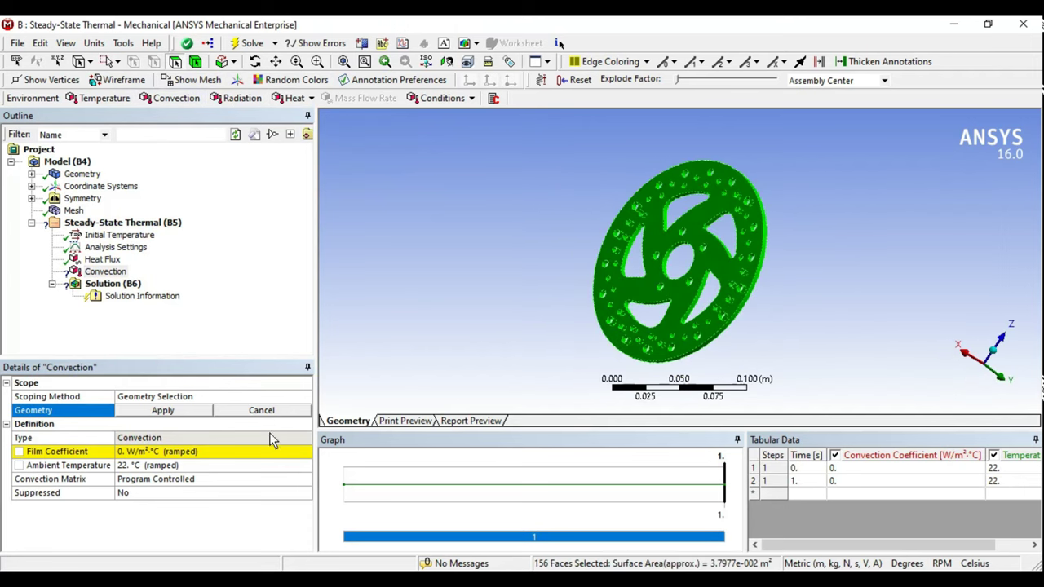
pyautogui.click(175, 409)
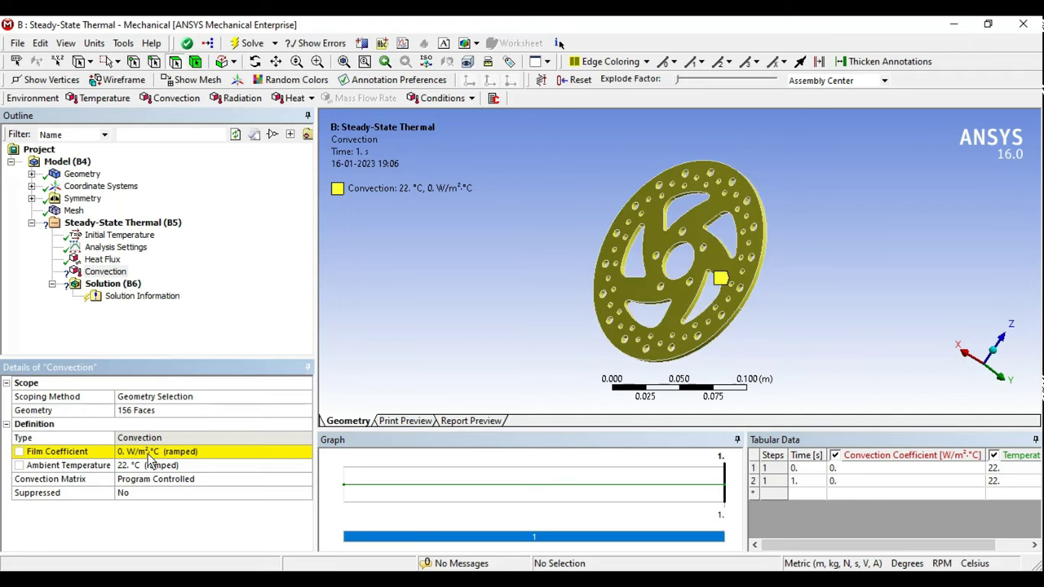
# Step: Open the film coefficient's sample data import, then close it without loading
pyautogui.click(302, 454)
pyautogui.click(306, 453)
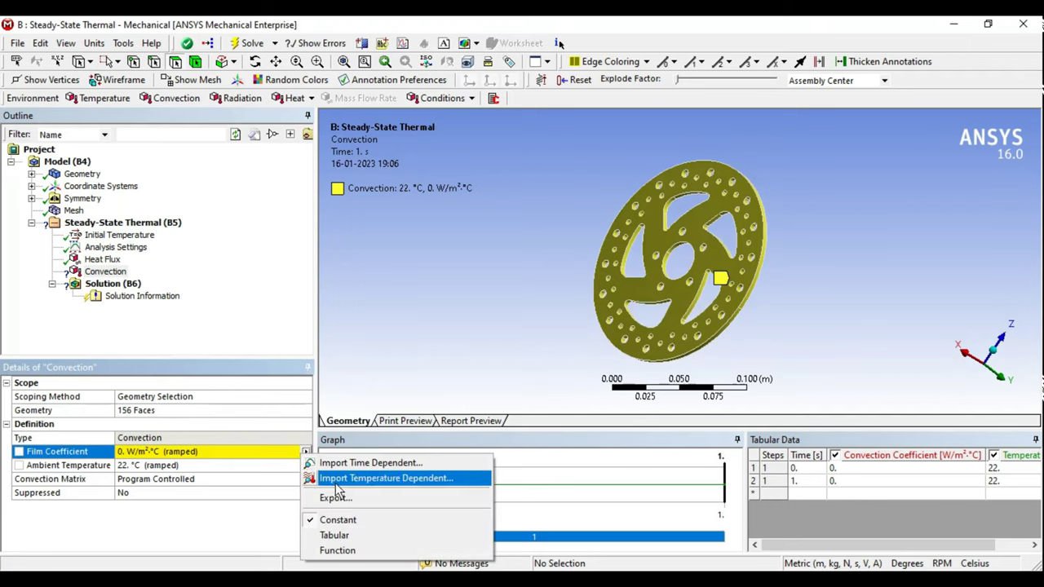
pyautogui.click(339, 480)
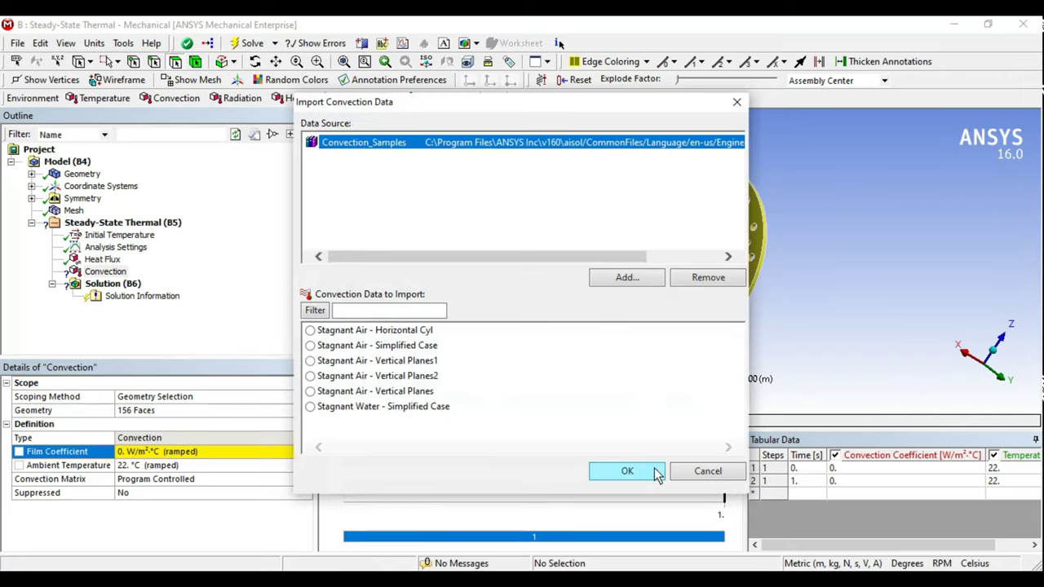
pyautogui.click(713, 477)
# Step: Set the convection film coefficient to 20 W/m²·°C at 22 °C ambient
pyautogui.click(123, 453)
pyautogui.write('2')
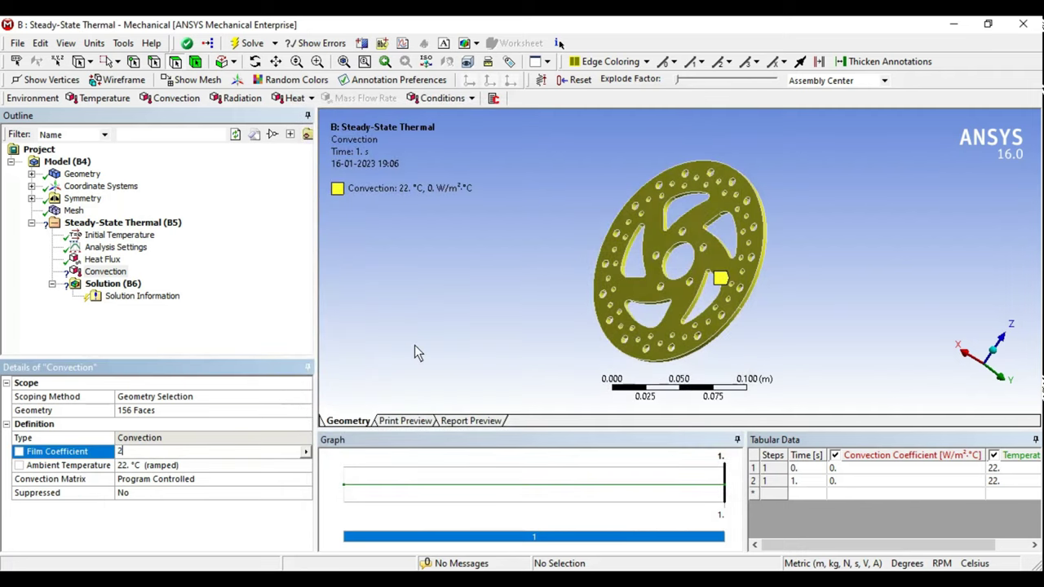
pyautogui.write('3')
pyautogui.press('Return')
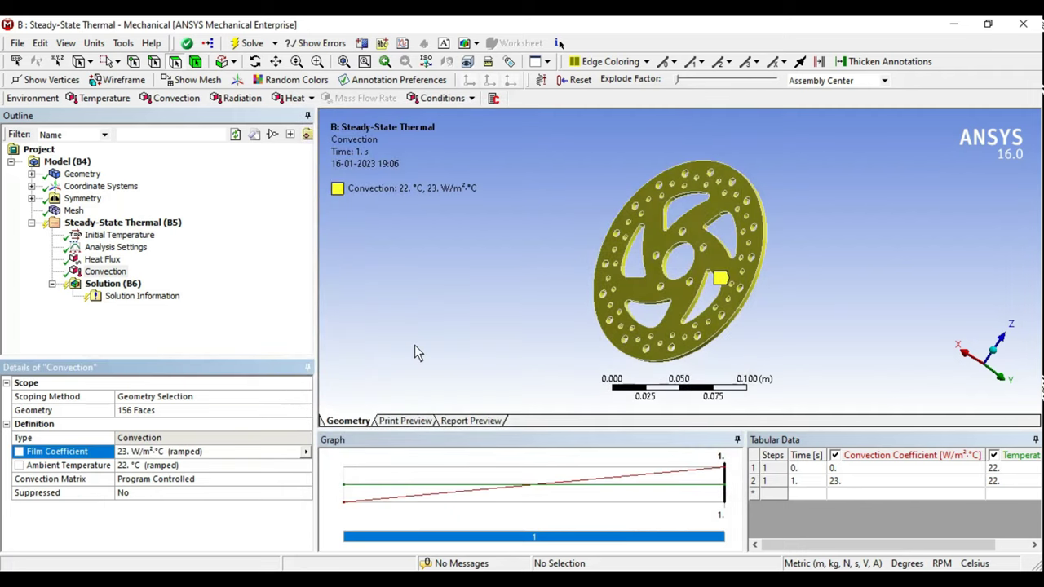
pyautogui.click(147, 454)
pyautogui.write('5')
pyautogui.press('Return')
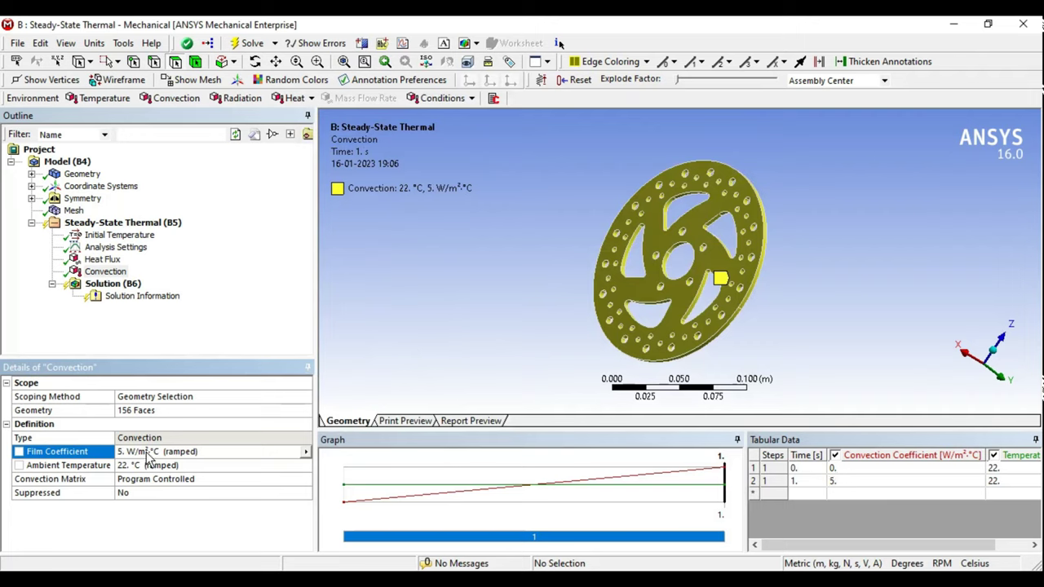
pyautogui.click(147, 454)
pyautogui.press('Return')
pyautogui.click(147, 455)
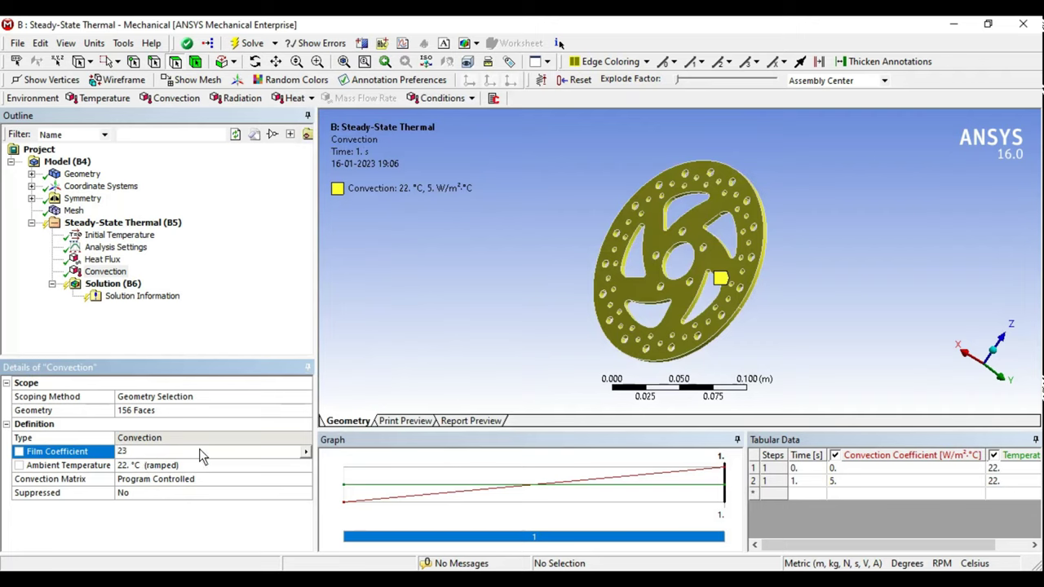
pyautogui.press('Return')
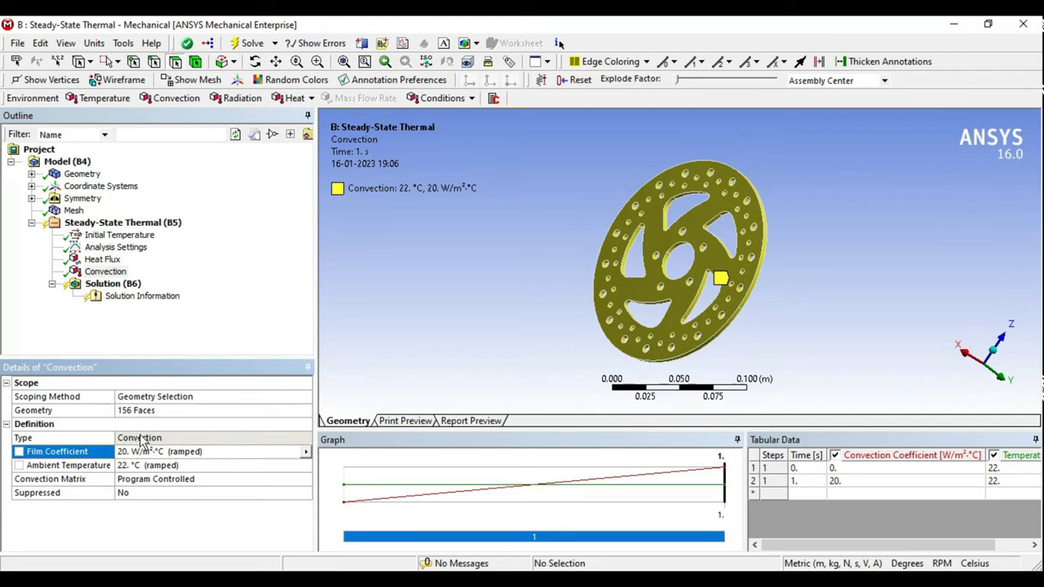
# Step: Add a Radiation load on all 156 disc faces, emissivity 1 at 22 °C
pyautogui.click(144, 224)
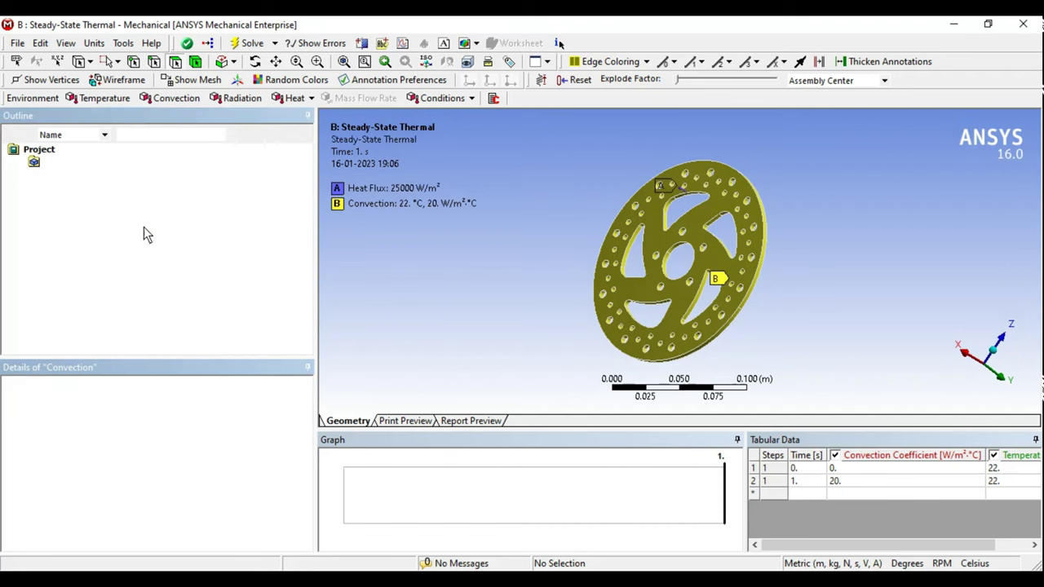
pyautogui.click(236, 98)
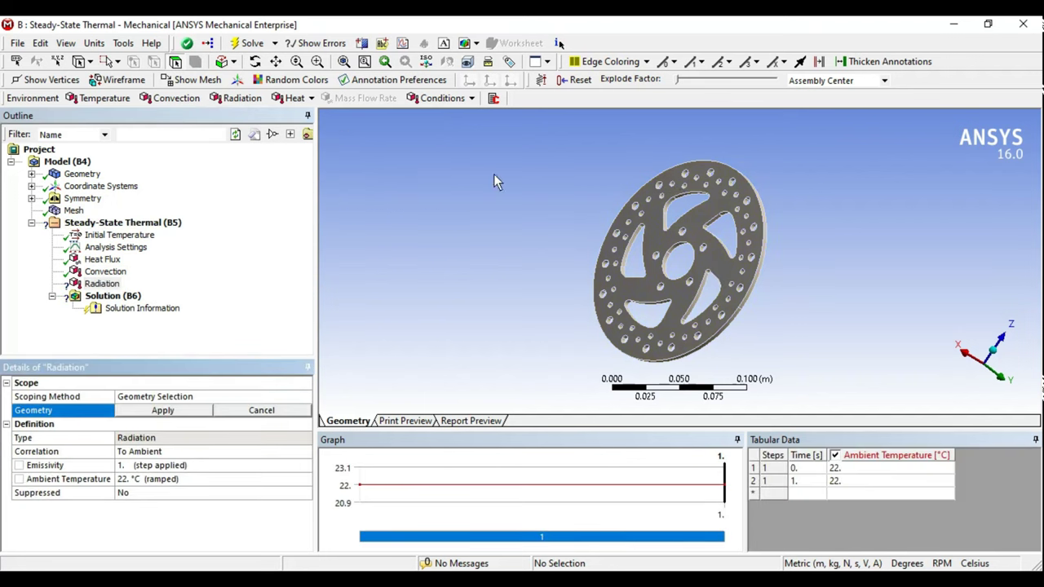
pyautogui.moveTo(494, 174); pyautogui.dragTo(930, 365, button='middle')
pyautogui.hotkey('ctrl', 'a')
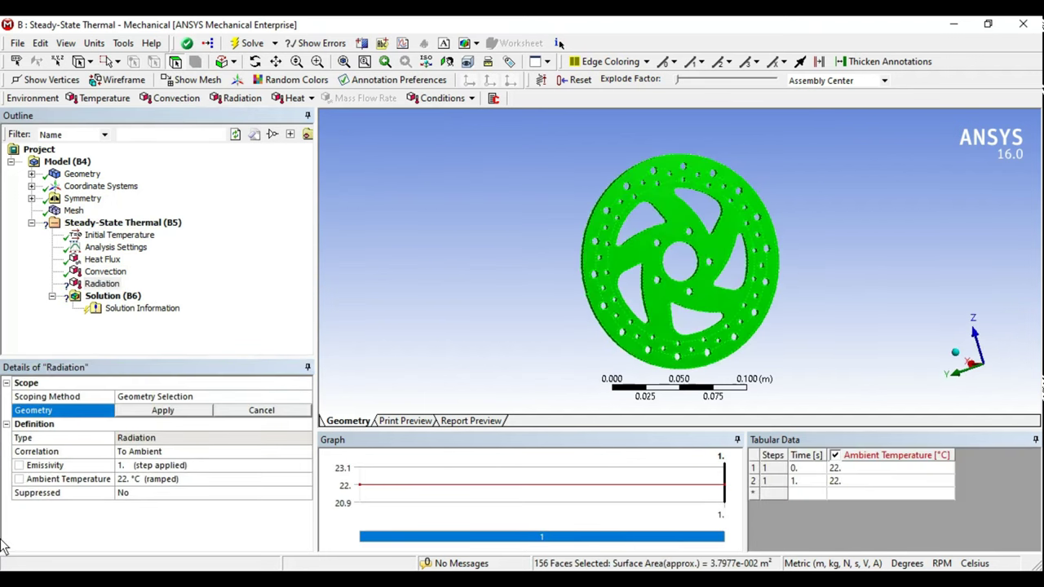
pyautogui.click(152, 411)
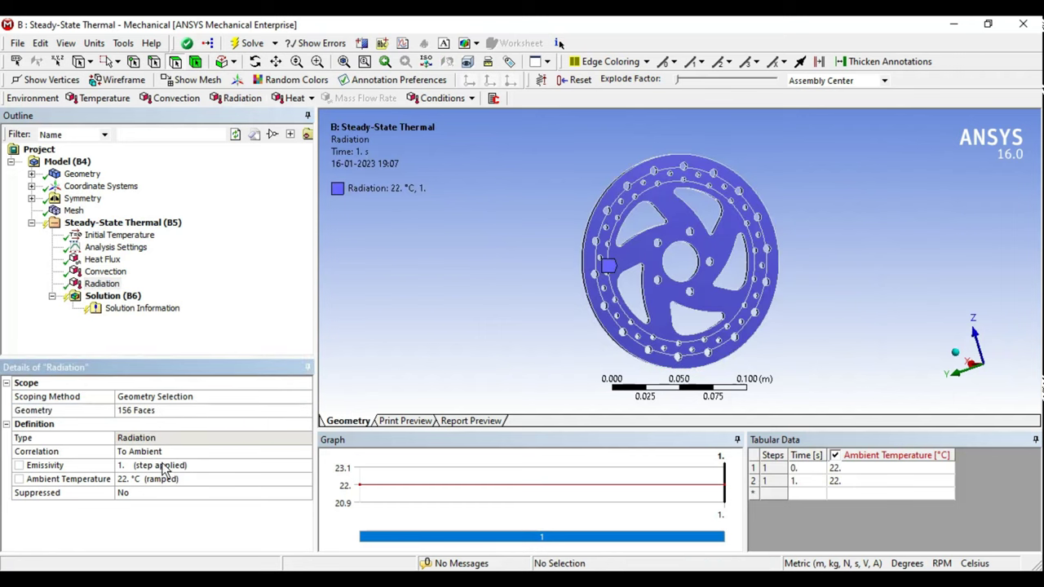
pyautogui.moveTo(594, 283)
pyautogui.mouseDown(button='middle')
pyautogui.moveTo(624, 245)
pyautogui.moveTo(628, 278)
pyautogui.mouseUp(button='middle')
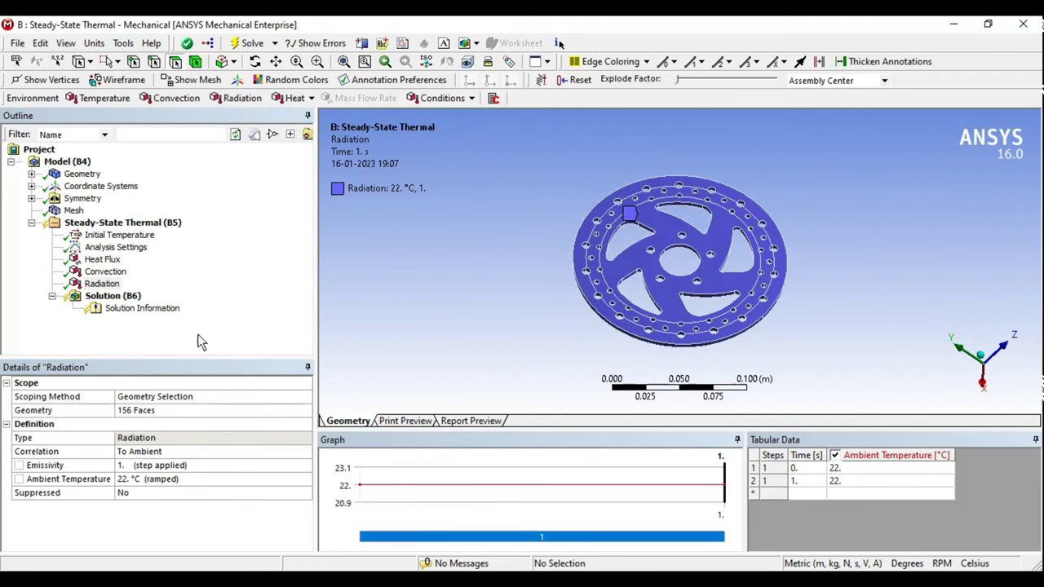
pyautogui.click(133, 297)
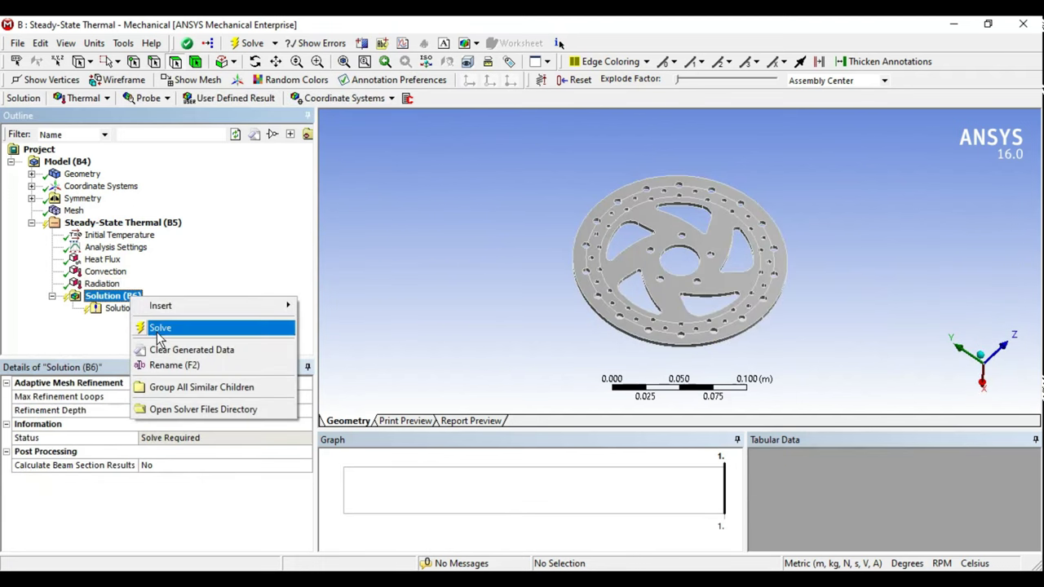
# Step: Solve Solution (B6), then insert Temperature and Total Heat Flux thermal results
pyautogui.click(157, 327)
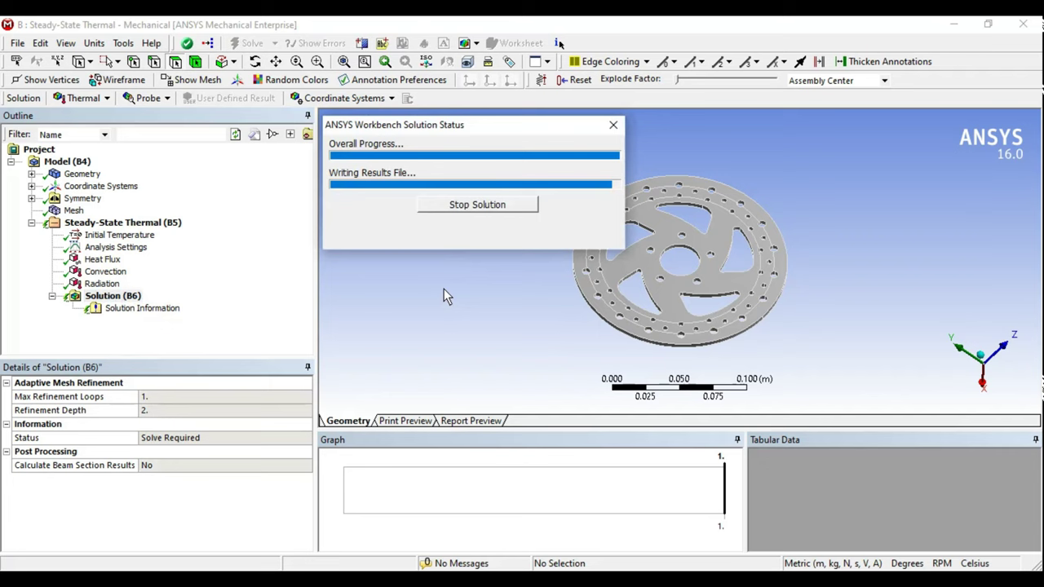
pyautogui.click(125, 302)
pyautogui.click(86, 99)
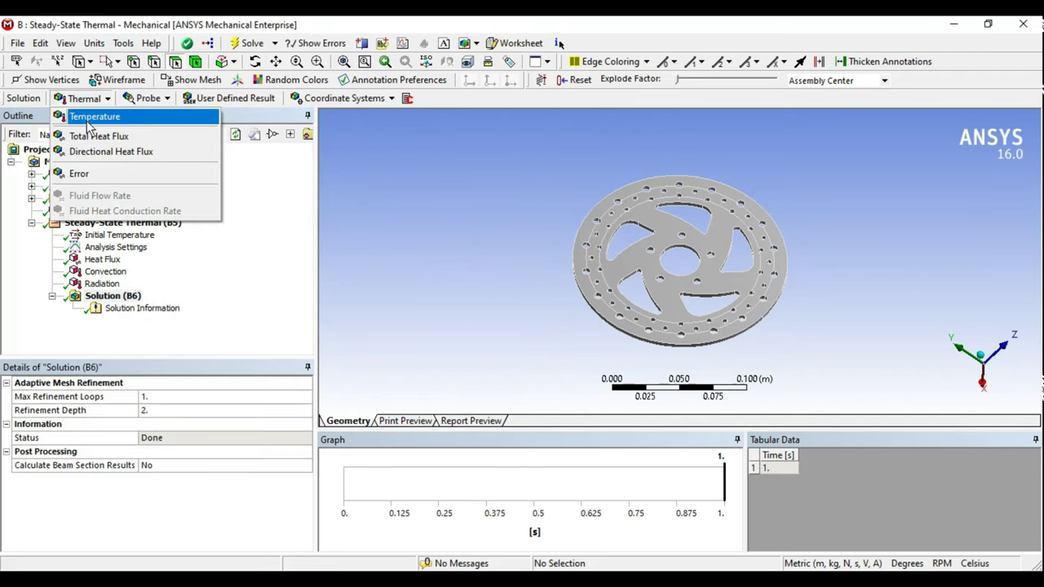
pyautogui.click(88, 120)
pyautogui.click(84, 98)
pyautogui.click(98, 136)
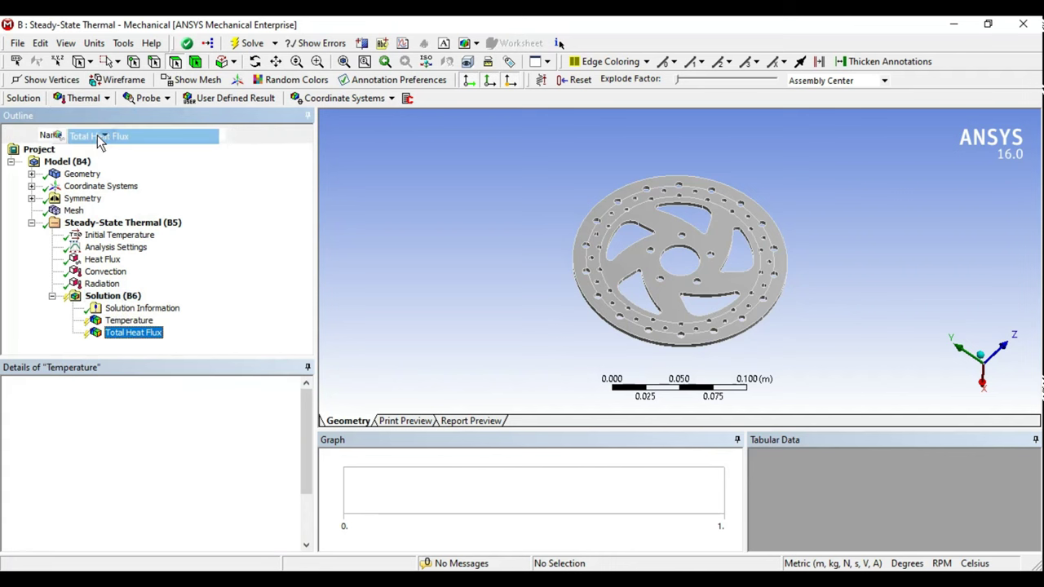
pyautogui.click(115, 261)
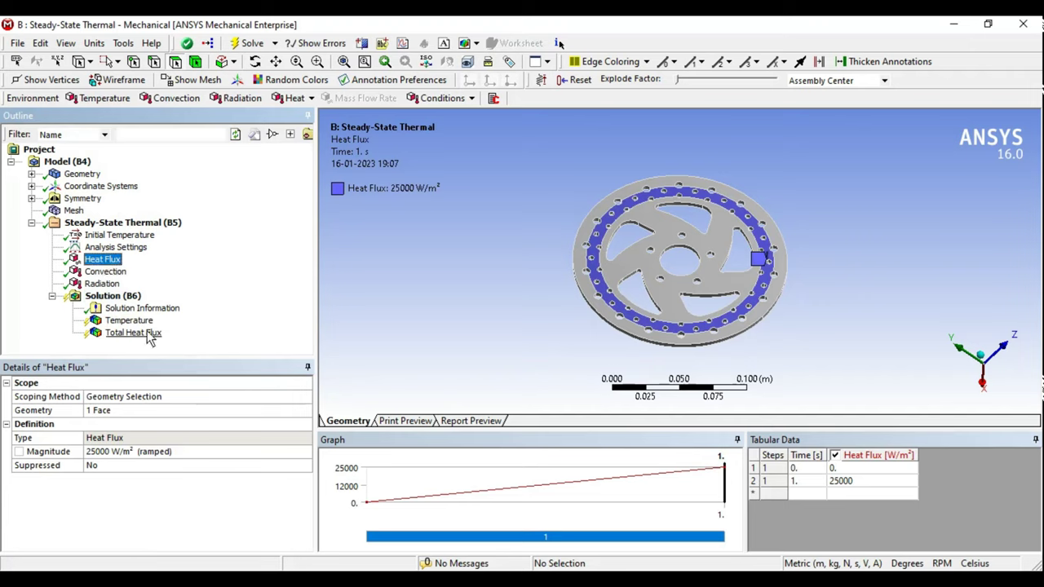
pyautogui.click(134, 333)
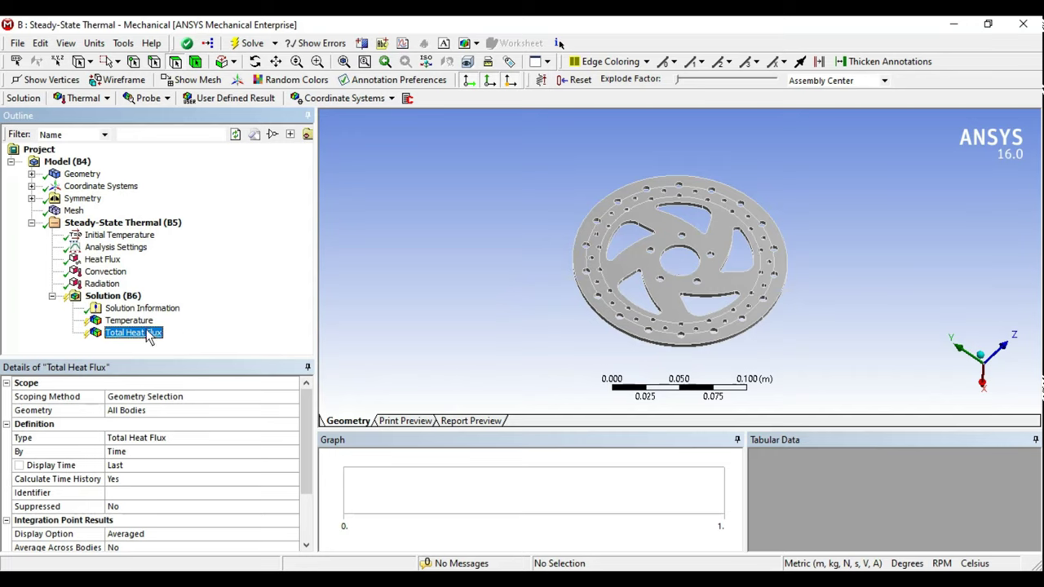
# Step: Evaluate results and show the Temperature contour smoothly without mesh lines
pyautogui.click(112, 295)
pyautogui.click(249, 44)
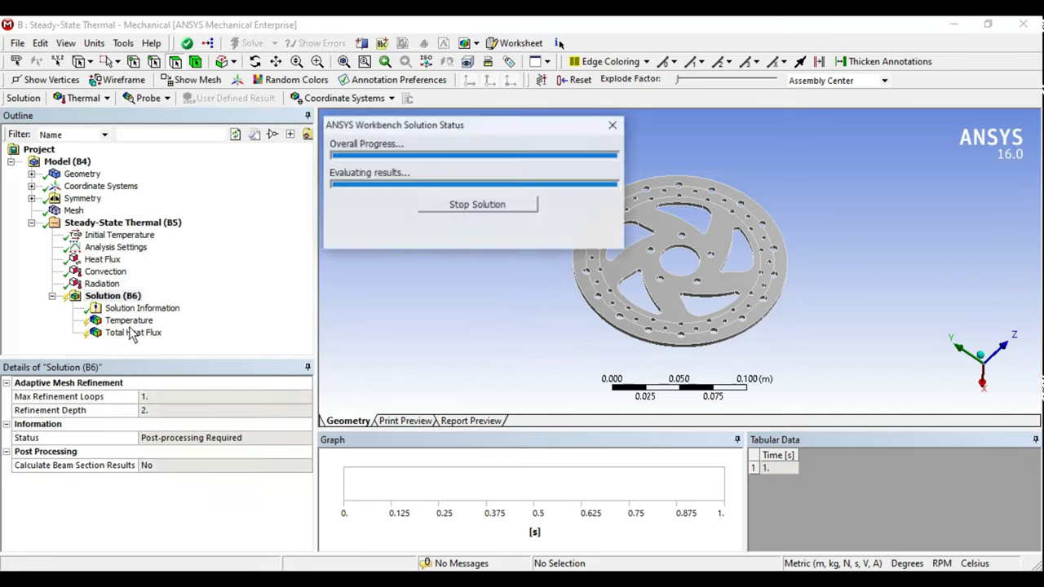
pyautogui.click(129, 323)
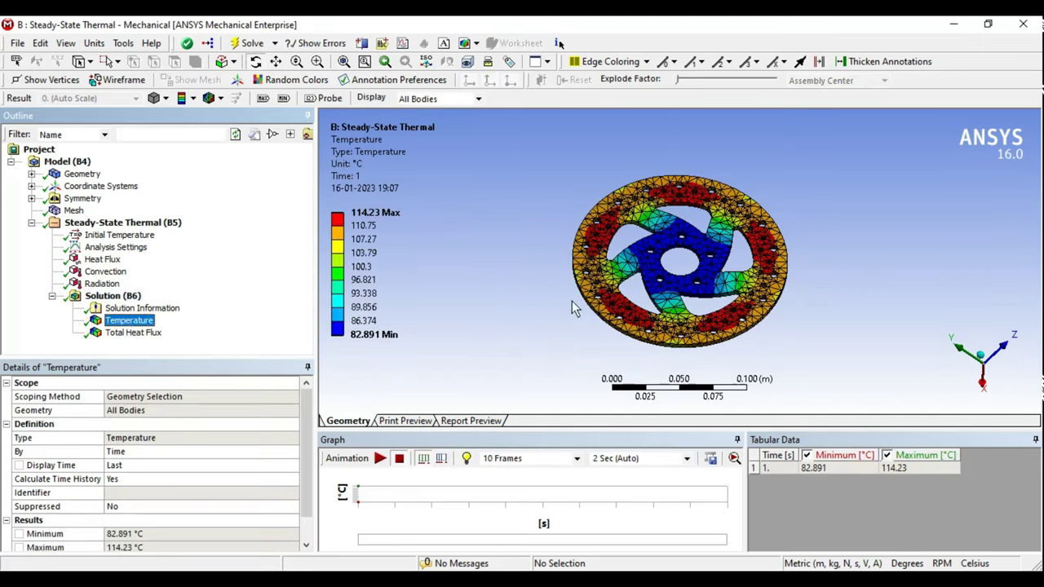
pyautogui.click(219, 98)
pyautogui.click(236, 112)
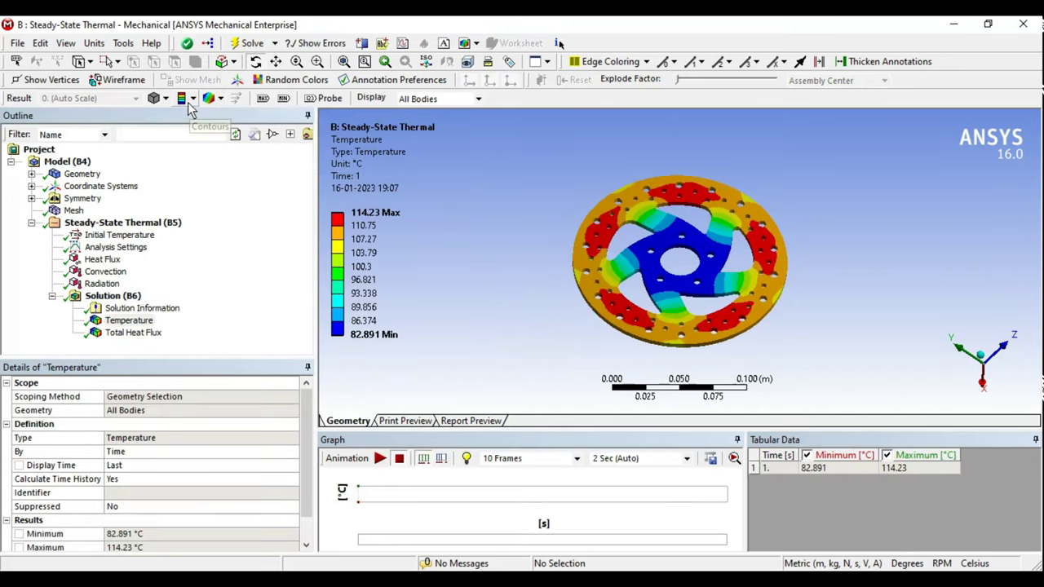
pyautogui.click(193, 98)
pyautogui.click(220, 111)
pyautogui.moveTo(767, 317); pyautogui.dragTo(748, 294, button='middle')
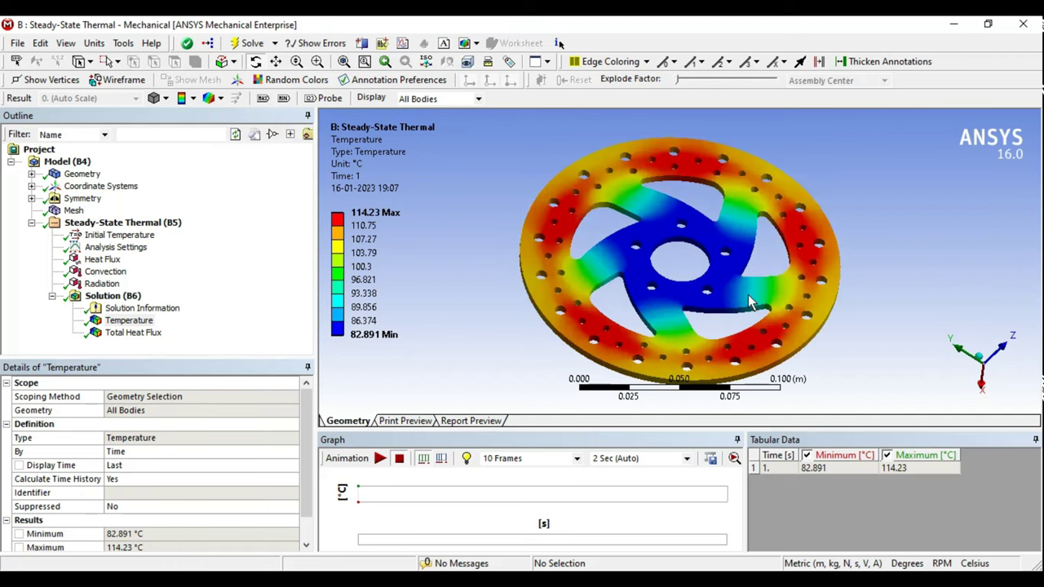
pyautogui.scroll(3, 689, 319)
pyautogui.moveTo(686, 431); pyautogui.dragTo(686, 442)
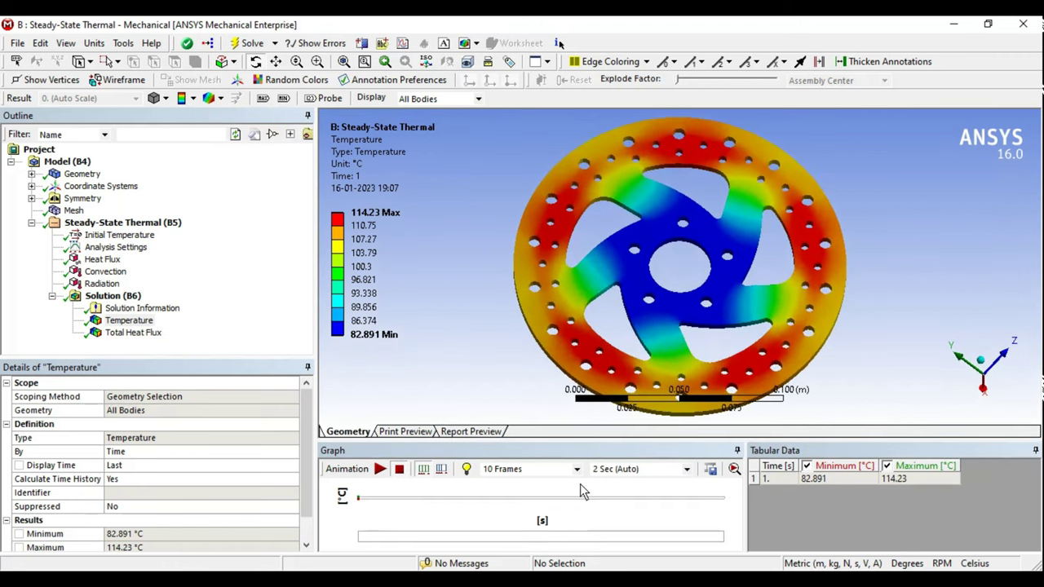
# Step: Set the temperature animation to 40 frames over 4 seconds and play it
pyautogui.click(577, 469)
pyautogui.click(526, 524)
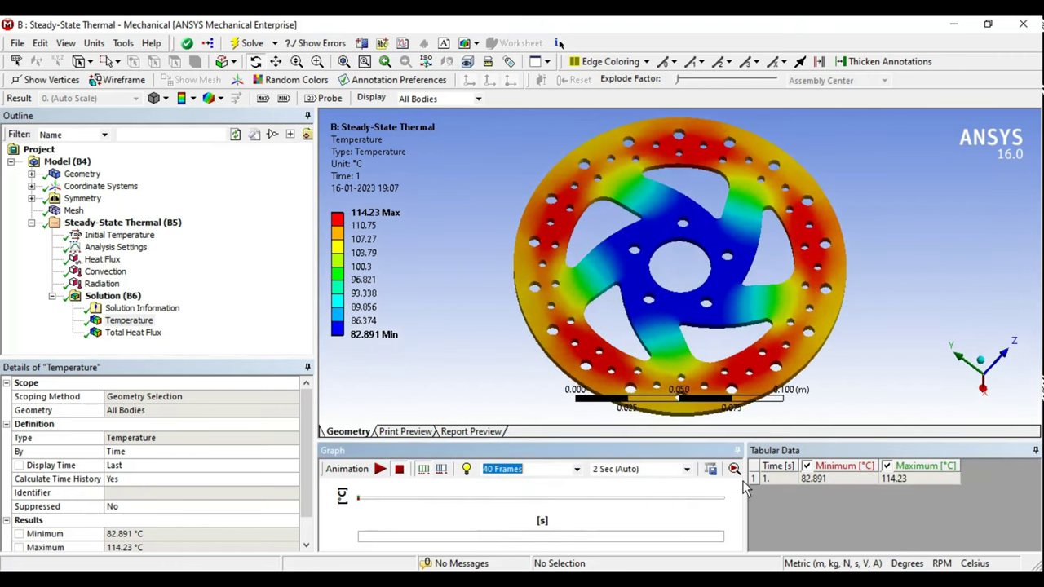
pyautogui.click(687, 469)
pyautogui.click(625, 524)
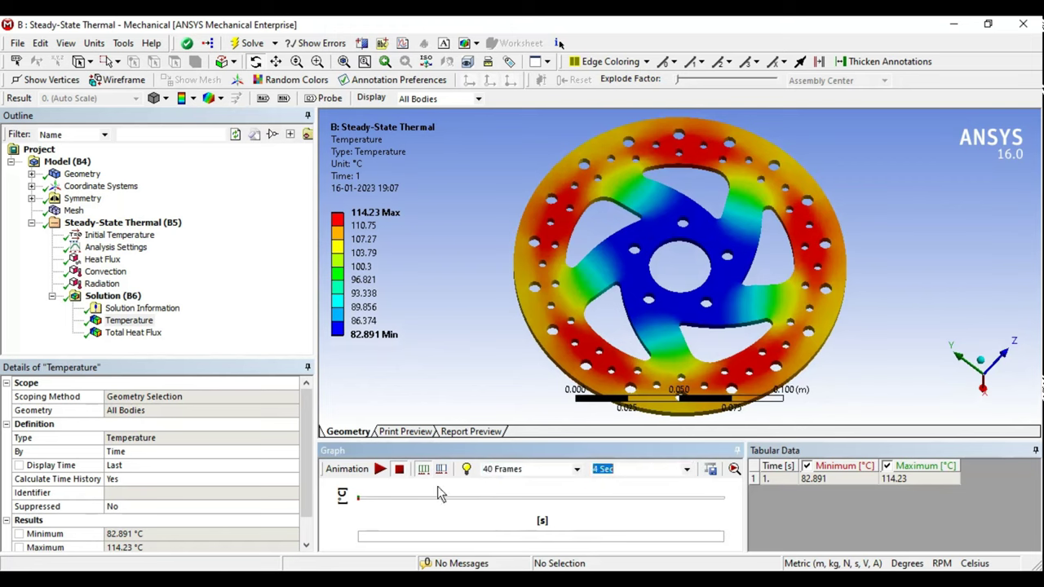
pyautogui.click(375, 470)
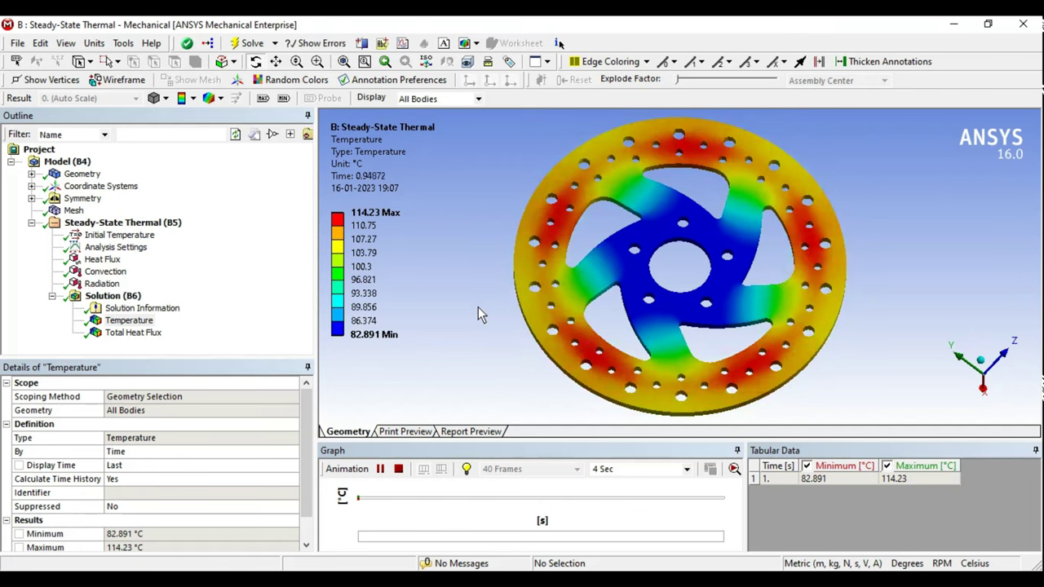
pyautogui.click(399, 471)
# Step: Replay the temperature animation while orbiting the disc to tilted and Z-up views
pyautogui.moveTo(481, 267); pyautogui.dragTo(571, 234, button='middle')
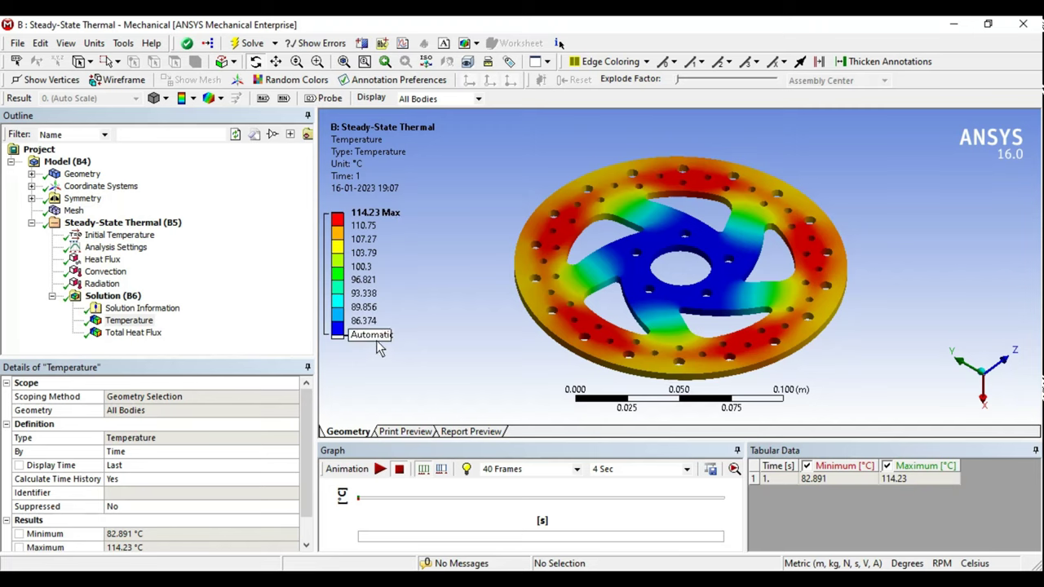
pyautogui.click(380, 470)
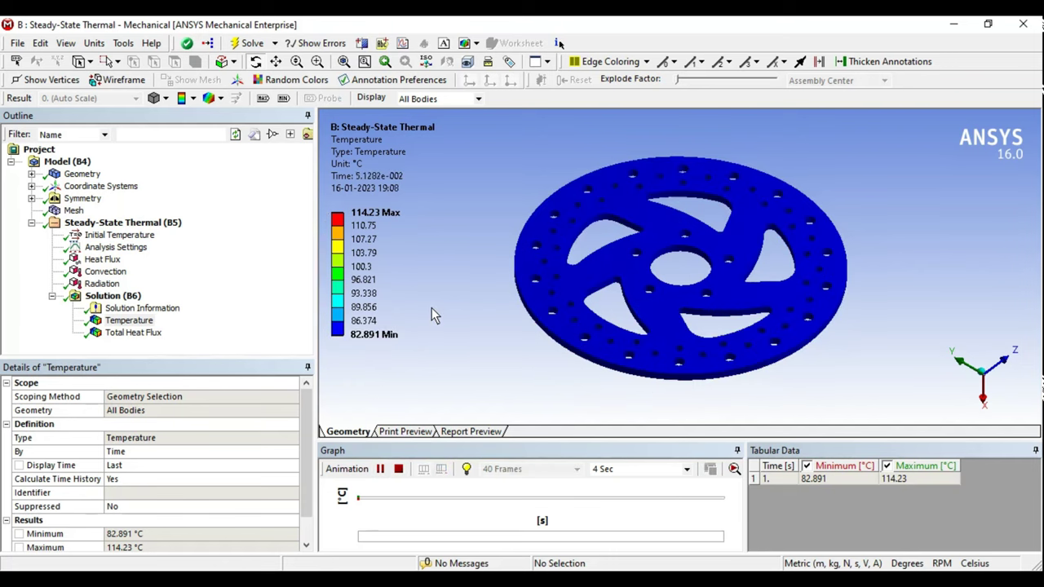
pyautogui.moveTo(512, 310)
pyautogui.mouseDown(button='middle')
pyautogui.moveTo(703, 286)
pyautogui.moveTo(714, 320)
pyautogui.mouseUp(button='middle')
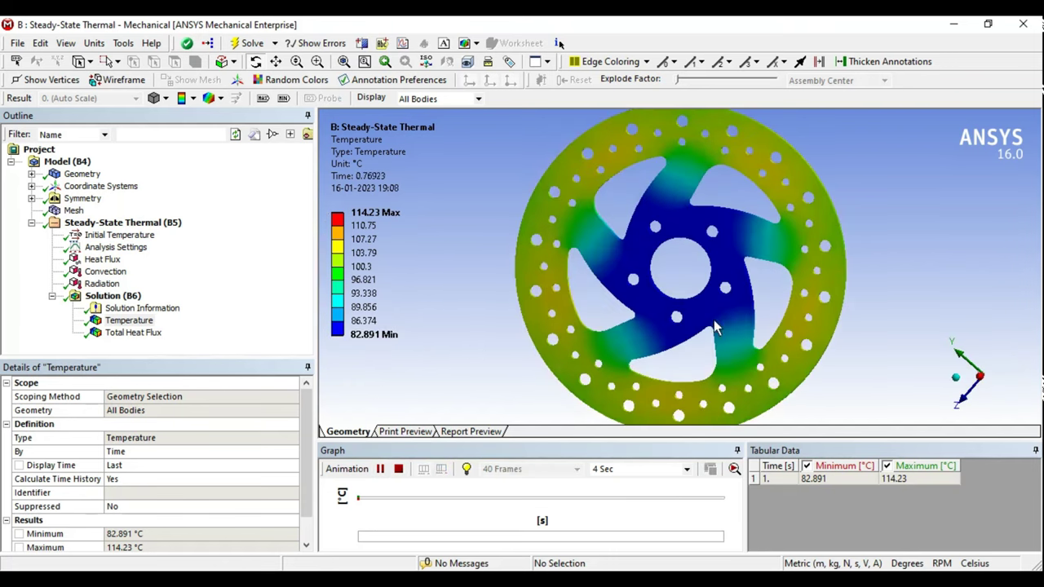
pyautogui.click(399, 469)
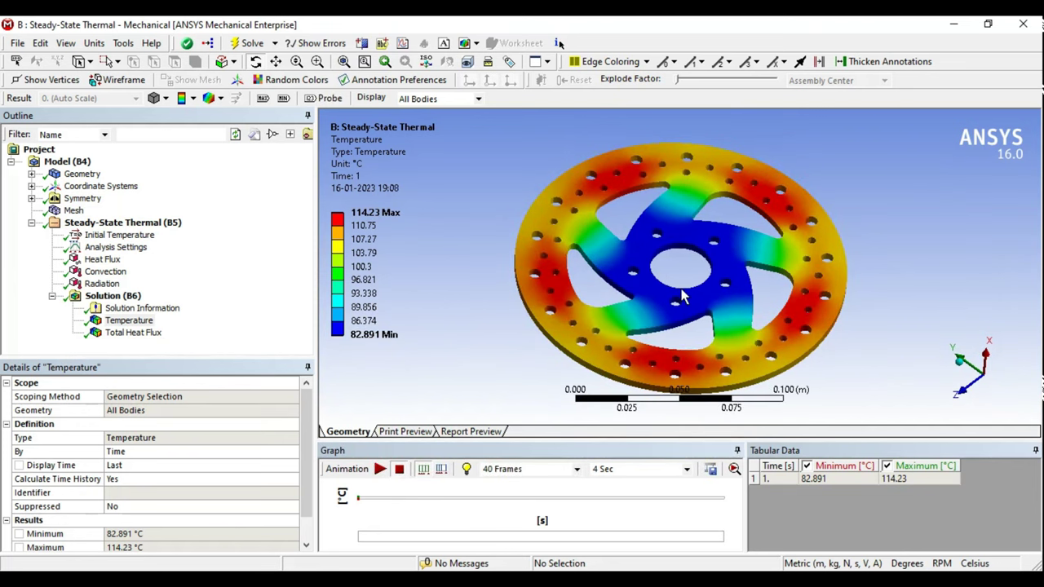
pyautogui.moveTo(571, 367)
pyautogui.mouseDown(button='middle')
pyautogui.moveTo(620, 313)
pyautogui.moveTo(546, 233)
pyautogui.mouseUp(button='middle')
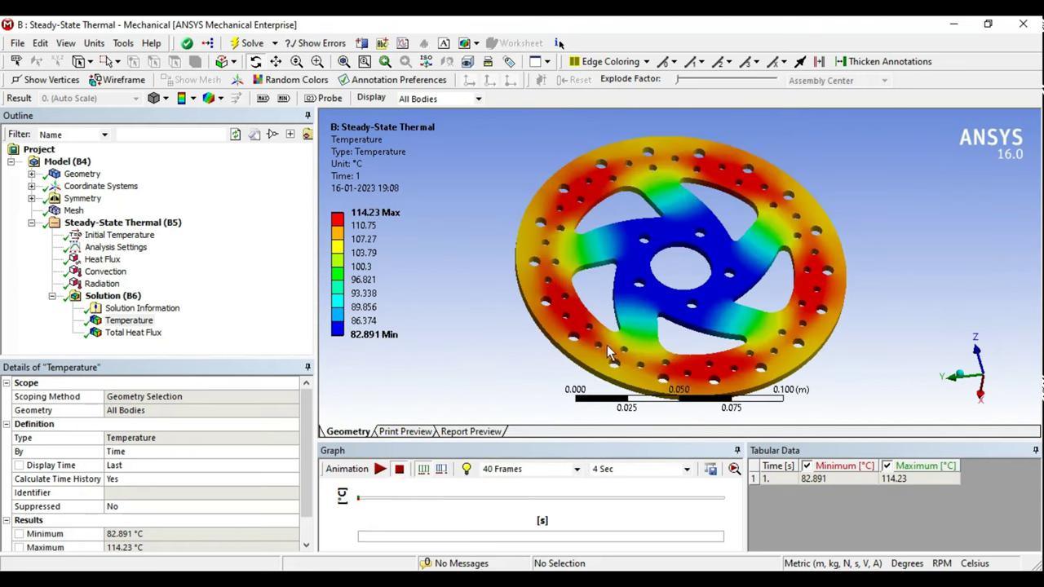
pyautogui.moveTo(608, 347)
pyautogui.mouseDown(button='middle')
pyautogui.moveTo(652, 277)
pyautogui.moveTo(620, 254)
pyautogui.mouseUp(button='middle')
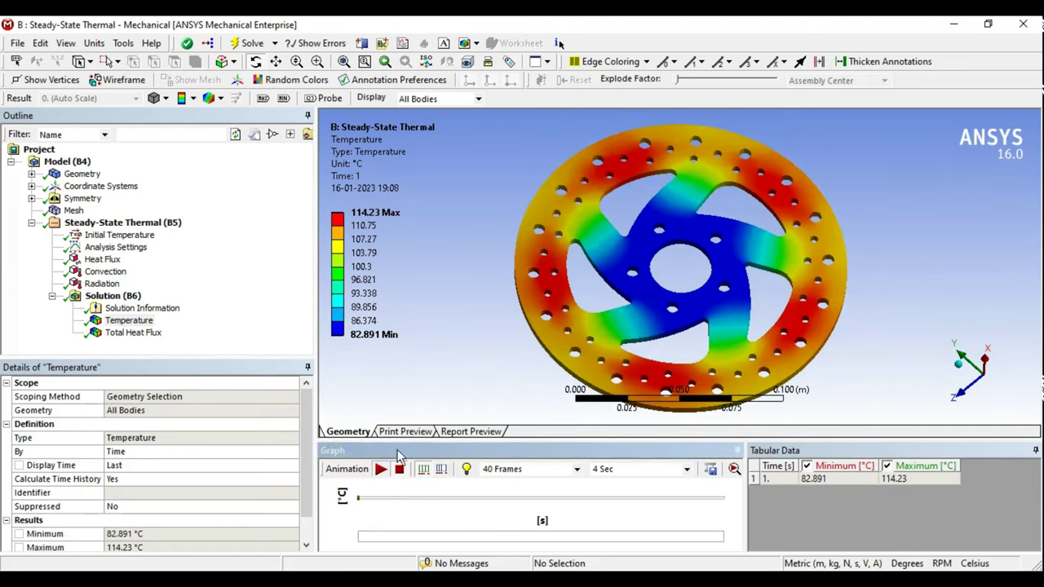
pyautogui.click(380, 469)
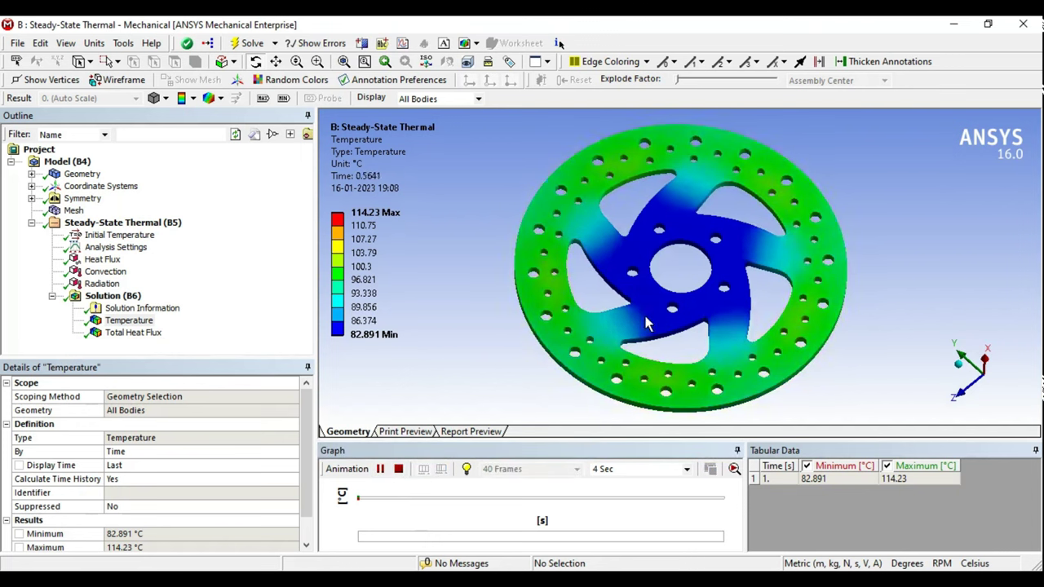
pyautogui.click(399, 469)
# Step: Run the animation once more, check Total Heat Flux (max 1.0808e5 W/m²), then return to Temperature
pyautogui.click(31, 199)
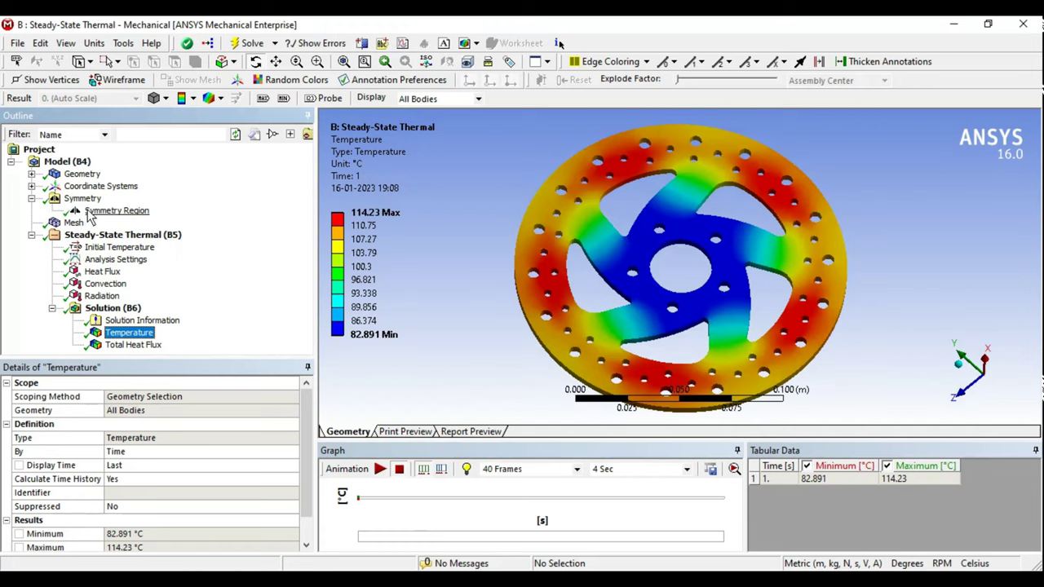
pyautogui.moveTo(539, 245)
pyautogui.mouseDown(button='middle')
pyautogui.moveTo(632, 191)
pyautogui.moveTo(674, 194)
pyautogui.mouseUp(button='middle')
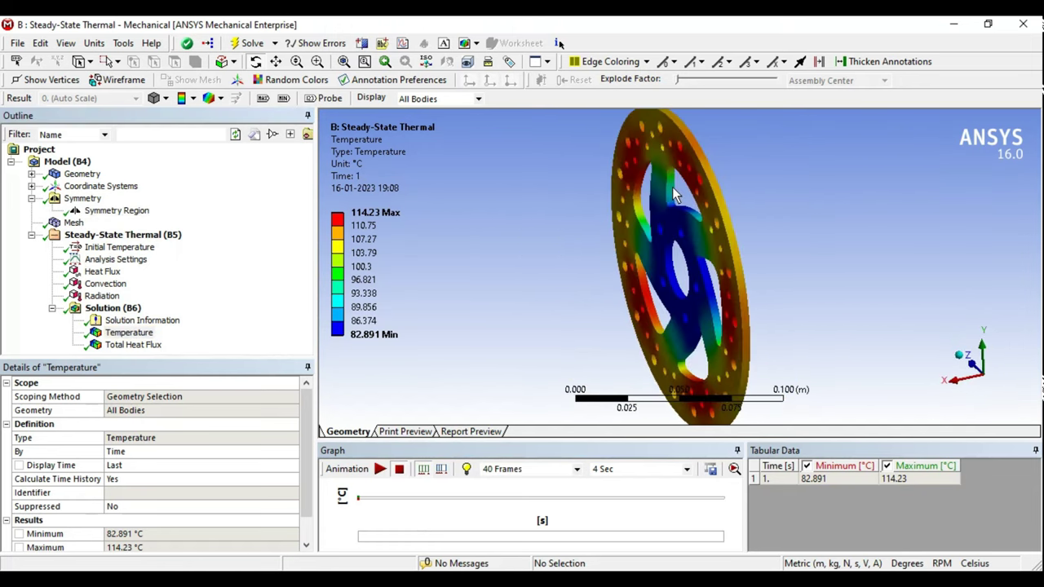
pyautogui.moveTo(625, 258); pyautogui.dragTo(548, 386, button='middle')
pyautogui.click(388, 472)
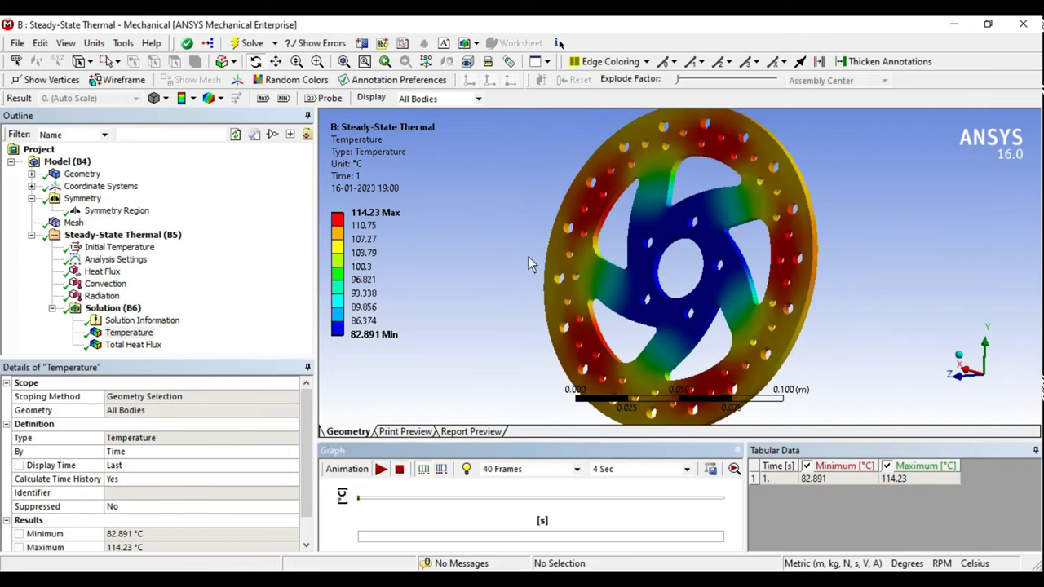
pyautogui.moveTo(547, 263)
pyautogui.mouseDown(button='middle')
pyautogui.moveTo(692, 275)
pyautogui.moveTo(750, 252)
pyautogui.moveTo(802, 298)
pyautogui.mouseUp(button='middle')
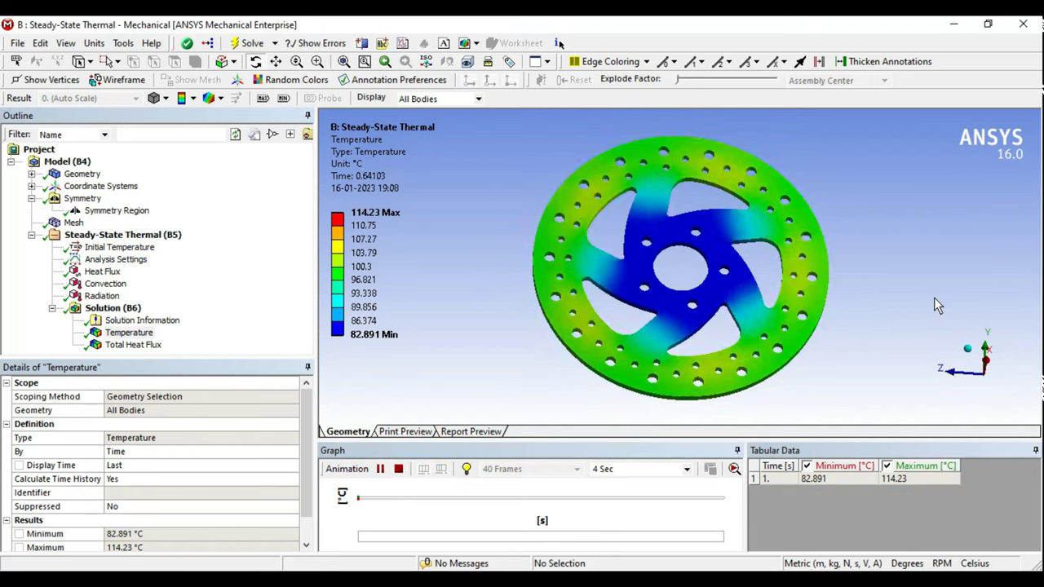
pyautogui.click(398, 469)
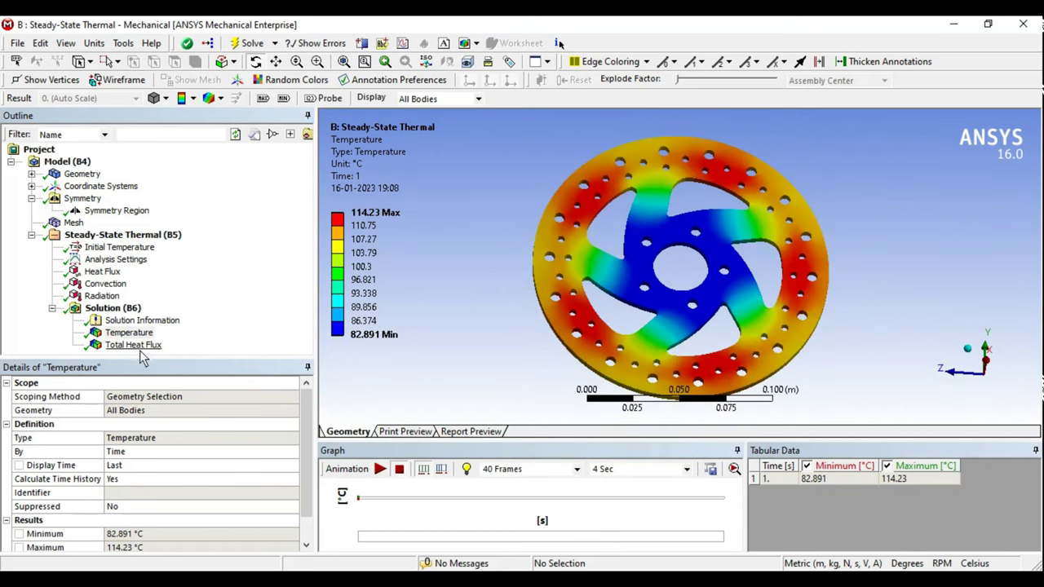
pyautogui.click(133, 345)
pyautogui.moveTo(488, 292)
pyautogui.mouseDown(button='middle')
pyautogui.moveTo(607, 331)
pyautogui.moveTo(614, 284)
pyautogui.mouseUp(button='middle')
pyautogui.click(129, 332)
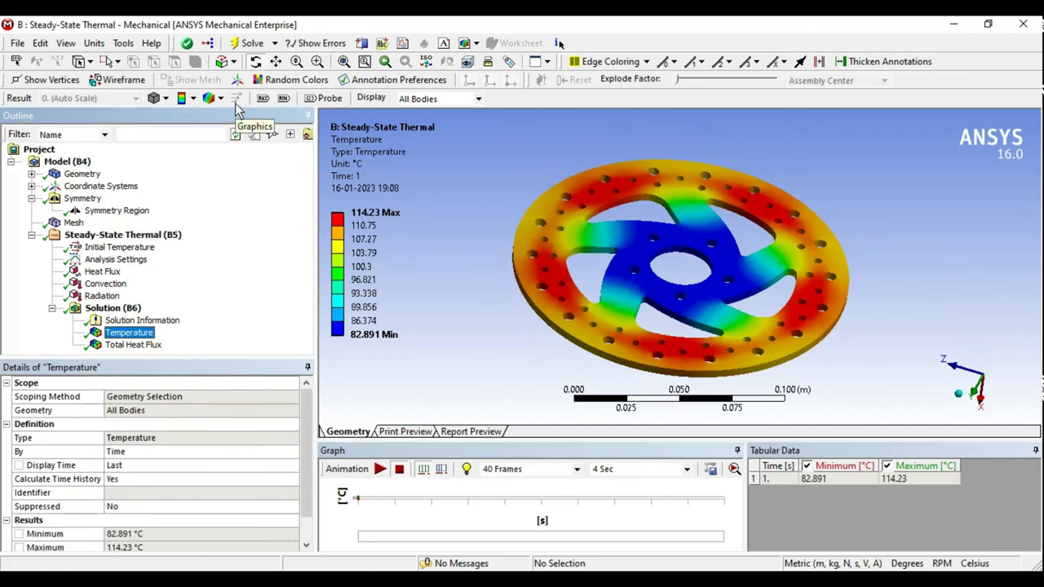
# Step: Show the Total Heat Flux result with longer vectors and inspect them around the disc
pyautogui.press('Down')
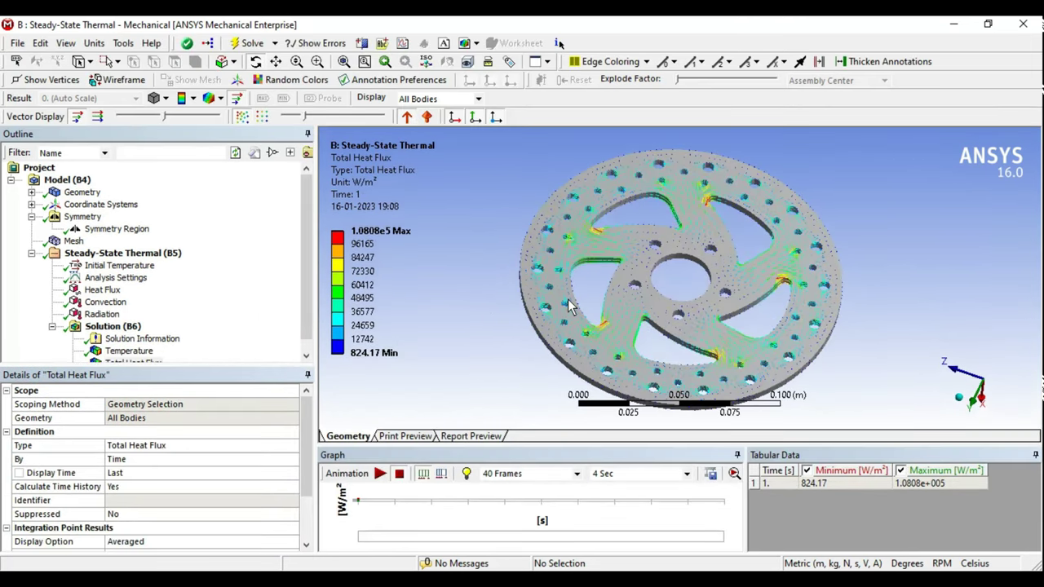
pyautogui.moveTo(170, 121)
pyautogui.mouseDown()
pyautogui.moveTo(166, 114)
pyautogui.moveTo(186, 114)
pyautogui.mouseUp()
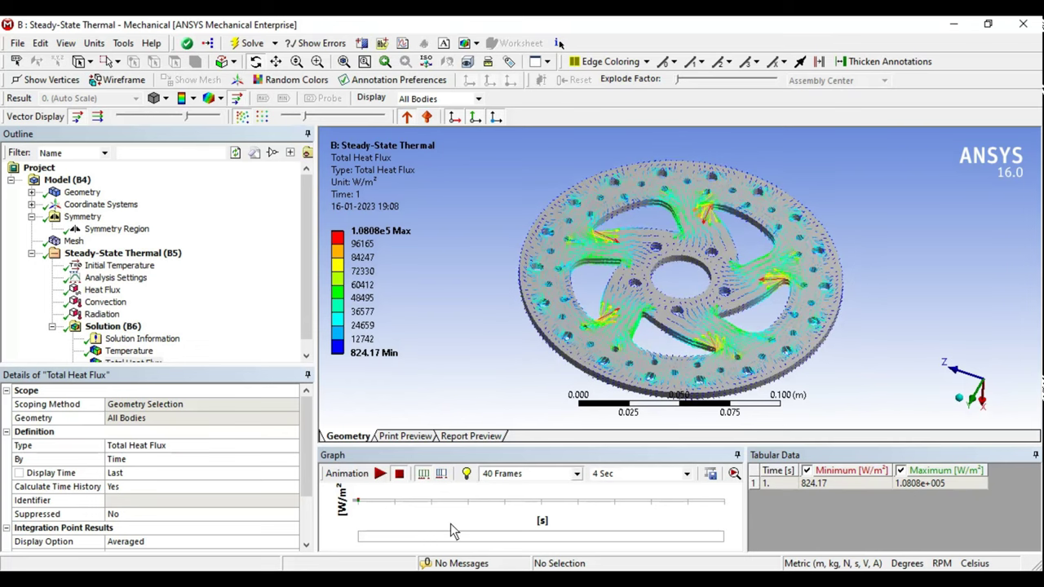
pyautogui.scroll(2, 696, 317)
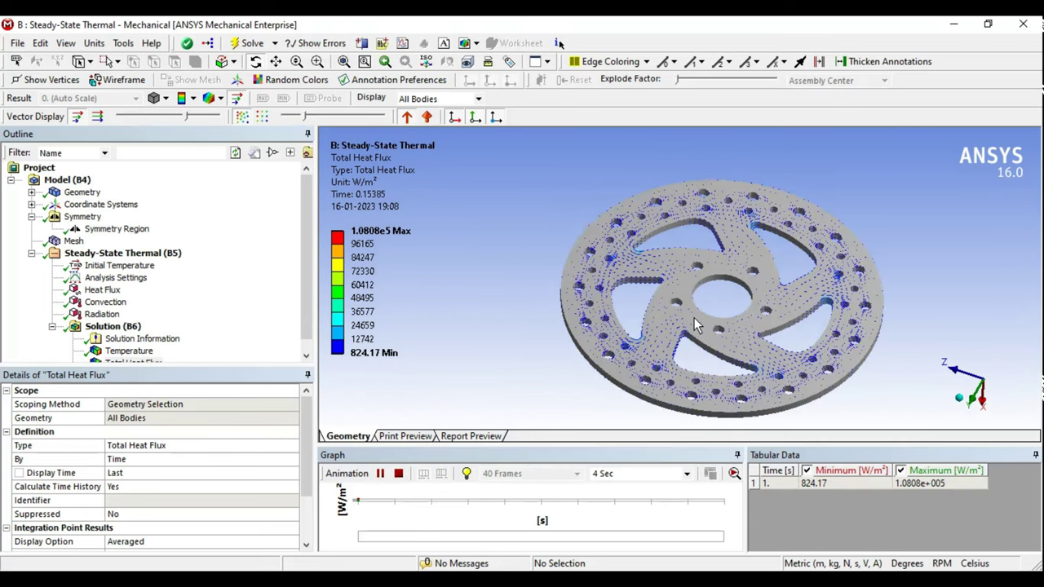
pyautogui.scroll(3, 699, 317)
pyautogui.scroll(2, 697, 322)
pyautogui.scroll(2, 696, 324)
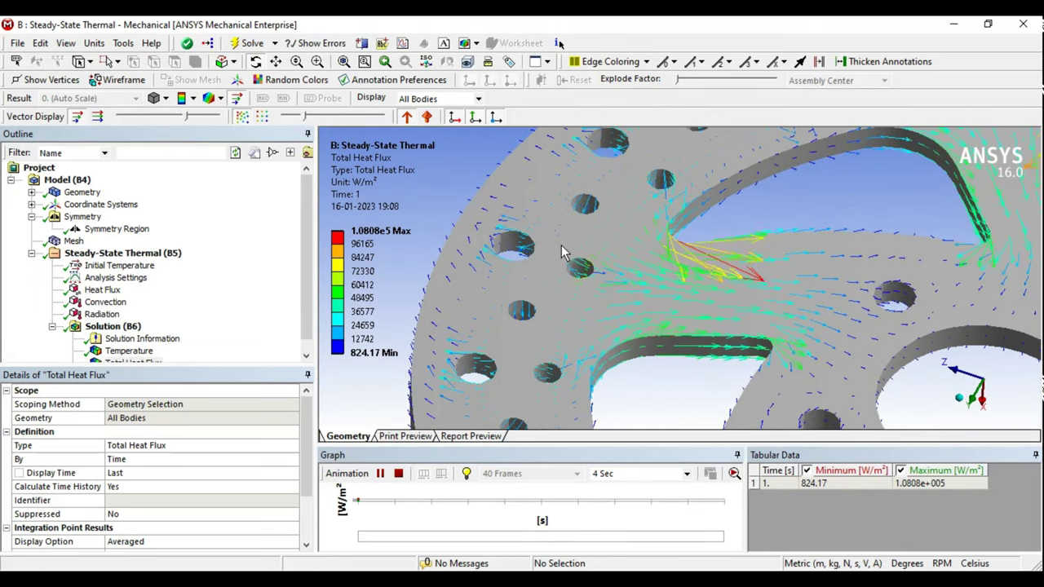
pyautogui.moveTo(561, 245)
pyautogui.mouseDown(button='middle')
pyautogui.moveTo(587, 228)
pyautogui.moveTo(560, 265)
pyautogui.moveTo(665, 354)
pyautogui.mouseUp(button='middle')
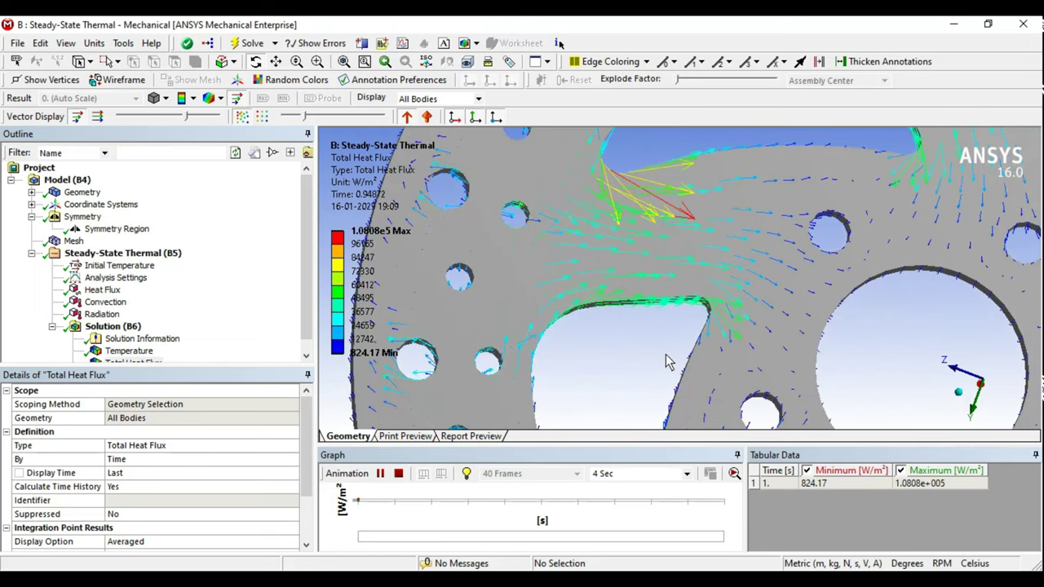
pyautogui.scroll(3, 694, 264)
pyautogui.keyDown('ctrl'); pyautogui.moveTo(694, 264); pyautogui.dragTo(518, 297, button='middle'); pyautogui.keyUp('ctrl')
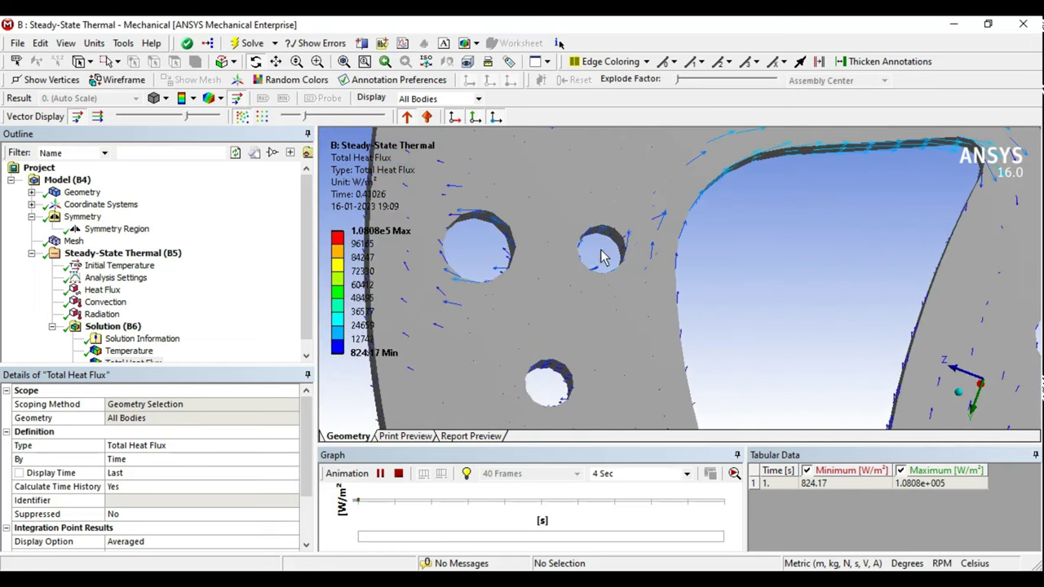
pyautogui.scroll(-2, 551, 371)
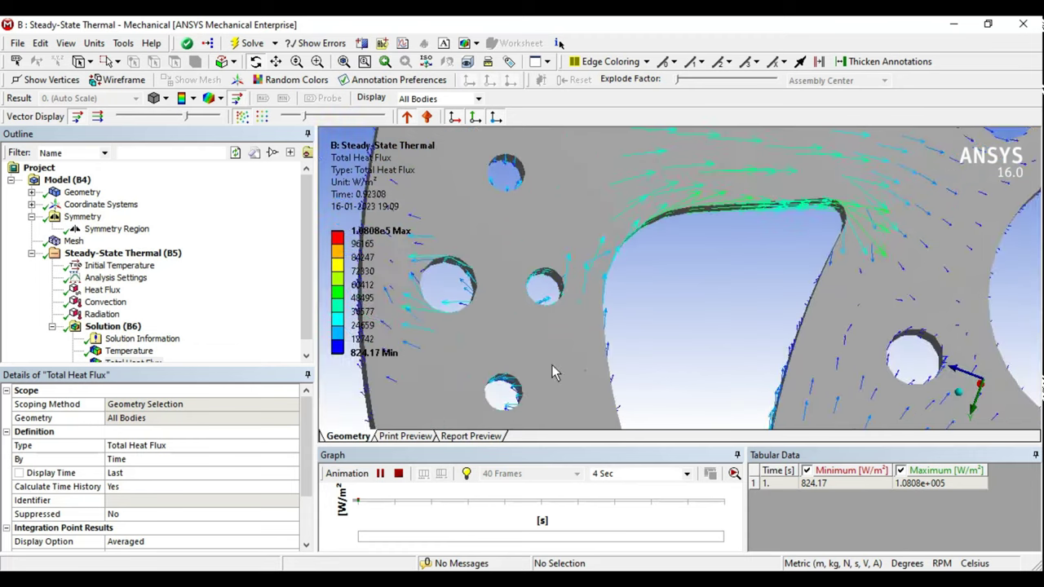
pyautogui.keyDown('ctrl'); pyautogui.moveTo(552, 364); pyautogui.dragTo(700, 325, button='middle'); pyautogui.keyUp('ctrl')
pyautogui.moveTo(748, 254)
pyautogui.keyDown('ctrl'); pyautogui.mouseDown(button='middle')
pyautogui.moveTo(680, 388)
pyautogui.moveTo(614, 425)
pyautogui.mouseUp(button='middle'); pyautogui.keyUp('ctrl')
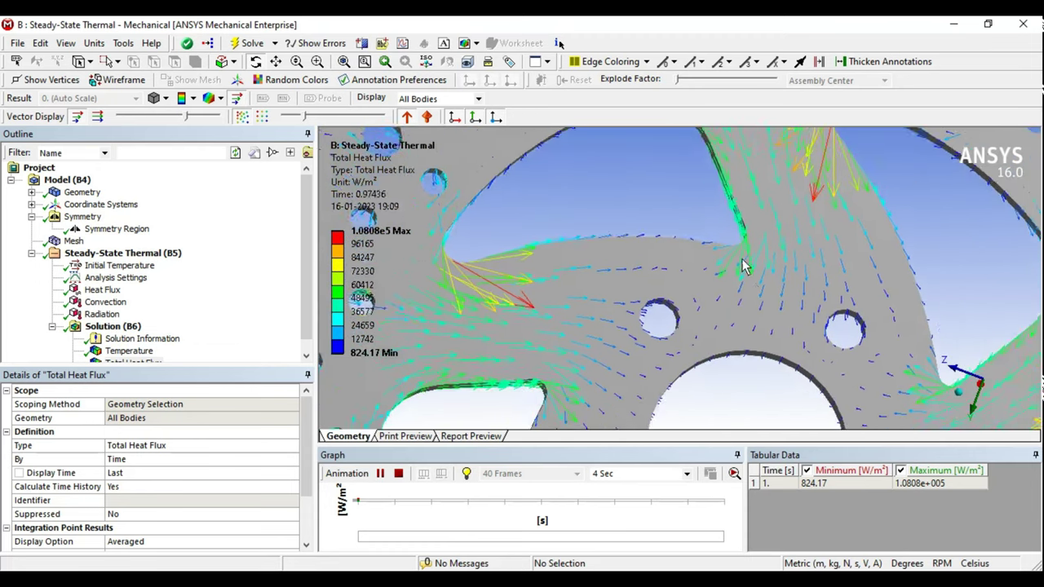
pyautogui.scroll(-2, 745, 266)
pyautogui.scroll(-2, 742, 243)
pyautogui.keyDown('ctrl'); pyautogui.moveTo(751, 291); pyautogui.dragTo(703, 276, button='middle'); pyautogui.keyUp('ctrl')
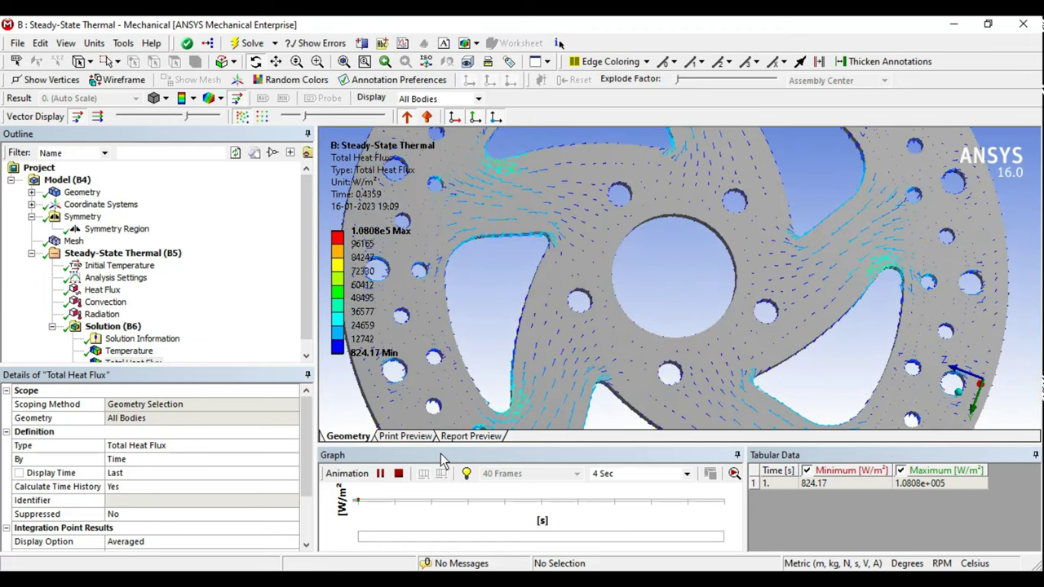
# Step: Stop the heat-flux animation and display shorter, uniform-length heat-flux arrows
pyautogui.click(398, 473)
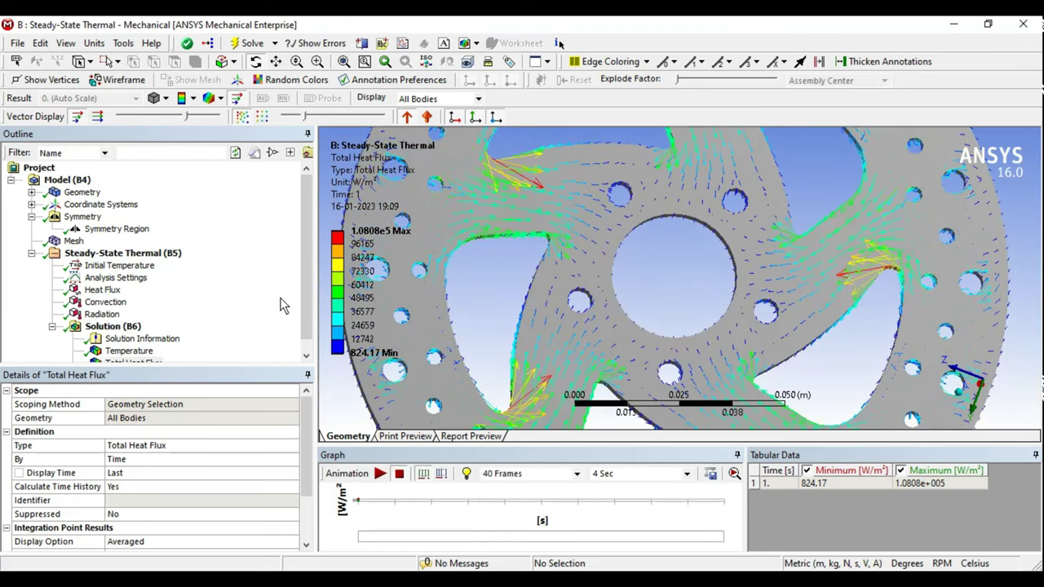
pyautogui.click(97, 117)
pyautogui.moveTo(186, 117); pyautogui.dragTo(155, 117)
pyautogui.scroll(-3, 525, 251)
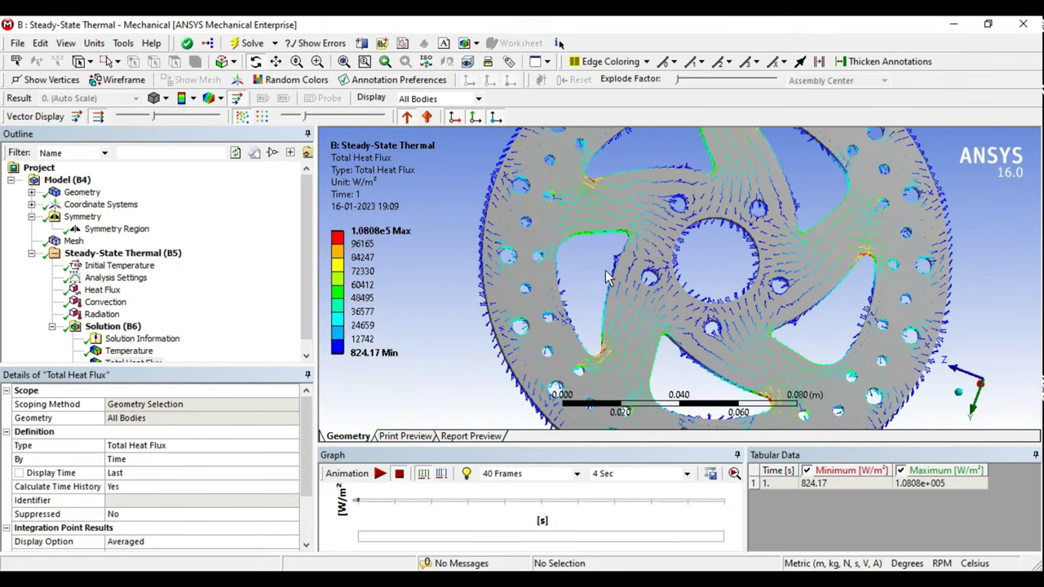
pyautogui.scroll(2, 628, 325)
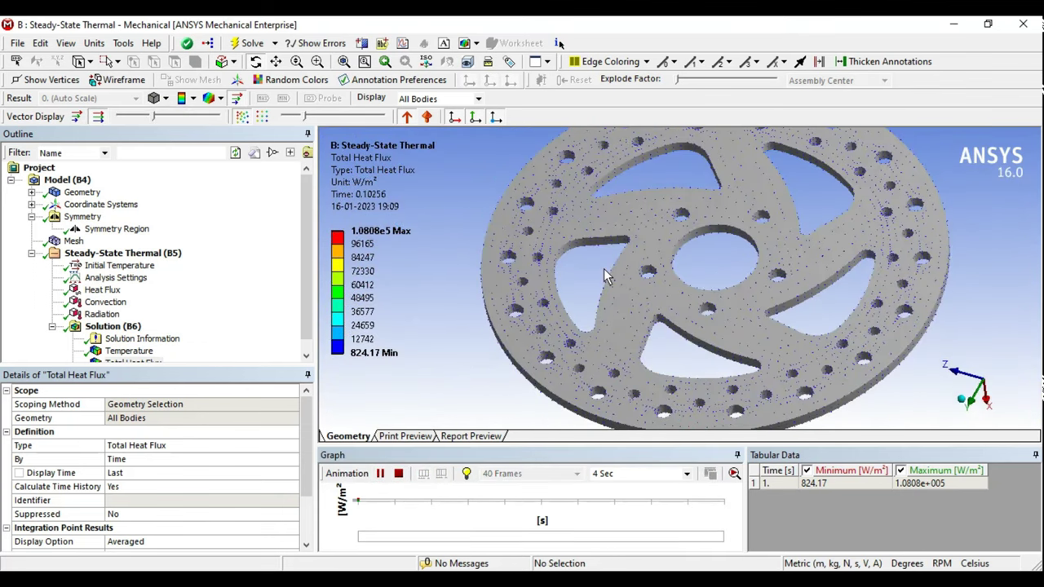
pyautogui.scroll(2, 640, 328)
pyautogui.scroll(2, 653, 333)
pyautogui.scroll(2, 665, 337)
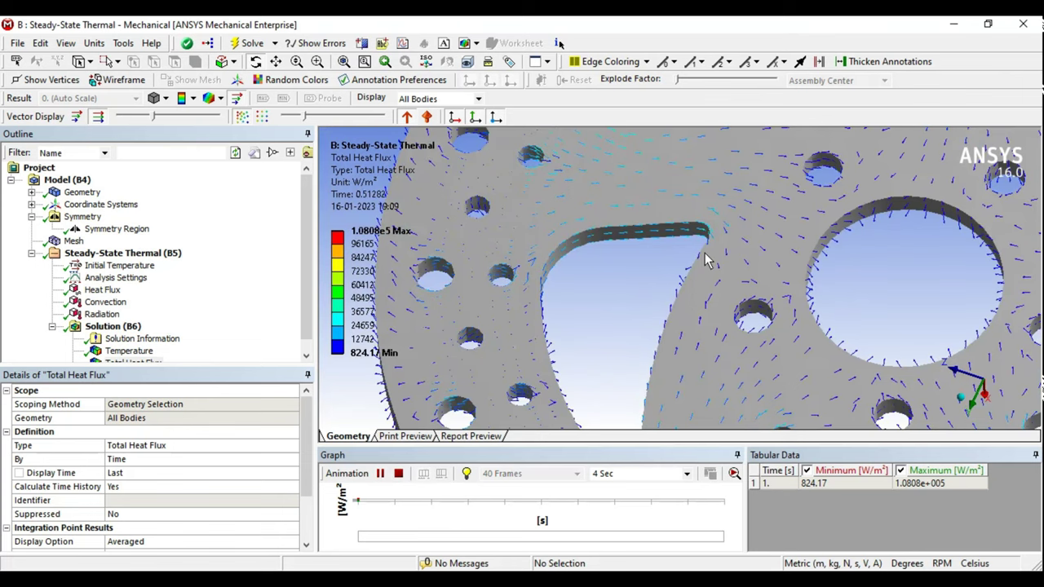
pyautogui.keyDown('ctrl'); pyautogui.moveTo(708, 259); pyautogui.dragTo(657, 353, button='middle'); pyautogui.keyUp('ctrl')
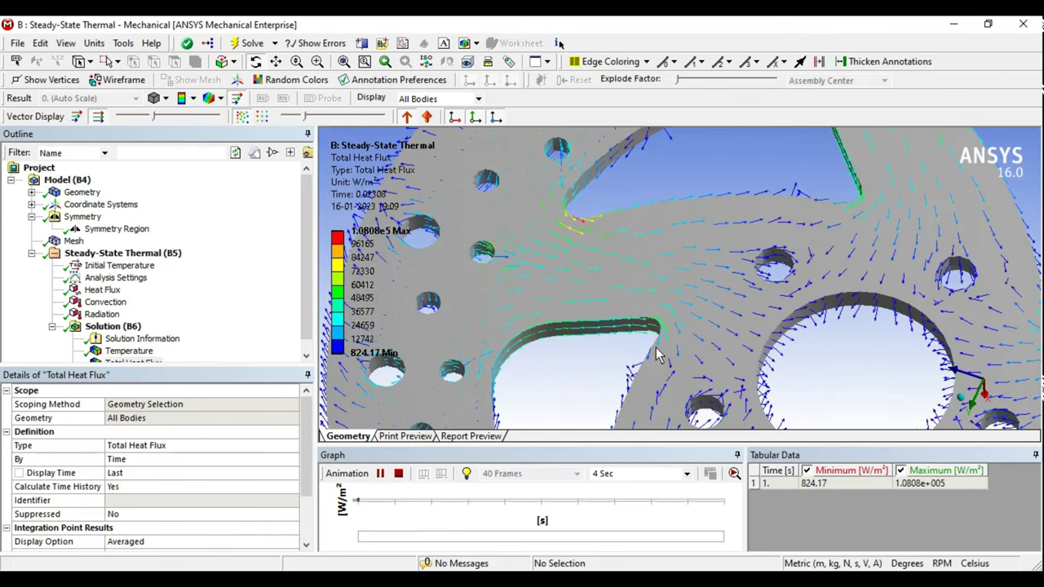
pyautogui.scroll(-3, 612, 257)
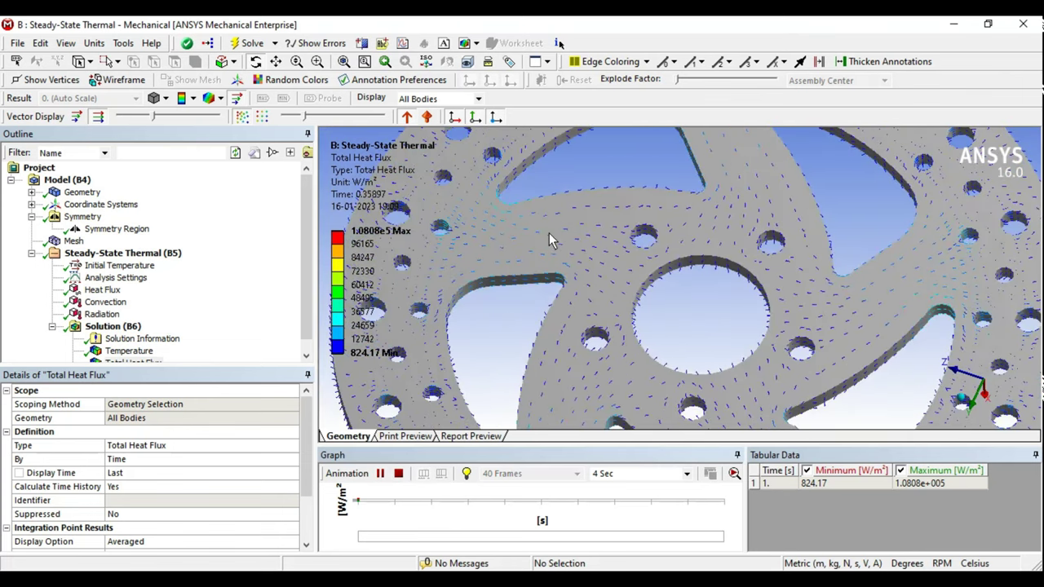
pyautogui.scroll(-1, 563, 242)
pyautogui.scroll(-2, 563, 241)
pyautogui.scroll(-1, 653, 277)
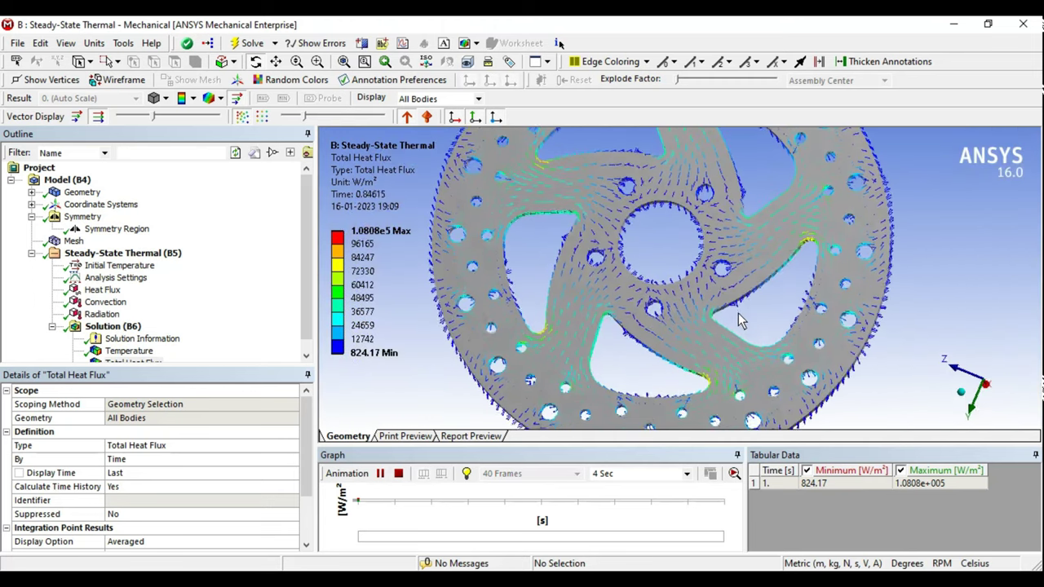
pyautogui.moveTo(738, 320)
pyautogui.mouseDown(button='middle')
pyautogui.moveTo(765, 298)
pyautogui.moveTo(701, 307)
pyautogui.mouseUp(button='middle')
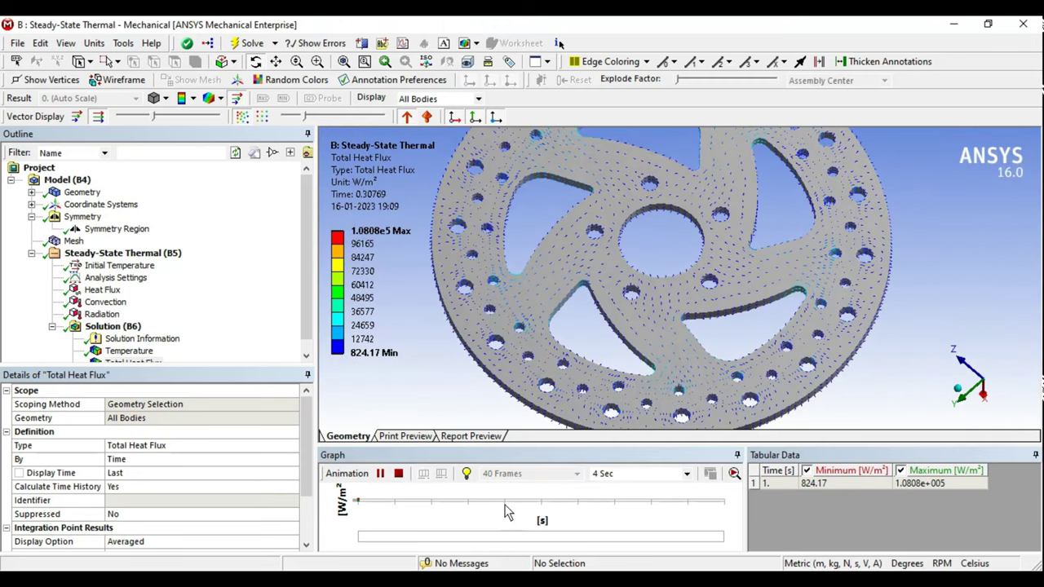
# Step: Pause the animation again and make the heat-flux arrows longer and denser, viewing the disc face-on
pyautogui.click(398, 473)
pyautogui.moveTo(587, 359)
pyautogui.mouseDown(button='middle')
pyautogui.moveTo(644, 341)
pyautogui.moveTo(585, 269)
pyautogui.mouseUp(button='middle')
pyautogui.click(161, 119)
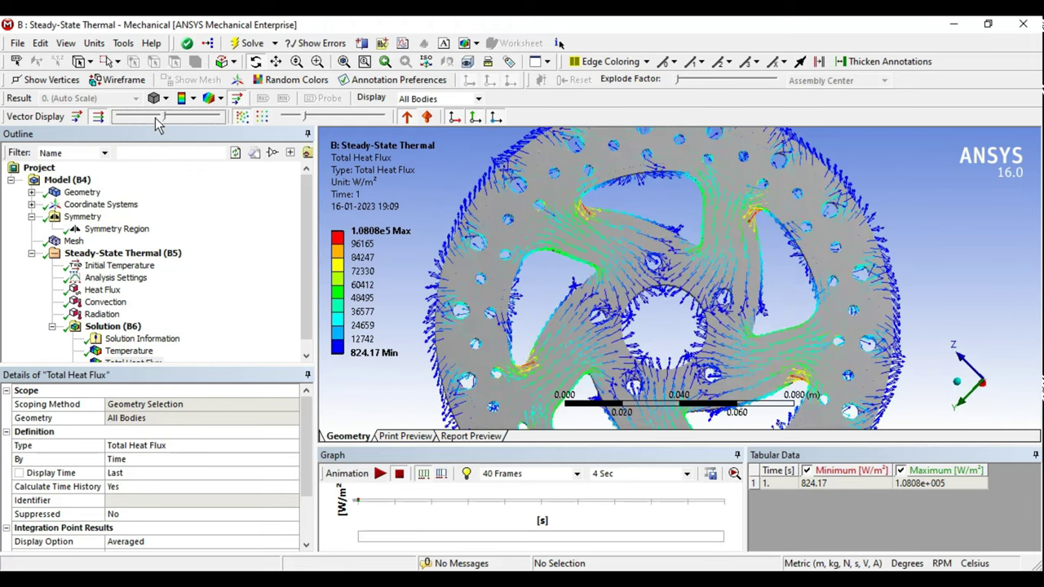
pyautogui.scroll(3, 626, 319)
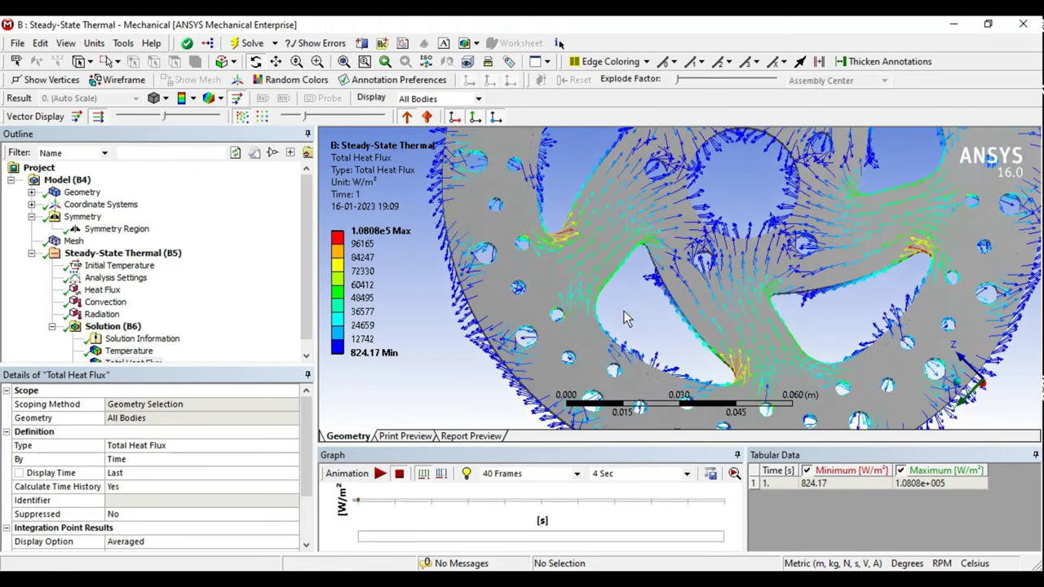
pyautogui.scroll(-1, 582, 318)
pyautogui.scroll(-1, 608, 315)
pyautogui.moveTo(618, 349); pyautogui.dragTo(720, 211, button='middle')
pyautogui.moveTo(667, 261); pyautogui.dragTo(584, 209, button='middle')
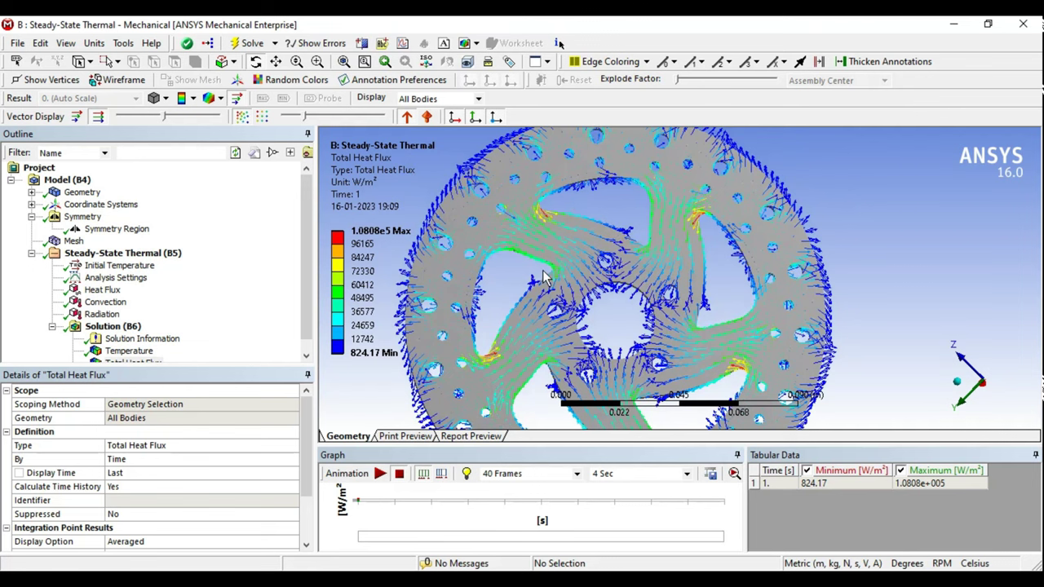
pyautogui.moveTo(545, 277); pyautogui.dragTo(635, 265, button='middle')
pyautogui.scroll(-2, 709, 349)
pyautogui.moveTo(709, 349); pyautogui.dragTo(571, 289, button='middle')
# Step: Display the Temperature result (82.891 °C hub to 114.23 °C ring) and adjust the view
pyautogui.click(130, 351)
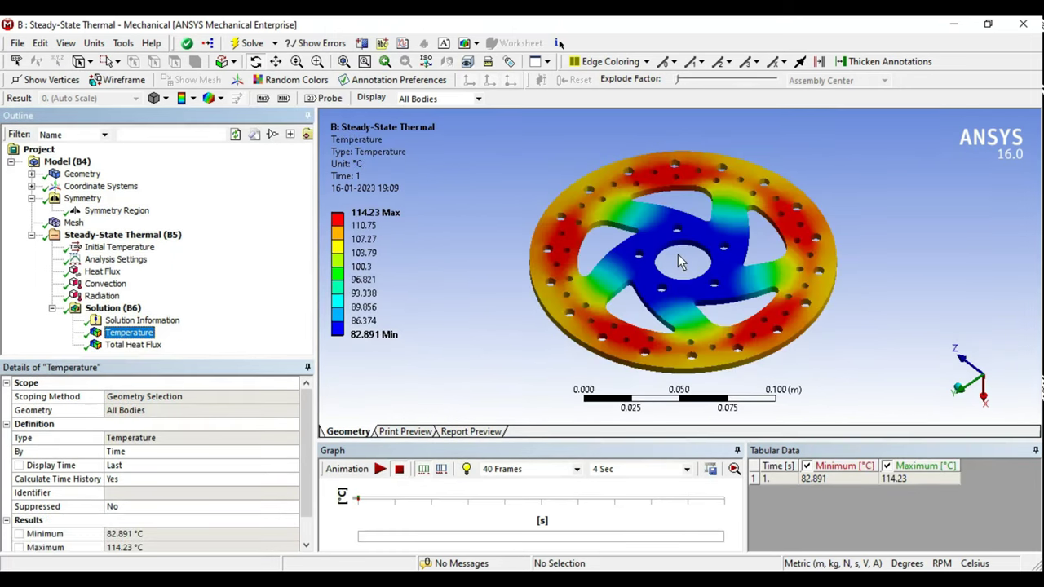
pyautogui.moveTo(644, 282)
pyautogui.mouseDown(button='middle')
pyautogui.moveTo(668, 270)
pyautogui.moveTo(703, 284)
pyautogui.mouseUp(button='middle')
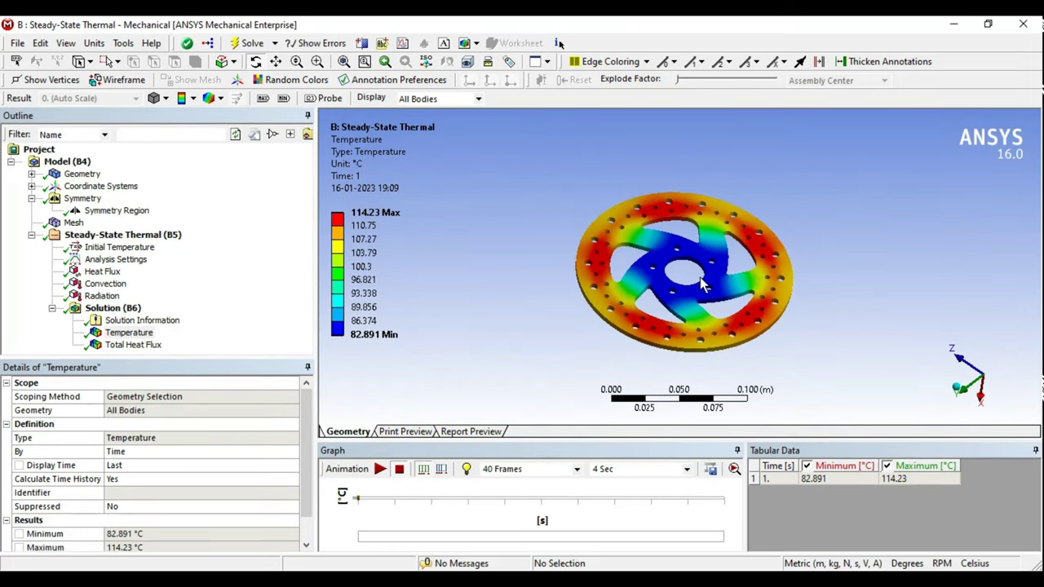
pyautogui.scroll(2, 763, 285)
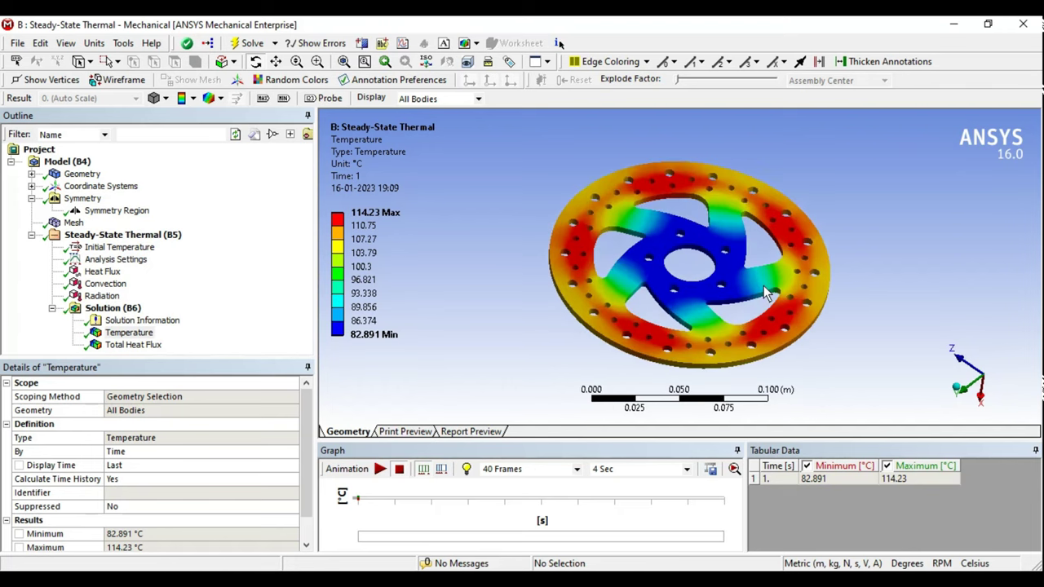
pyautogui.scroll(-1, 678, 284)
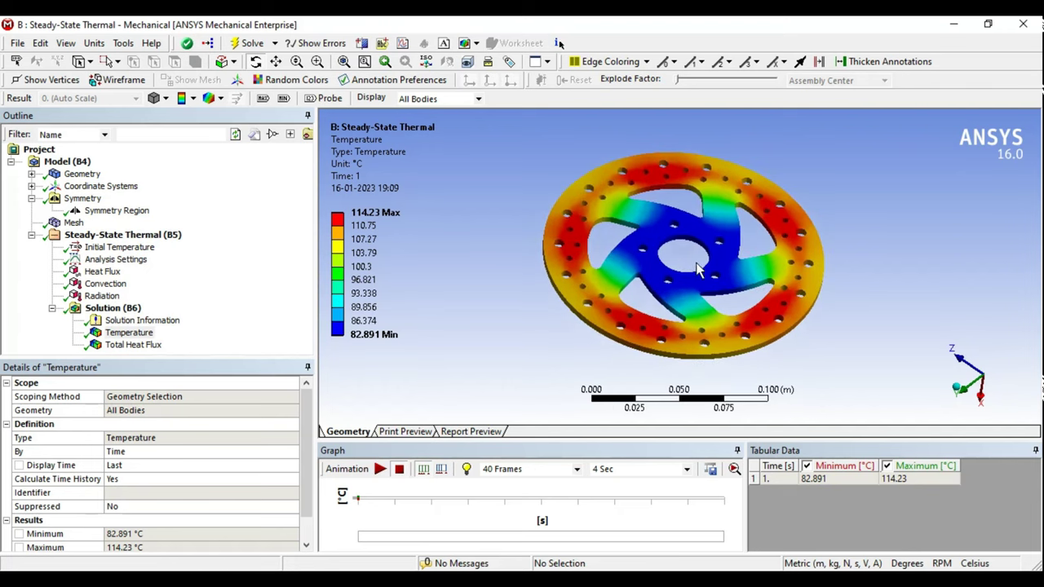
pyautogui.moveTo(698, 269); pyautogui.dragTo(691, 261, button='middle')
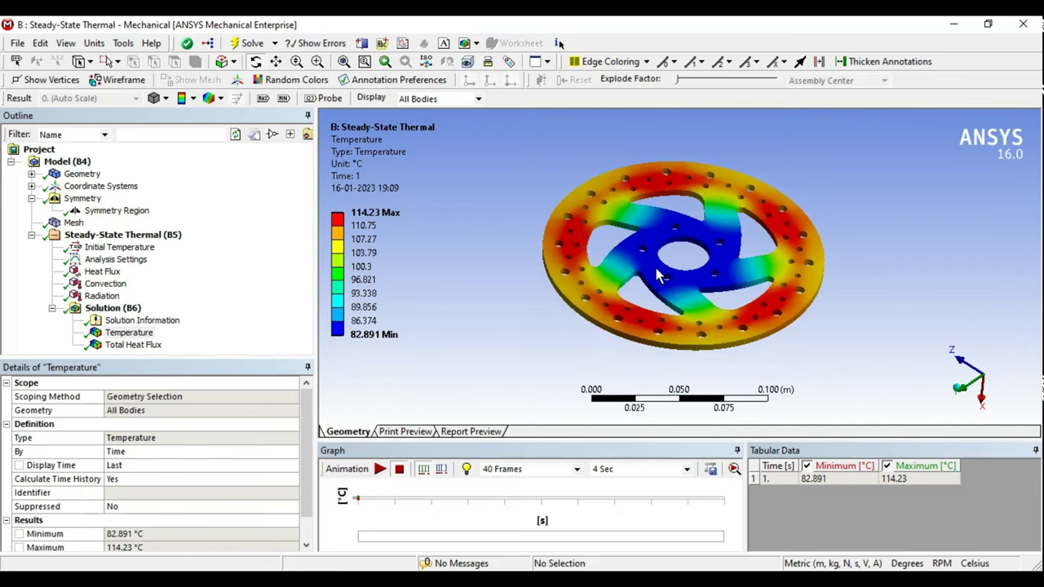
# Step: Add a new Steady-State Thermal system C to the project schematic
pyautogui.click(954, 25)
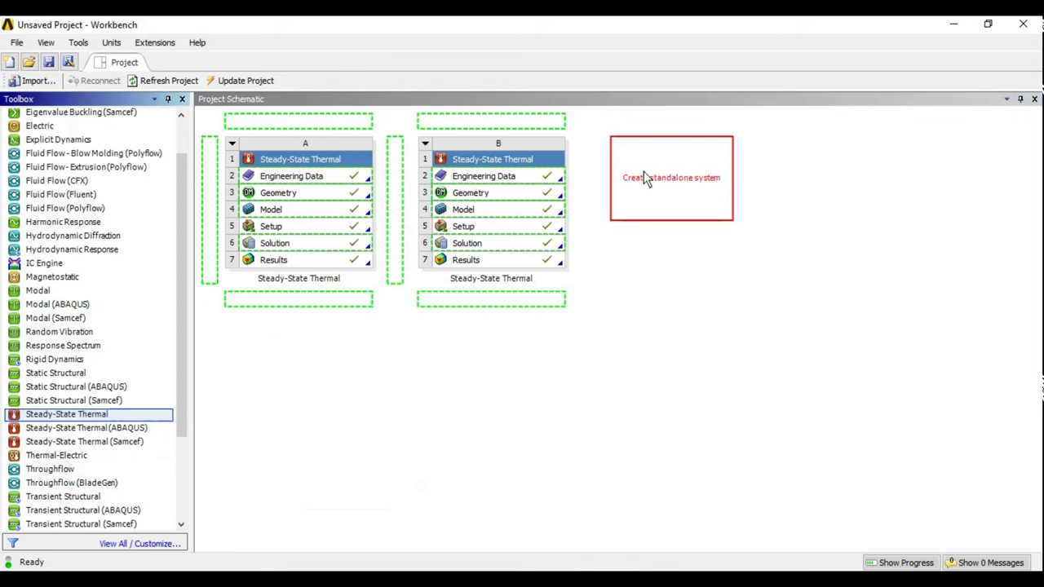
pyautogui.moveTo(74, 417); pyautogui.dragTo(644, 172)
pyautogui.click(684, 202)
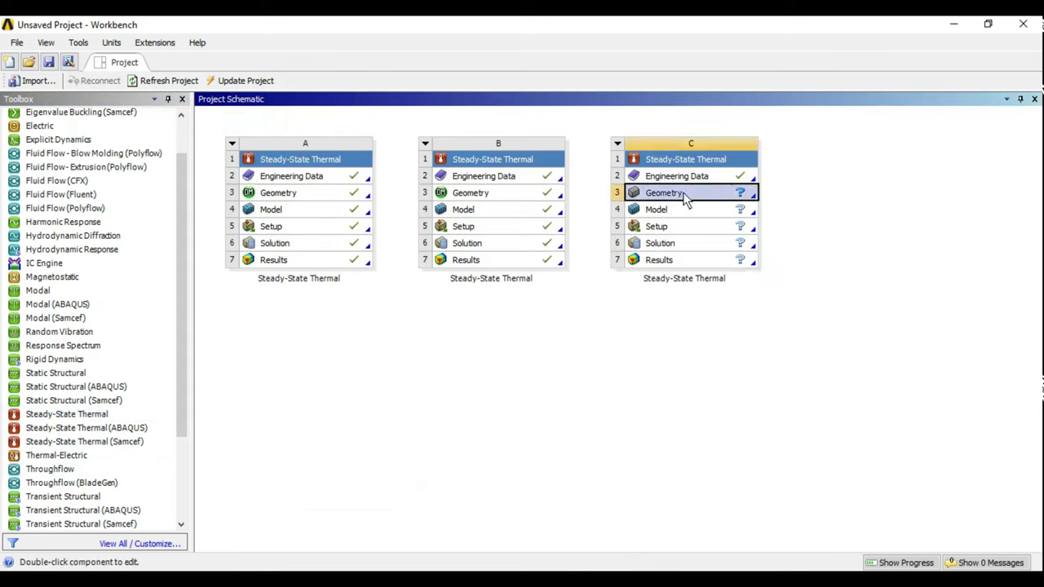
# Step: Import Disc brake 2.stp as system C's geometry and open it for editing
pyautogui.rightClick(685, 201)
pyautogui.moveTo(739, 239)
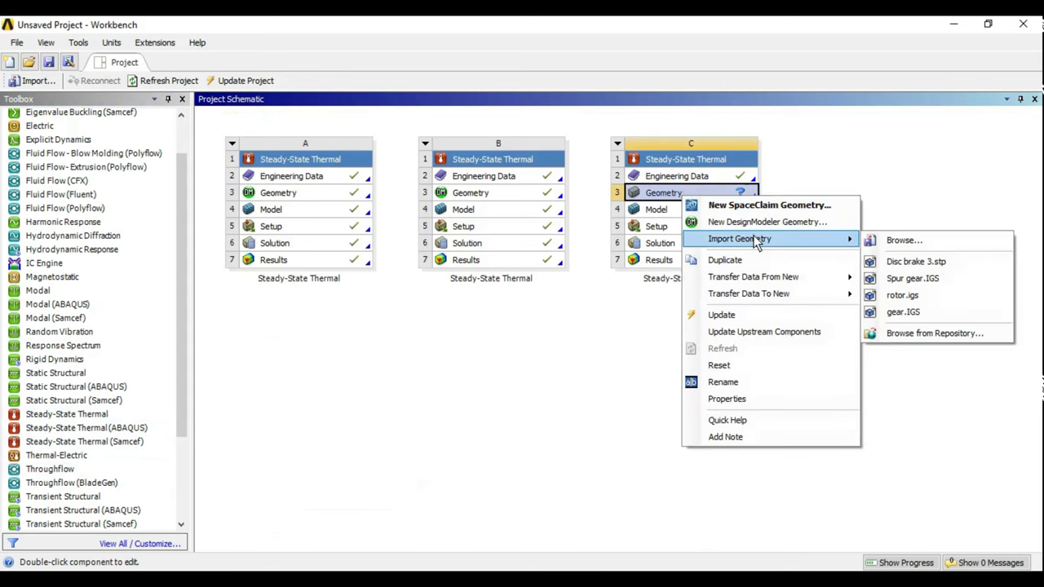
pyautogui.click(907, 242)
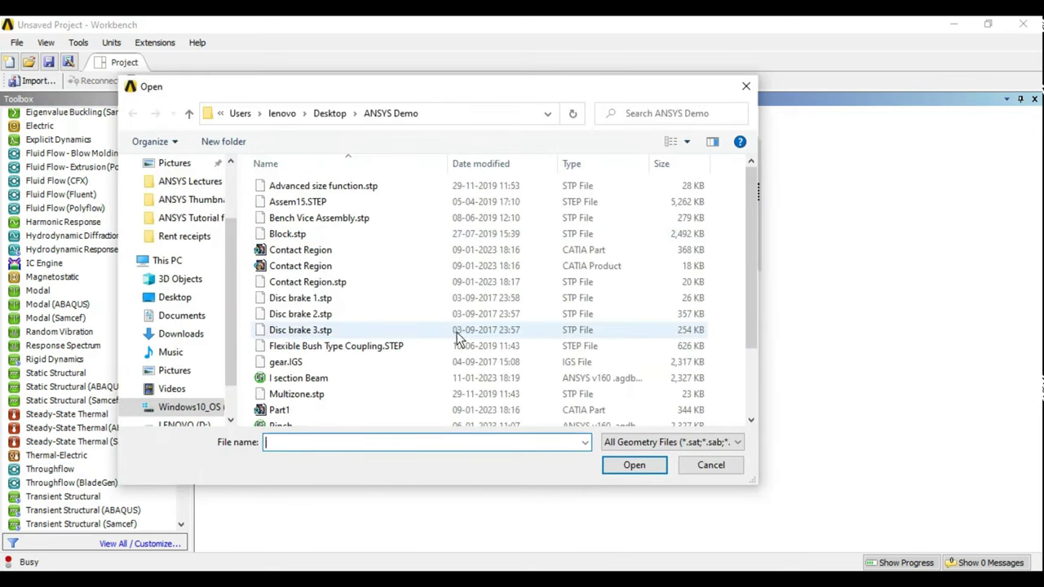
pyautogui.click(324, 316)
pyautogui.click(614, 470)
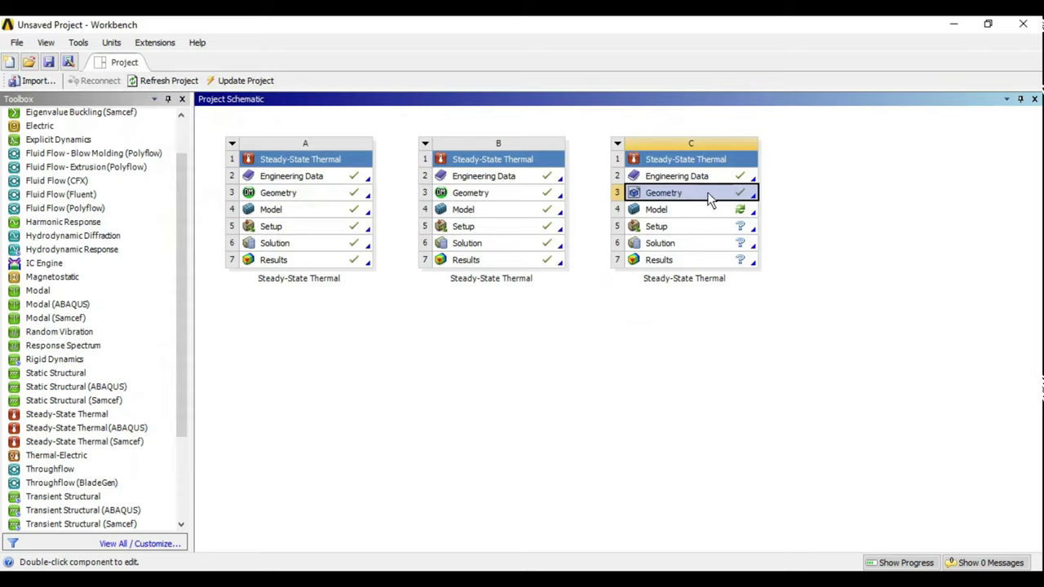
pyautogui.rightClick(700, 198)
pyautogui.click(746, 219)
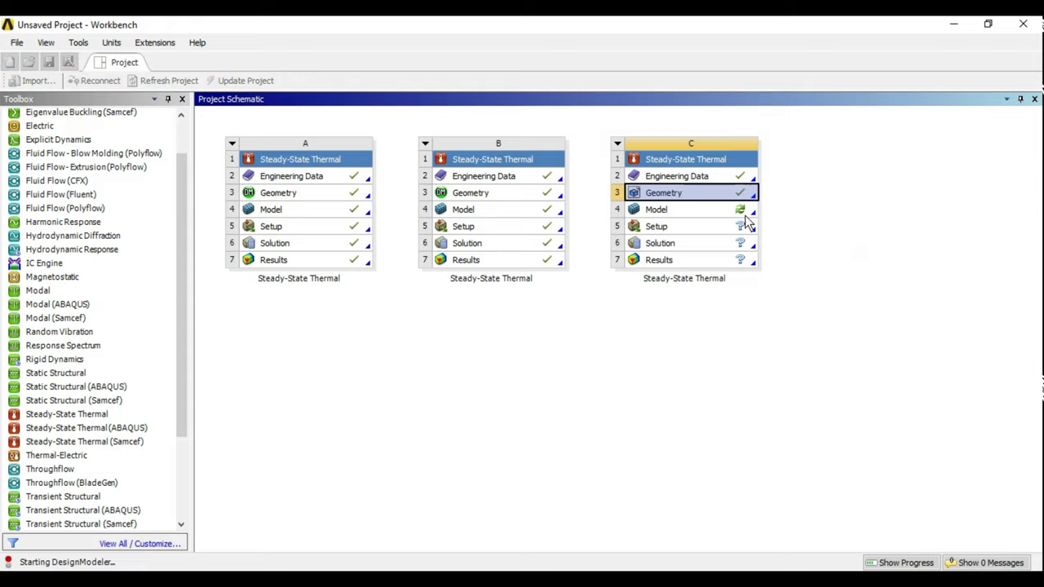
# Step: Set the Import1 operation to Add Material, generate it, and switch units to millimetres
pyautogui.click(231, 439)
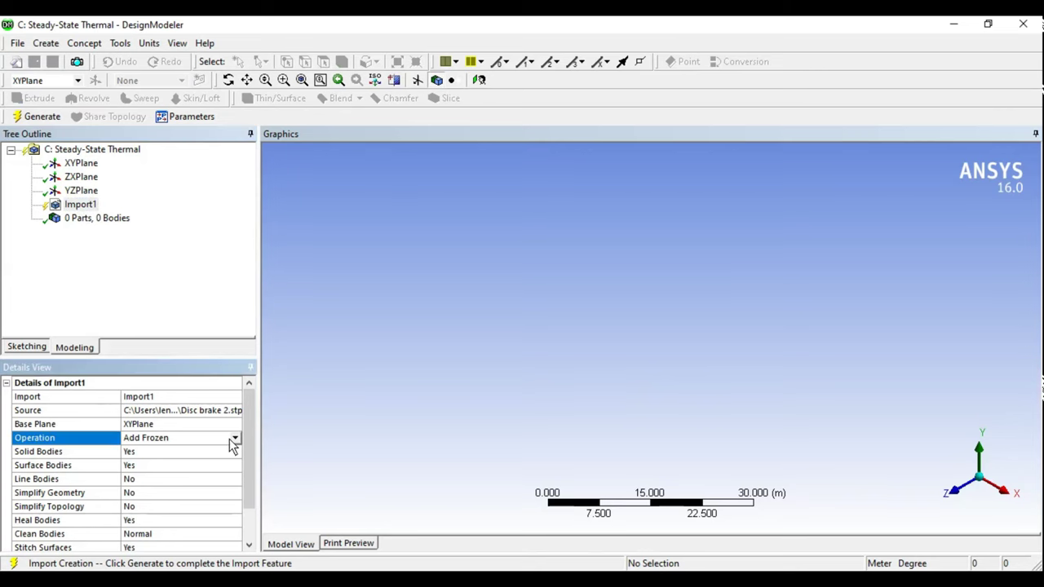
pyautogui.click(235, 439)
pyautogui.click(168, 464)
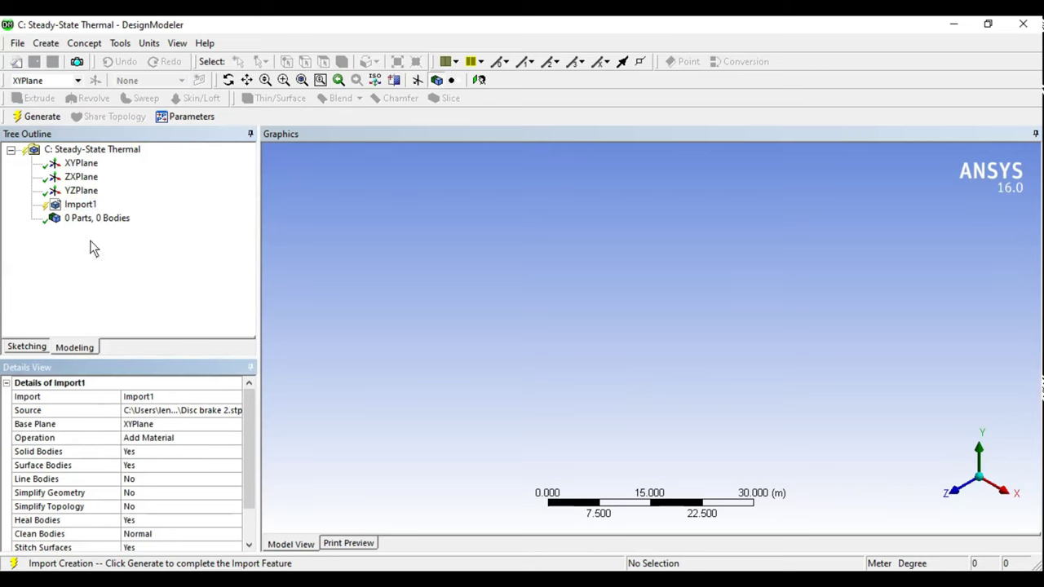
pyautogui.click(41, 117)
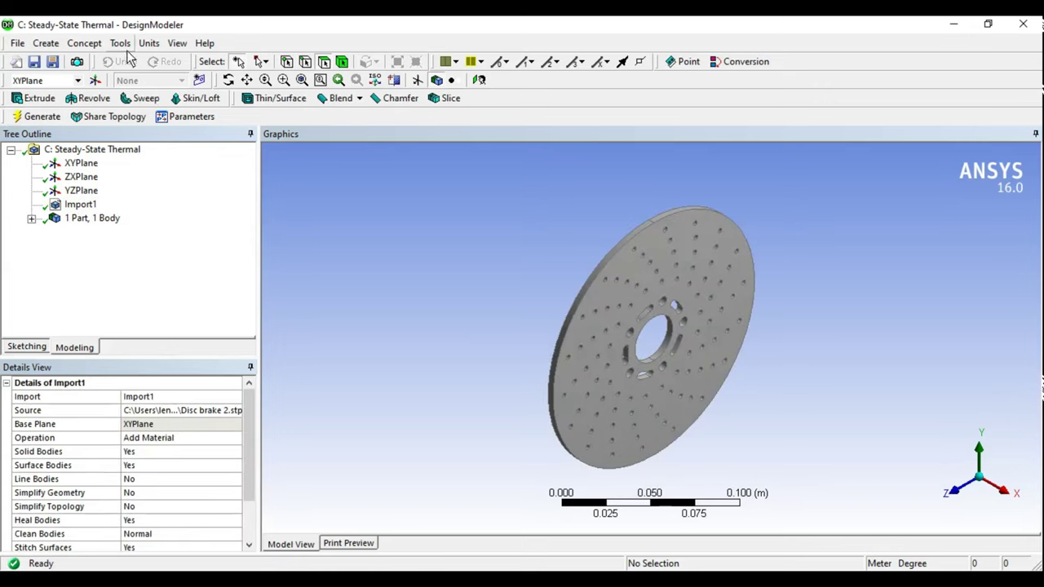
pyautogui.click(149, 43)
pyautogui.click(170, 93)
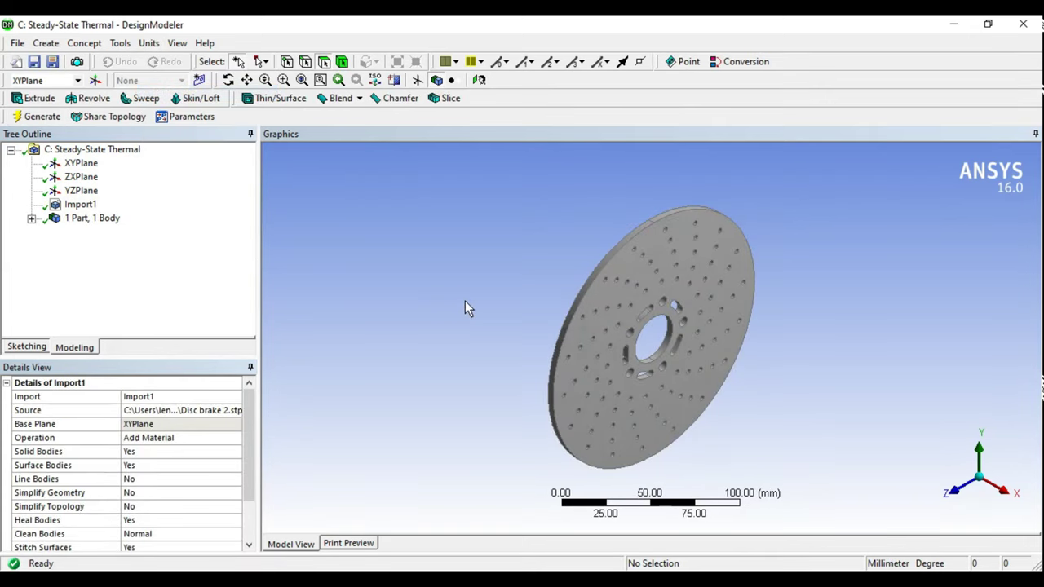
# Step: Orient the rotor to look straight at the YZ plane
pyautogui.moveTo(465, 301); pyautogui.dragTo(627, 291, button='middle')
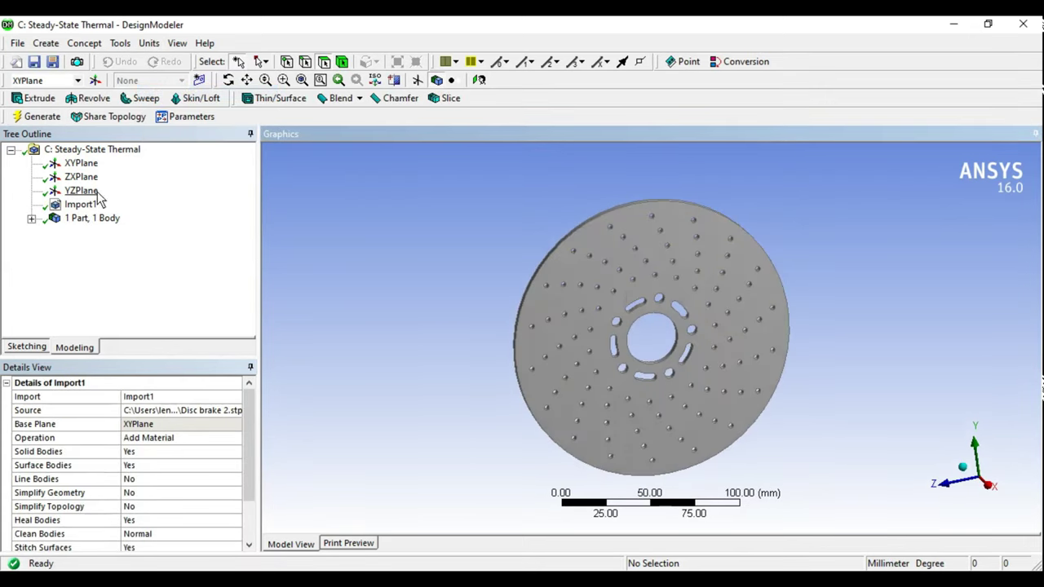
pyautogui.rightClick(97, 191)
pyautogui.click(108, 201)
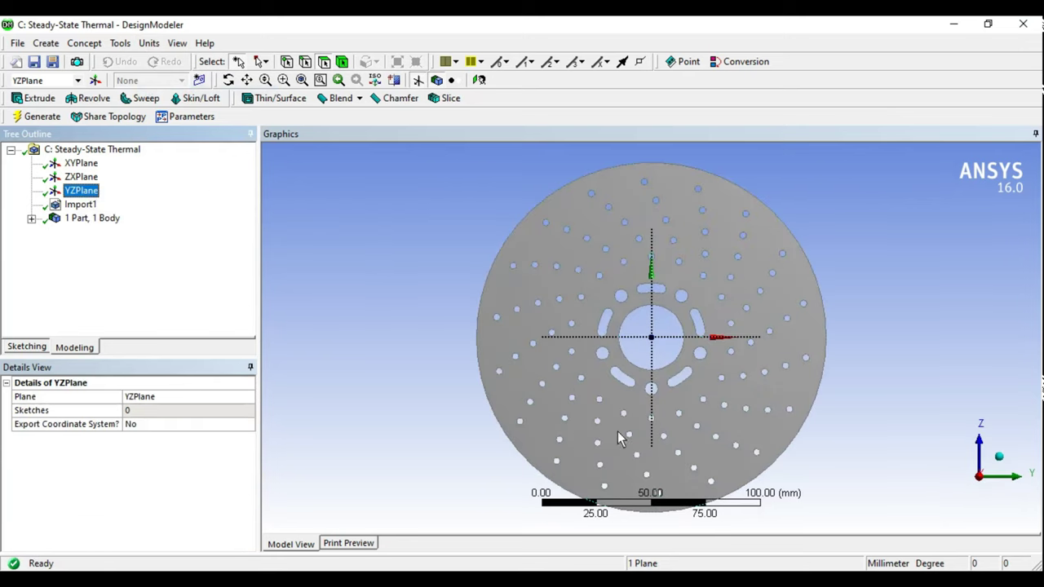
# Step: Compare with the first rotor's temperature results, then return to the drilled rotor geometry
pyautogui.click(534, 533)
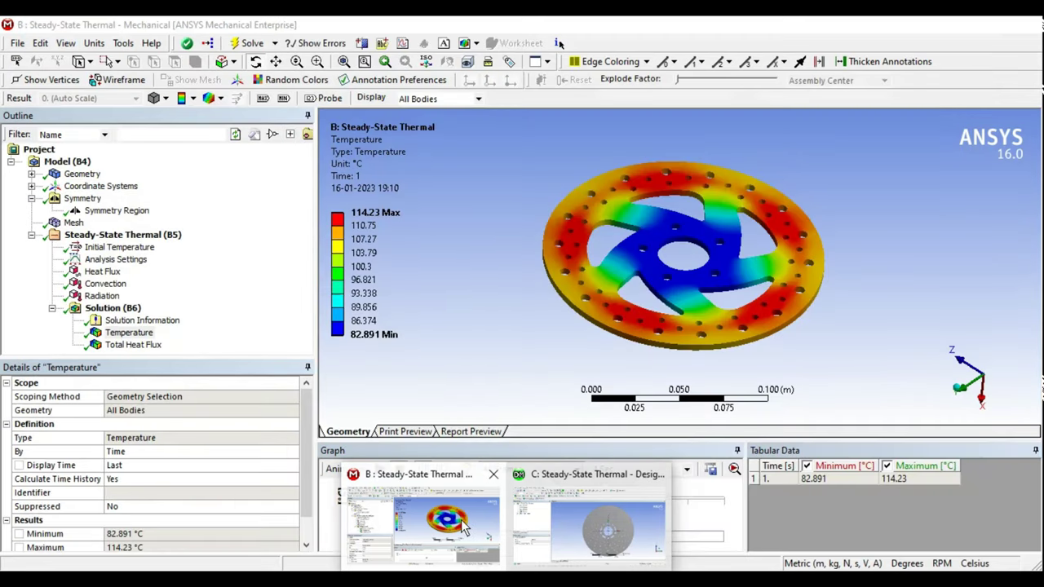
pyautogui.click(462, 527)
pyautogui.moveTo(624, 244); pyautogui.dragTo(628, 278, button='middle')
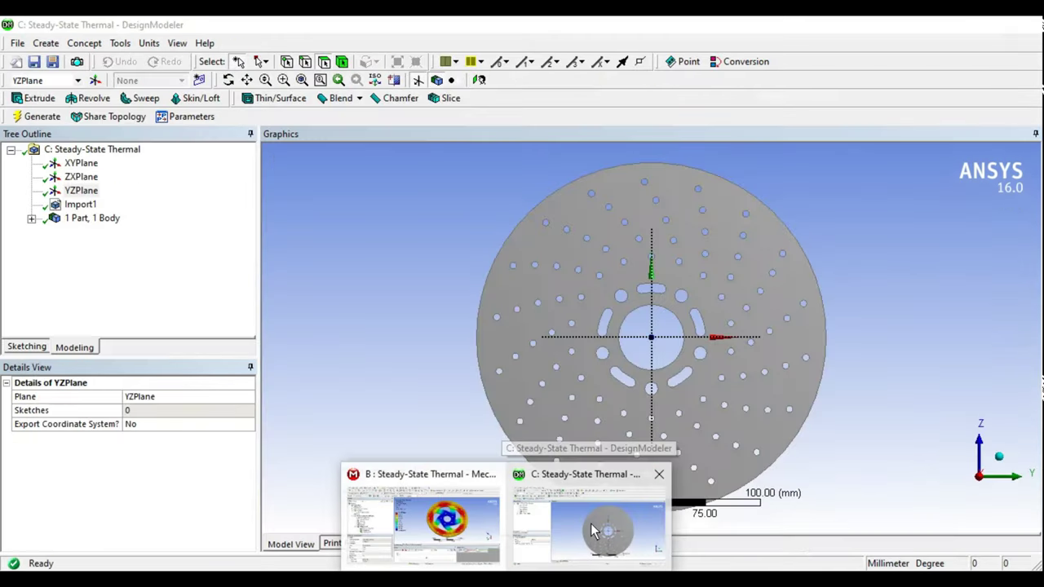
pyautogui.click(593, 531)
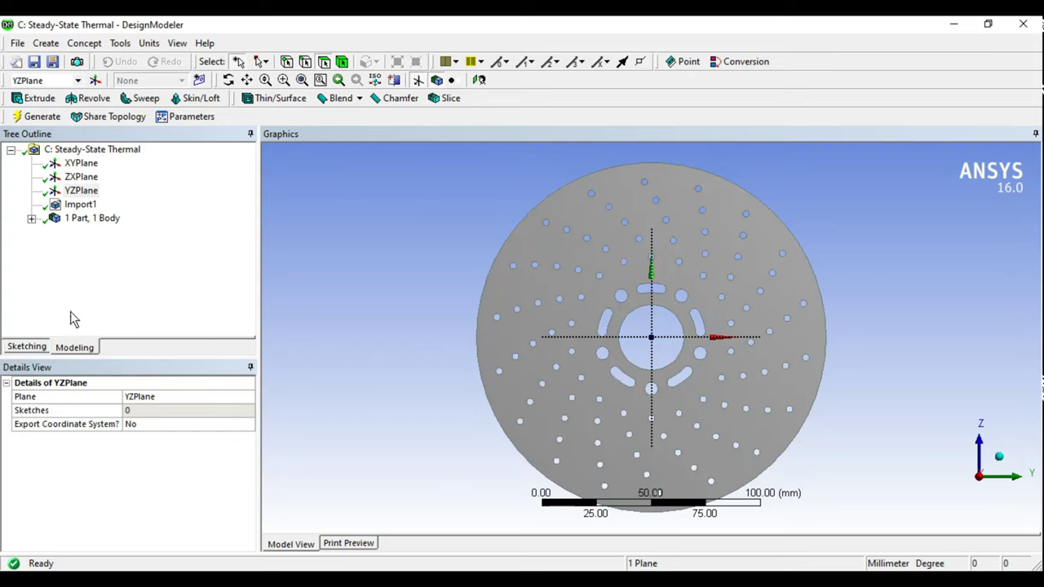
# Step: Sketch two concentric circles centred on the rotor face
pyautogui.click(39, 347)
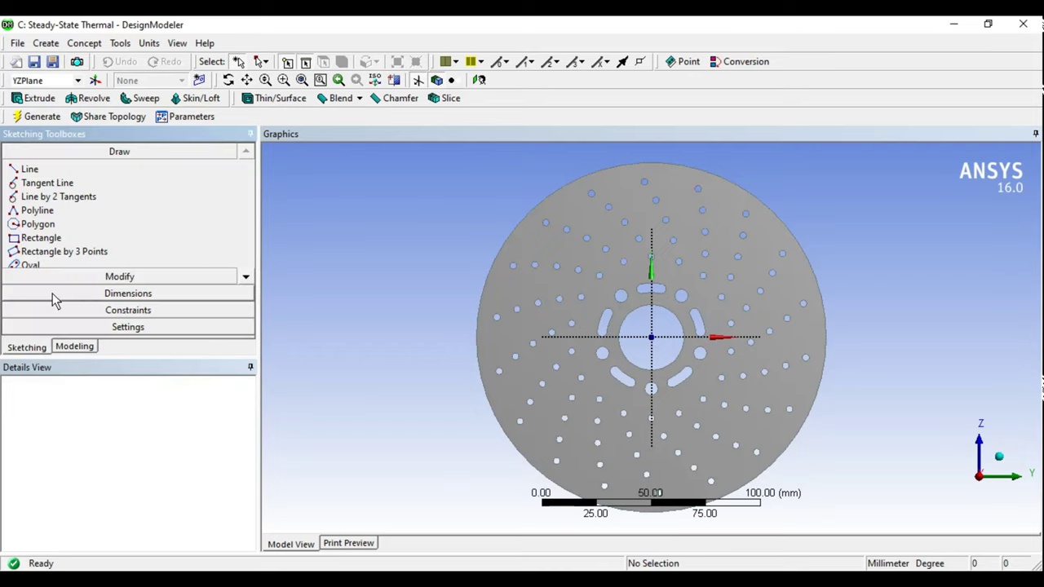
pyautogui.doubleClick(248, 280)
pyautogui.click(37, 251)
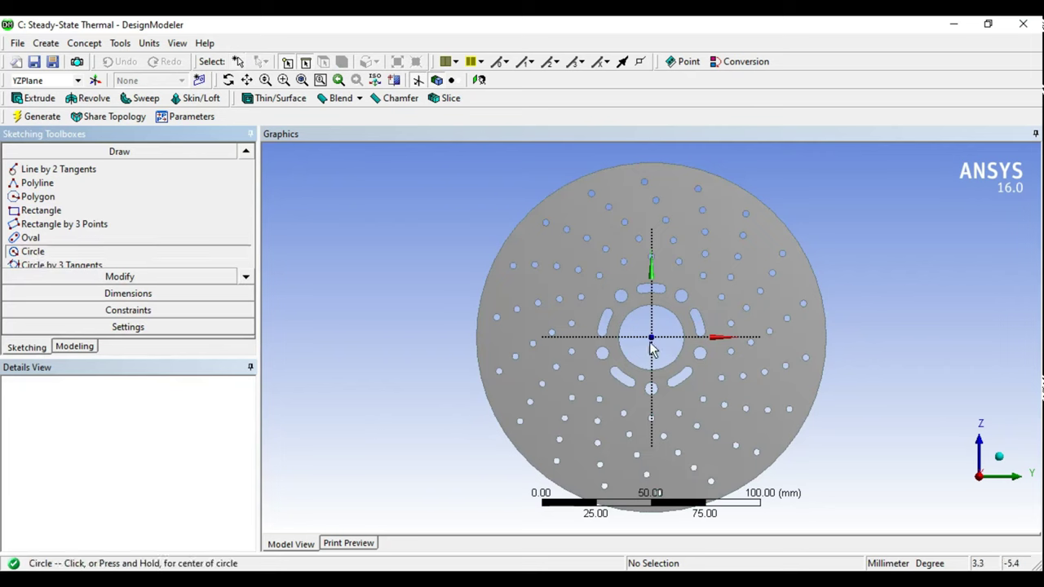
pyautogui.click(652, 336)
pyautogui.click(676, 245)
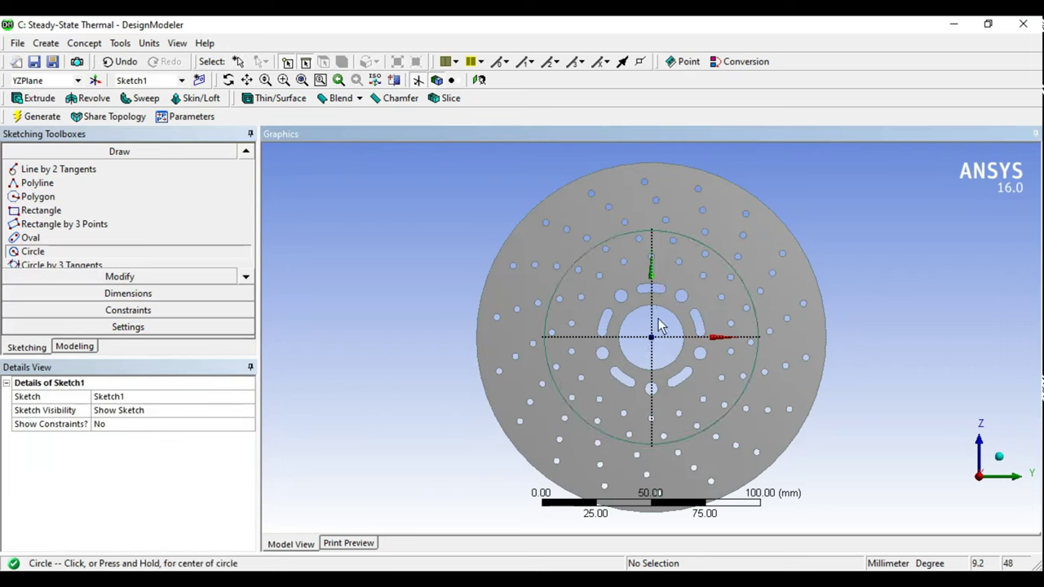
pyautogui.click(651, 337)
pyautogui.click(682, 199)
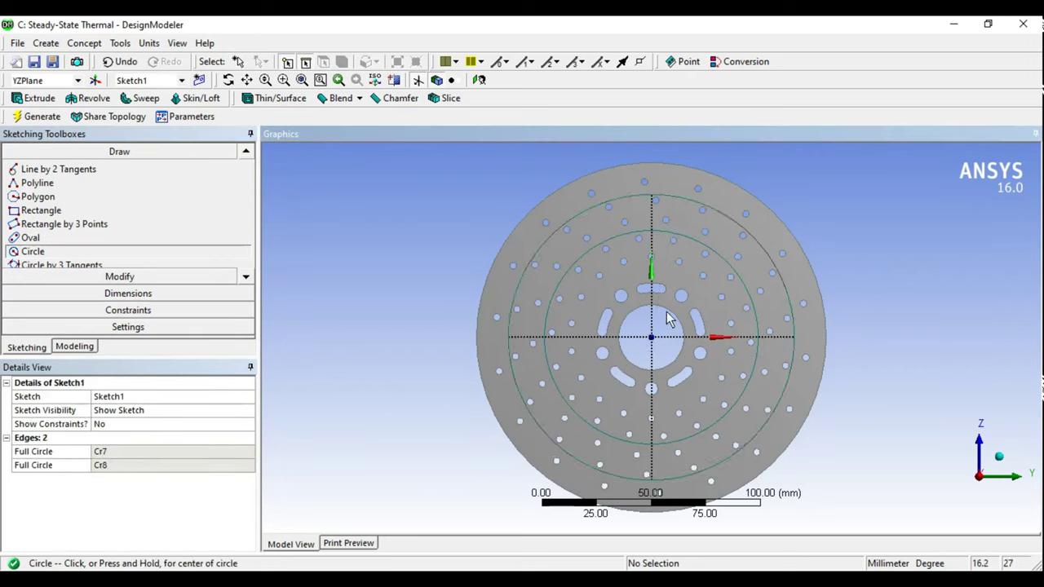
# Step: Add diameter dimensions D1 on the outer circle and D2 on the inner circle
pyautogui.click(128, 293)
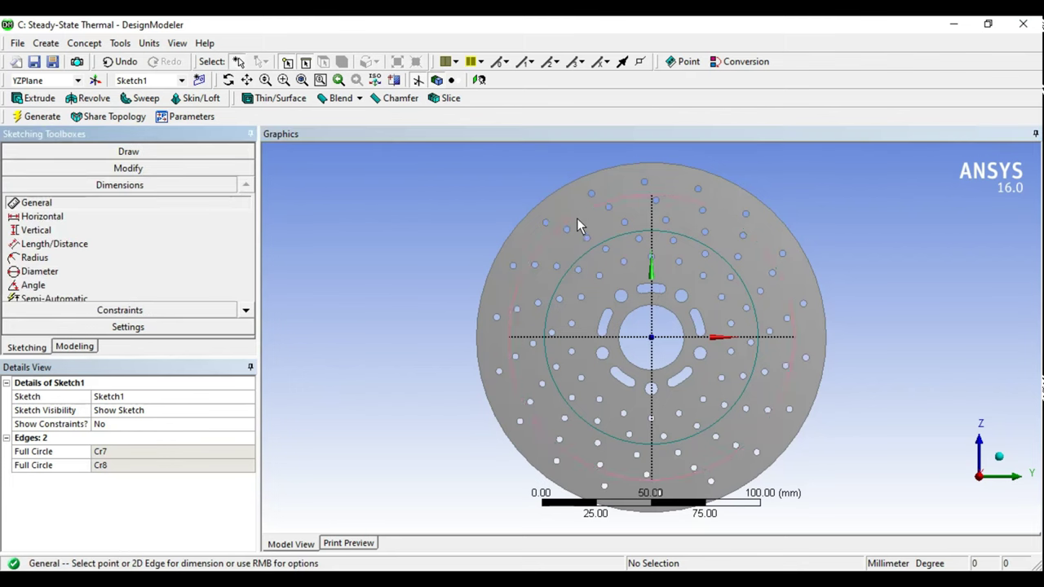
pyautogui.click(576, 217)
pyautogui.click(516, 194)
pyautogui.click(572, 274)
pyautogui.click(446, 237)
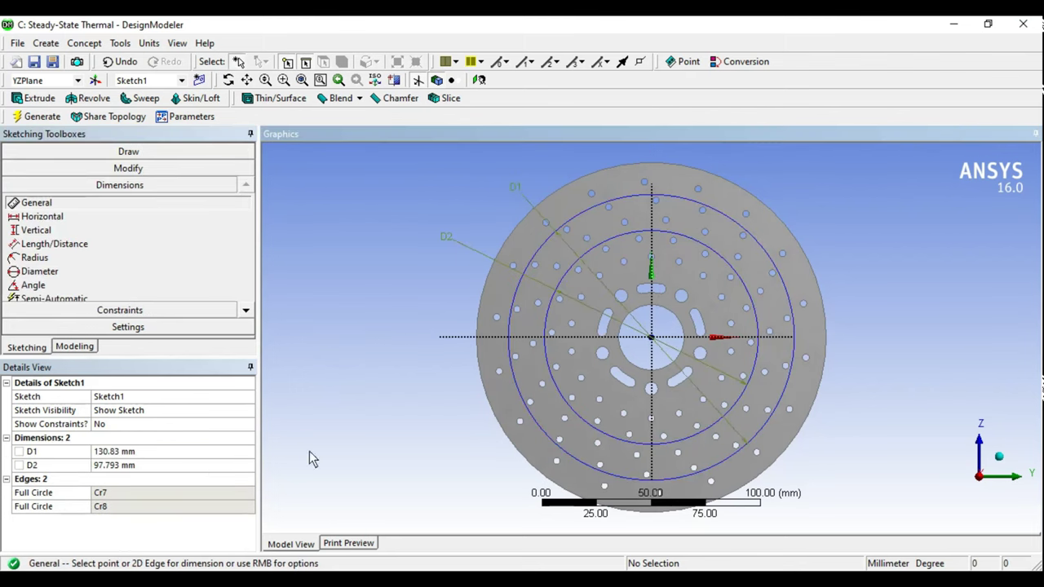
# Step: Set D1 to 140 mm and D2 to 120 mm, then return to the model tree
pyautogui.click(136, 458)
pyautogui.write('140')
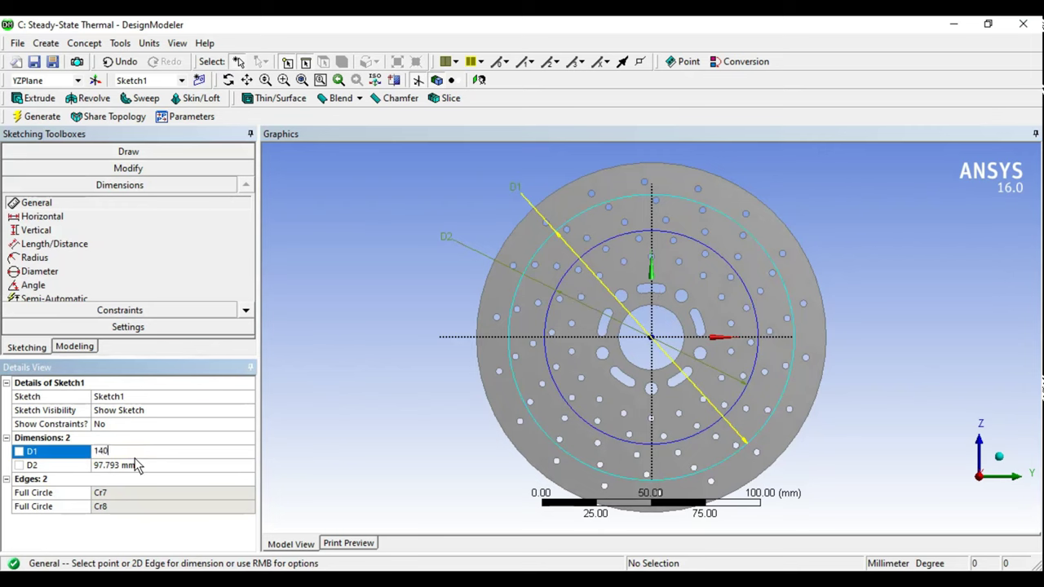
pyautogui.press('Return')
pyautogui.click(131, 467)
pyautogui.write('1')
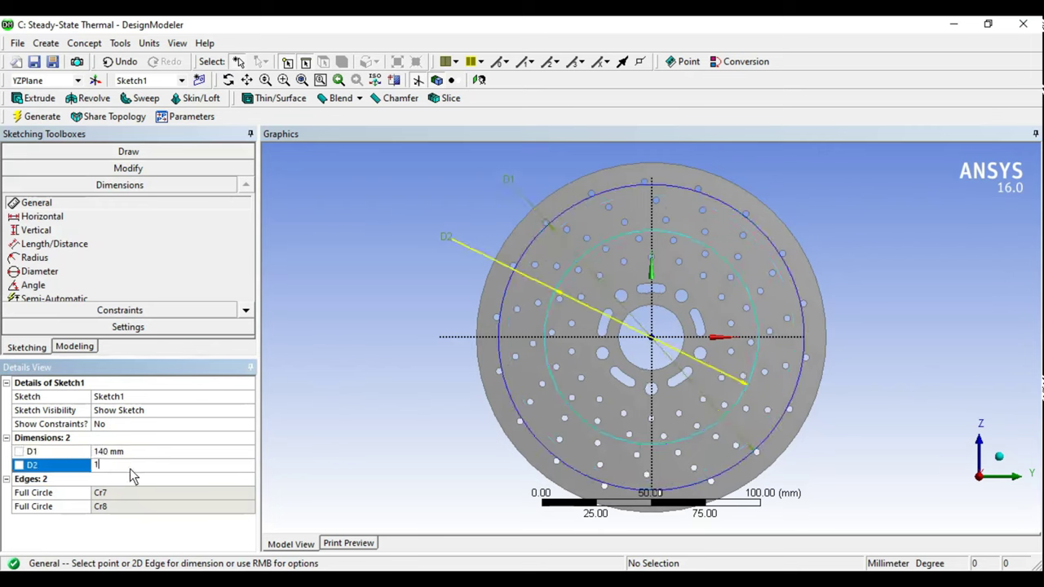
pyautogui.write('20')
pyautogui.press('Return')
pyautogui.moveTo(729, 354); pyautogui.dragTo(729, 344, button='middle')
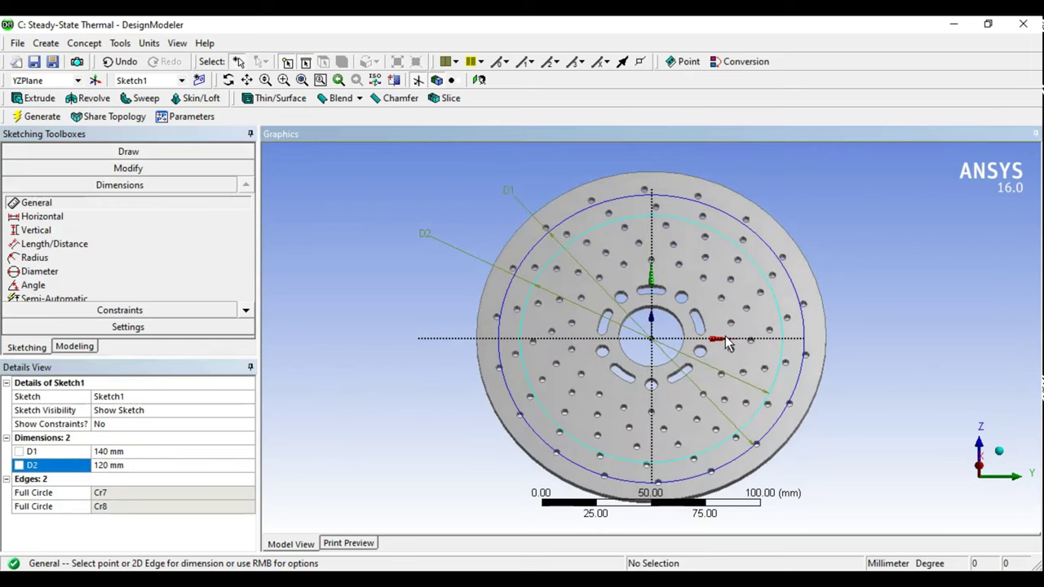
pyautogui.click(74, 347)
# Step: Extrude Sketch1 in the reversed direction as Imprint Faces and generate it
pyautogui.click(31, 190)
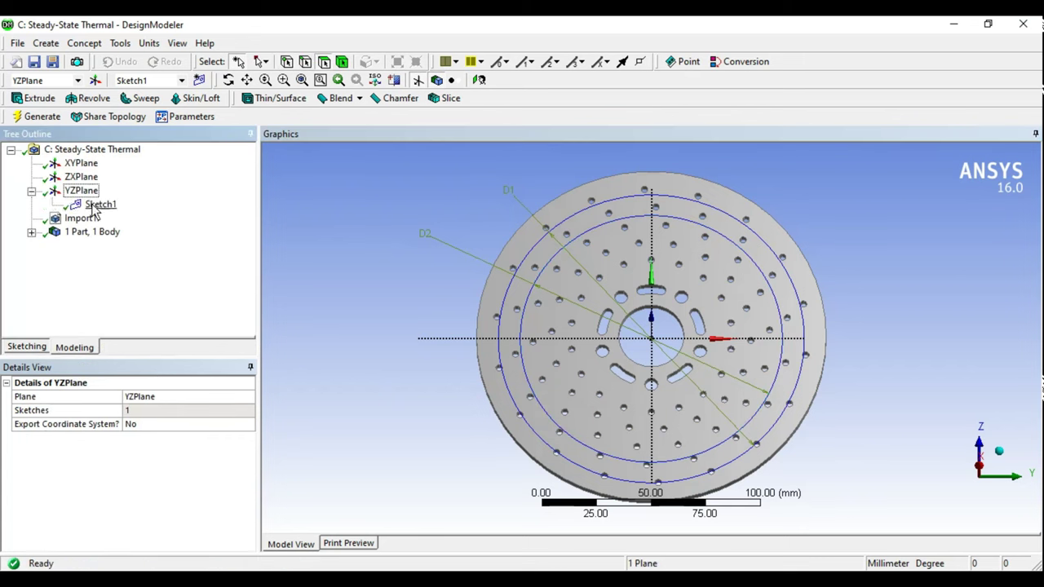
pyautogui.click(100, 204)
pyautogui.moveTo(602, 264)
pyautogui.mouseDown(button='middle')
pyautogui.moveTo(528, 310)
pyautogui.moveTo(803, 269)
pyautogui.moveTo(671, 301)
pyautogui.moveTo(686, 302)
pyautogui.moveTo(701, 271)
pyautogui.moveTo(627, 277)
pyautogui.mouseUp(button='middle')
pyautogui.click(36, 98)
pyautogui.click(134, 411)
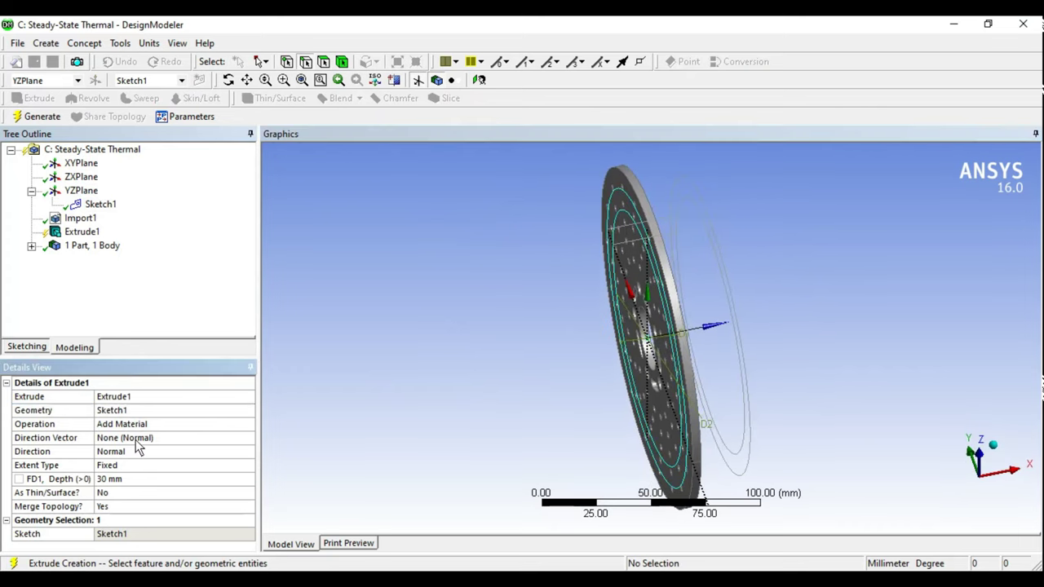
pyautogui.click(193, 451)
pyautogui.click(167, 453)
pyautogui.click(114, 474)
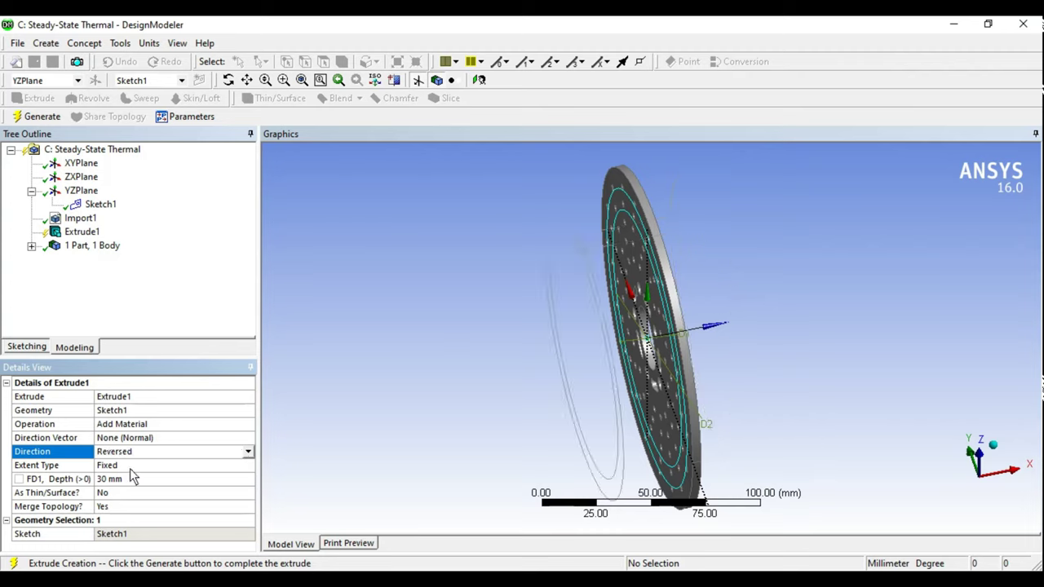
pyautogui.click(141, 427)
pyautogui.click(245, 424)
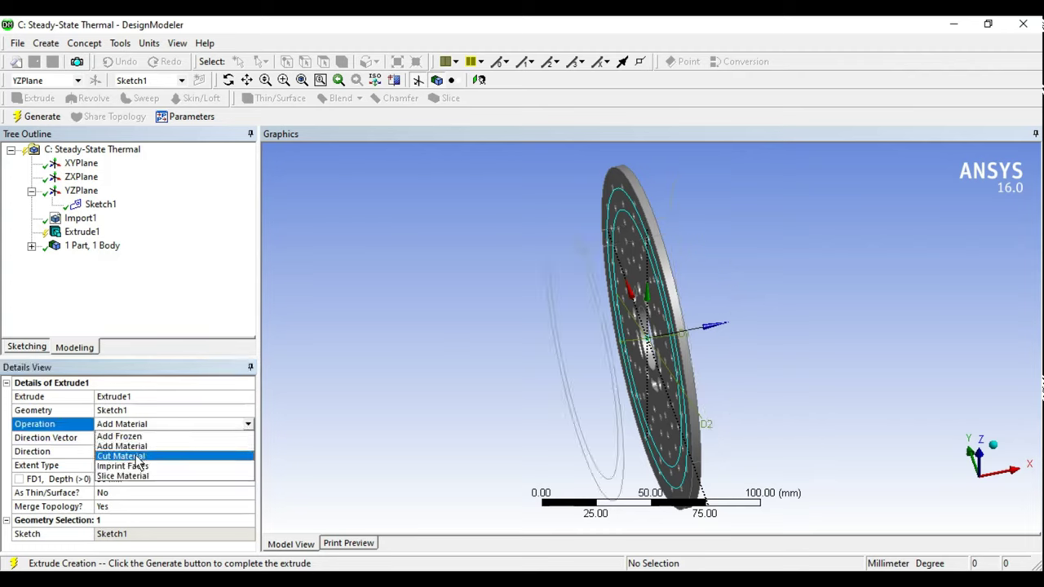
pyautogui.click(137, 467)
pyautogui.moveTo(750, 306)
pyautogui.mouseDown(button='middle')
pyautogui.moveTo(774, 310)
pyautogui.moveTo(694, 314)
pyautogui.mouseUp(button='middle')
pyautogui.click(42, 117)
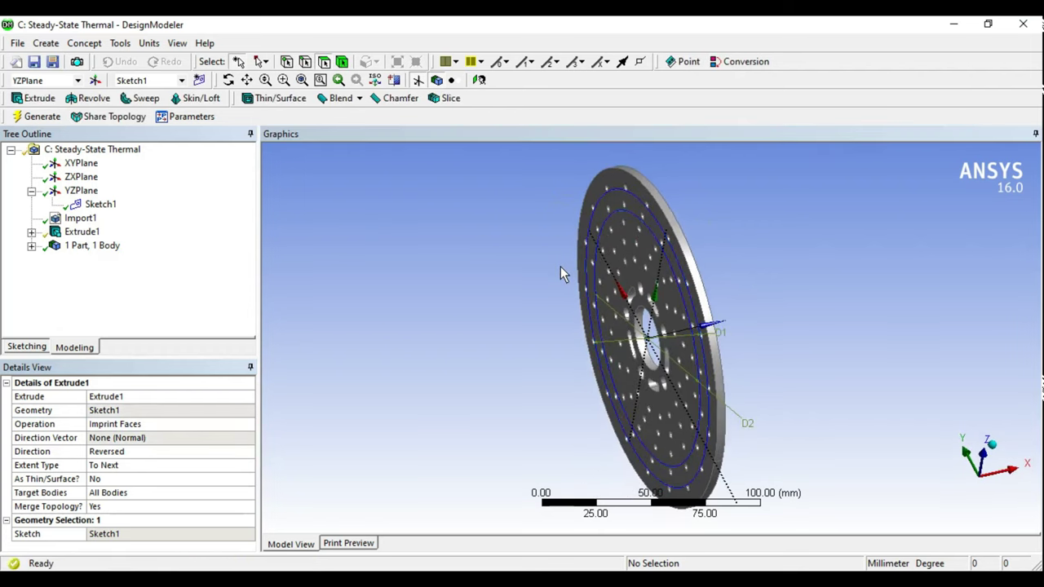
# Step: Check the imprinted ring and inner faces, then close DesignModeler
pyautogui.moveTo(452, 280); pyautogui.dragTo(678, 209, button='middle')
pyautogui.click(655, 202)
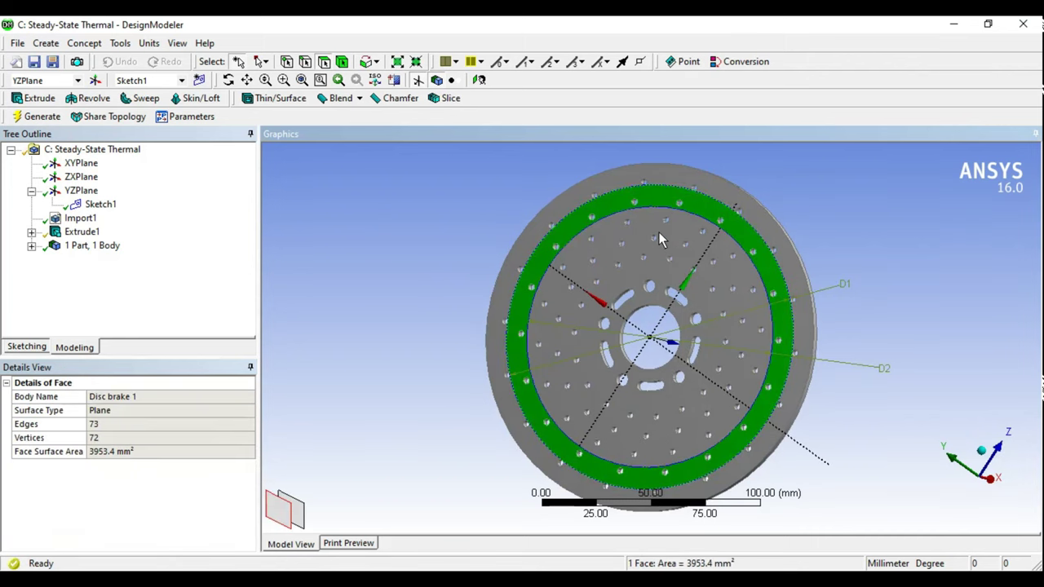
pyautogui.click(658, 232)
pyautogui.click(671, 183)
pyautogui.moveTo(671, 183)
pyautogui.mouseDown(button='middle')
pyautogui.moveTo(609, 225)
pyautogui.moveTo(714, 257)
pyautogui.moveTo(659, 298)
pyautogui.mouseUp(button='middle')
pyautogui.click(609, 225)
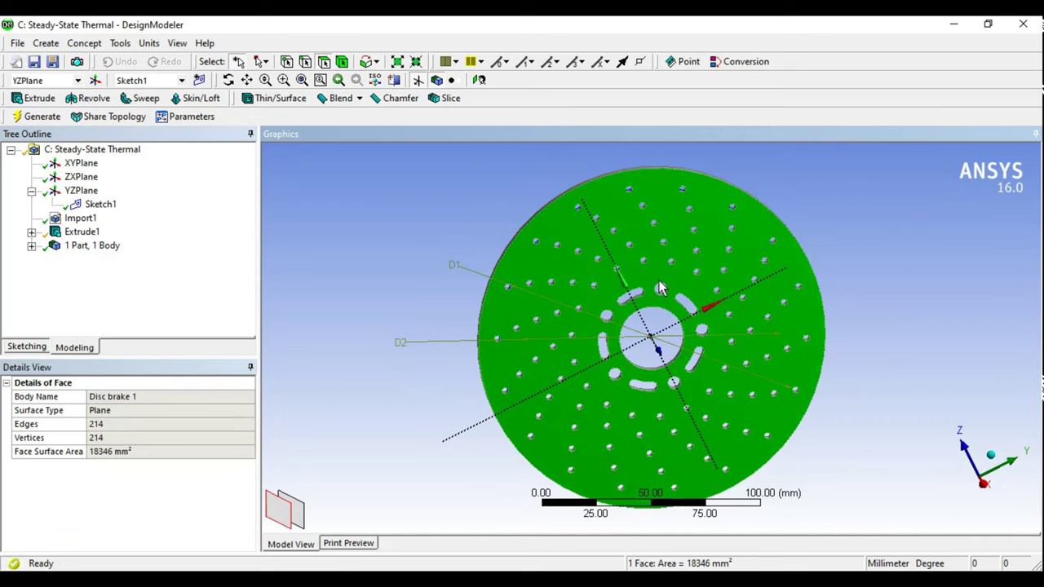
pyautogui.click(953, 24)
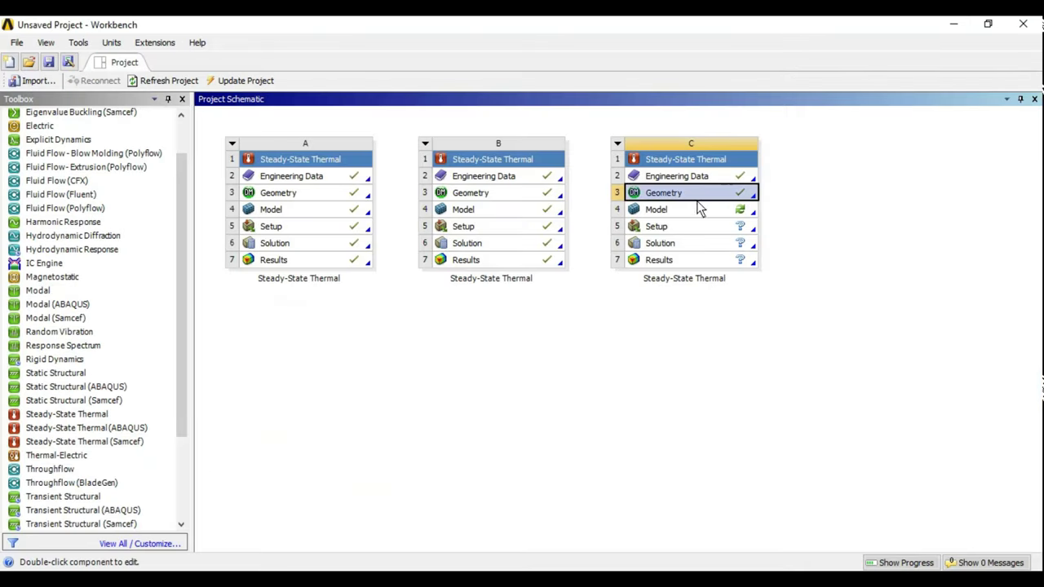
# Step: Open system C's model in Mechanical, insert Symmetry under Model, and pick the disc face
pyautogui.doubleClick(698, 204)
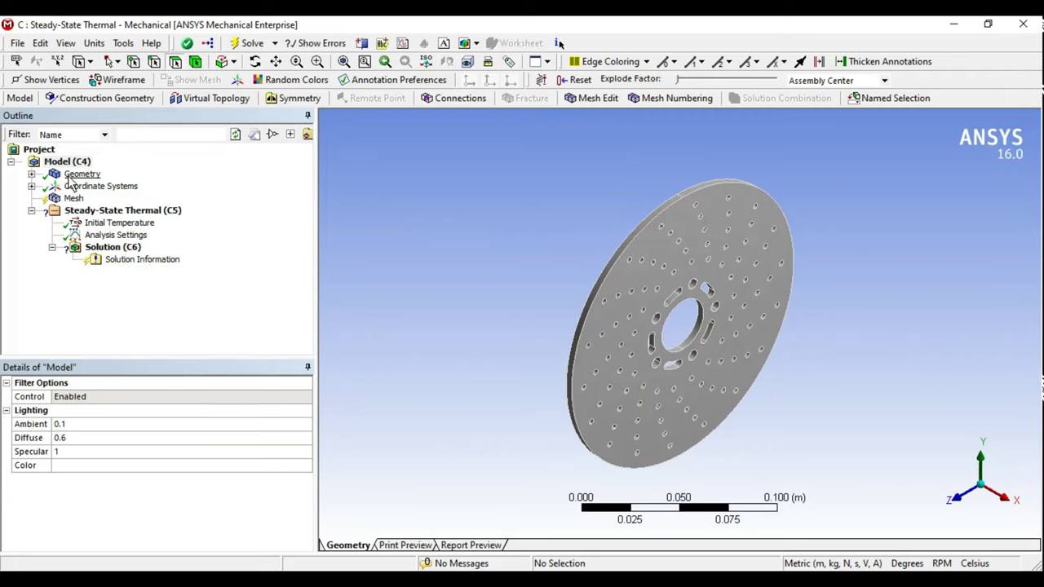
pyautogui.click(72, 175)
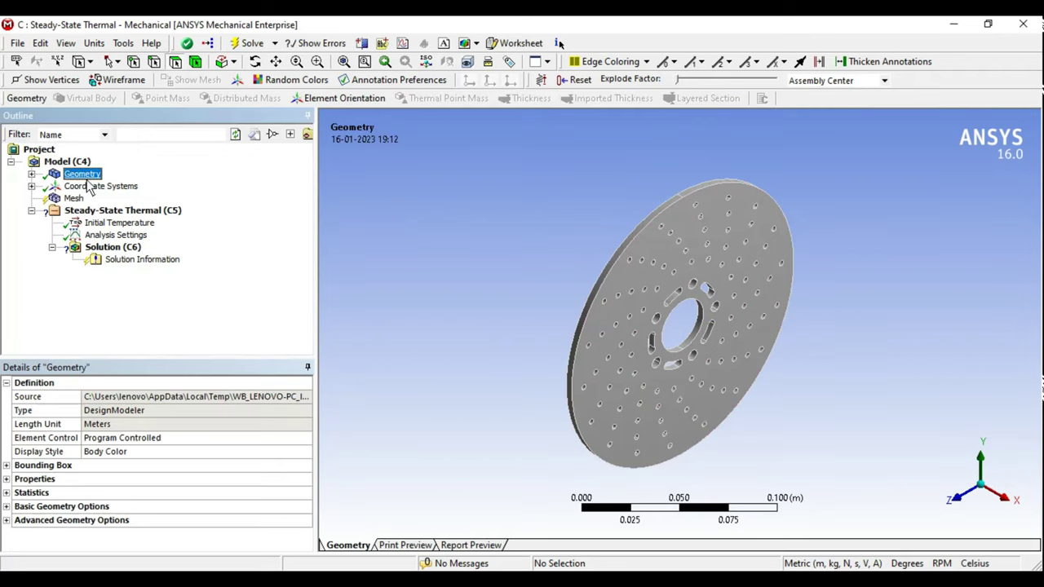
pyautogui.click(67, 161)
pyautogui.click(282, 99)
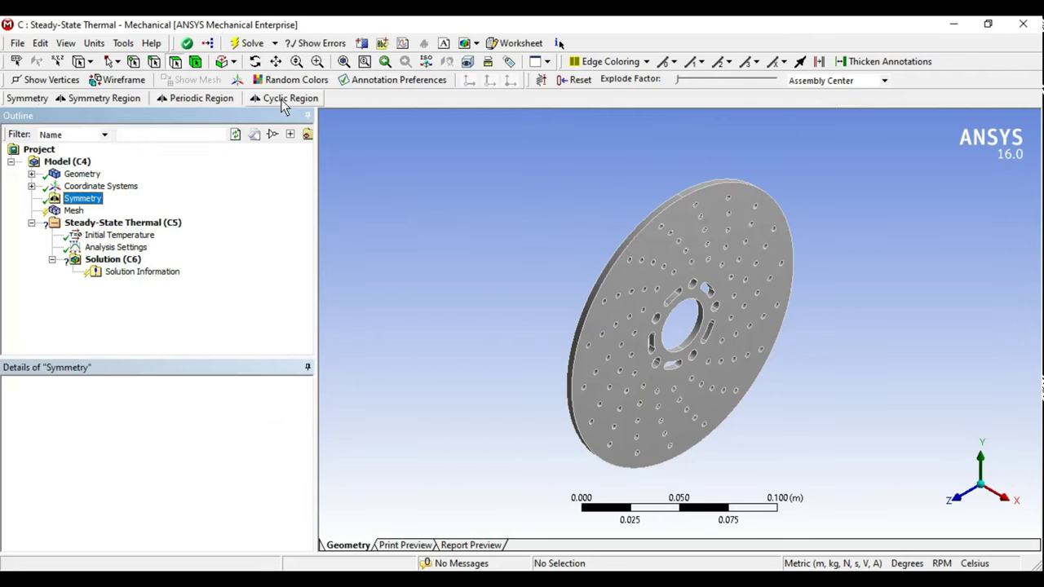
pyautogui.click(685, 272)
pyautogui.moveTo(773, 294); pyautogui.dragTo(740, 257, button='middle')
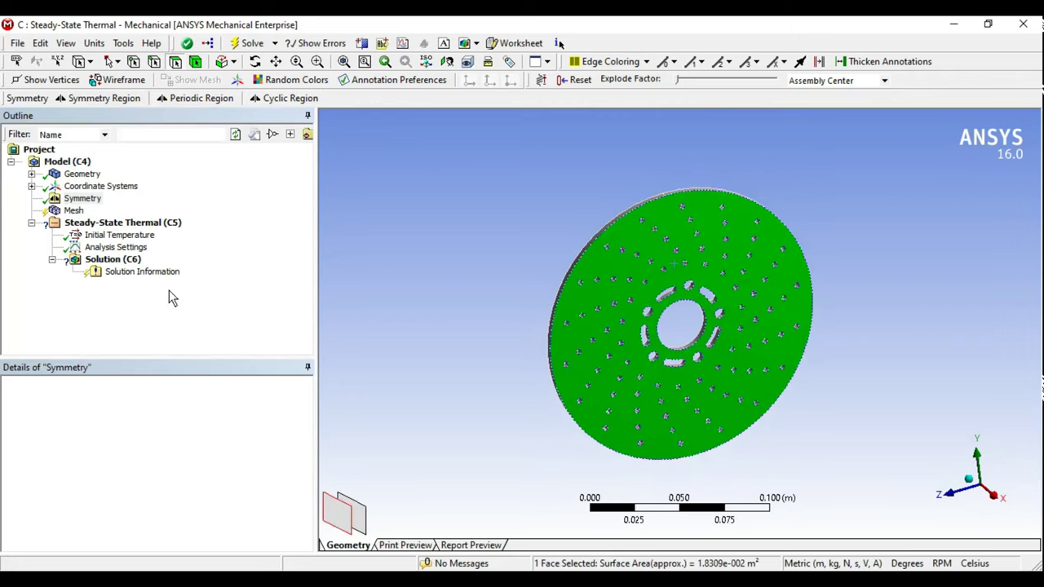
# Step: Add a Symmetry Region on the selected face and generate the rotor mesh
pyautogui.click(106, 99)
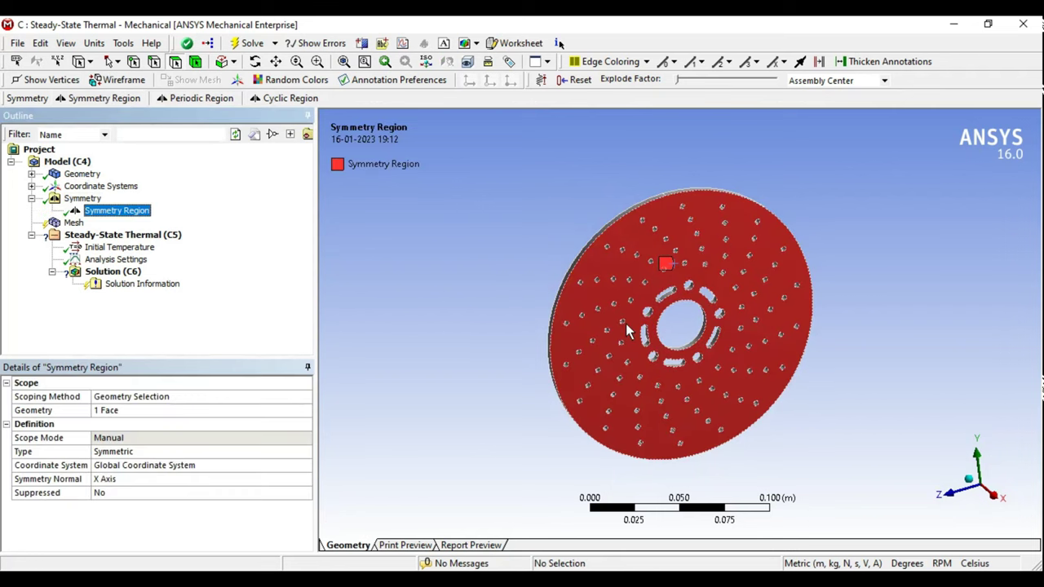
pyautogui.moveTo(626, 324)
pyautogui.mouseDown(button='middle')
pyautogui.moveTo(731, 352)
pyautogui.moveTo(667, 350)
pyautogui.moveTo(876, 384)
pyautogui.mouseUp(button='middle')
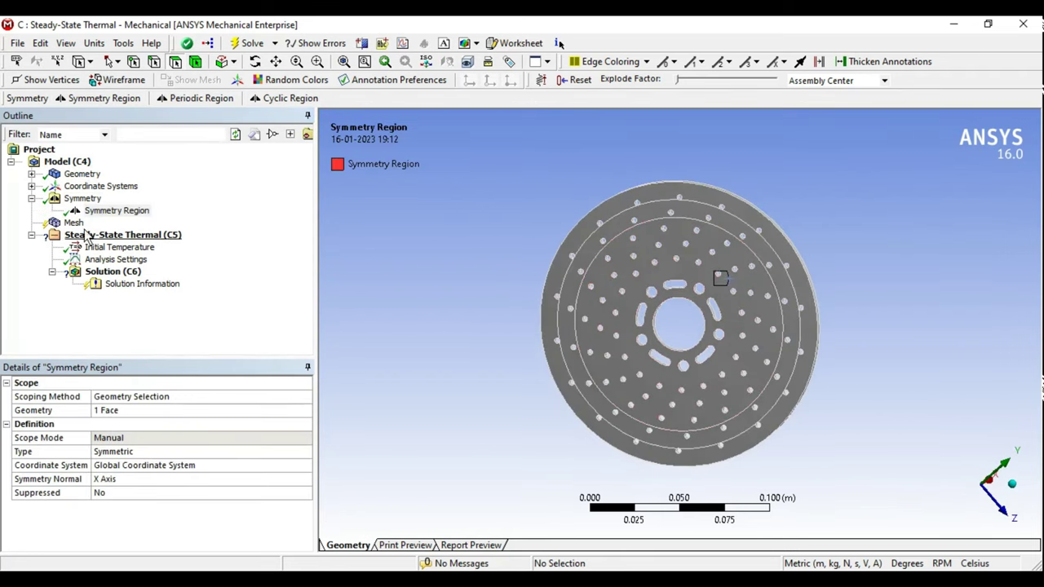
pyautogui.click(73, 222)
pyautogui.rightClick(75, 223)
pyautogui.click(163, 272)
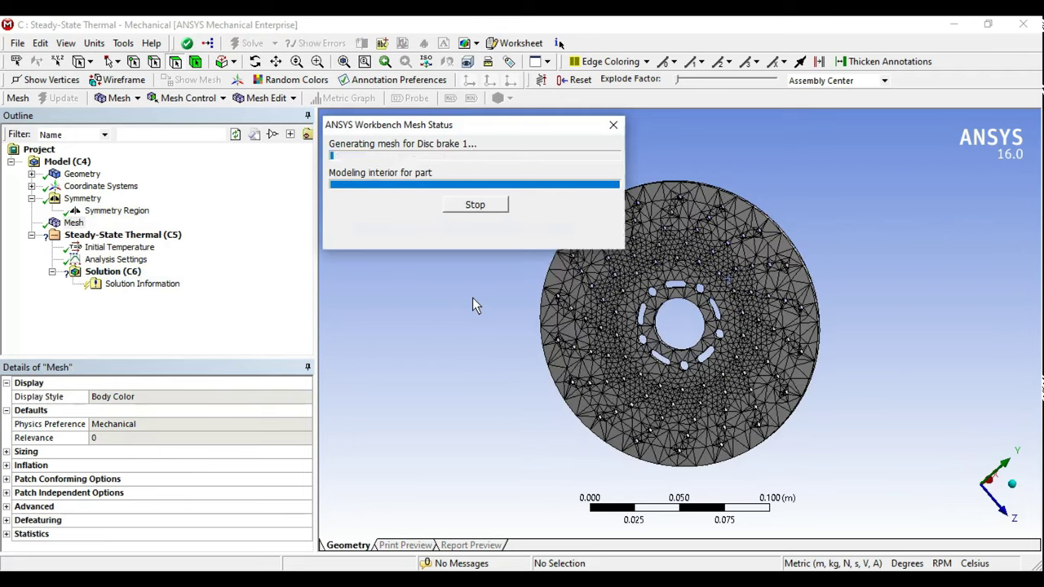
# Step: Set mesh Relevance Center to Medium and update the mesh, then review the analysis settings
pyautogui.click(7, 452)
pyautogui.click(210, 481)
pyautogui.click(293, 480)
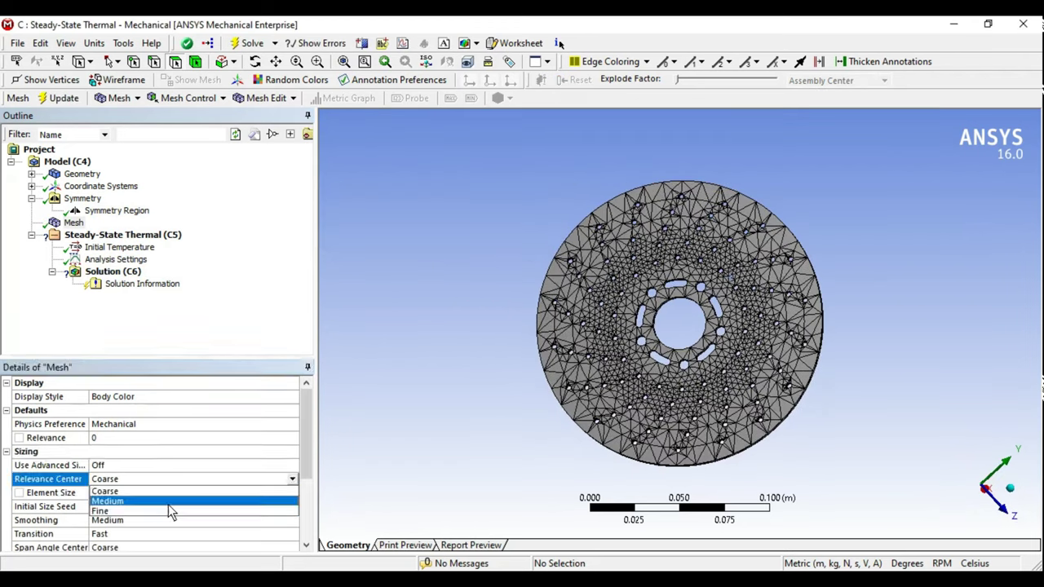
pyautogui.click(161, 505)
pyautogui.click(7, 452)
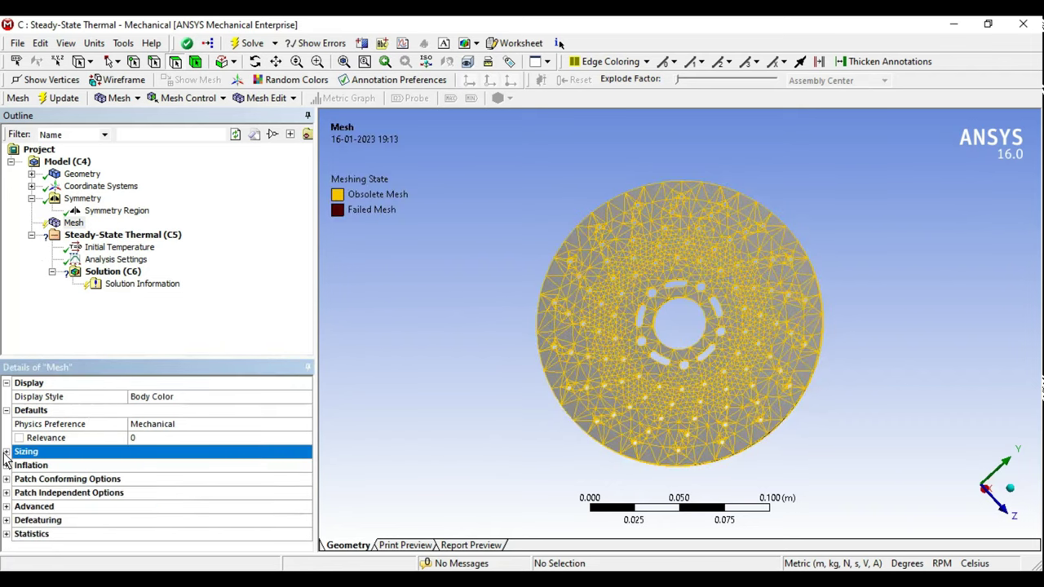
pyautogui.rightClick(67, 222)
pyautogui.click(98, 245)
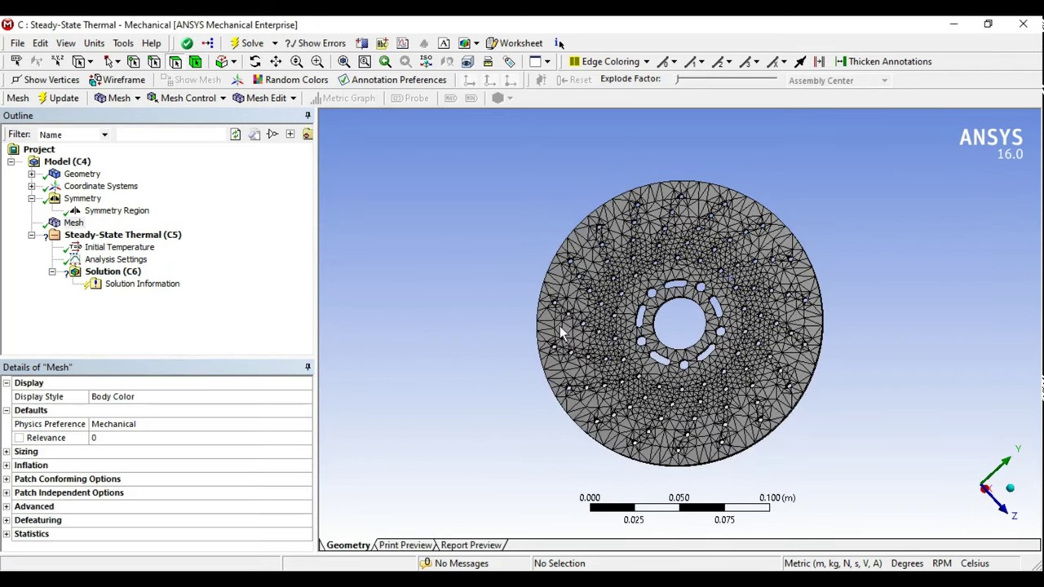
pyautogui.click(110, 246)
pyautogui.click(119, 260)
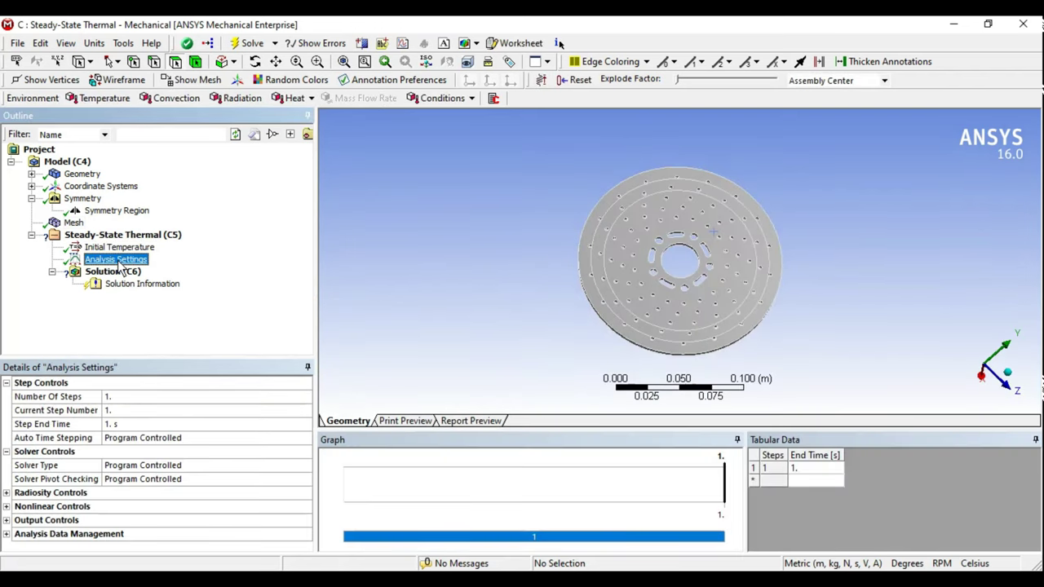
# Step: Apply a 25000 W/m² heat flux to the drilled rotor's braking ring face
pyautogui.click(112, 236)
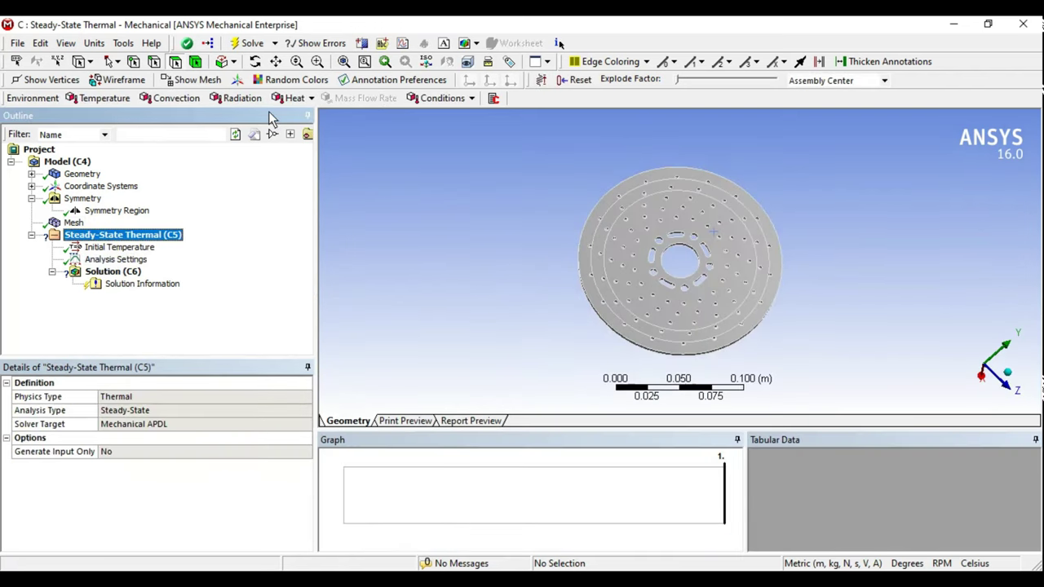
pyautogui.click(300, 100)
pyautogui.click(306, 147)
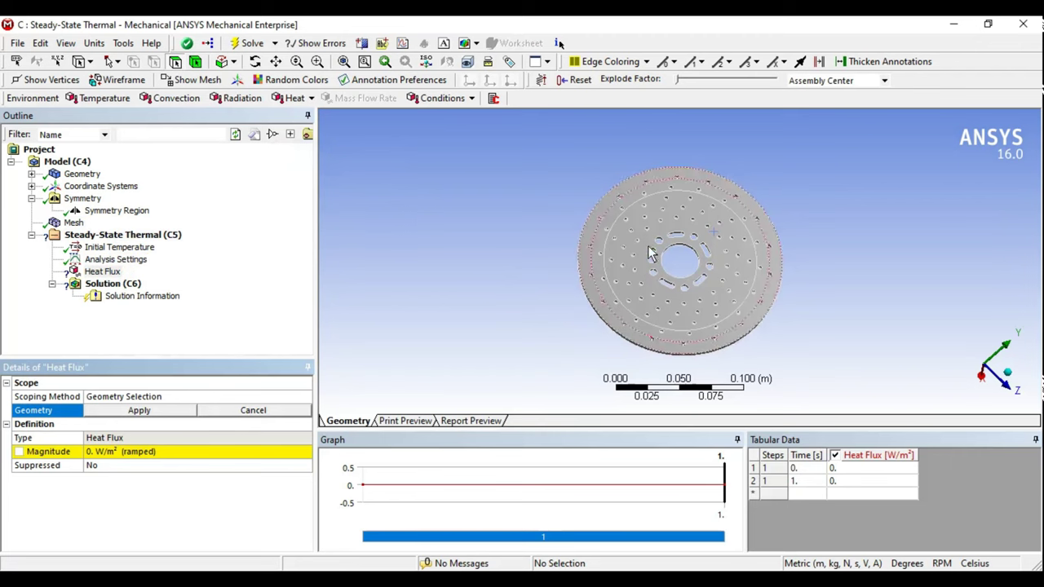
pyautogui.click(663, 182)
pyautogui.moveTo(663, 182); pyautogui.dragTo(622, 252, button='middle')
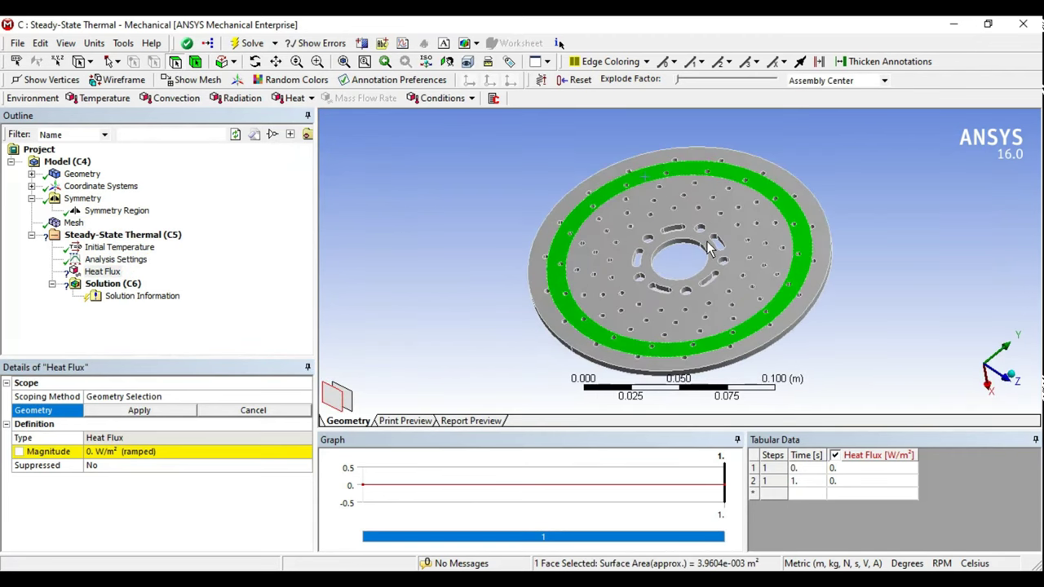
pyautogui.scroll(2, 622, 259)
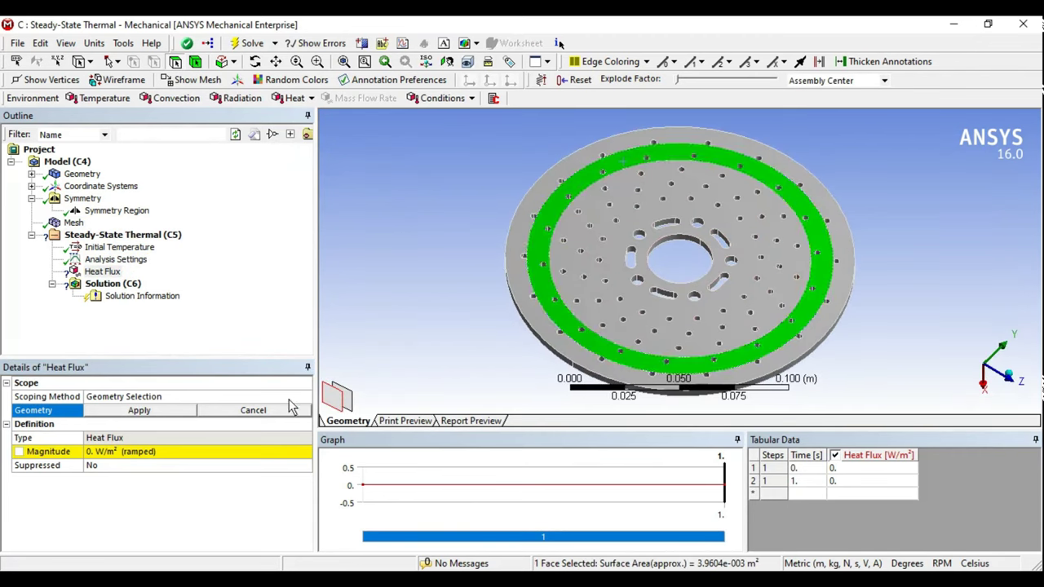
pyautogui.click(147, 414)
pyautogui.click(128, 455)
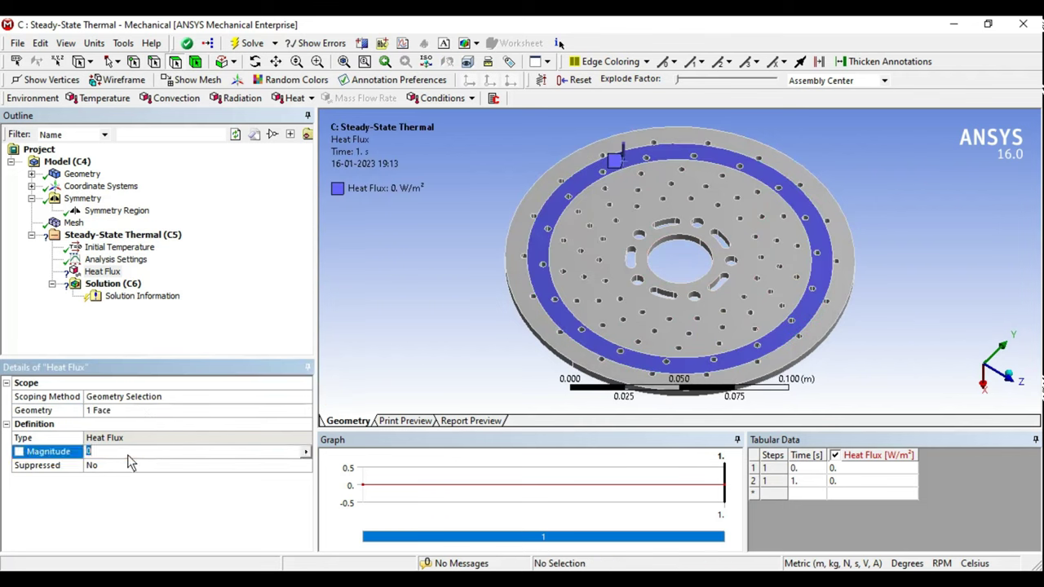
pyautogui.write('25000')
pyautogui.press('Return')
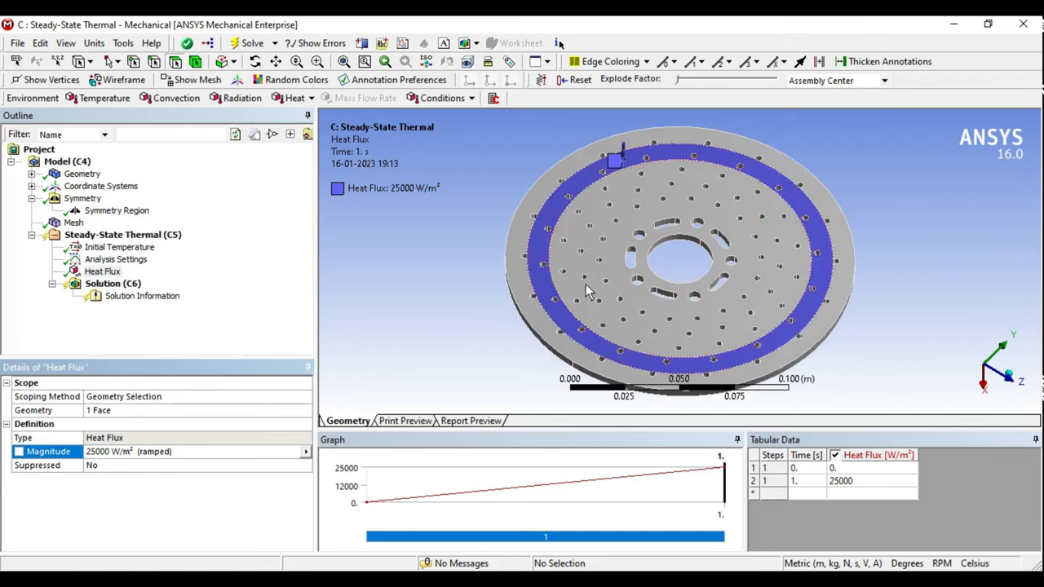
# Step: Add a convection load on every disc face, box-selecting the whole rotor
pyautogui.click(123, 234)
pyautogui.click(171, 98)
pyautogui.moveTo(714, 296)
pyautogui.mouseDown(button='middle')
pyautogui.moveTo(673, 249)
pyautogui.moveTo(445, 193)
pyautogui.mouseUp(button='middle')
pyautogui.click(117, 62)
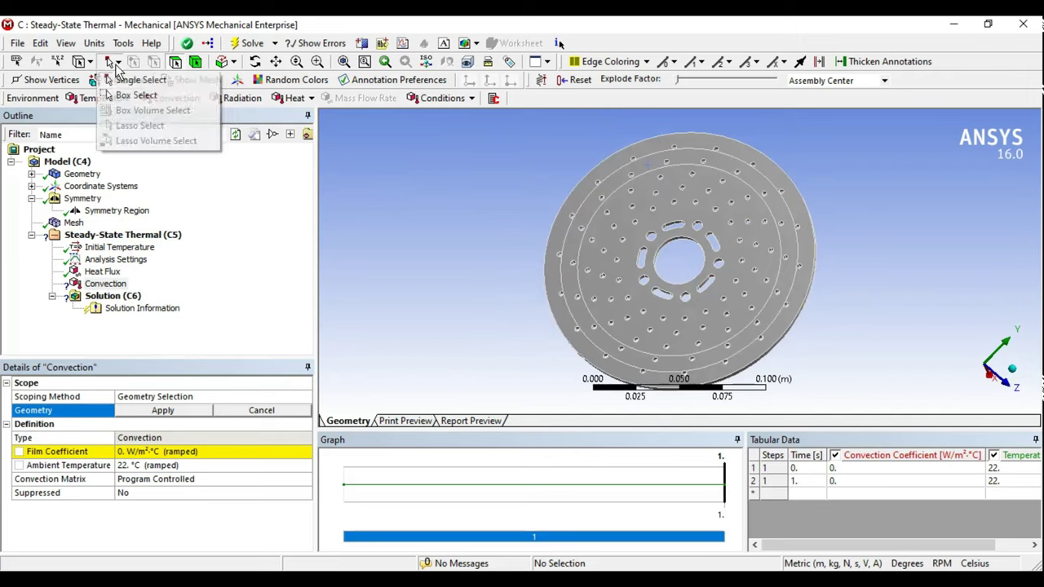
pyautogui.click(137, 94)
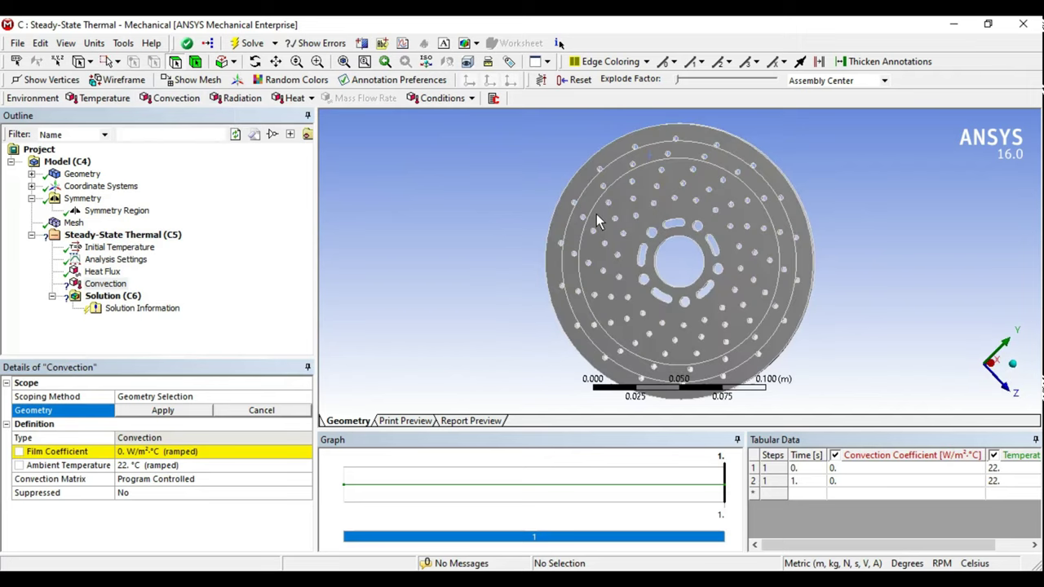
pyautogui.moveTo(524, 135); pyautogui.dragTo(829, 403)
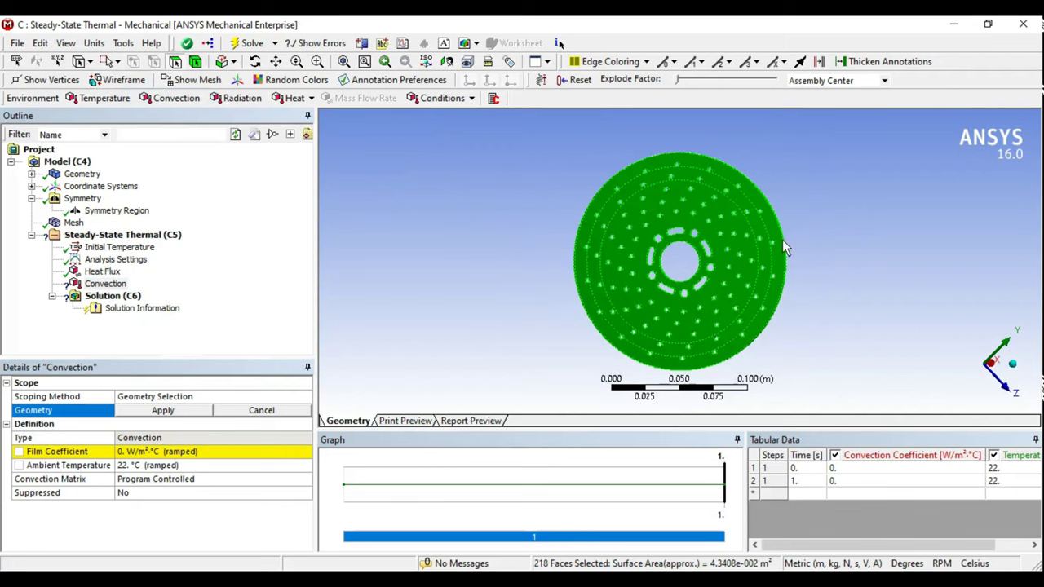
pyautogui.click(179, 411)
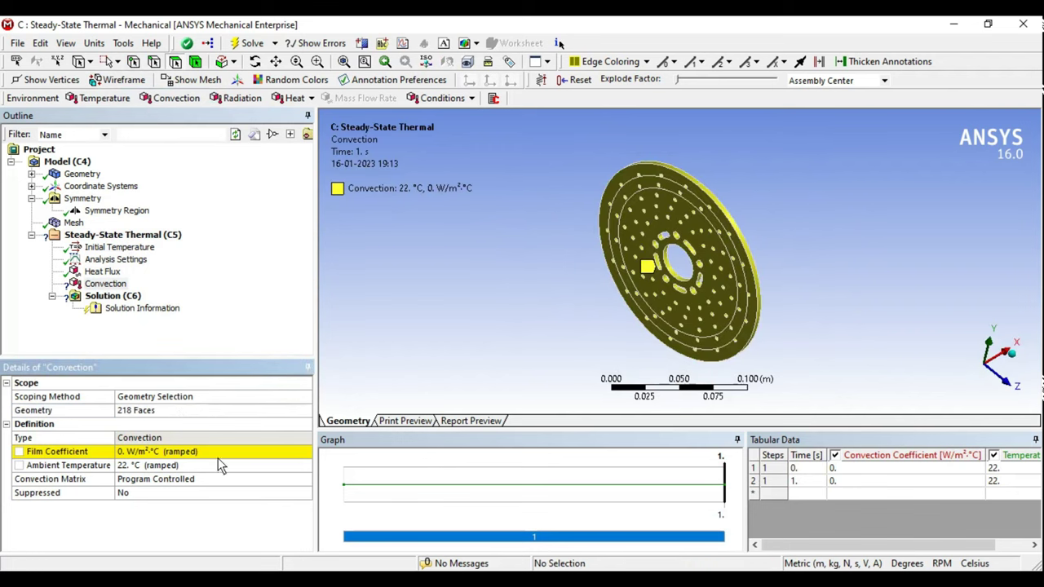
# Step: Check the first rotor's convection, then set this film coefficient to 20 W/m²·°C
pyautogui.click(163, 452)
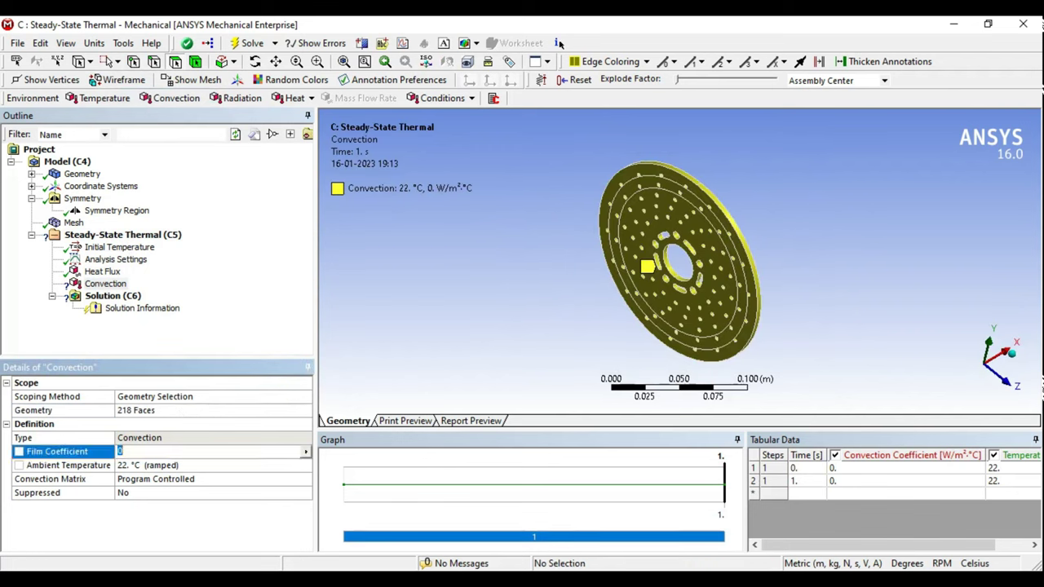
pyautogui.press('Return')
pyautogui.click(418, 525)
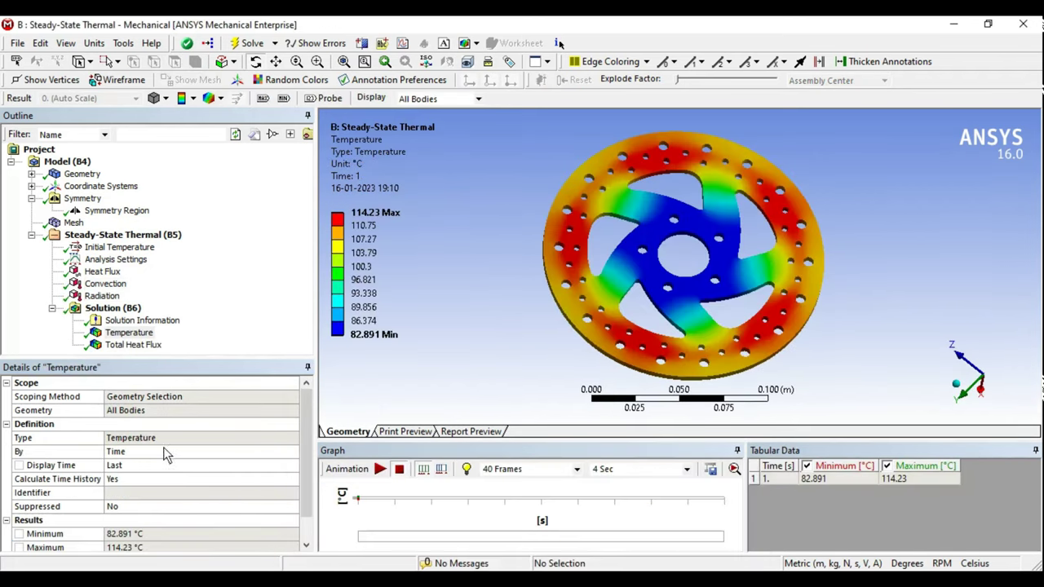
pyautogui.click(115, 285)
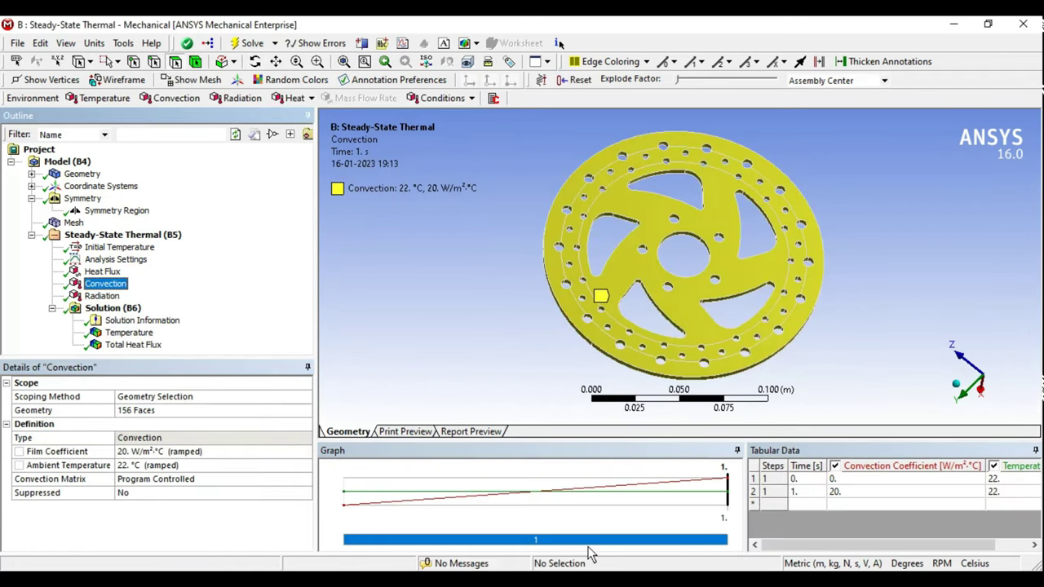
pyautogui.moveTo(669, 441)
pyautogui.click(669, 522)
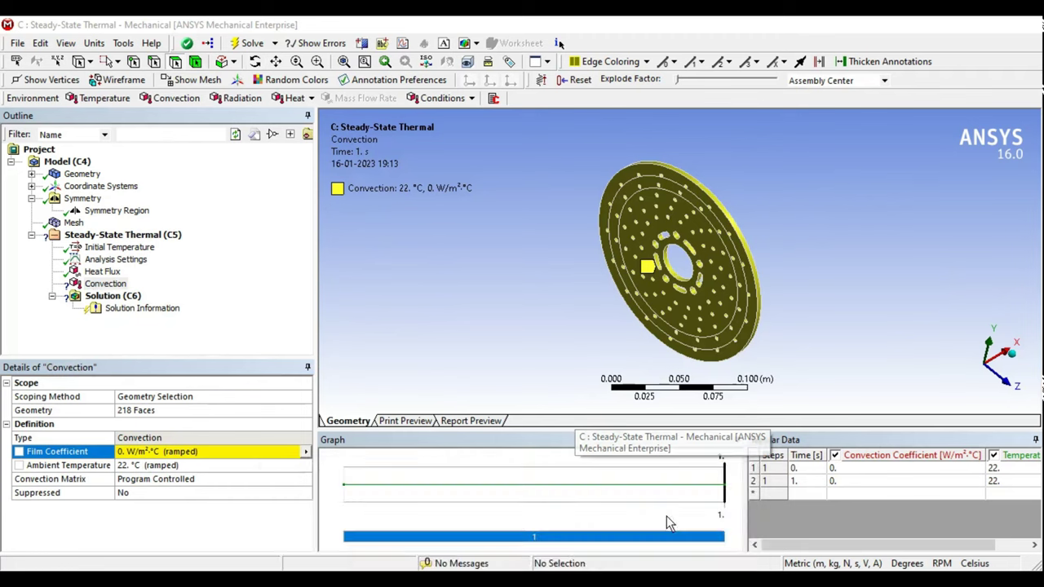
pyautogui.click(144, 455)
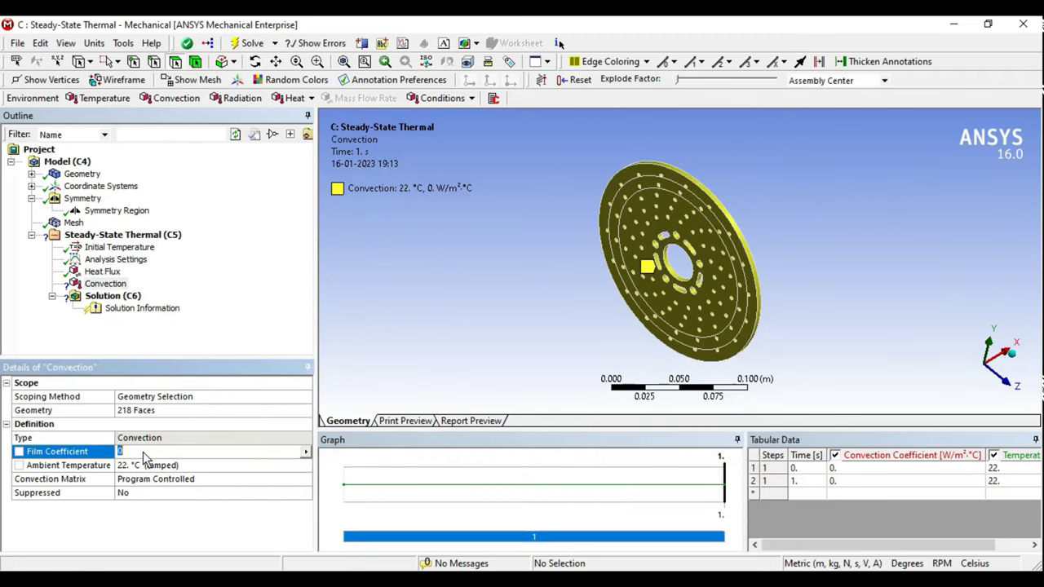
pyautogui.write('20')
pyautogui.press('Return')
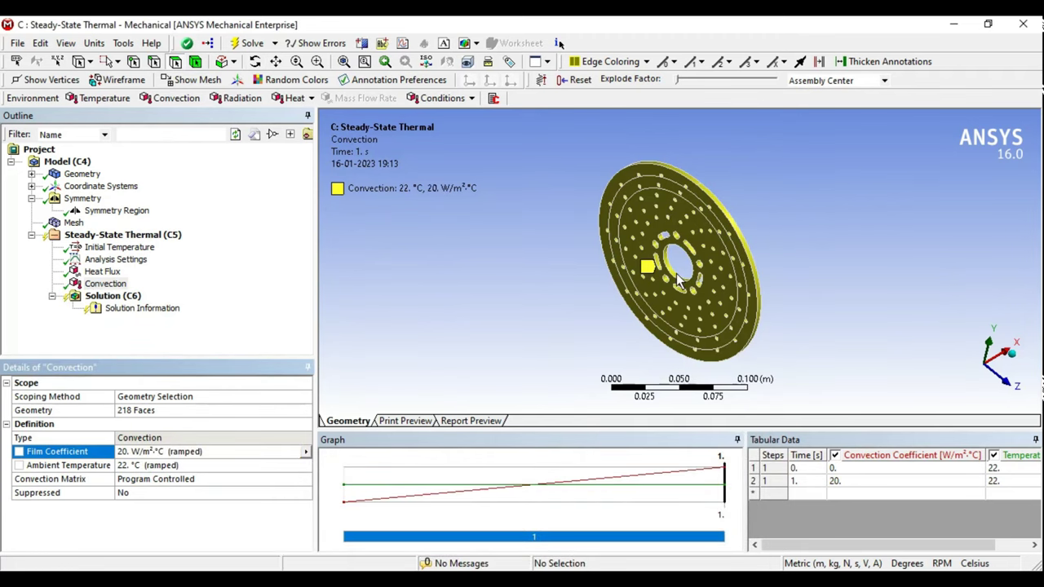
pyautogui.moveTo(677, 280); pyautogui.dragTo(731, 269, button='middle')
# Step: Add a radiation load on all 218 faces of the brake disc
pyautogui.click(167, 236)
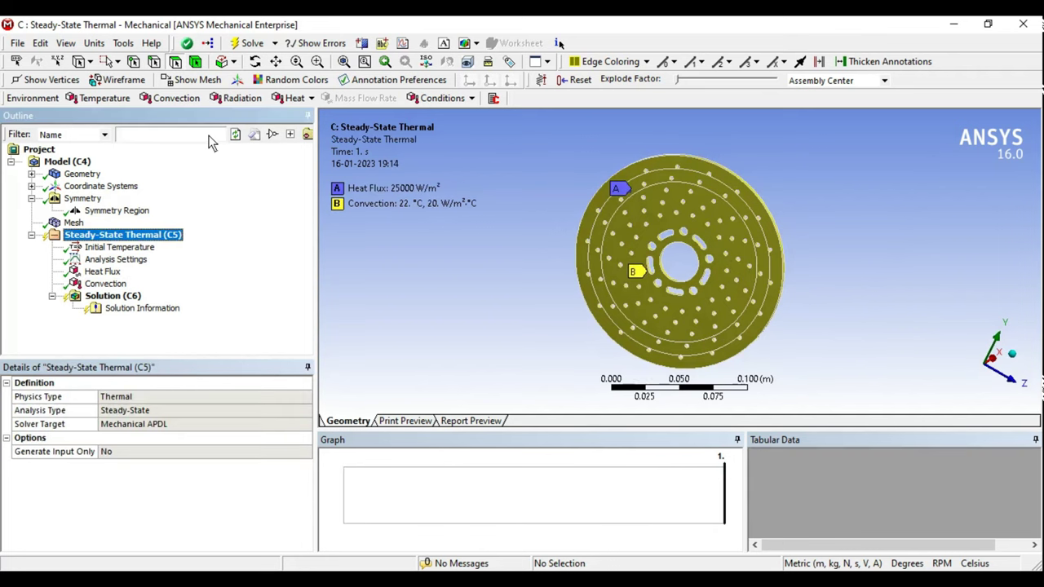
pyautogui.click(239, 98)
pyautogui.moveTo(501, 121); pyautogui.dragTo(835, 420)
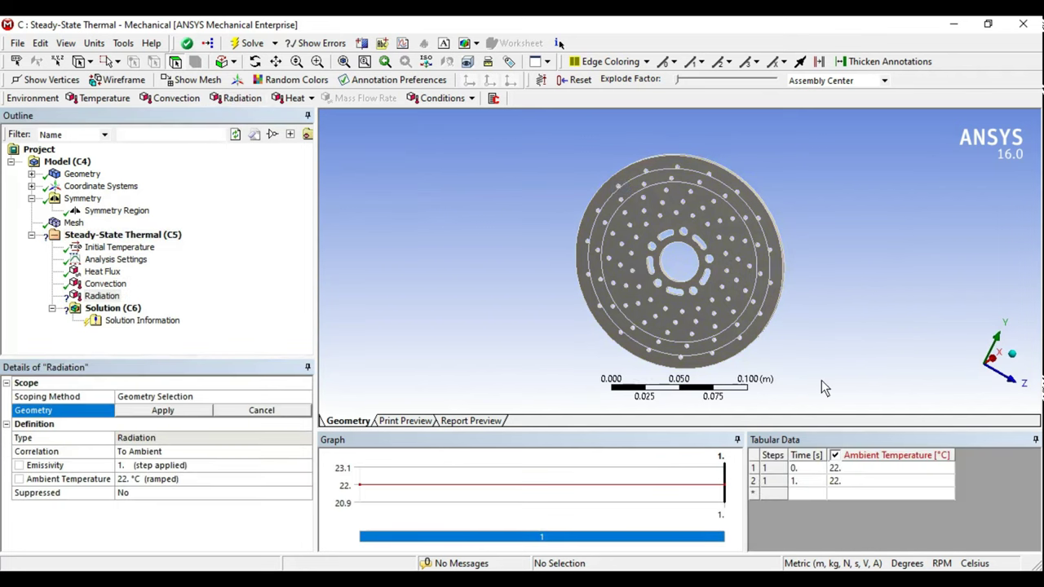
pyautogui.click(151, 411)
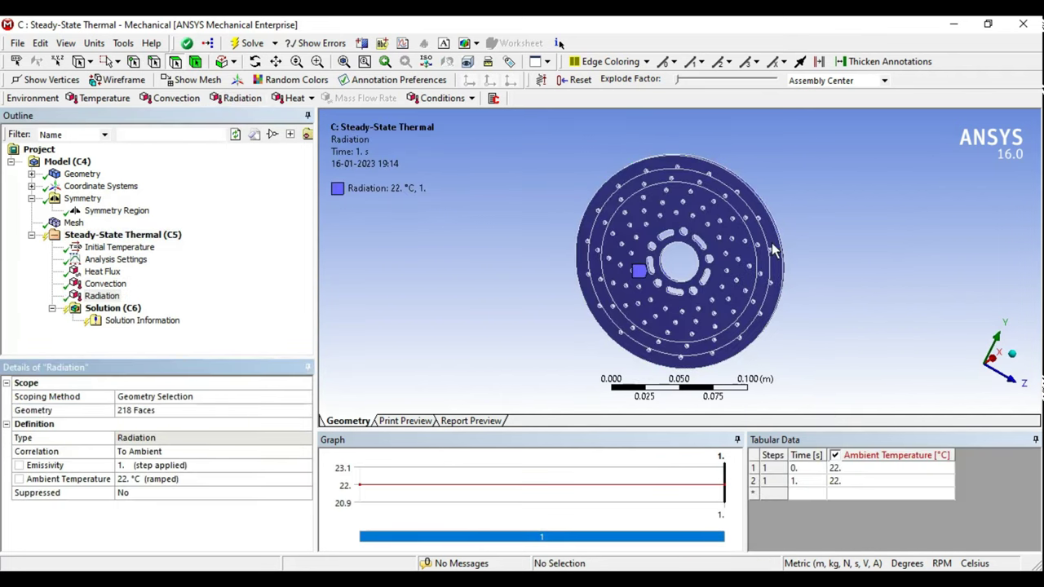
pyautogui.moveTo(775, 249); pyautogui.dragTo(741, 233, button='middle')
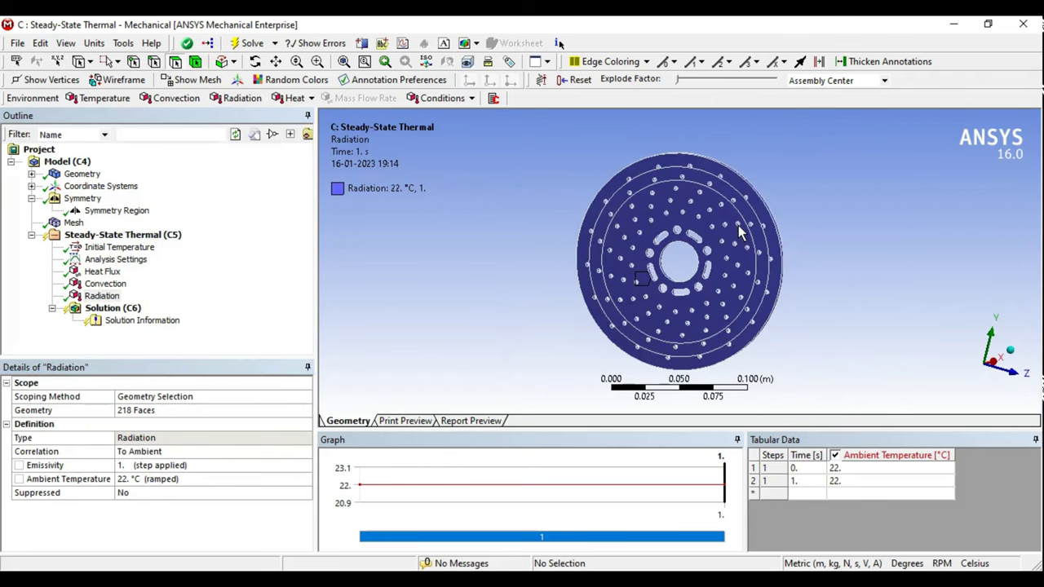
# Step: Add Temperature and Total Heat Flux results to the solution and view the temperature
pyautogui.click(110, 308)
pyautogui.click(90, 99)
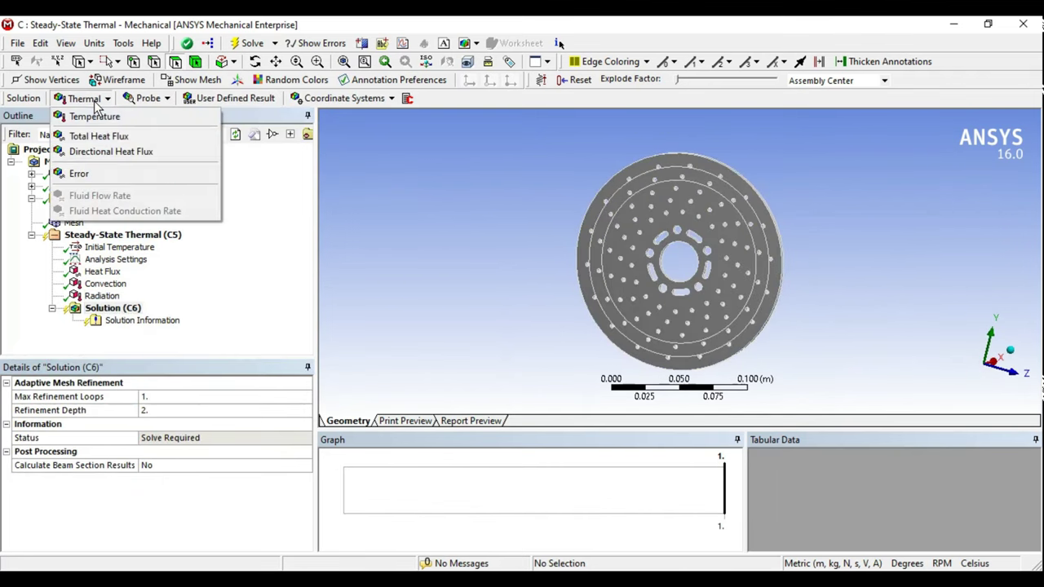
pyautogui.click(91, 116)
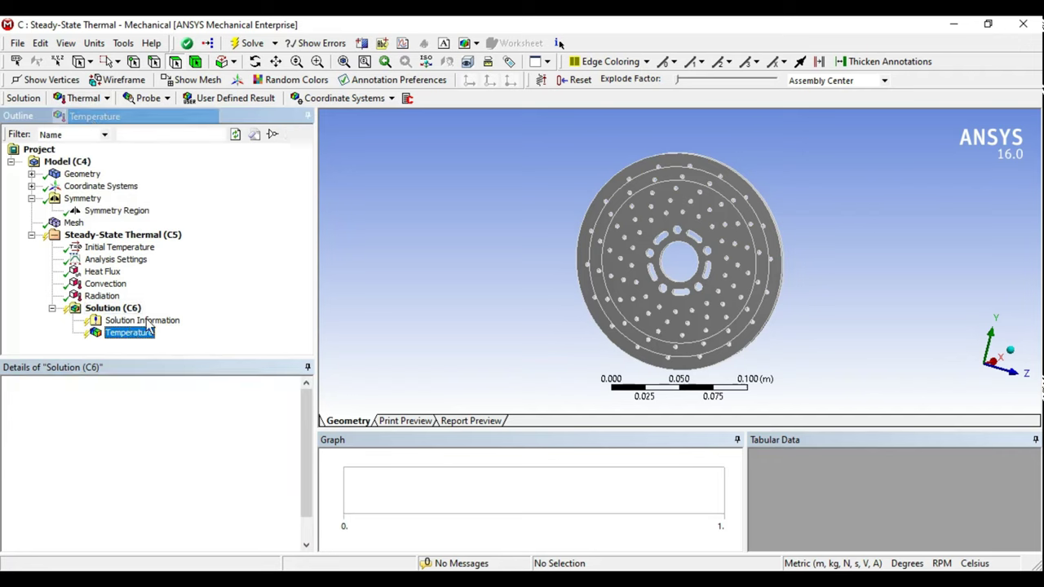
pyautogui.click(90, 99)
pyautogui.click(102, 135)
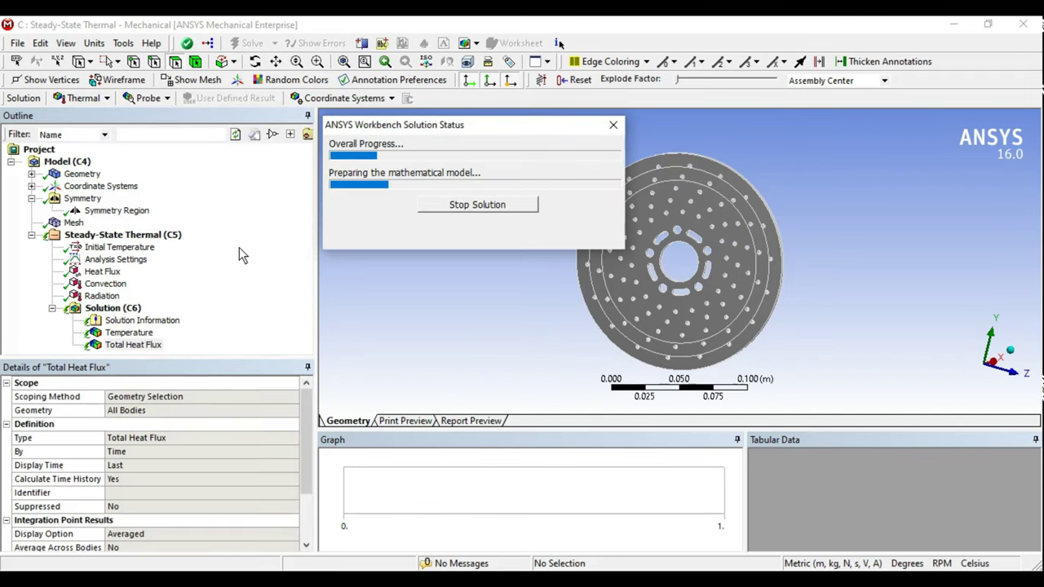
pyautogui.click(139, 335)
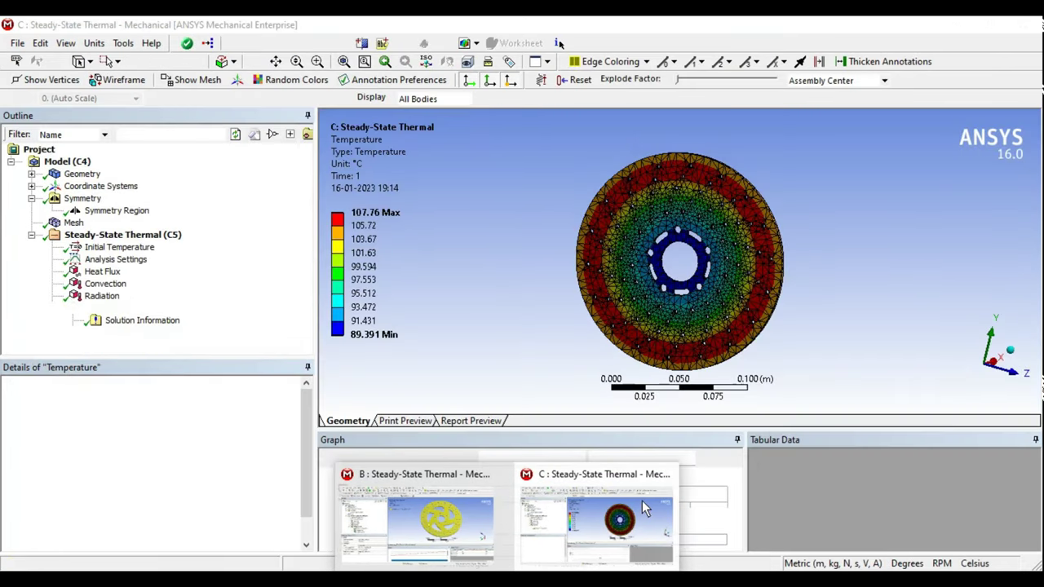
# Step: Show the drilled rotor's temperature as smooth contours with No WireFrame edges
pyautogui.click(550, 489)
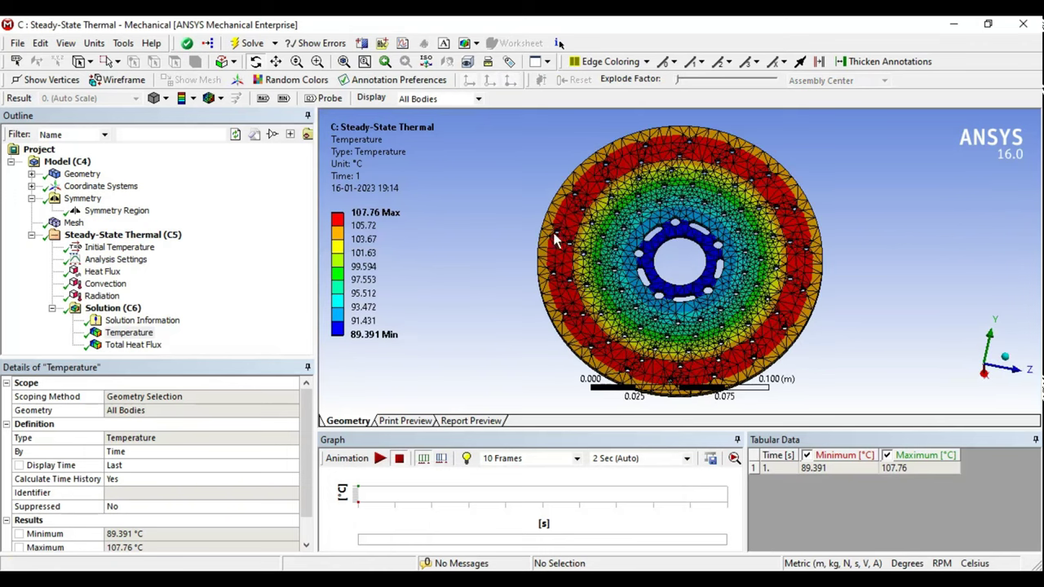
pyautogui.click(221, 98)
pyautogui.click(225, 114)
pyautogui.click(193, 98)
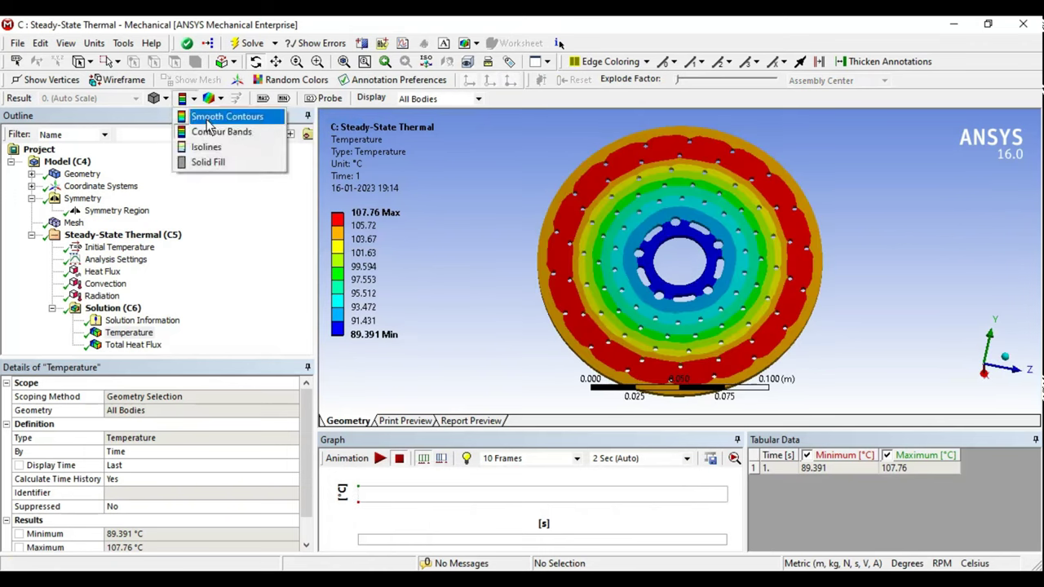
pyautogui.click(208, 119)
# Step: Play the temperature animation at 40 frames over 4 seconds, then stop it
pyautogui.click(575, 458)
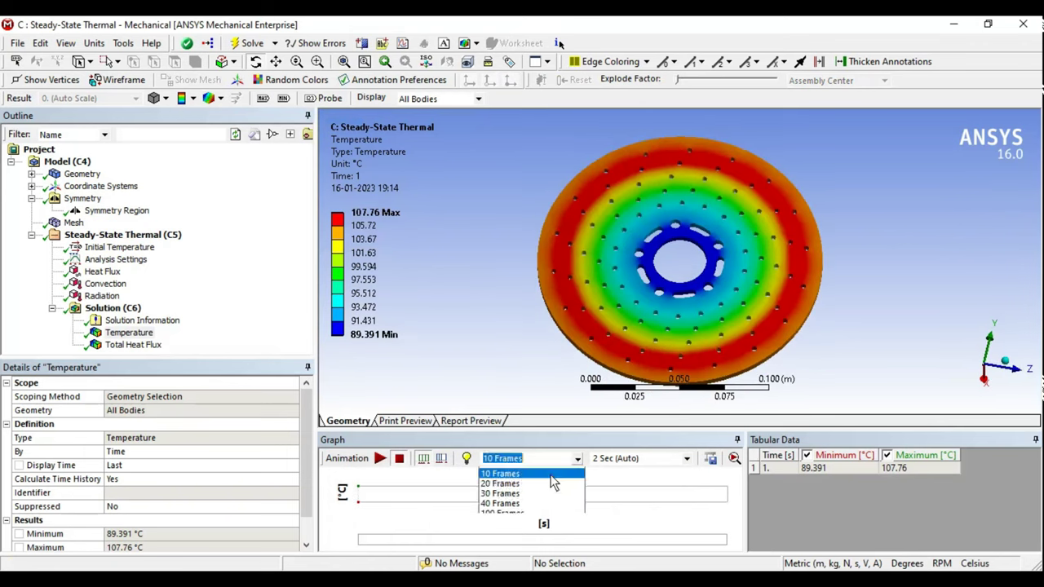
pyautogui.click(502, 512)
pyautogui.click(687, 459)
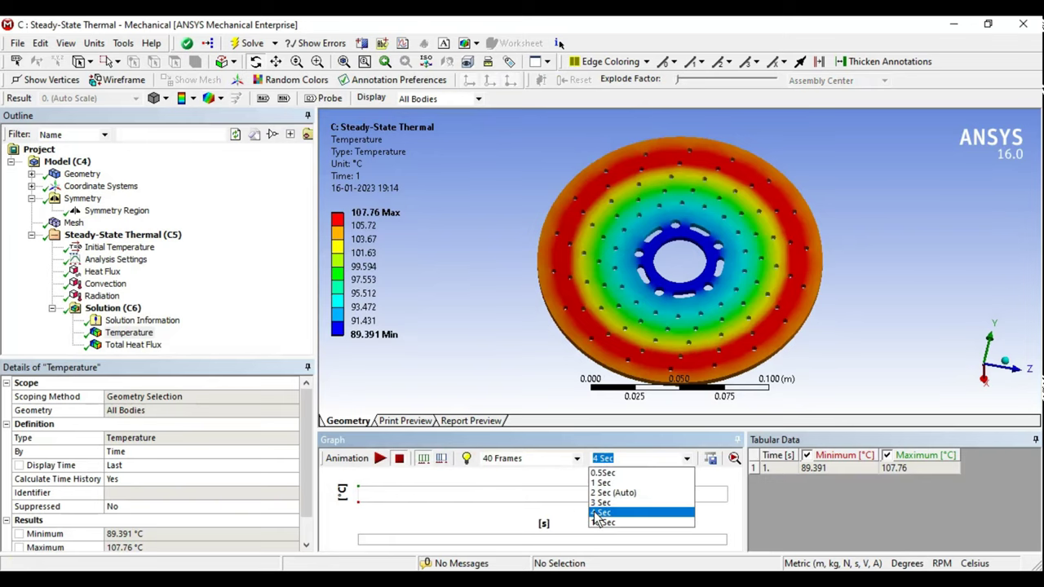
pyautogui.click(602, 512)
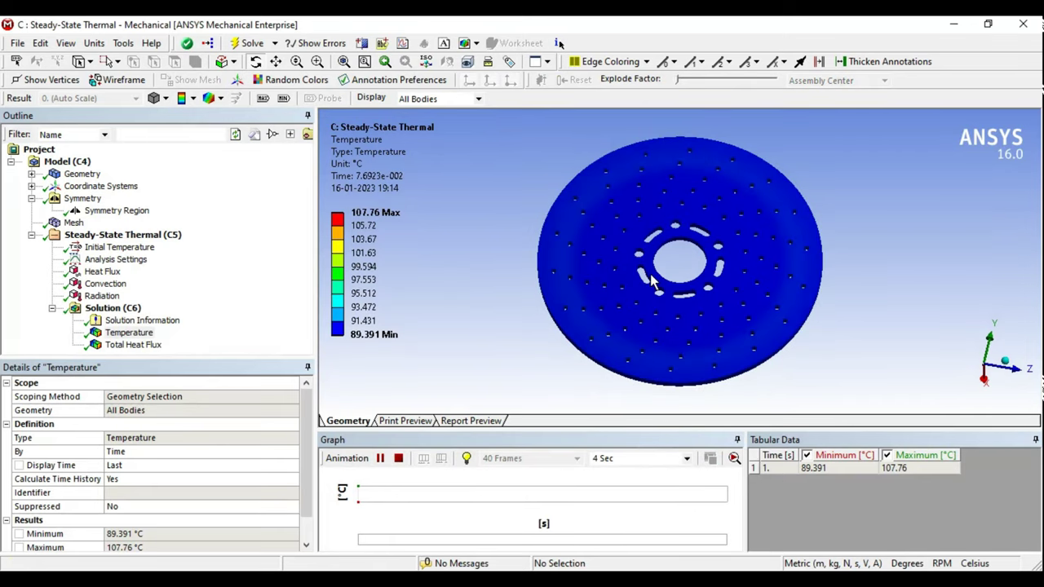
pyautogui.scroll(3, 640, 243)
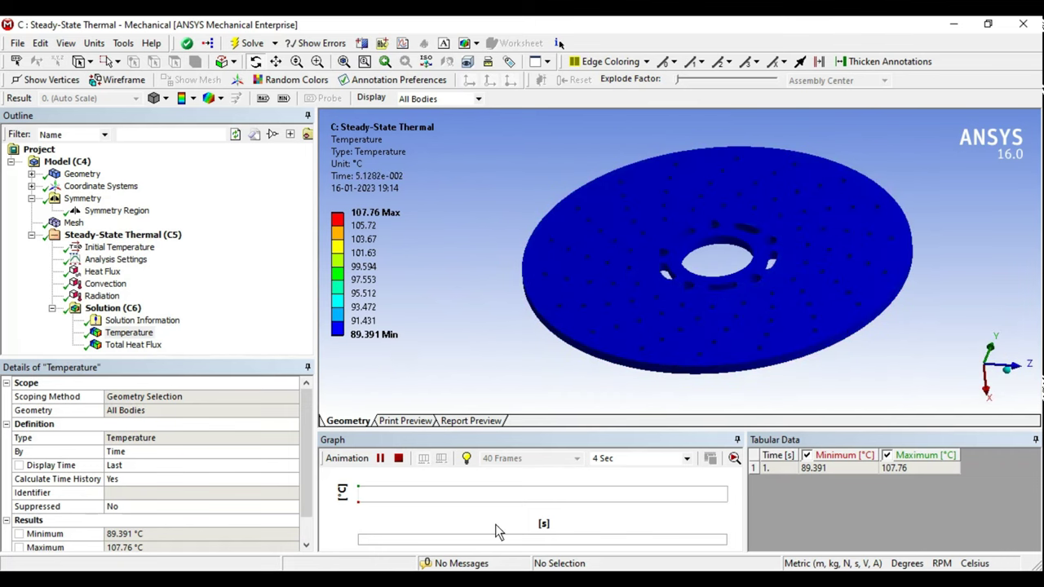
pyautogui.click(398, 457)
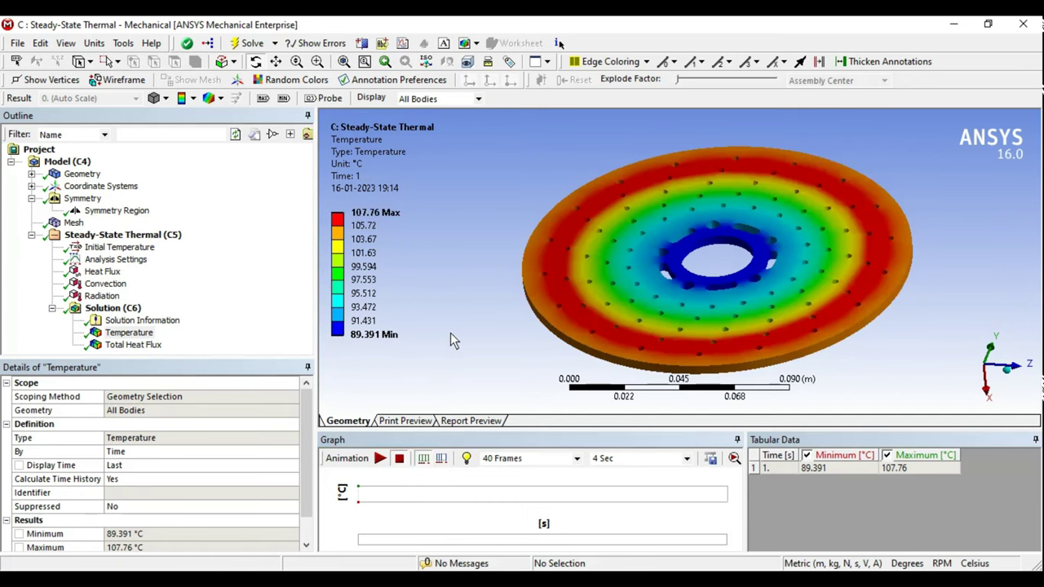
pyautogui.click(502, 571)
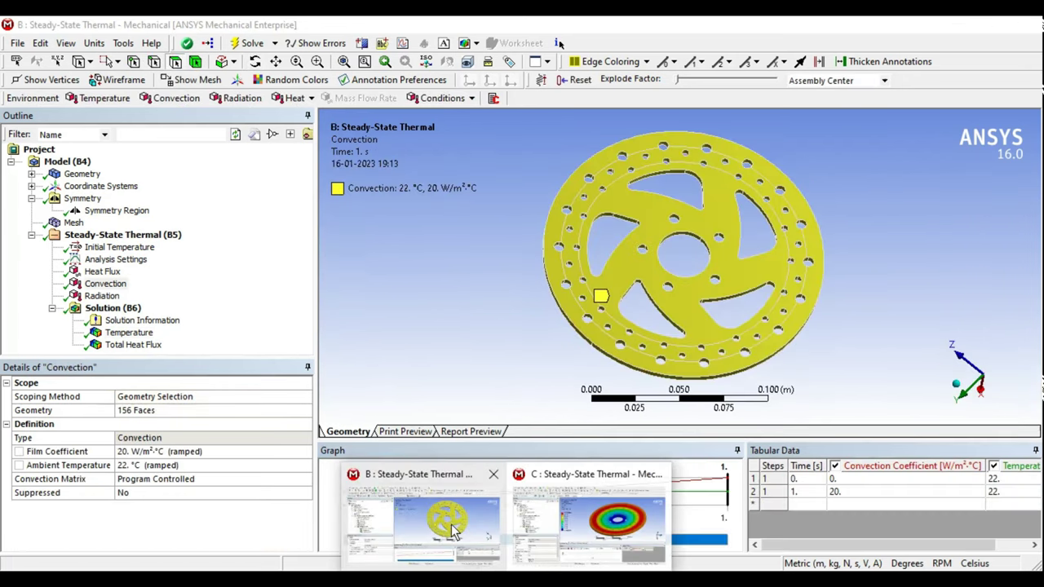
# Step: Switch to the first rotor's model and display its 82.891–114.23 °C temperature contour
pyautogui.click(466, 529)
pyautogui.click(139, 333)
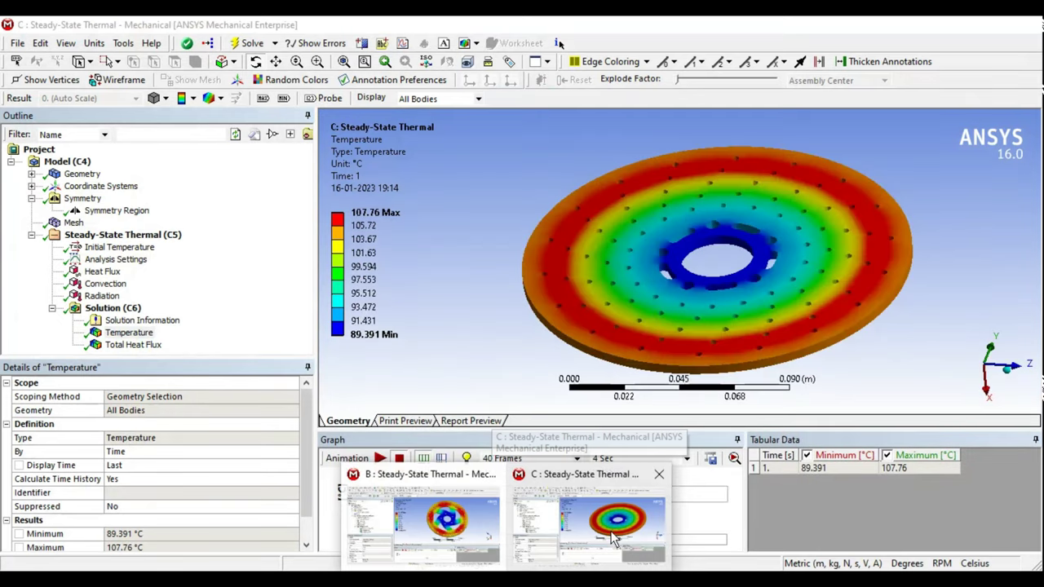
pyautogui.click(465, 530)
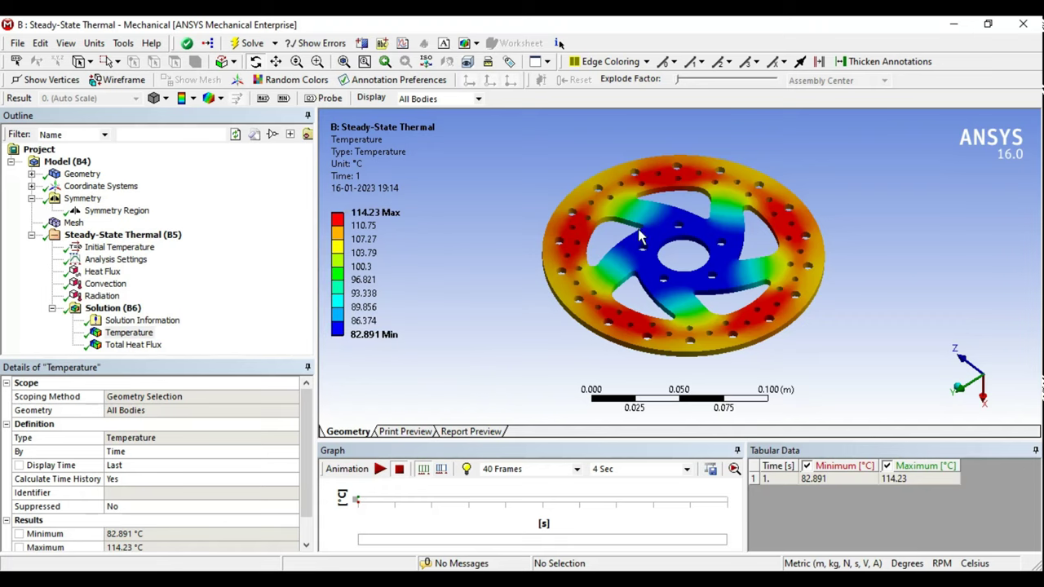
# Step: Orbit analysis B's disc, then switch to analysis C and turn its 89.391–107.76 °C contour face-on
pyautogui.moveTo(682, 260); pyautogui.dragTo(673, 227, button='middle')
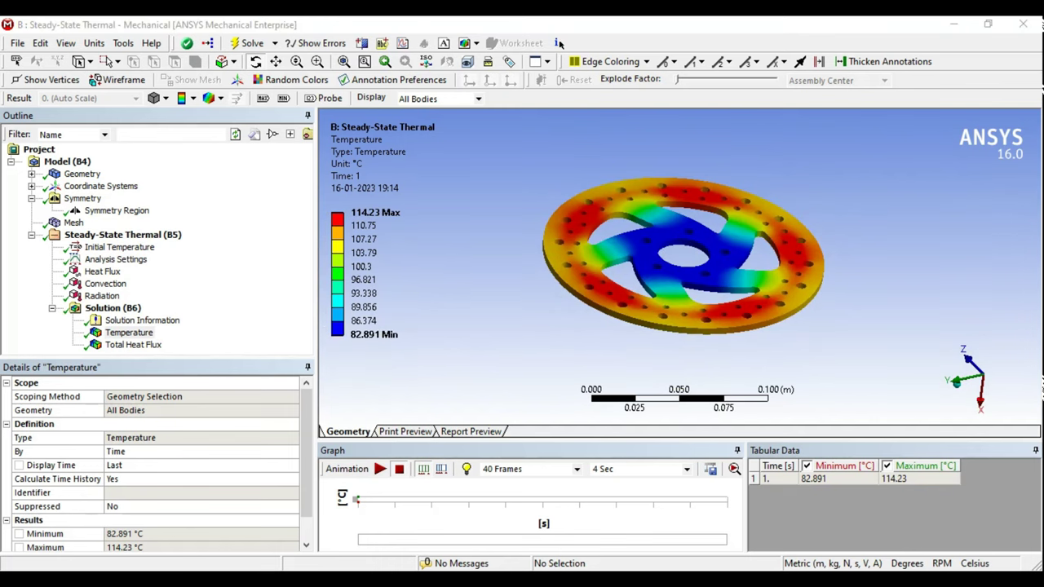
pyautogui.click(587, 522)
pyautogui.moveTo(610, 302)
pyautogui.mouseDown(button='middle')
pyautogui.moveTo(643, 224)
pyautogui.moveTo(617, 242)
pyautogui.moveTo(593, 191)
pyautogui.mouseUp(button='middle')
pyautogui.moveTo(673, 282); pyautogui.dragTo(637, 361, button='middle')
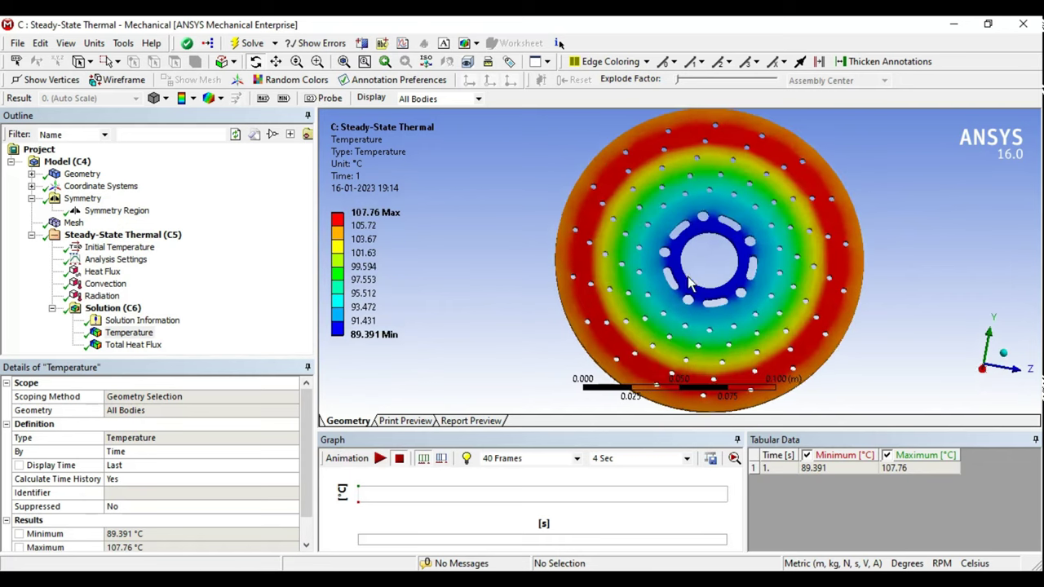
pyautogui.moveTo(679, 310); pyautogui.dragTo(675, 278, button='middle')
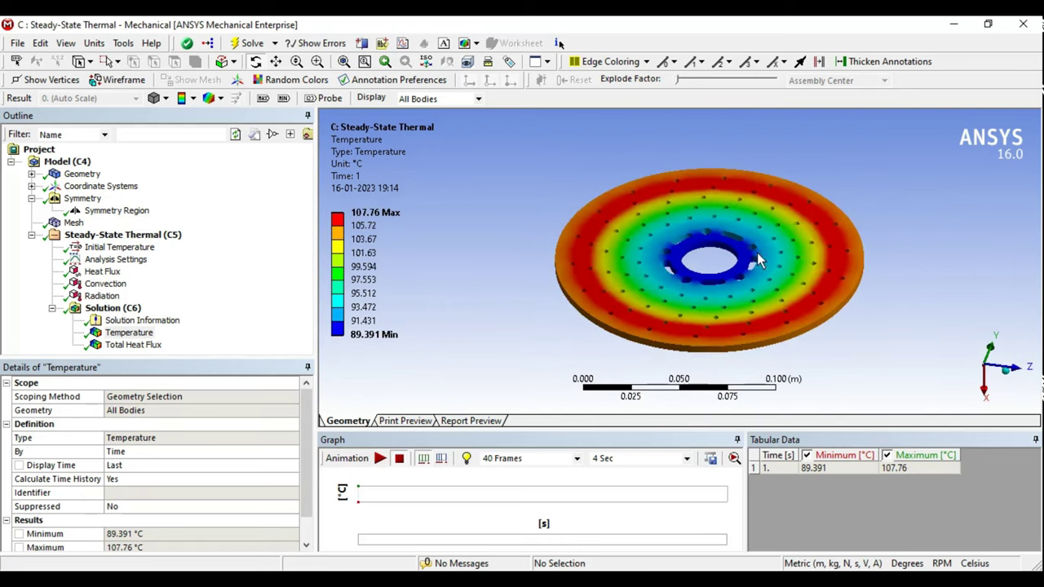
pyautogui.moveTo(677, 318)
pyautogui.mouseDown(button='middle')
pyautogui.moveTo(652, 301)
pyautogui.moveTo(700, 277)
pyautogui.mouseUp(button='middle')
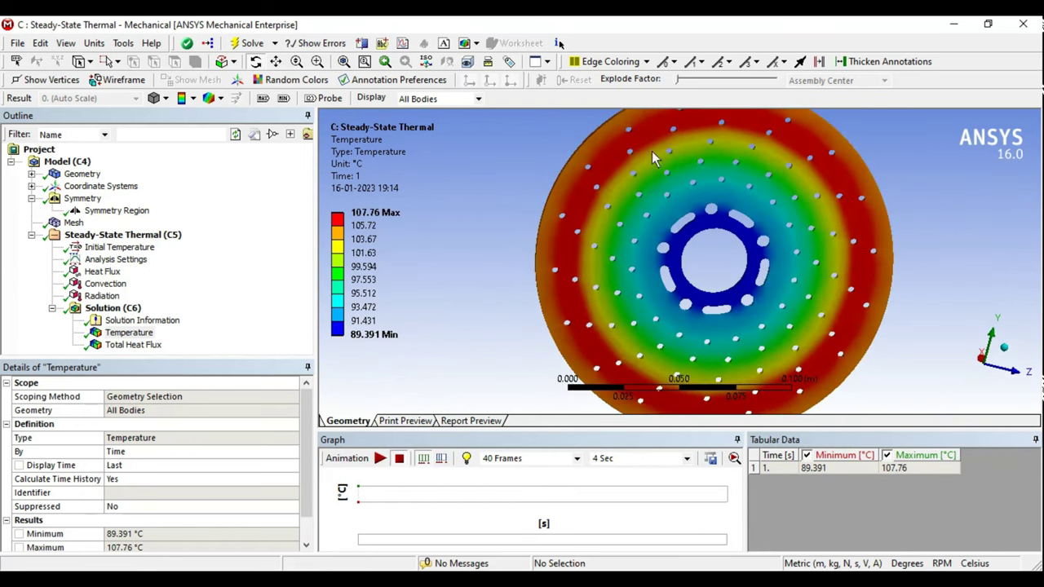
pyautogui.moveTo(650, 293)
pyautogui.mouseDown(button='middle')
pyautogui.moveTo(594, 269)
pyautogui.moveTo(583, 284)
pyautogui.mouseUp(button='middle')
# Step: Recheck B's 82.891–114.23 °C contour, then return to C and show its Total Heat Flux result
pyautogui.click(473, 530)
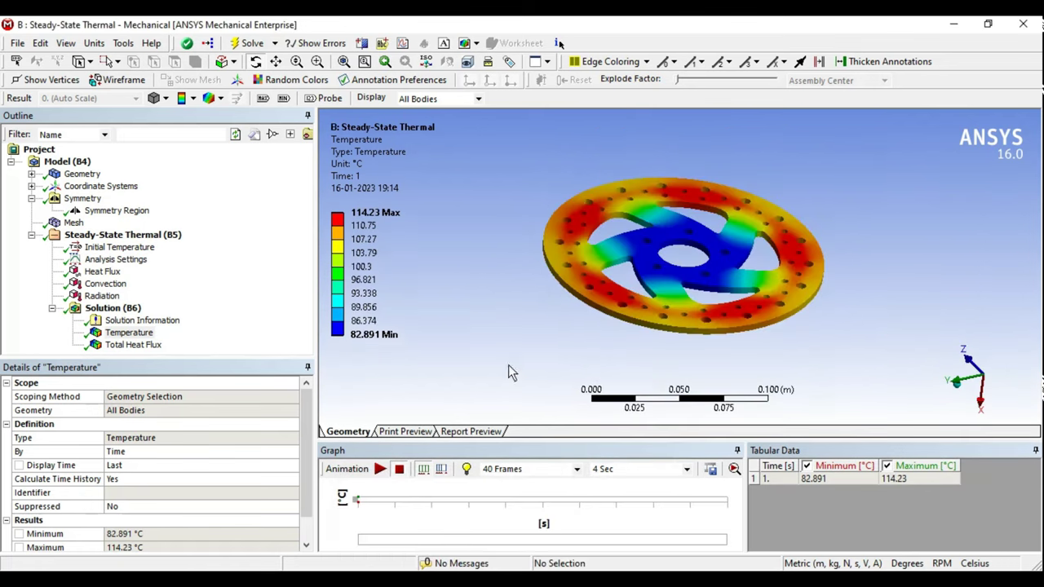
pyautogui.moveTo(677, 261); pyautogui.dragTo(624, 230, button='middle')
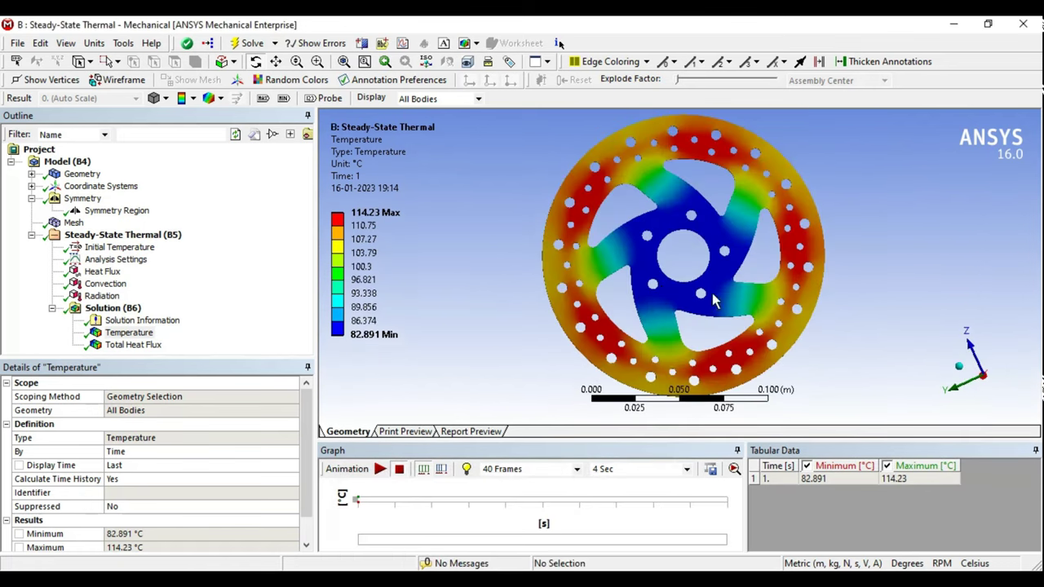
pyautogui.moveTo(714, 302); pyautogui.dragTo(658, 267, button='middle')
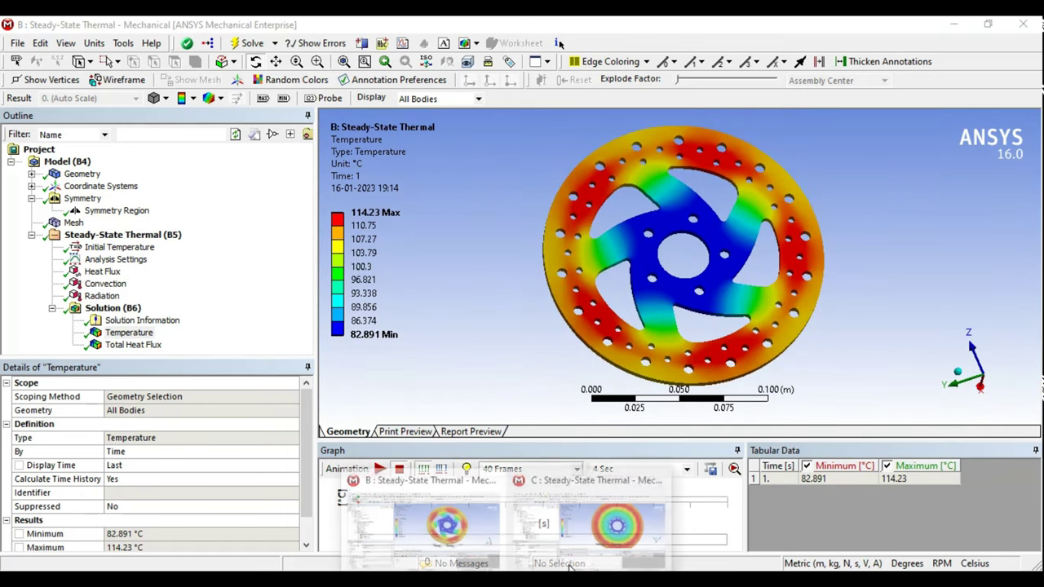
pyautogui.click(583, 541)
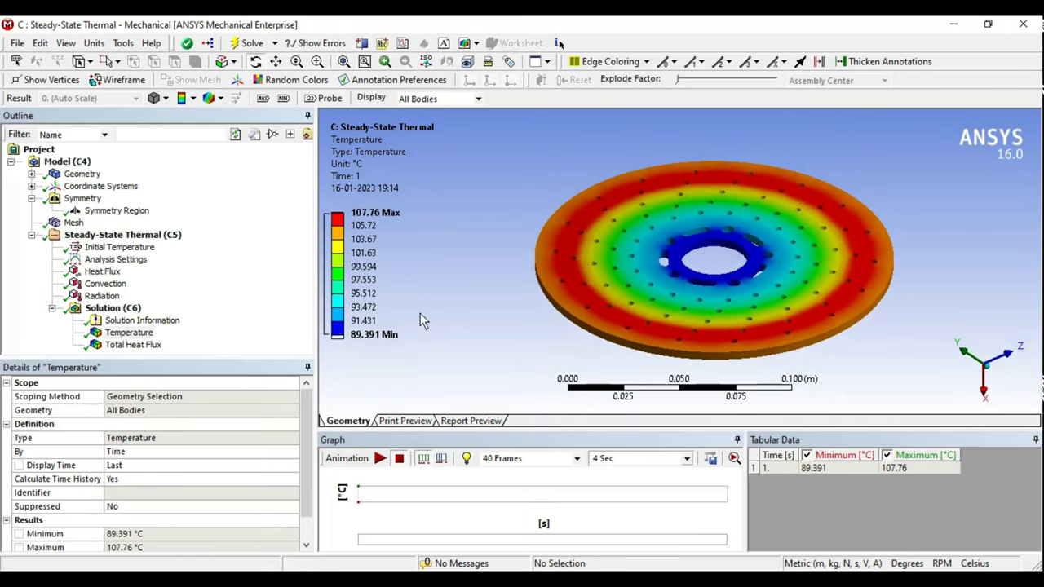
pyautogui.moveTo(566, 295)
pyautogui.mouseDown(button='middle')
pyautogui.moveTo(655, 288)
pyautogui.moveTo(652, 326)
pyautogui.mouseUp(button='middle')
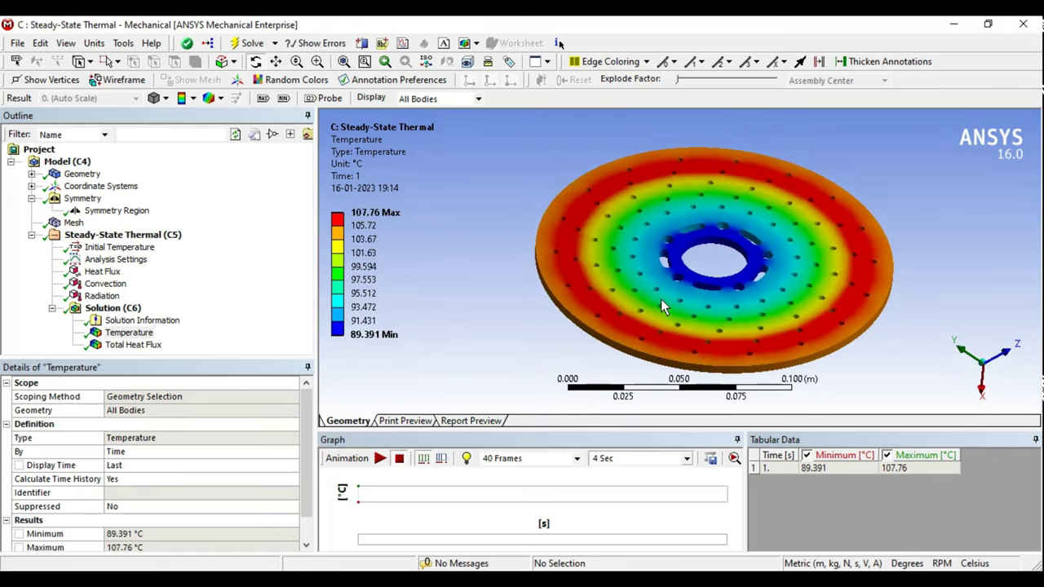
pyautogui.click(133, 344)
# Step: Display analysis C's total heat flux as lengthened vector arrows and zoom in to inspect them
pyautogui.moveTo(501, 236); pyautogui.dragTo(503, 294, button='middle')
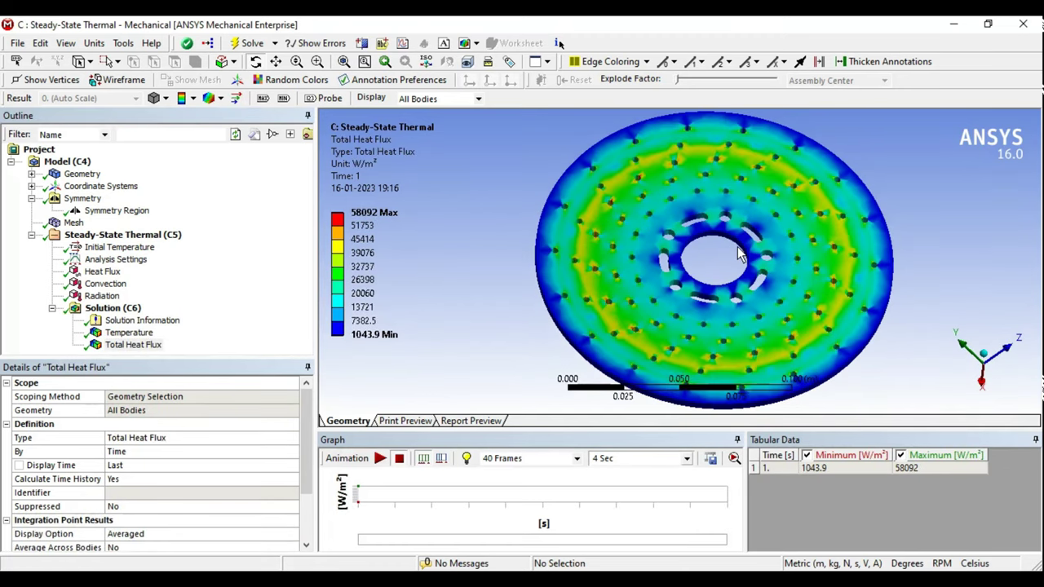
pyautogui.click(237, 99)
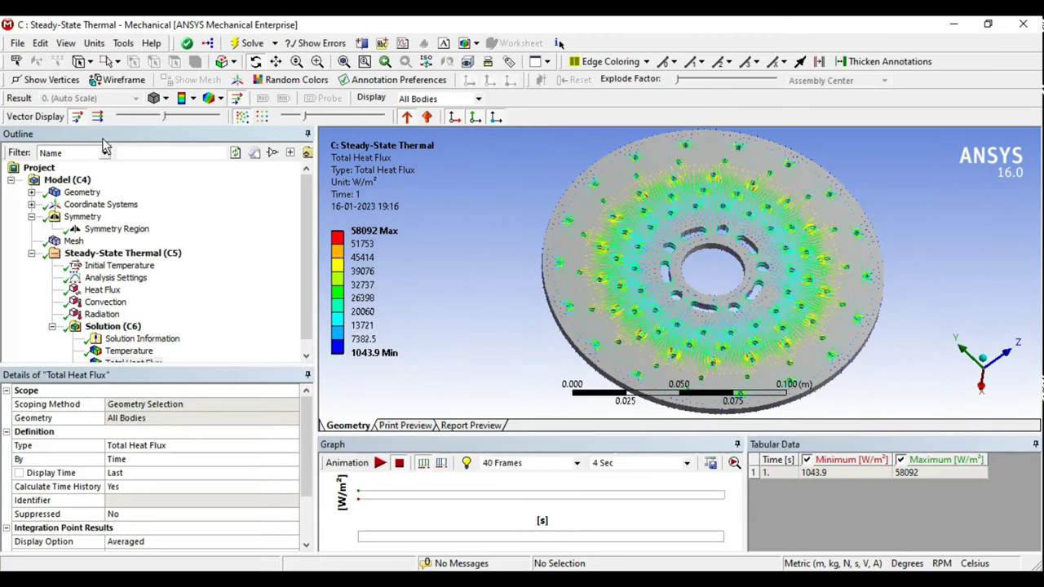
pyautogui.moveTo(162, 116); pyautogui.dragTo(172, 120)
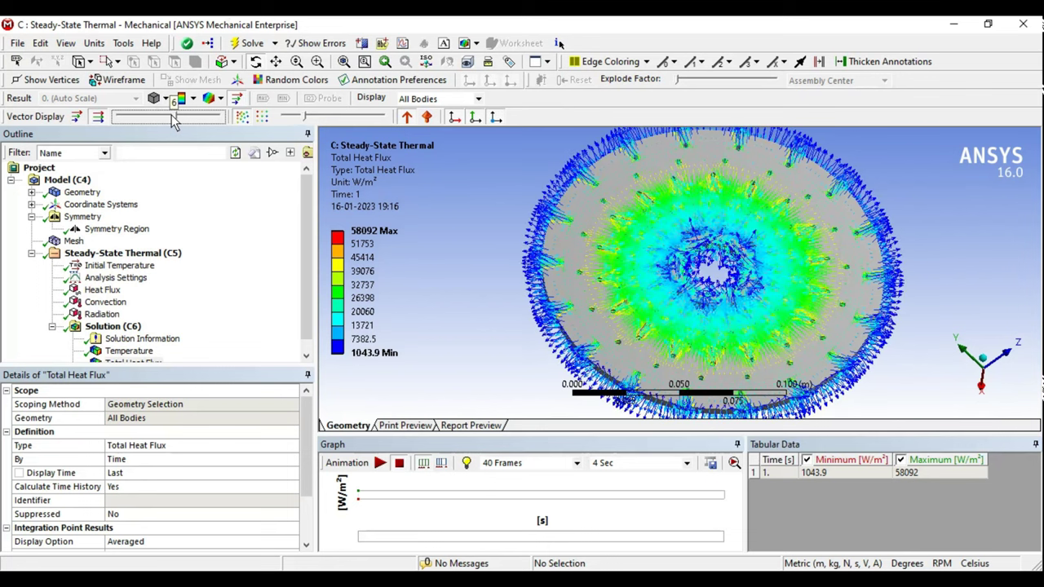
pyautogui.scroll(2, 682, 331)
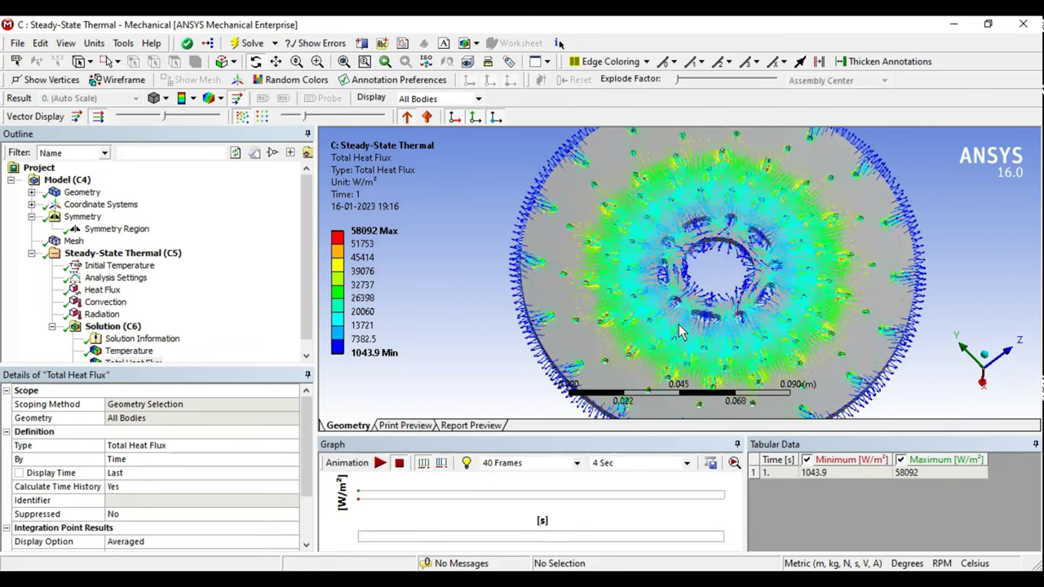
pyautogui.scroll(5, 682, 330)
pyautogui.scroll(-2, 608, 290)
pyautogui.scroll(-3, 763, 318)
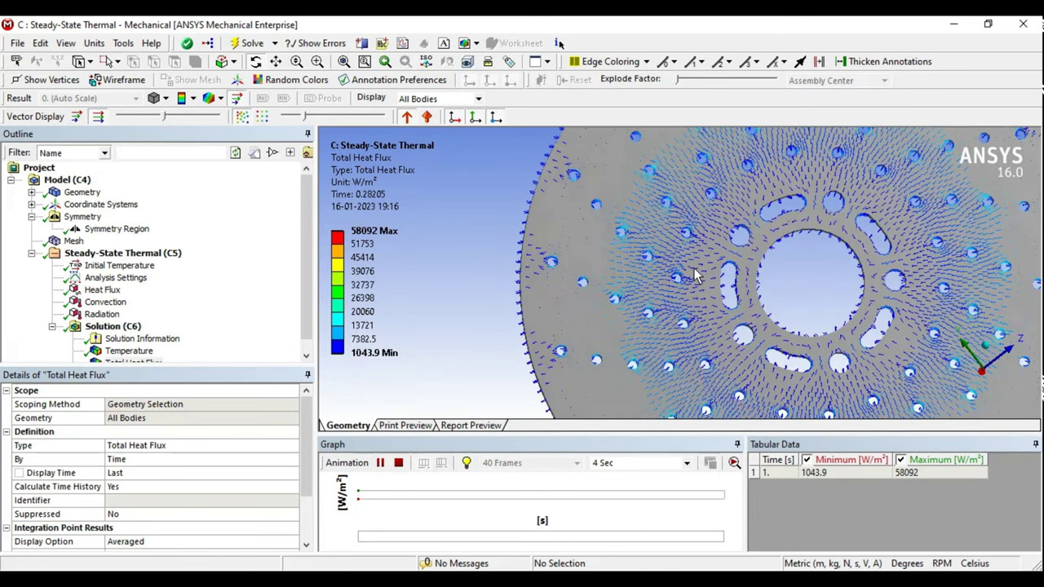
pyautogui.scroll(3, 694, 277)
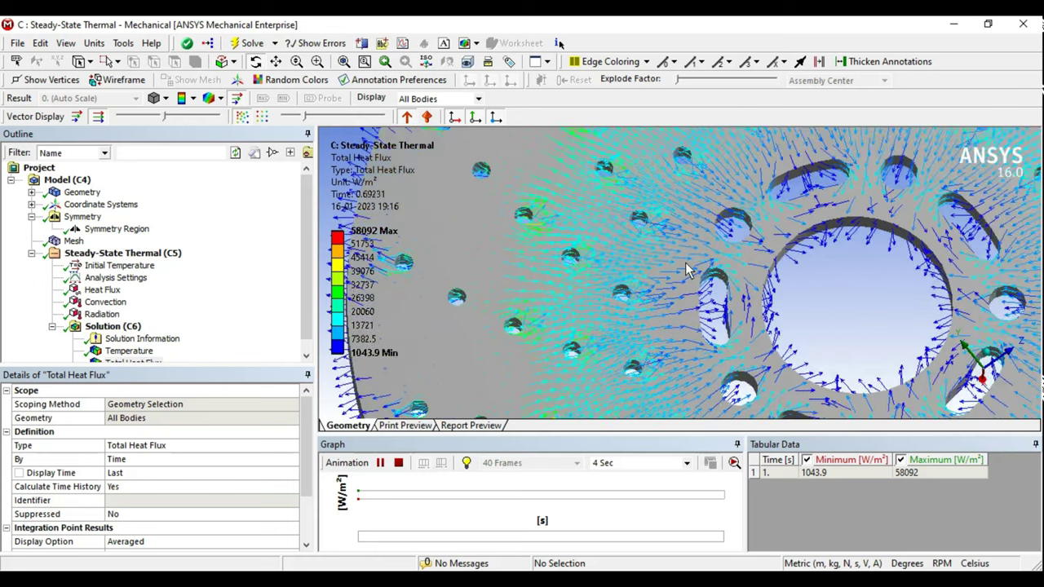
pyautogui.scroll(-3, 685, 270)
pyautogui.scroll(-2, 710, 294)
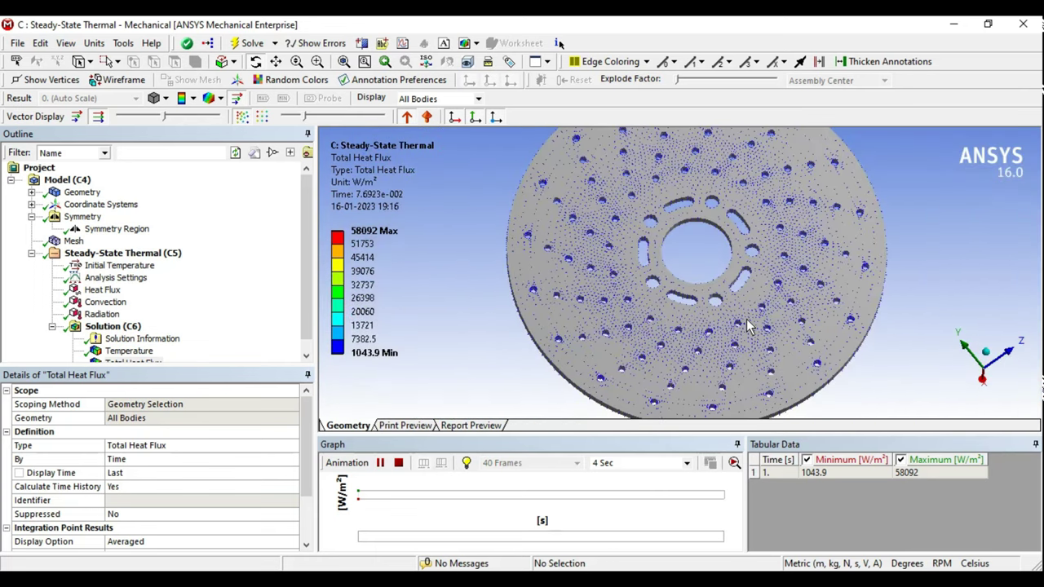
# Step: Stop the heat-flux animation and return to the 89.391–107.76 °C temperature result
pyautogui.moveTo(749, 324); pyautogui.dragTo(697, 304, button='middle')
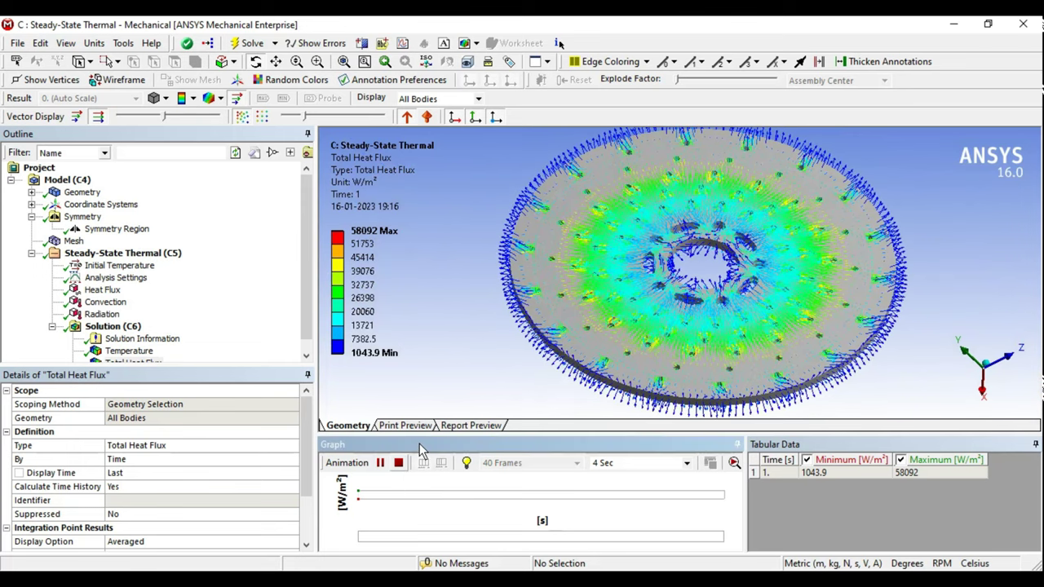
pyautogui.click(398, 463)
pyautogui.click(129, 351)
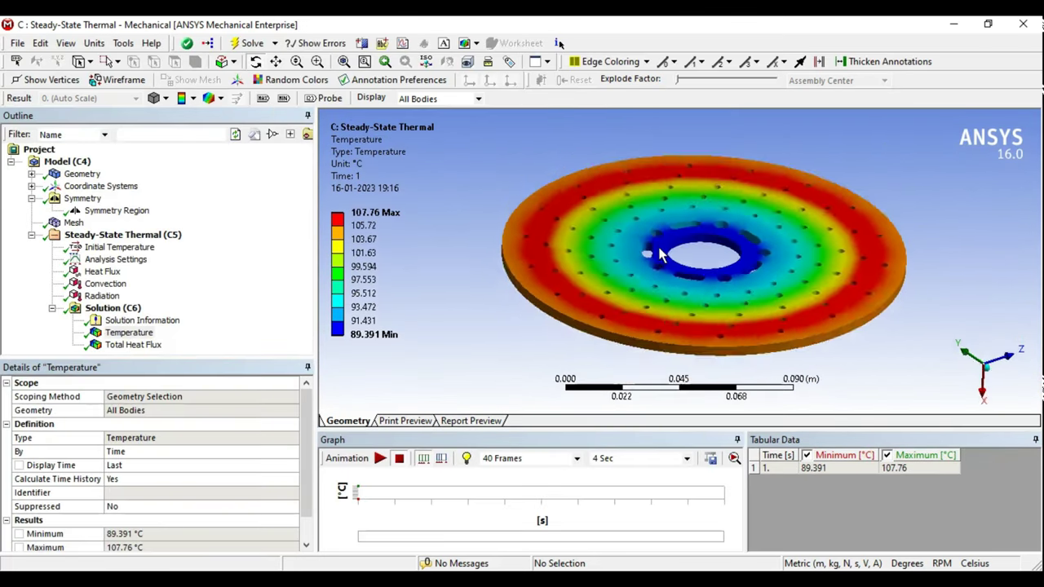
# Step: Switch to analysis B and orbit the disc to review its 82.891–114.23 °C temperature contour
pyautogui.click(453, 532)
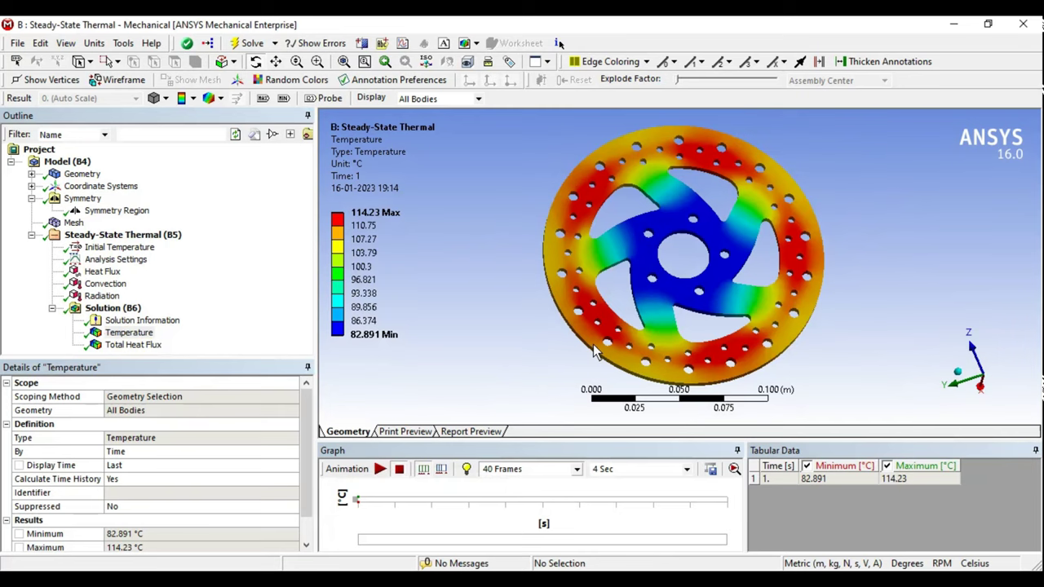
pyautogui.moveTo(595, 352); pyautogui.dragTo(669, 269, button='middle')
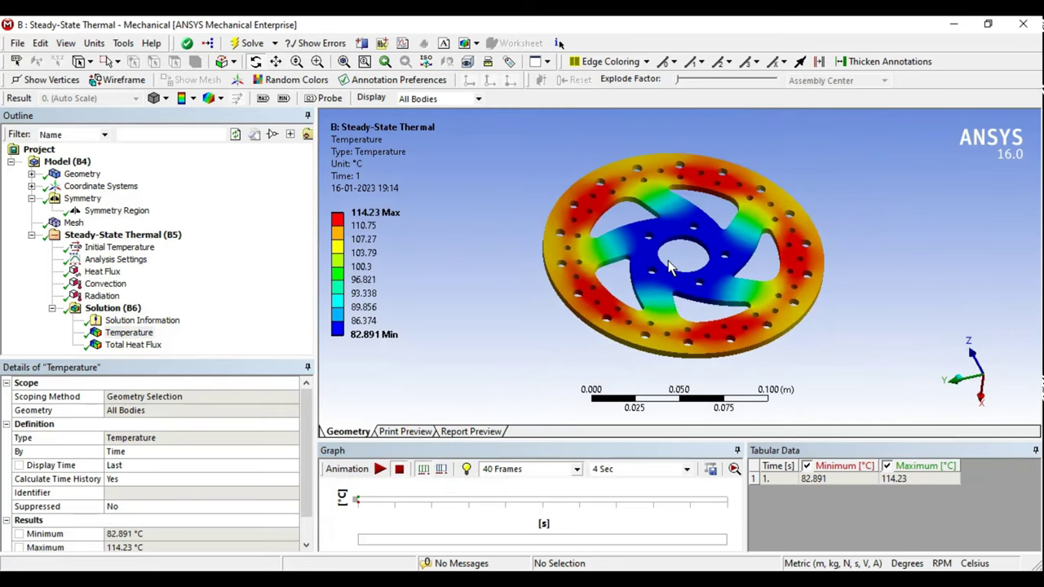
pyautogui.moveTo(627, 261); pyautogui.dragTo(693, 278, button='middle')
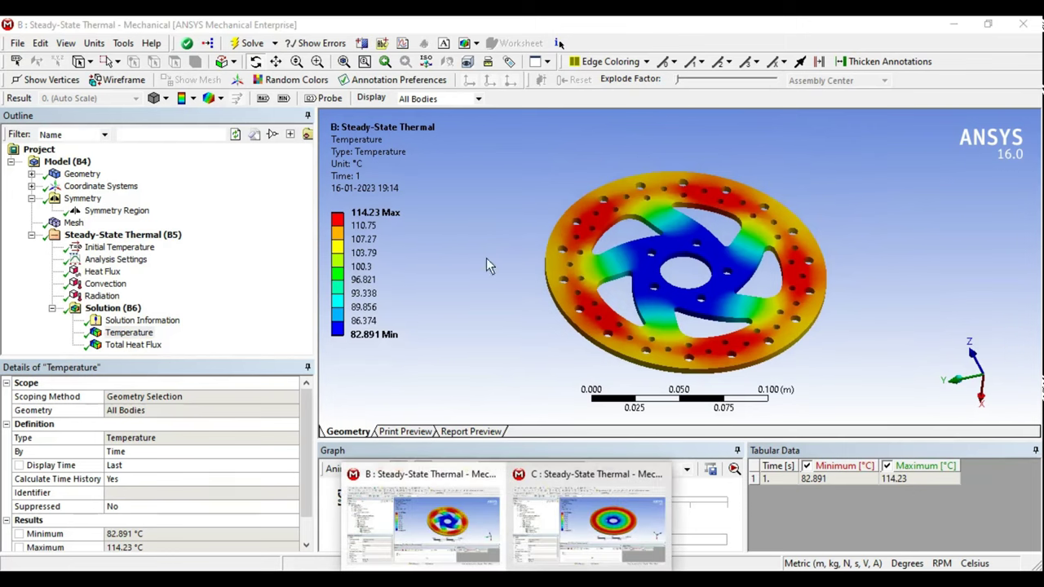
pyautogui.moveTo(671, 306); pyautogui.dragTo(693, 298, button='middle')
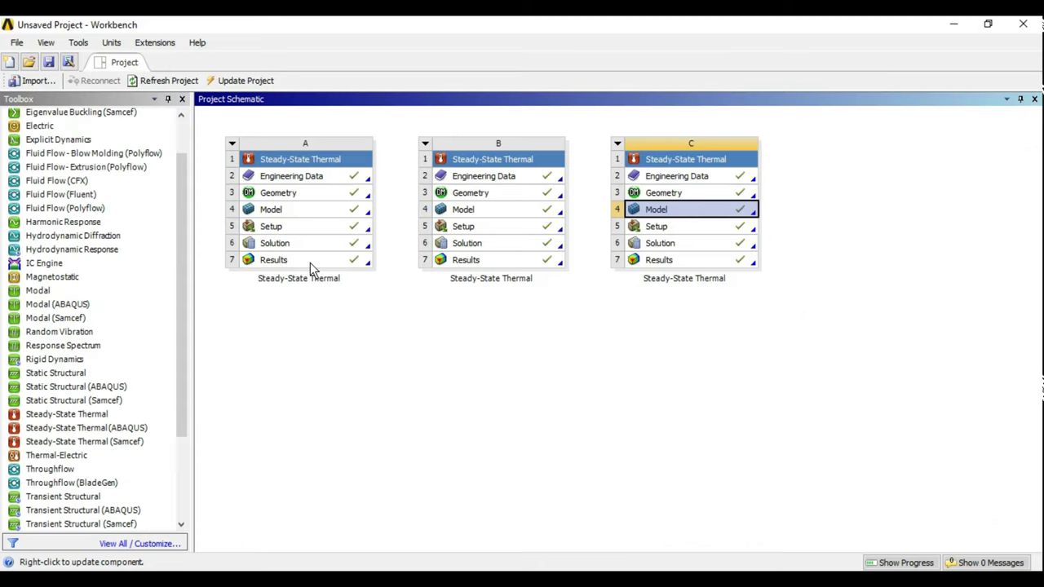
# Step: Open system A's Results cell to load the pin-fin heat sink analysis in Mechanical
pyautogui.doubleClick(310, 261)
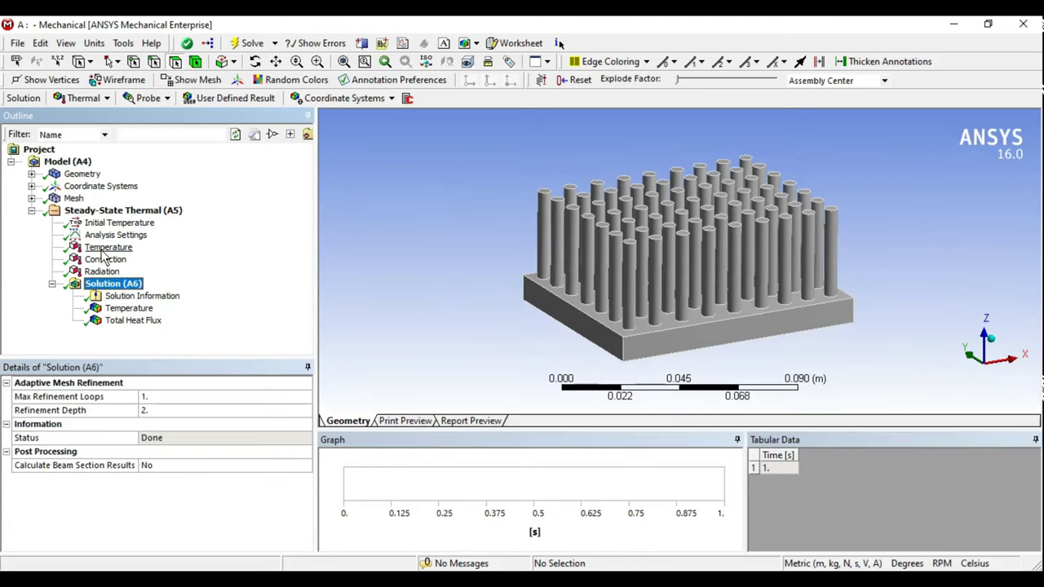
# Step: Check heat sink A's 200 °C base load and 176–200 °C temperatures, then switch to the brake disc analysis
pyautogui.click(103, 250)
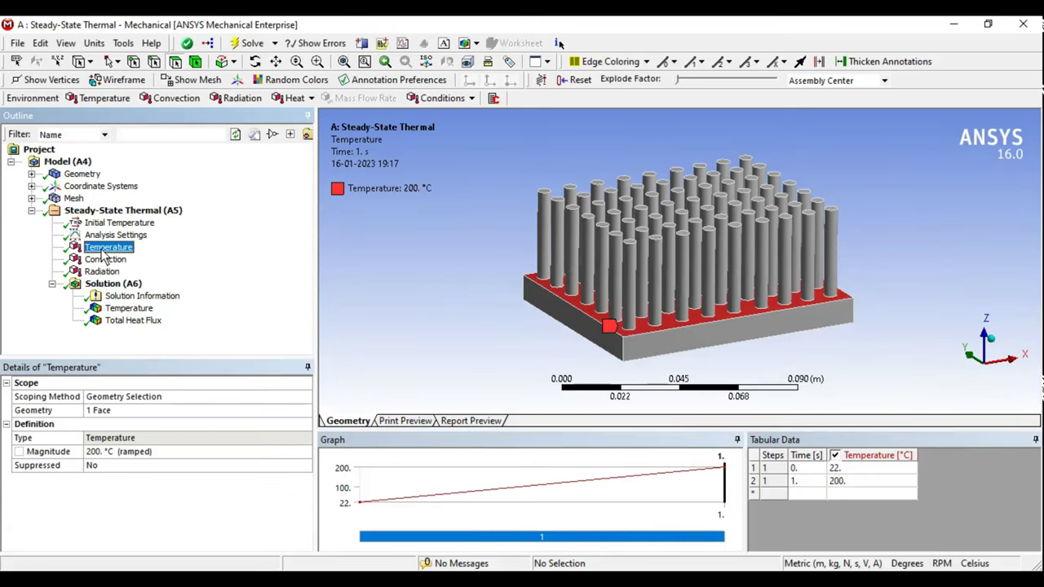
pyautogui.click(129, 309)
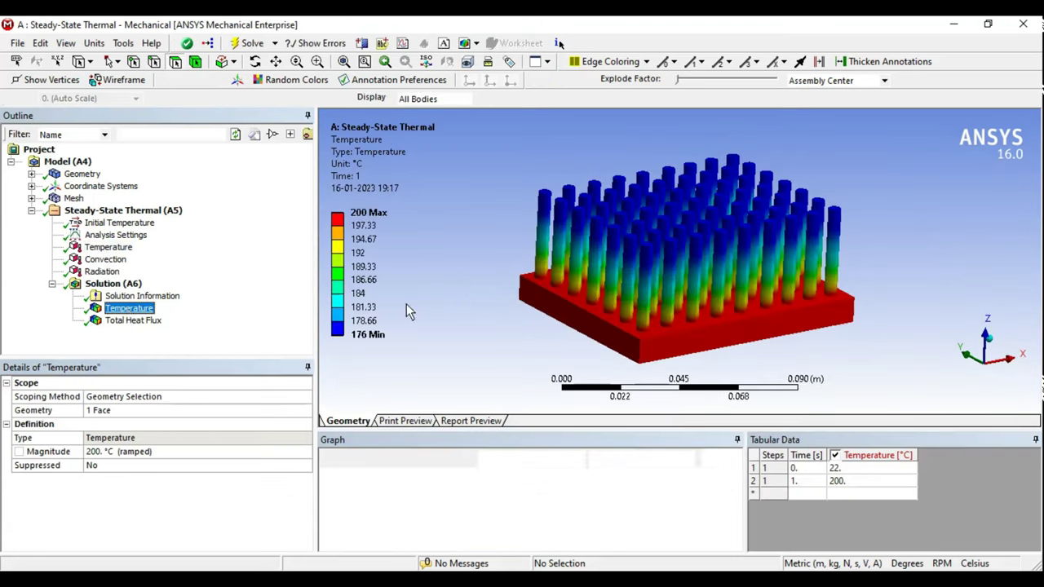
pyautogui.moveTo(406, 303); pyautogui.dragTo(648, 254, button='middle')
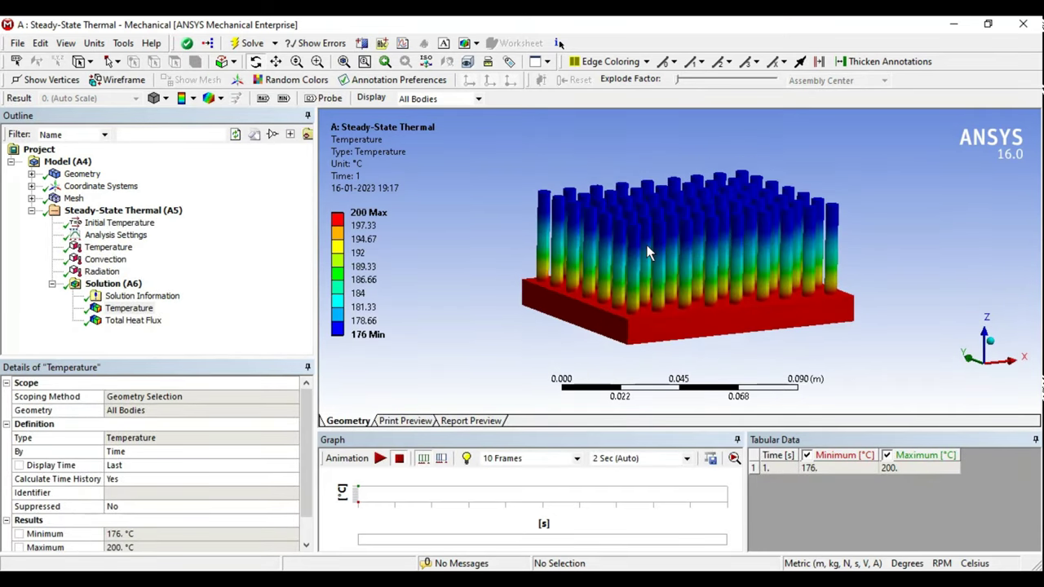
pyautogui.click(512, 534)
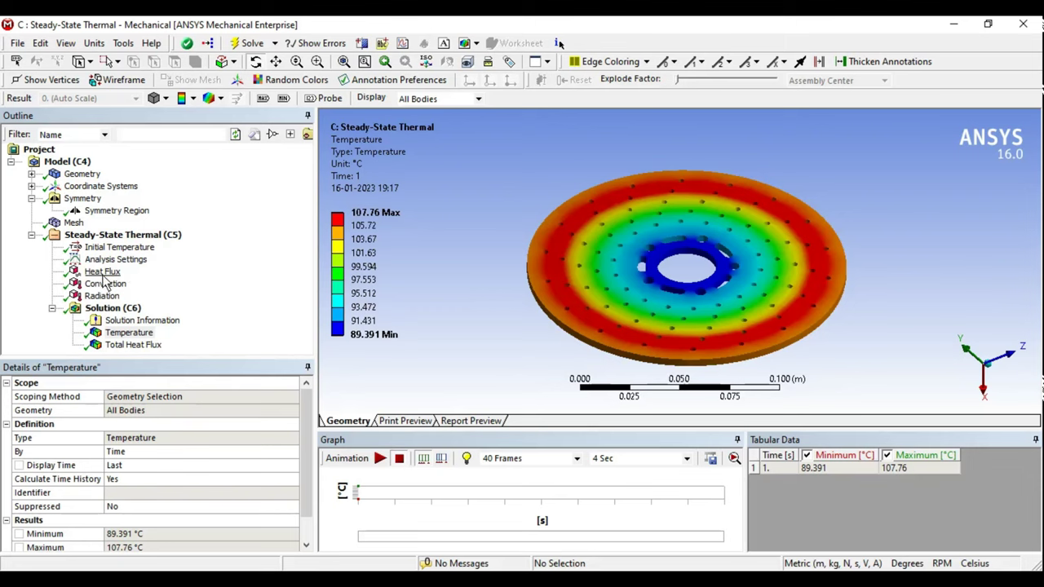
# Step: Review the disc's heat flux load and its 89.391–107.76 °C temperature result
pyautogui.click(103, 271)
pyautogui.click(128, 333)
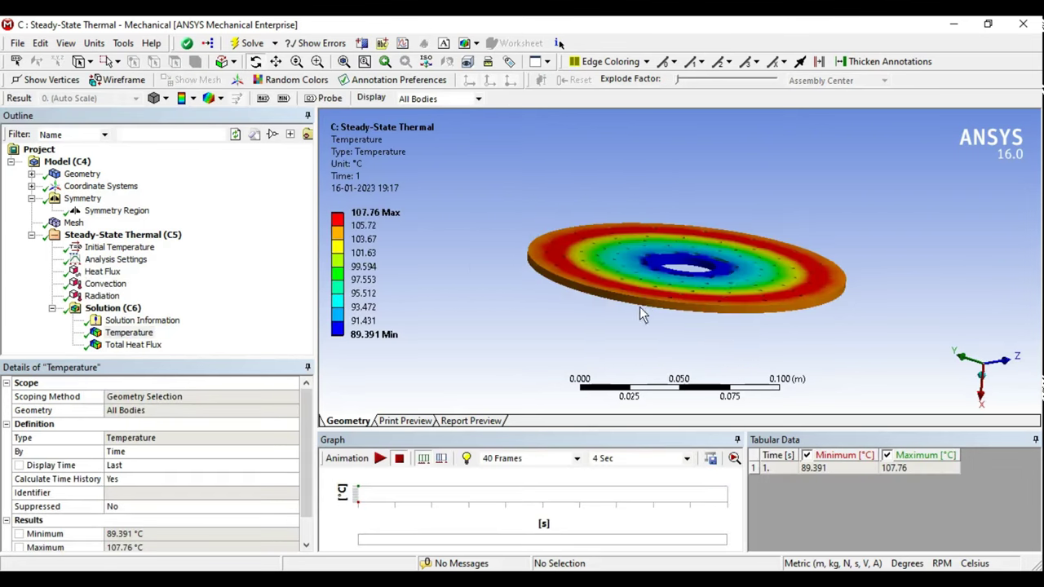
pyautogui.moveTo(640, 306); pyautogui.dragTo(629, 321, button='middle')
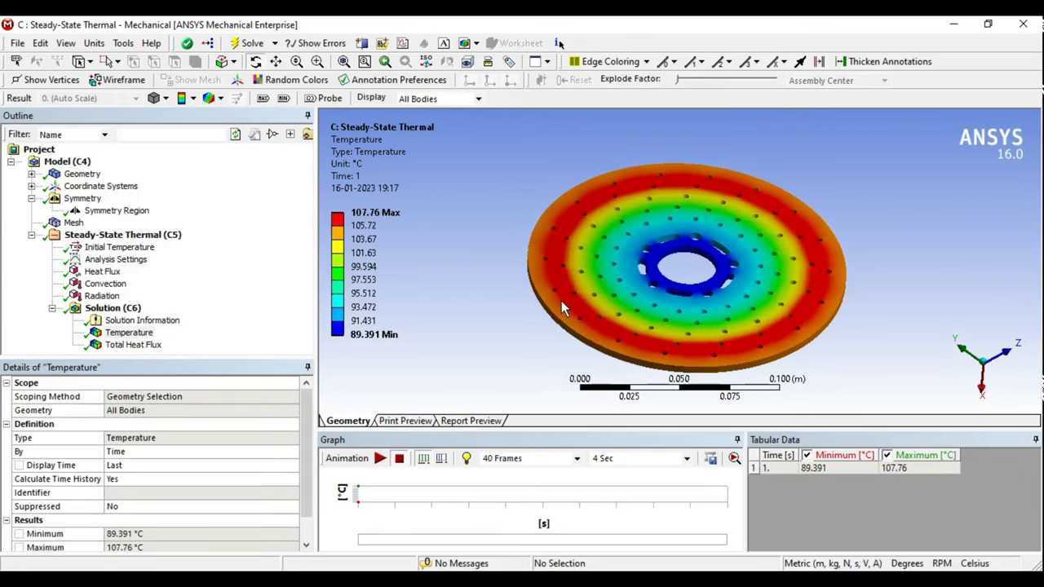
# Step: Change the Radiation load's emissivity from 1 to 0.5, then select the Solution branch
pyautogui.click(102, 297)
pyautogui.rightClick(101, 295)
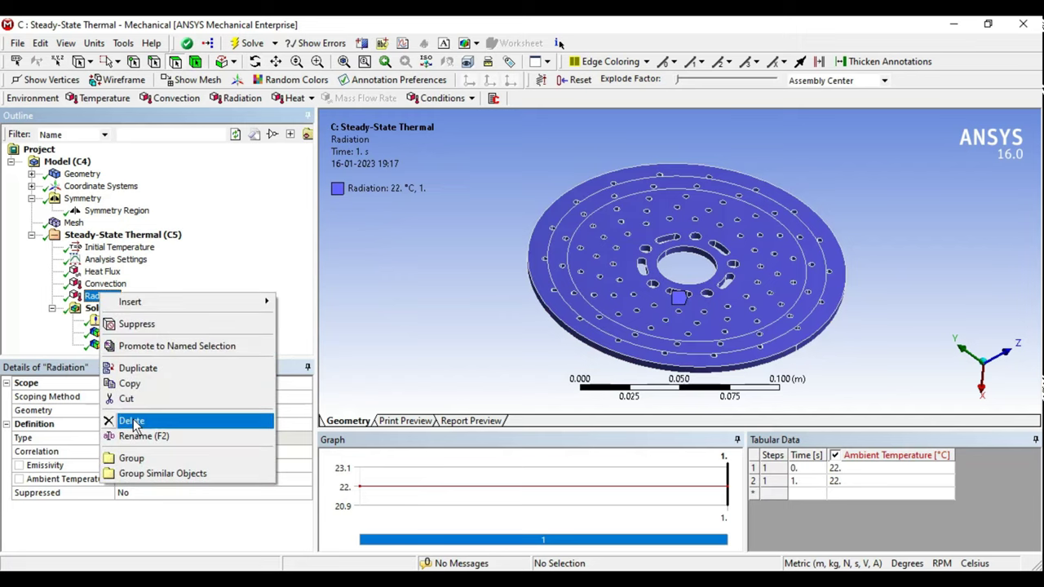
pyautogui.click(193, 478)
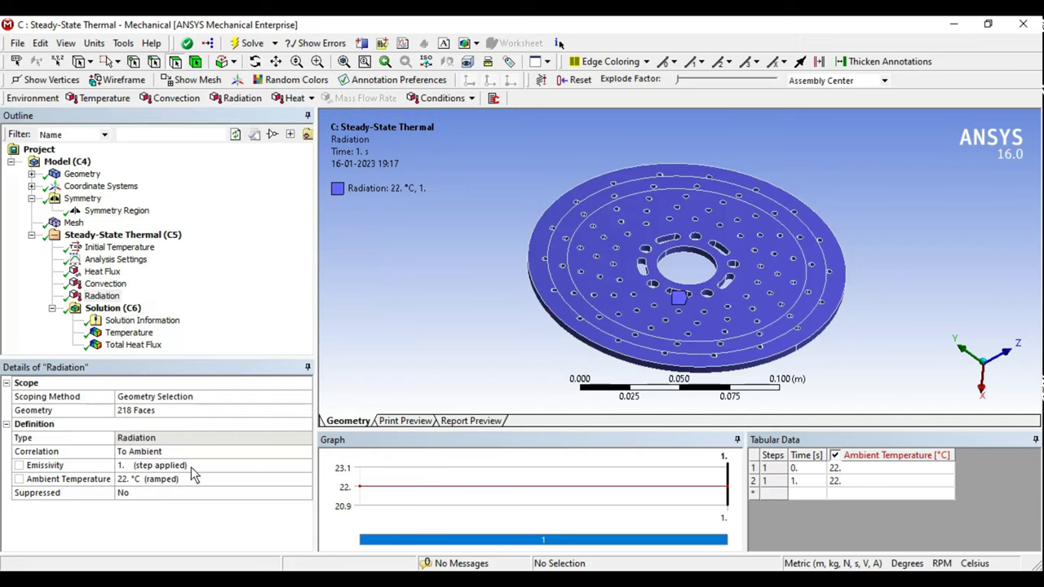
pyautogui.click(131, 466)
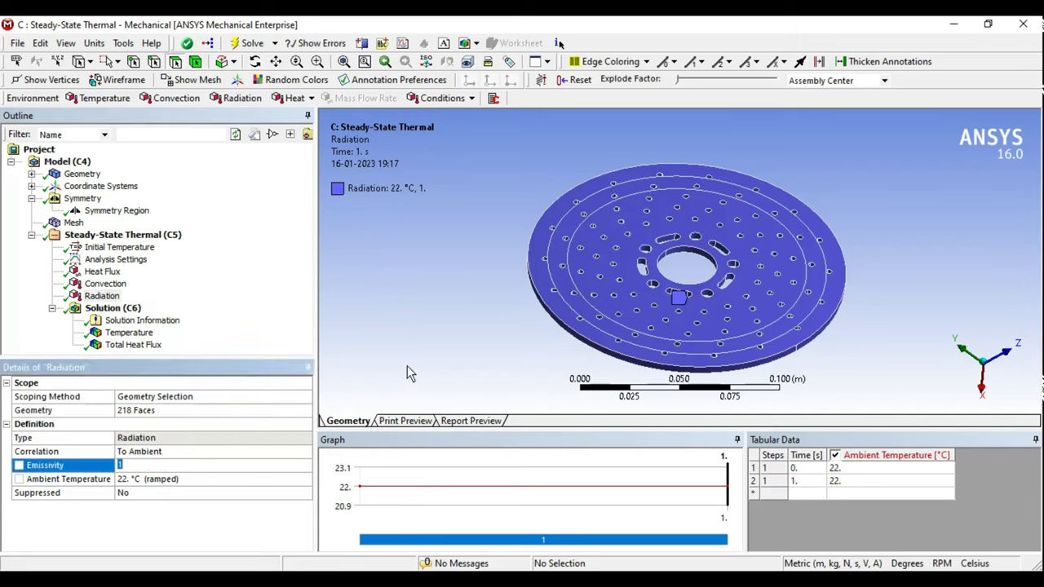
pyautogui.write('.5')
pyautogui.press('Return')
pyautogui.click(109, 312)
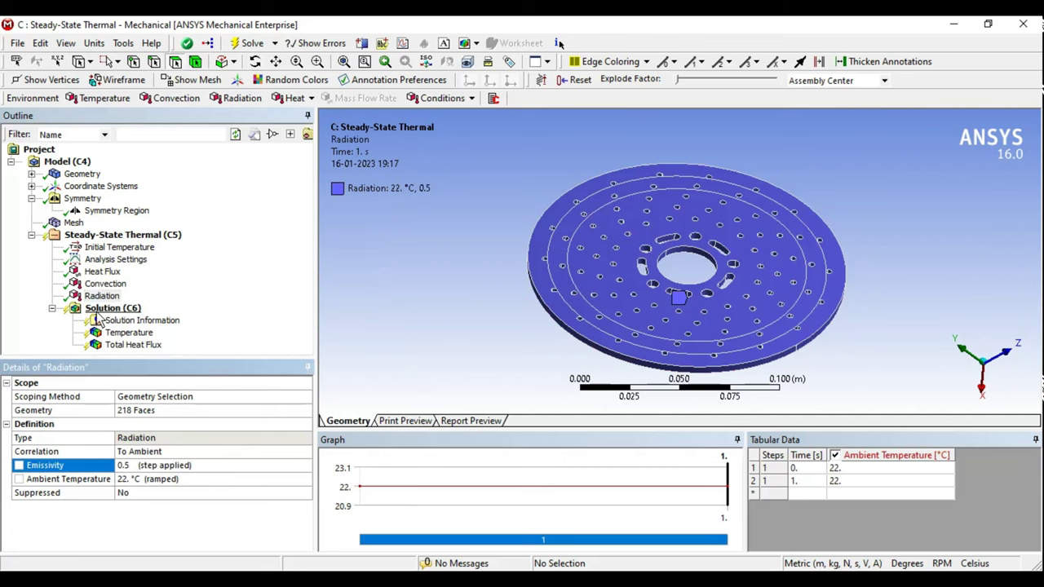
pyautogui.rightClick(108, 316)
# Step: Evaluate all results, inspect the new 102.12–120.82 °C disc temperatures, and reselect the Radiation load
pyautogui.click(152, 364)
pyautogui.click(129, 333)
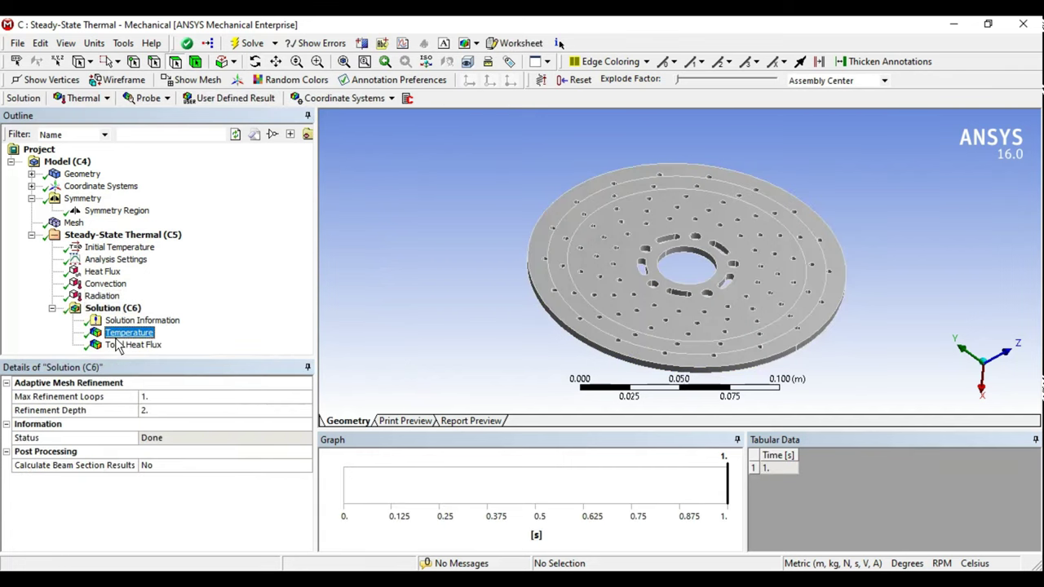
pyautogui.moveTo(602, 247); pyautogui.dragTo(580, 256, button='middle')
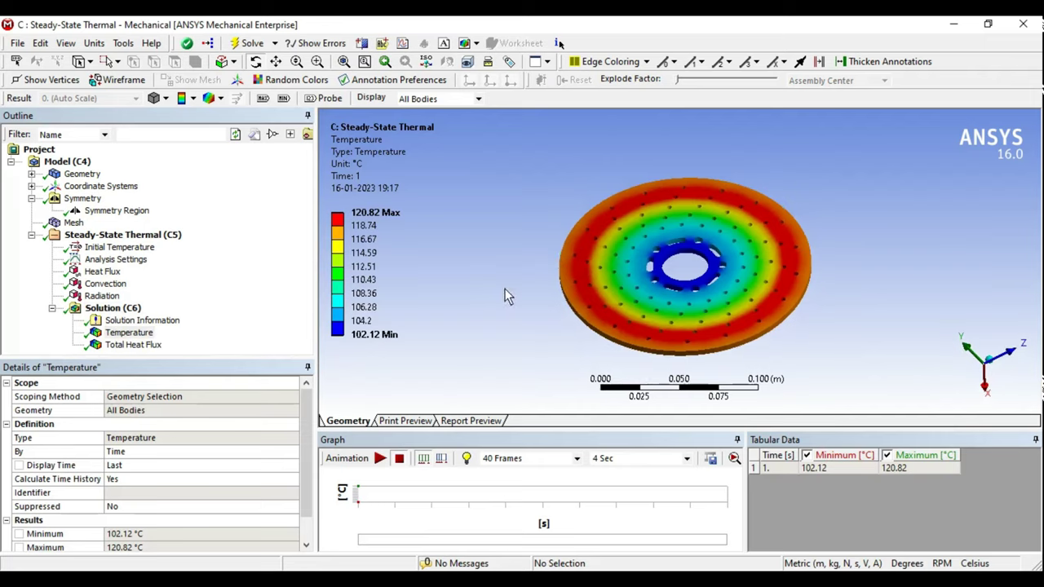
pyautogui.moveTo(555, 321); pyautogui.dragTo(563, 310, button='middle')
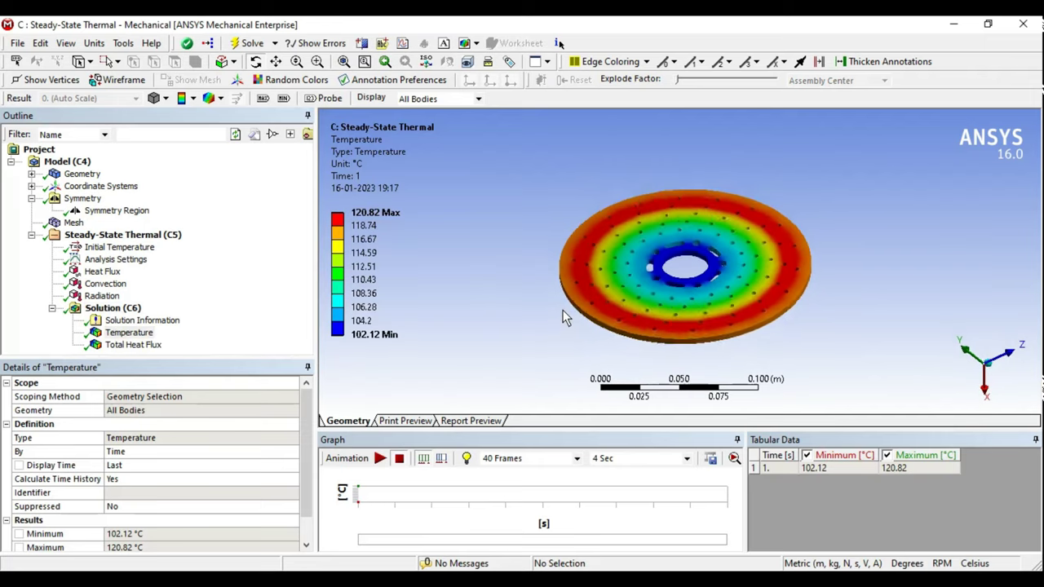
pyautogui.click(106, 296)
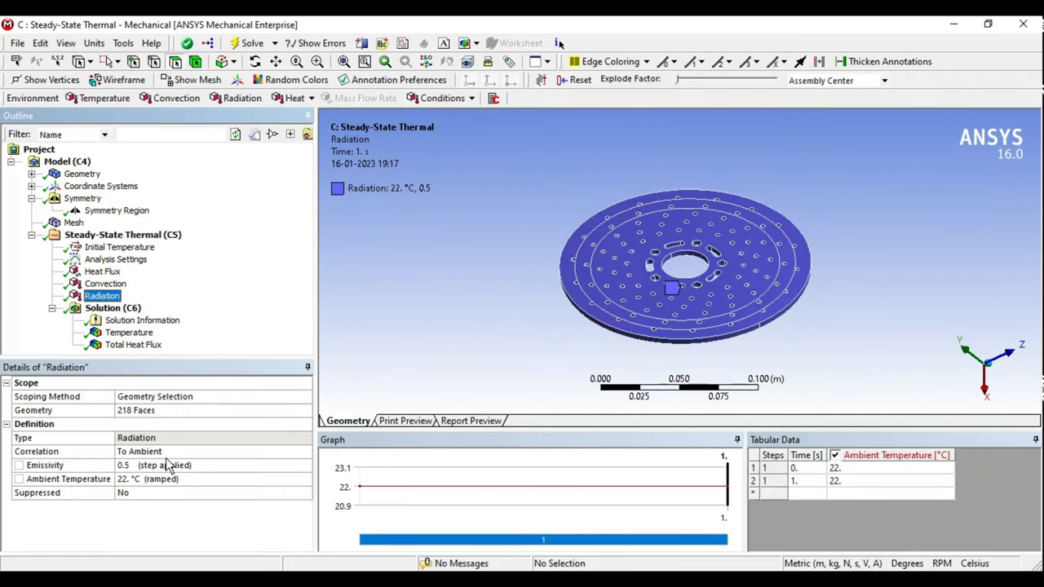
# Step: Make the convection film coefficient temperature-dependent using the Stagnant Air – Simplified Case data
pyautogui.press('Up')
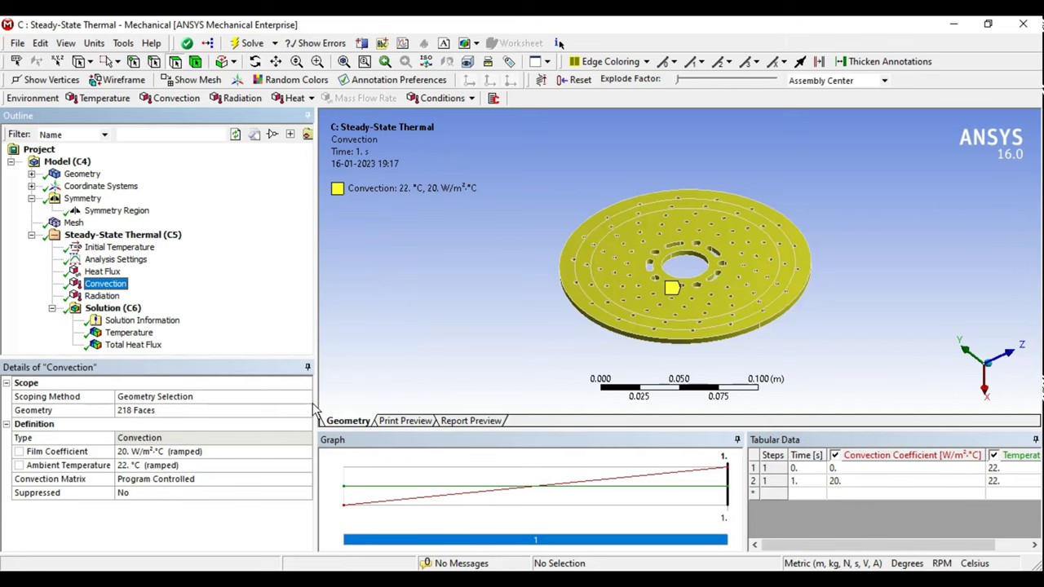
pyautogui.moveTo(698, 280); pyautogui.dragTo(702, 274, button='middle')
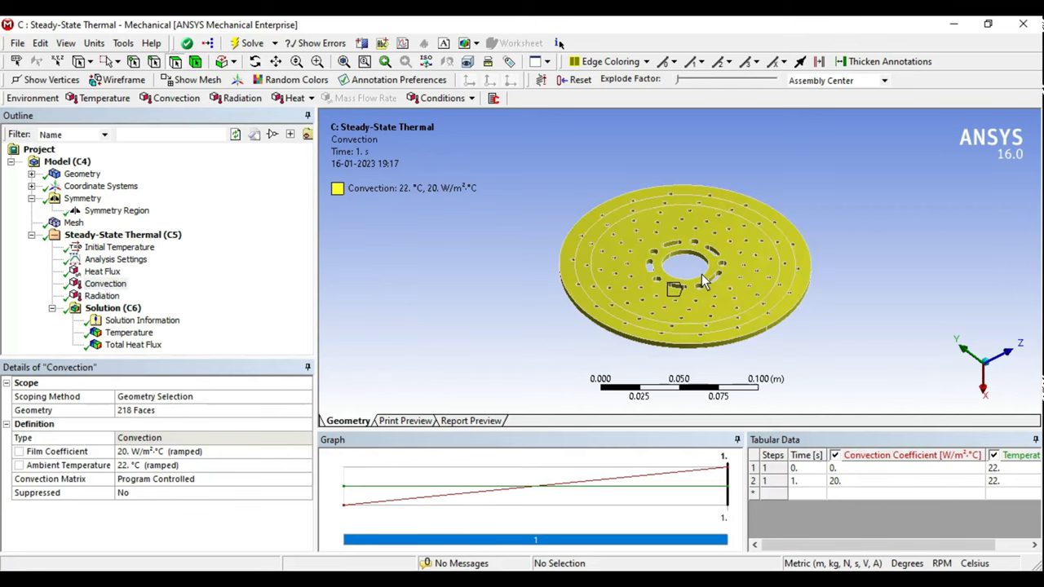
pyautogui.click(209, 454)
pyautogui.click(305, 451)
pyautogui.click(366, 475)
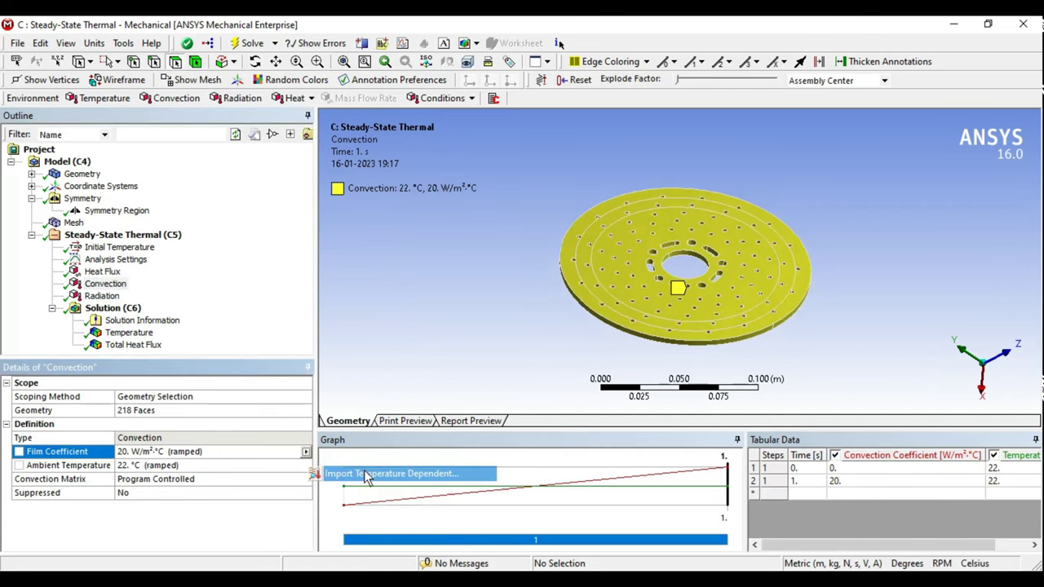
pyautogui.click(366, 346)
pyautogui.click(614, 462)
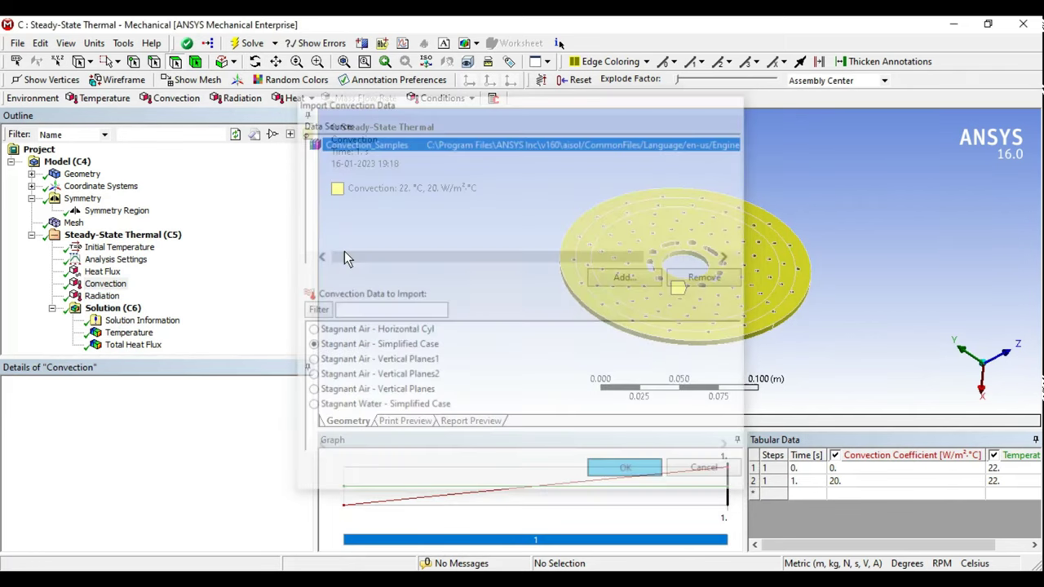
# Step: Solve the analysis and view the new 198.09–217.39 °C disc temperatures
pyautogui.click(110, 309)
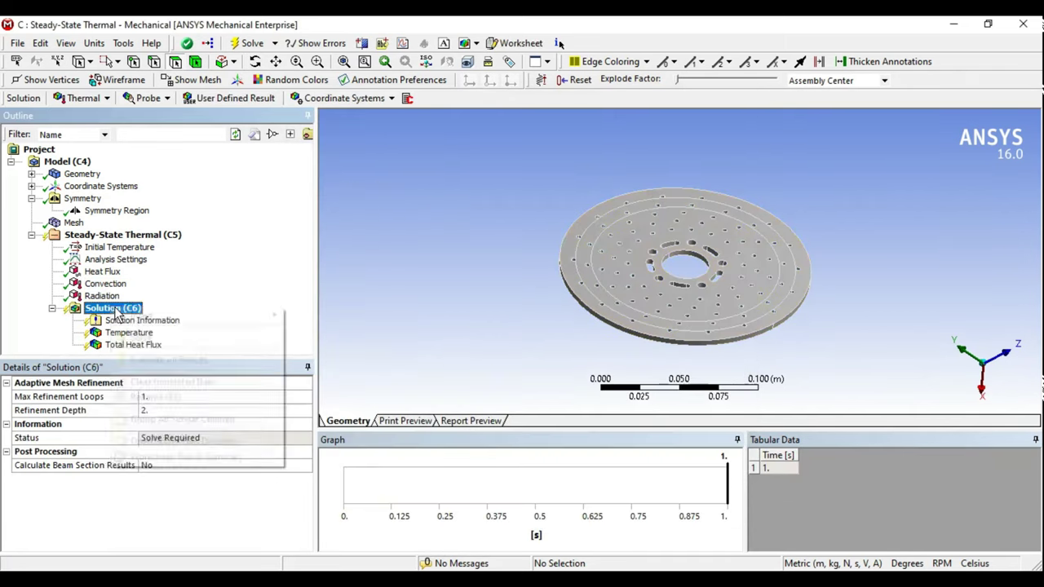
pyautogui.rightClick(110, 309)
pyautogui.click(152, 341)
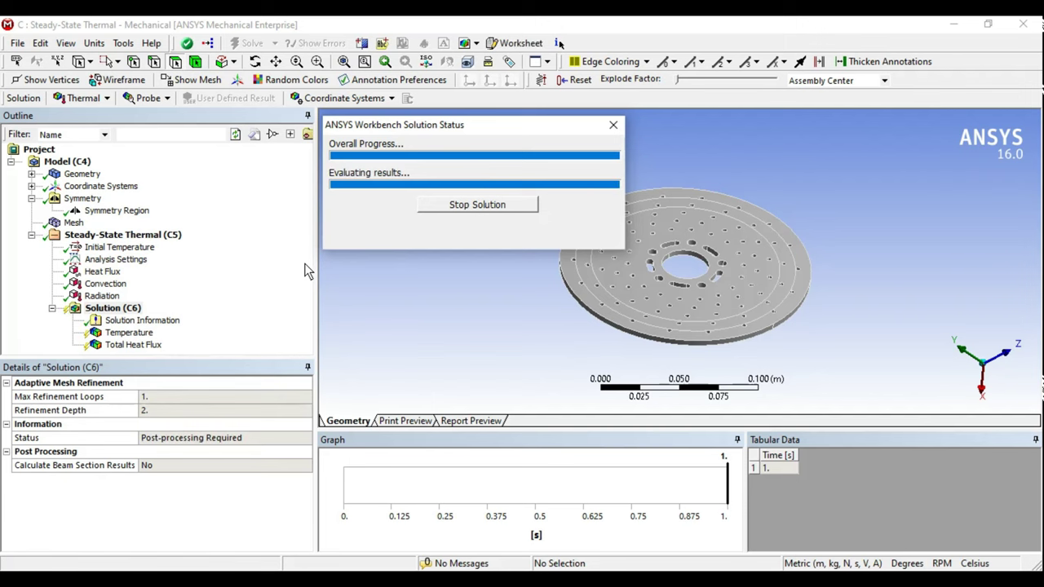
pyautogui.click(129, 332)
pyautogui.moveTo(598, 253); pyautogui.dragTo(597, 251, button='middle')
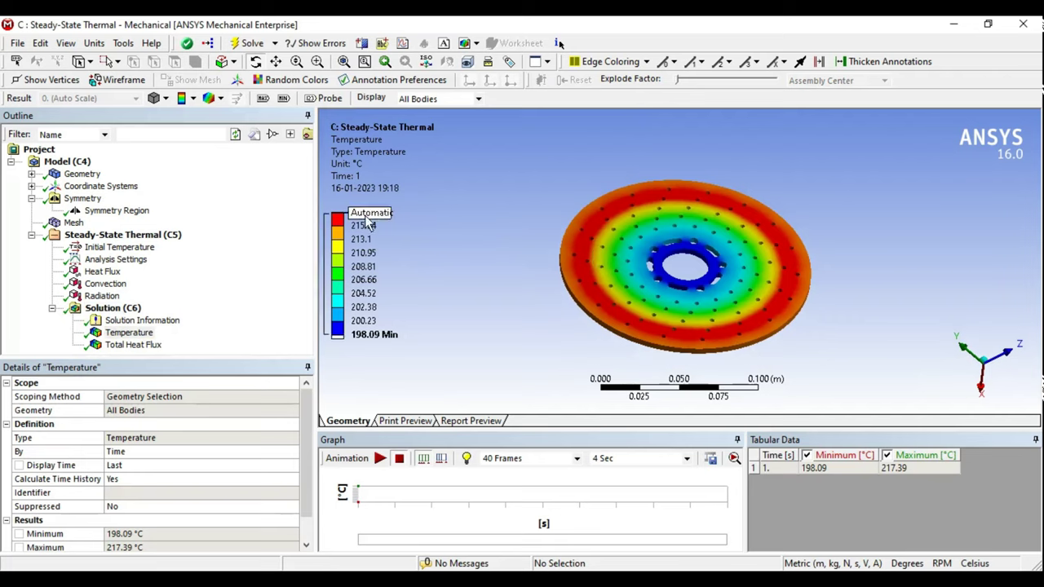
pyautogui.moveTo(372, 335)
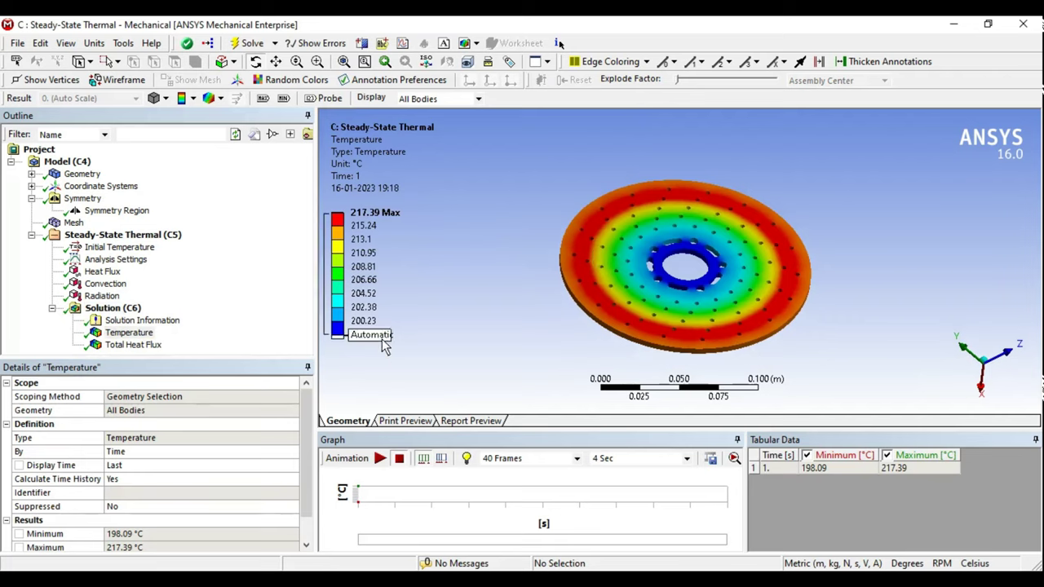
# Step: Review the Radiation load and the temperature-dependent Convection load settings
pyautogui.click(102, 296)
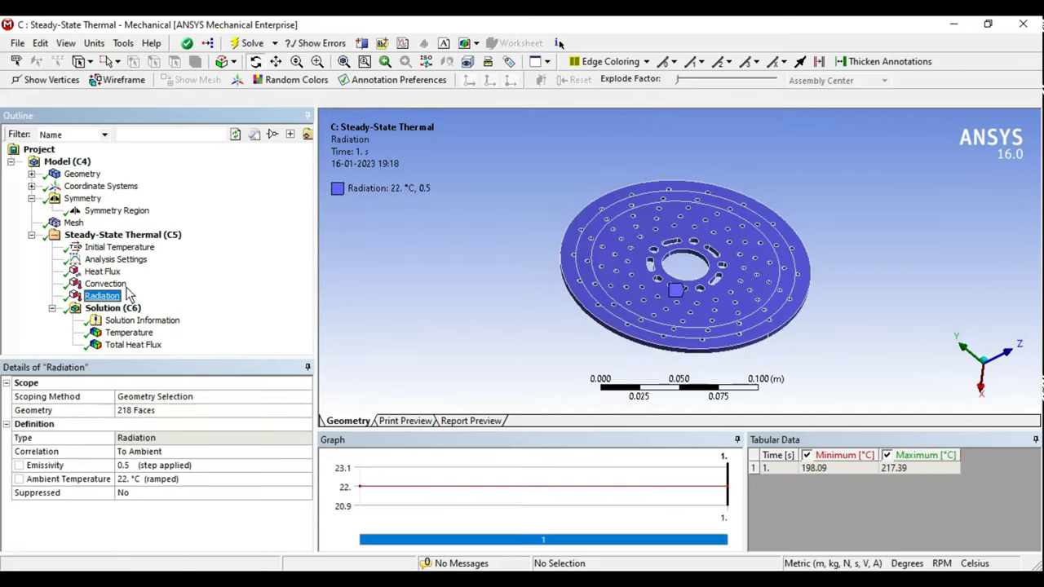
pyautogui.click(105, 283)
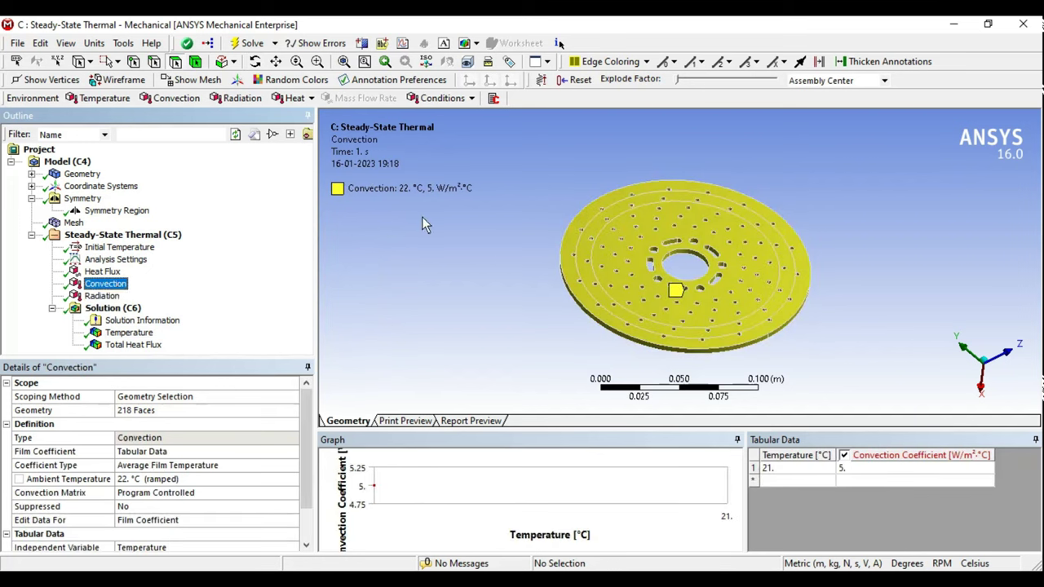
pyautogui.click(102, 295)
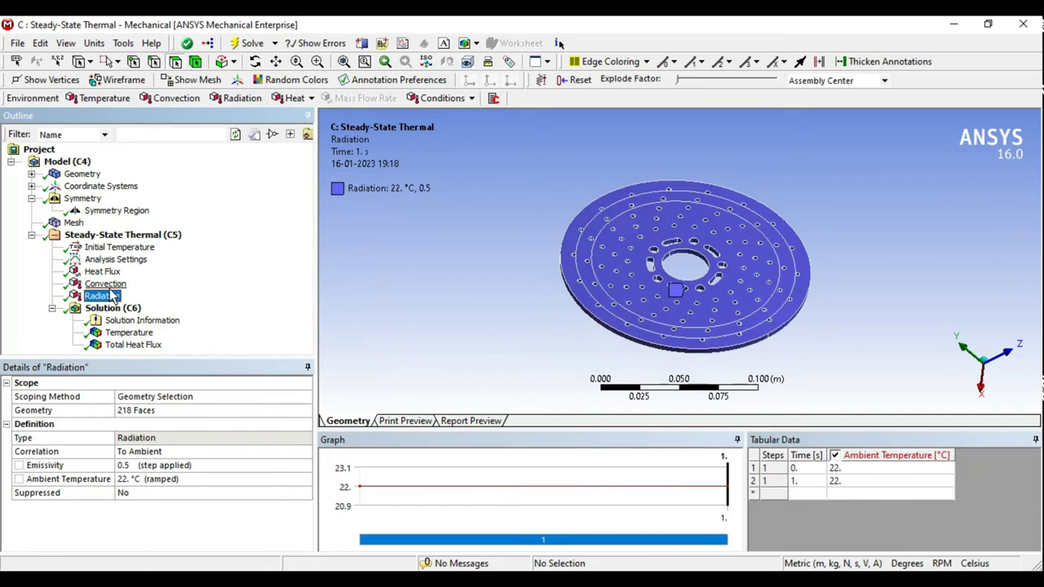
pyautogui.click(105, 284)
pyautogui.moveTo(750, 312)
pyautogui.mouseDown(button='middle')
pyautogui.moveTo(731, 264)
pyautogui.moveTo(722, 298)
pyautogui.mouseUp(button='middle')
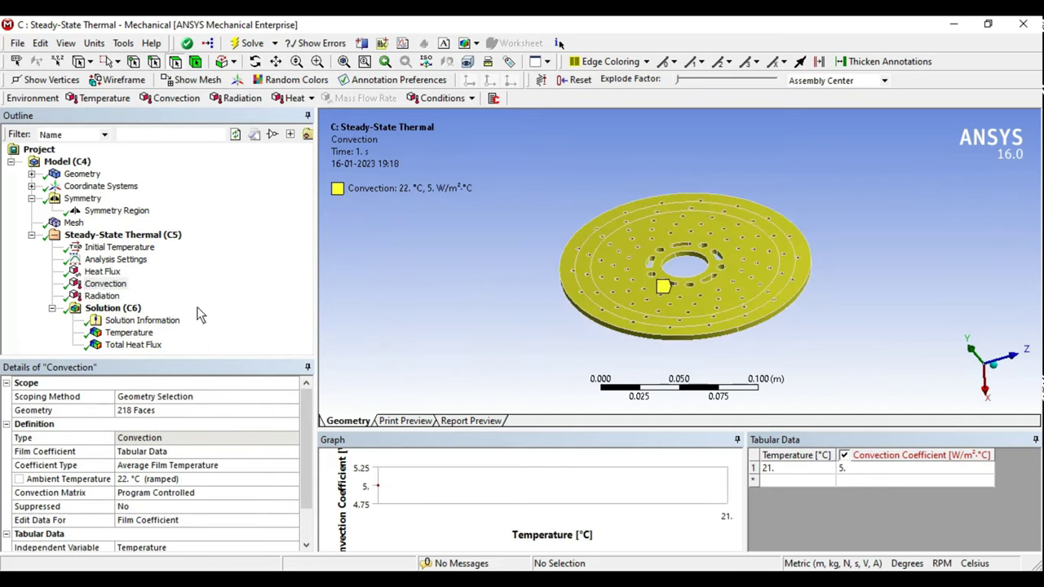
# Step: Check the 1131.2–60145 W/m² total heat flux and the 198.09–217.39 °C temperatures
pyautogui.click(129, 332)
pyautogui.click(127, 345)
pyautogui.click(131, 350)
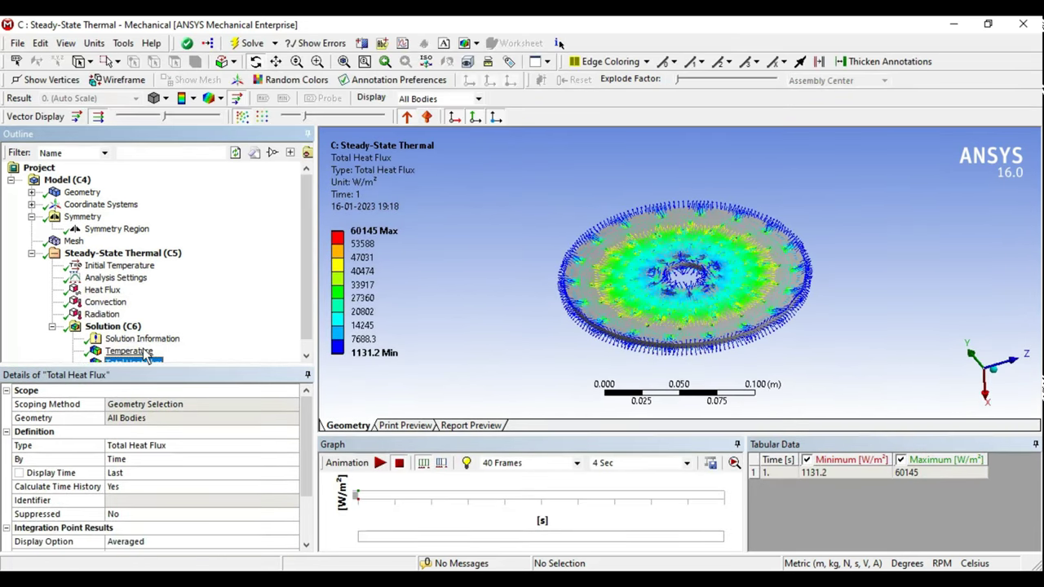
pyautogui.moveTo(670, 206); pyautogui.dragTo(677, 225, button='middle')
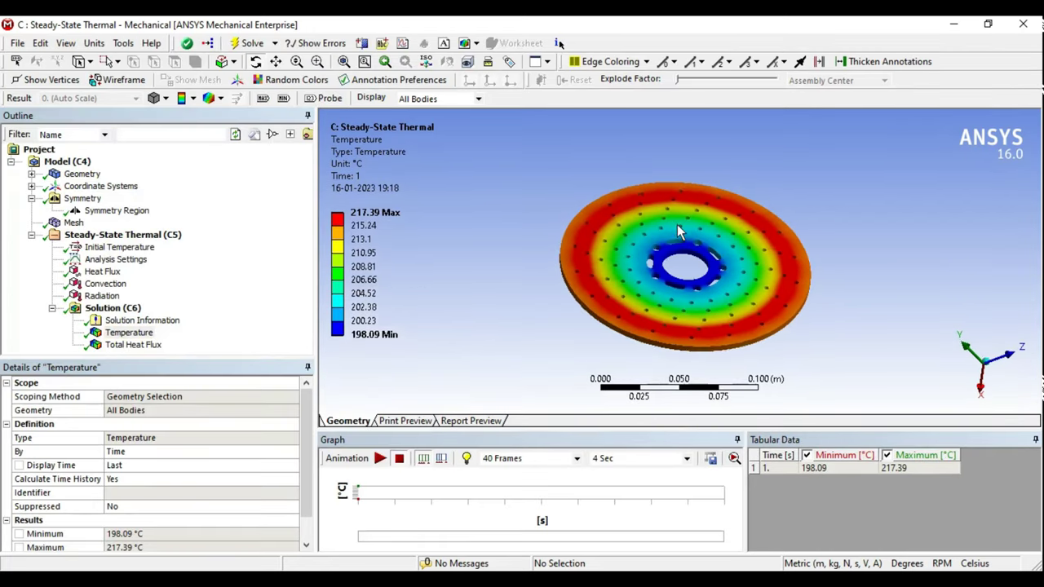